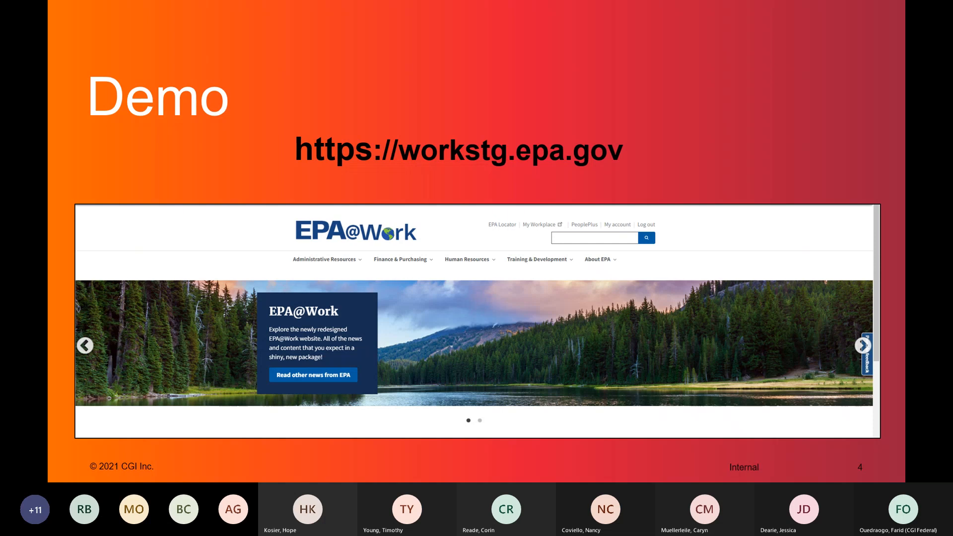
Leave the PowerPoint slideshow and switch to the EPA@Work homepage in Chrome.
key("alt+Tab")
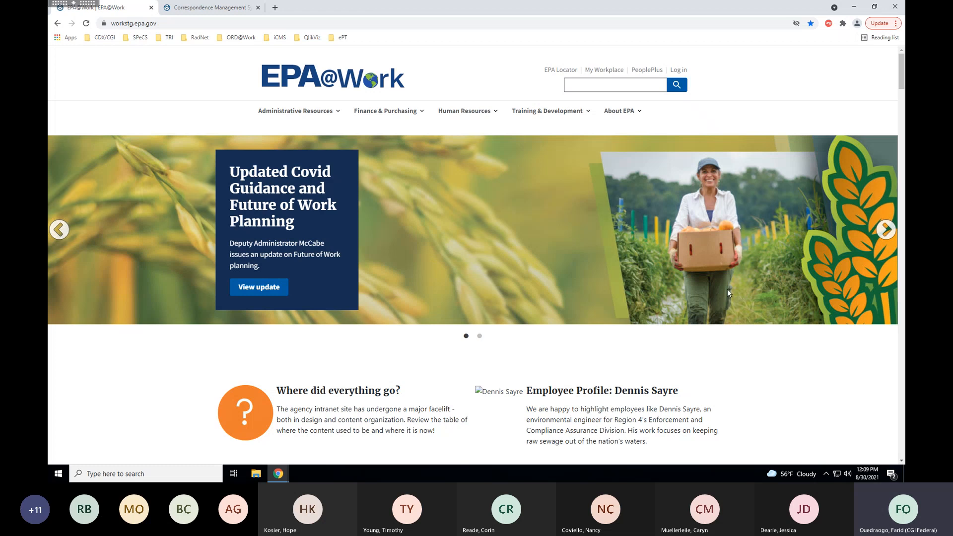
Open the 'Where did everything go?' article and scroll through its old-to-new locations table.
left_click(352, 395)
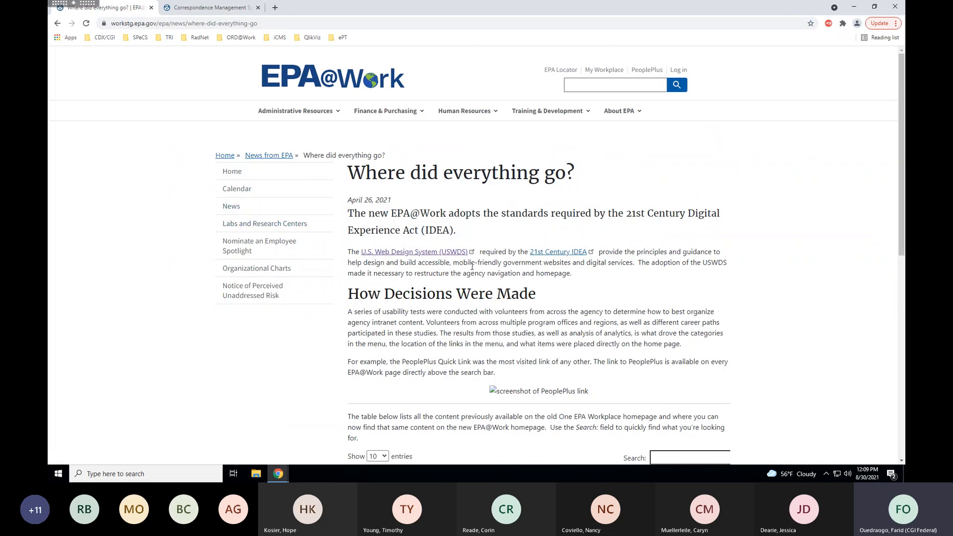
scroll(904, 189, "down", 1)
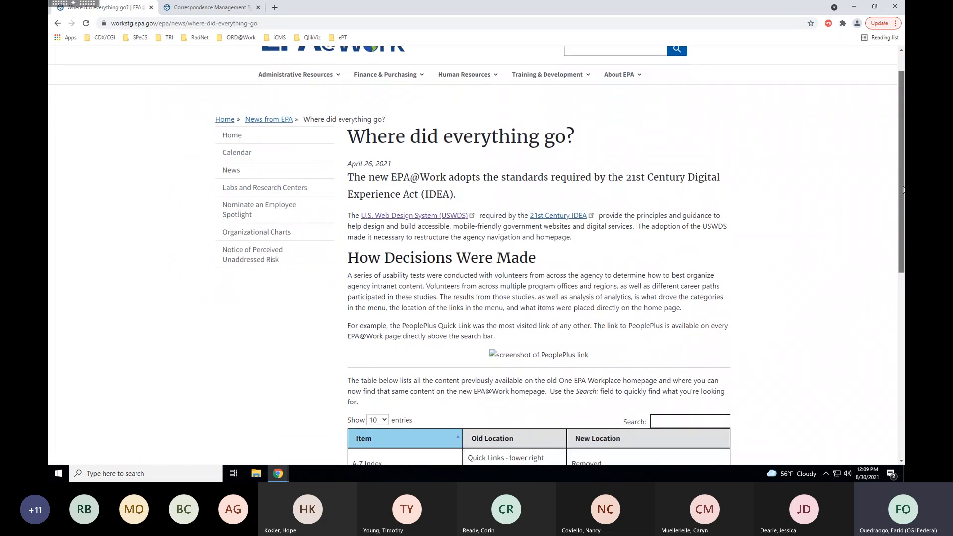
scroll(904, 189, "down", 1)
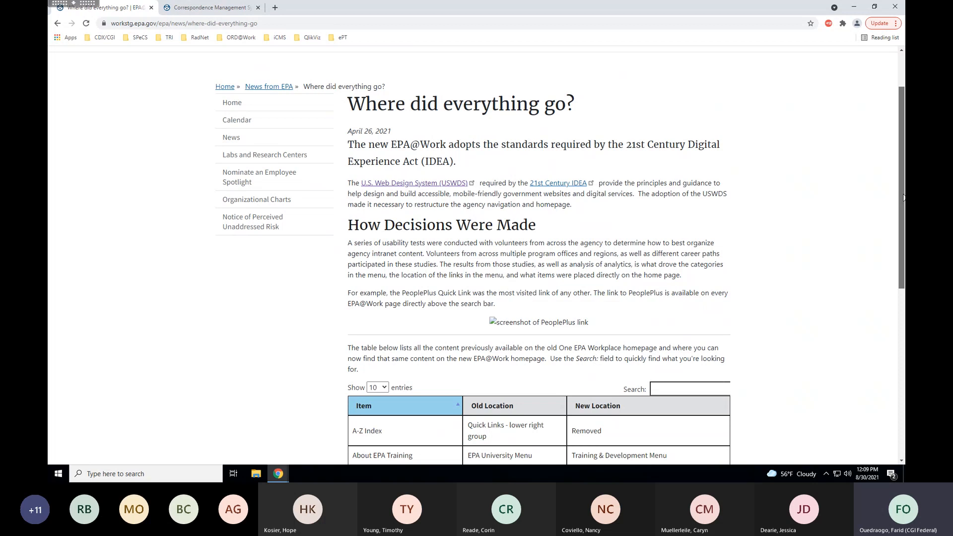
left_click_drag(904, 197, 893, 143)
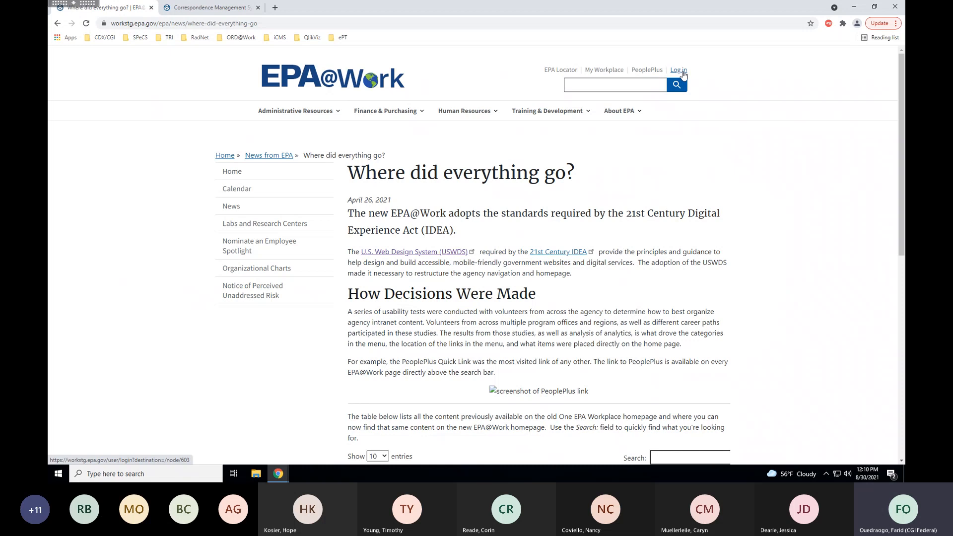
Sign in with the saved editor username and password, skipping the PIV option.
left_click(683, 75)
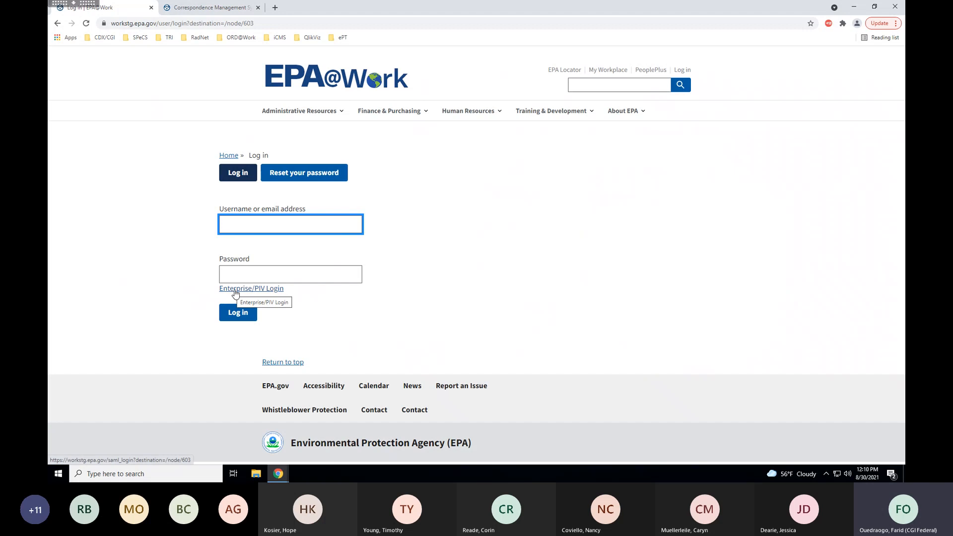
left_click(236, 293)
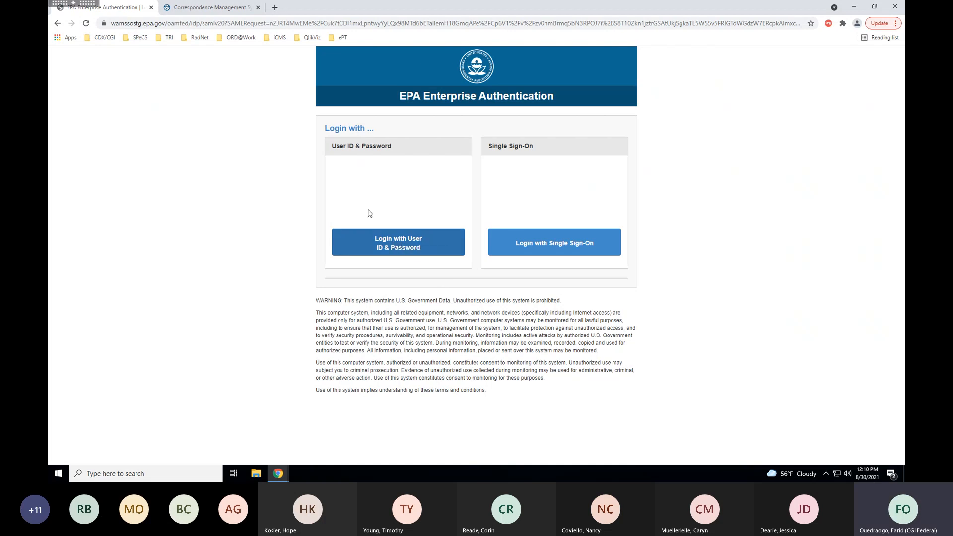
left_click(58, 23)
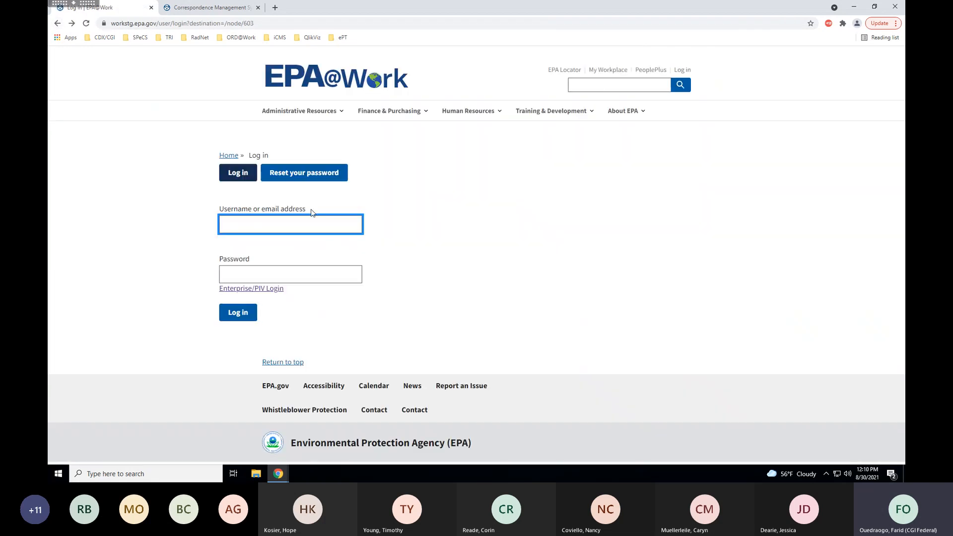
left_click(251, 225)
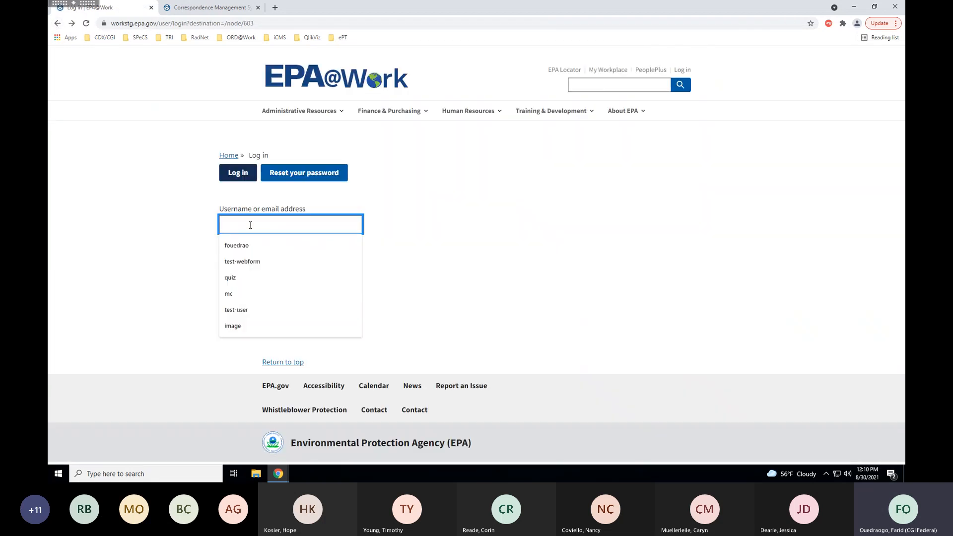
type("test")
key("Down")
key("Down")
key("Down")
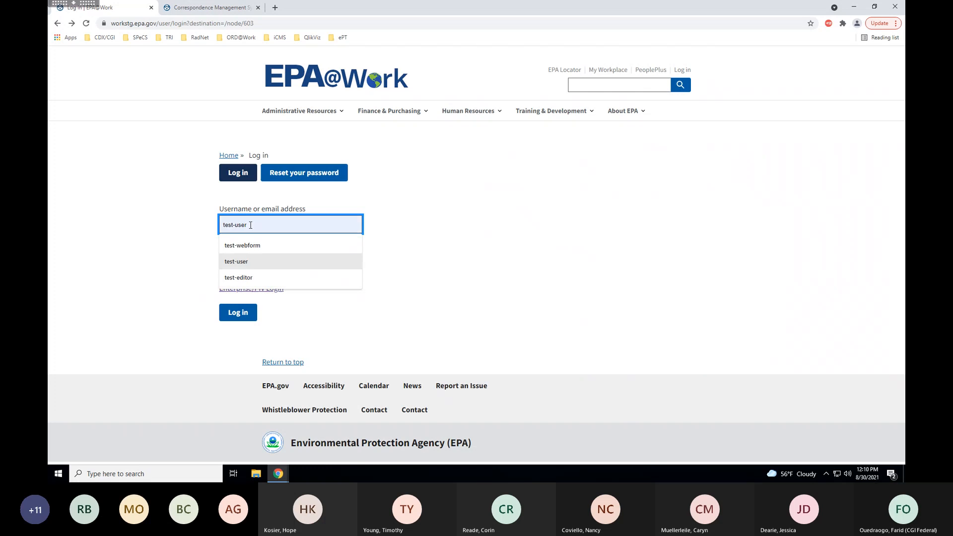
key("Tab")
type("***")
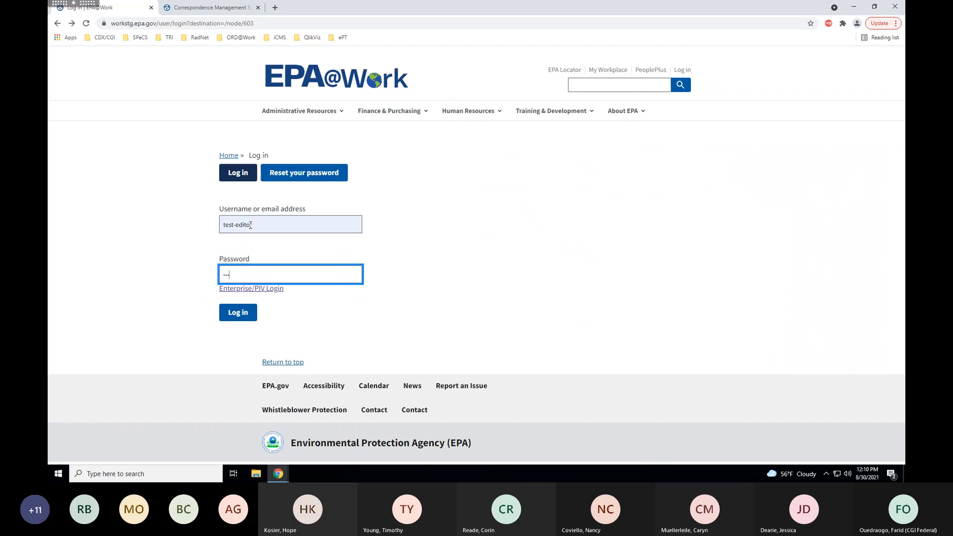
type("*")
key("Return")
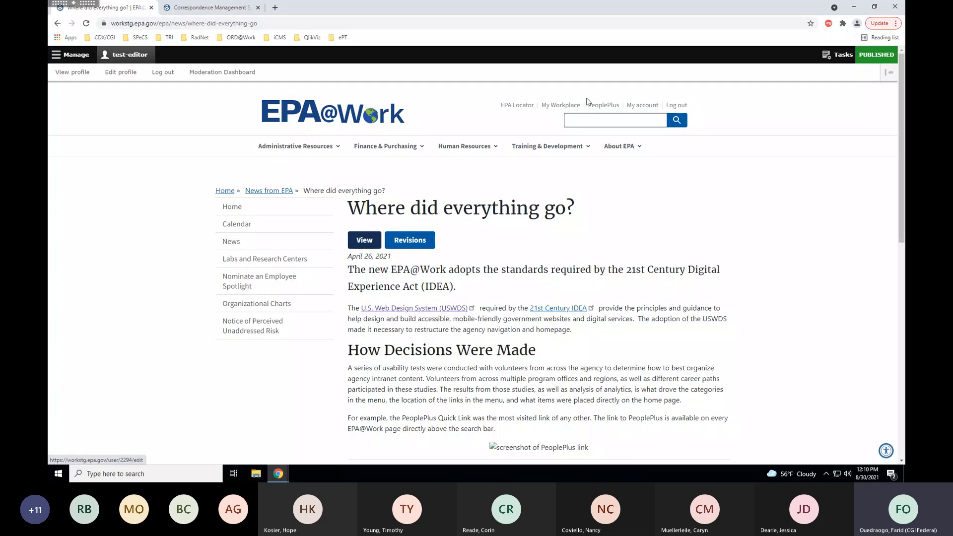
Open CMS Training from My Web Areas on the account profile page.
left_click(642, 108)
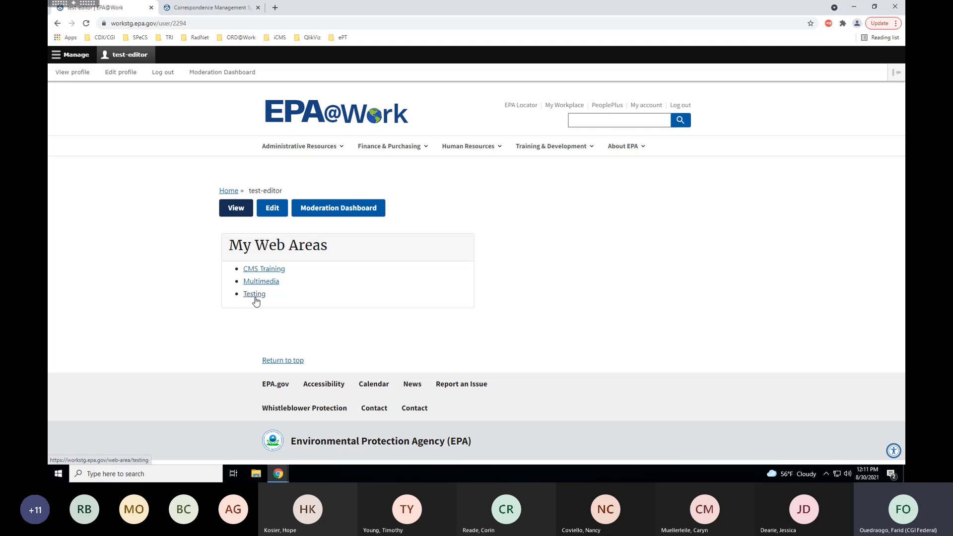
left_click(263, 270)
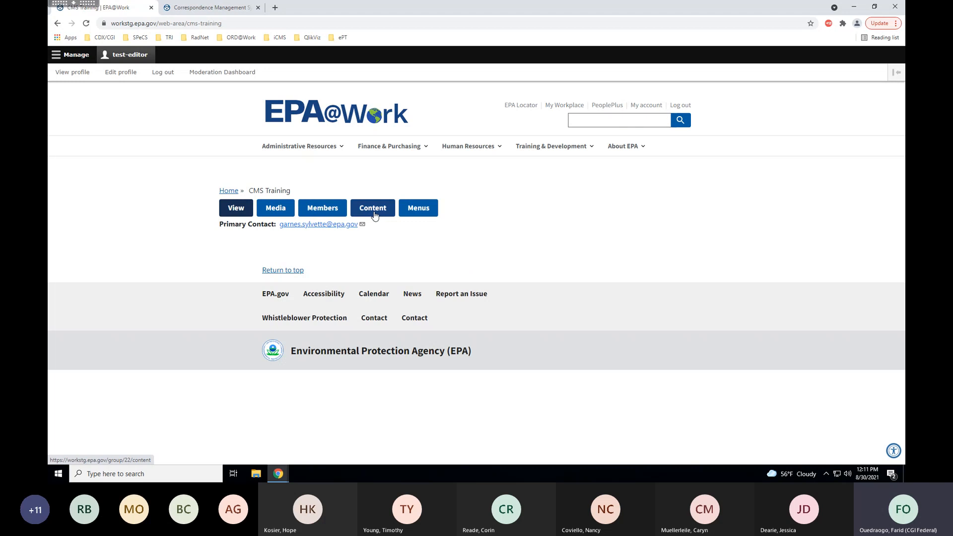
Open the CMS Training content list and choose '+ Add new content'.
left_click(374, 215)
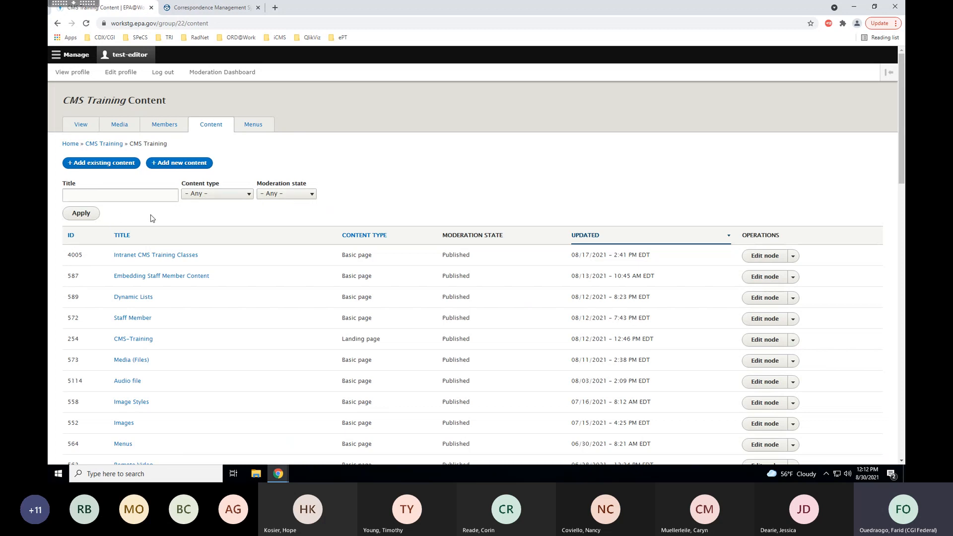
left_click(170, 164)
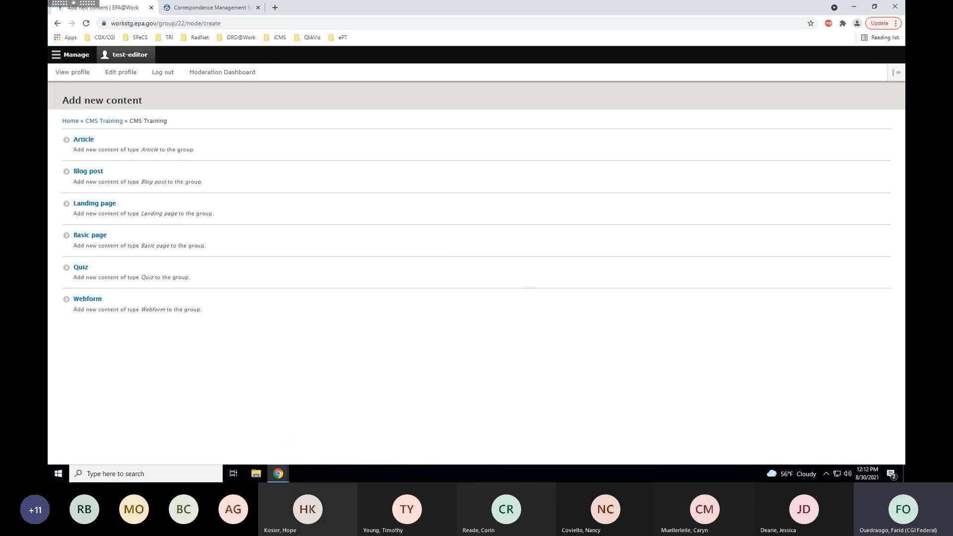
Choose Basic page as the new CMS Training content type.
left_click(95, 237)
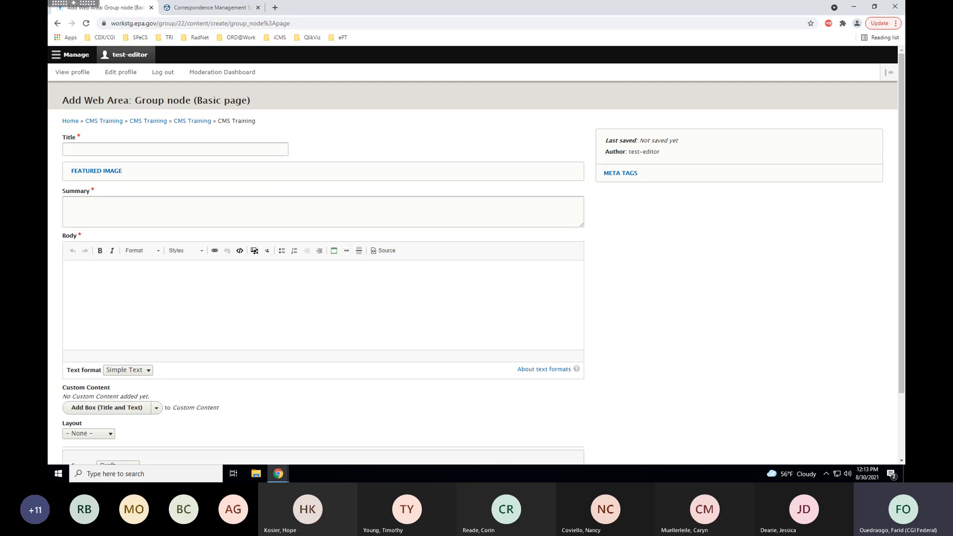
Expand Featured Image, highlight its 960×350 size guidance, then scroll down the form.
left_click(109, 172)
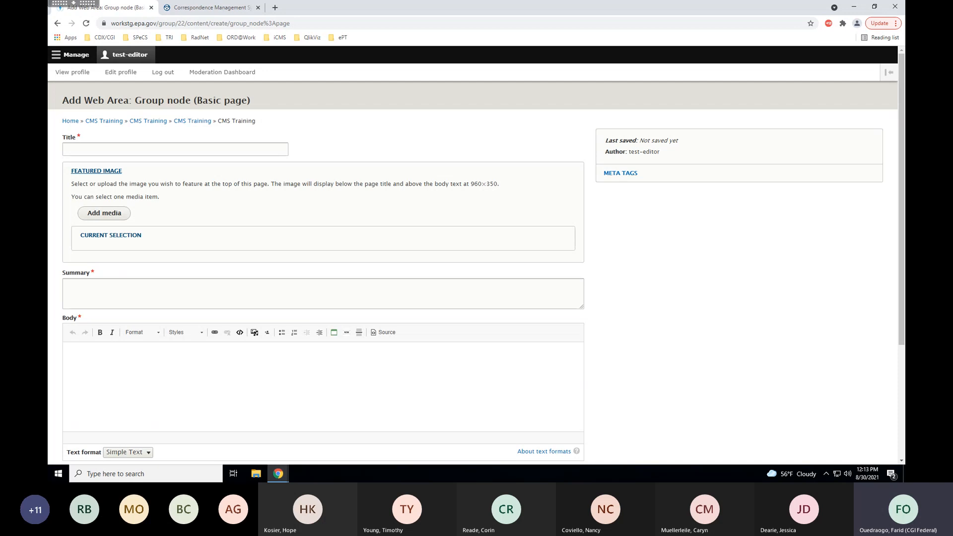
double_click(475, 184)
left_click_drag(493, 184, 499, 183)
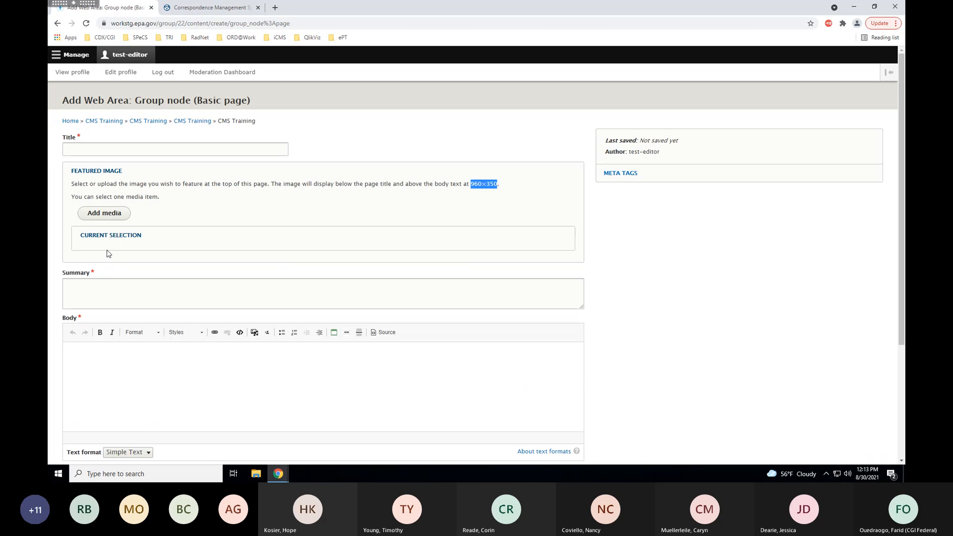
scroll(104, 252, "down", 1)
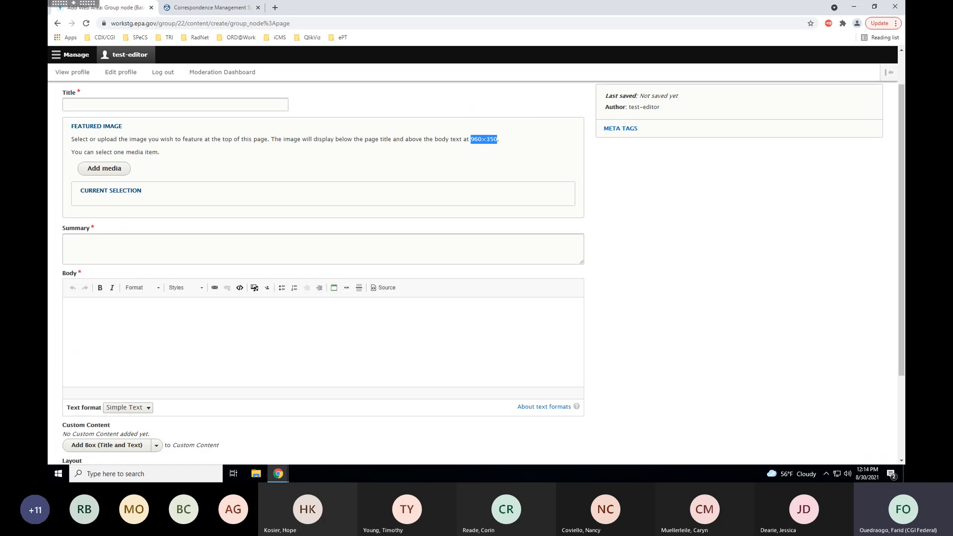
left_click(733, 284)
left_click_drag(903, 195, 899, 279)
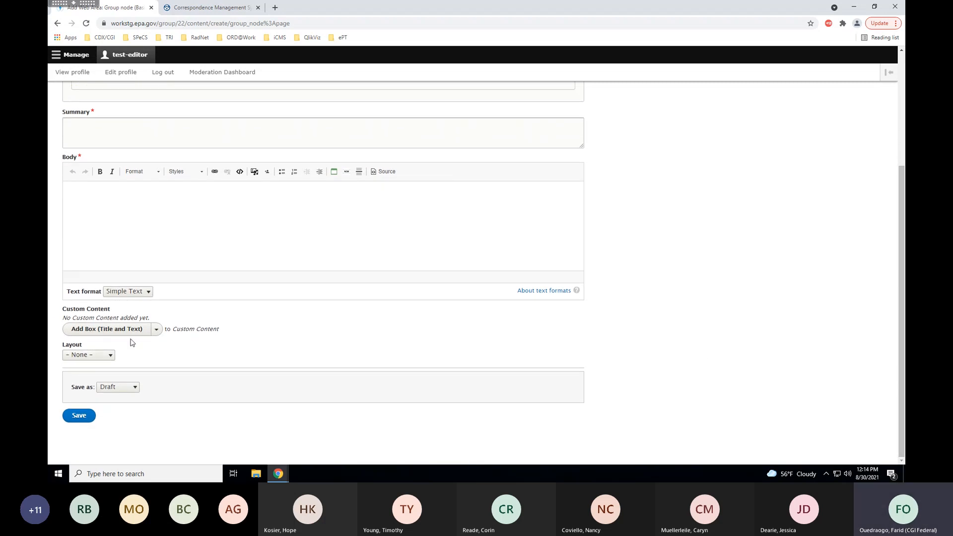
left_click(156, 330)
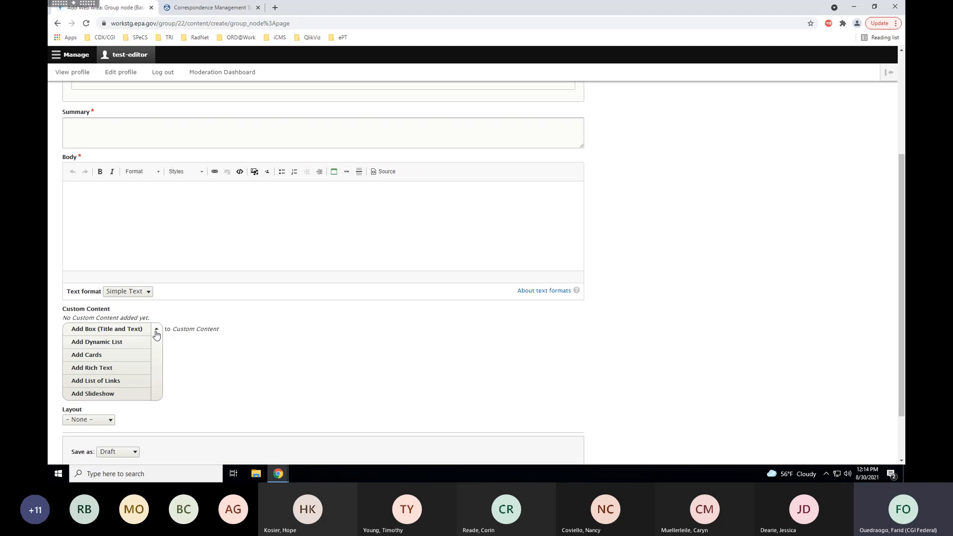
left_click(156, 332)
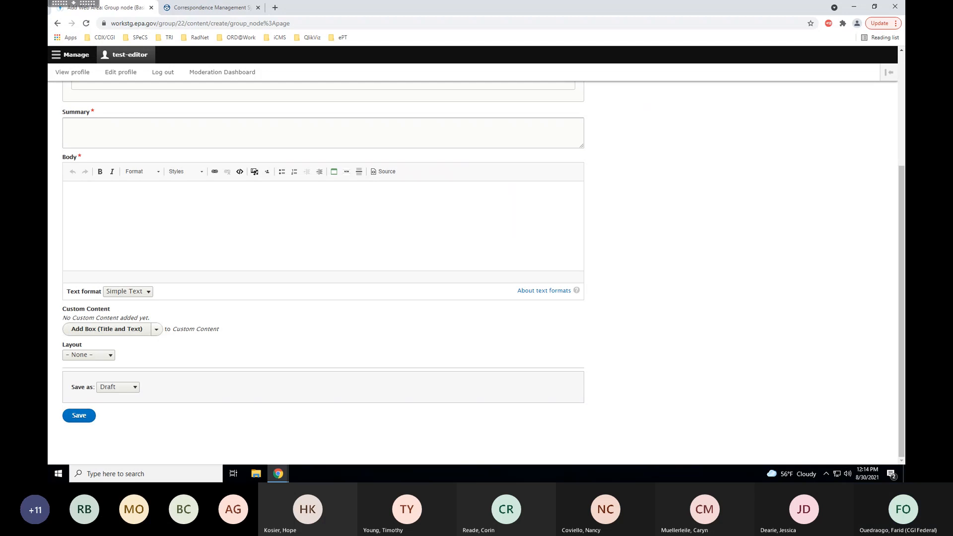
left_click(111, 355)
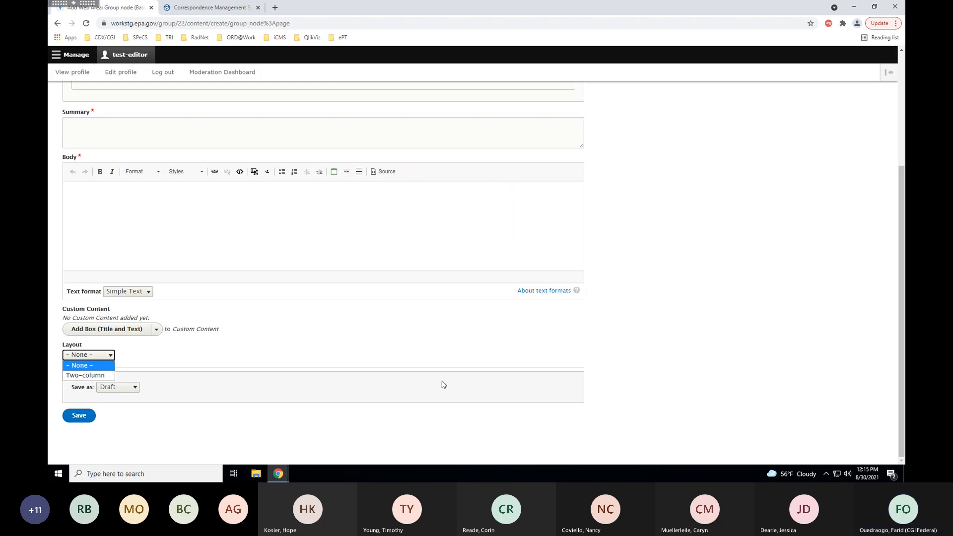
left_click(698, 393)
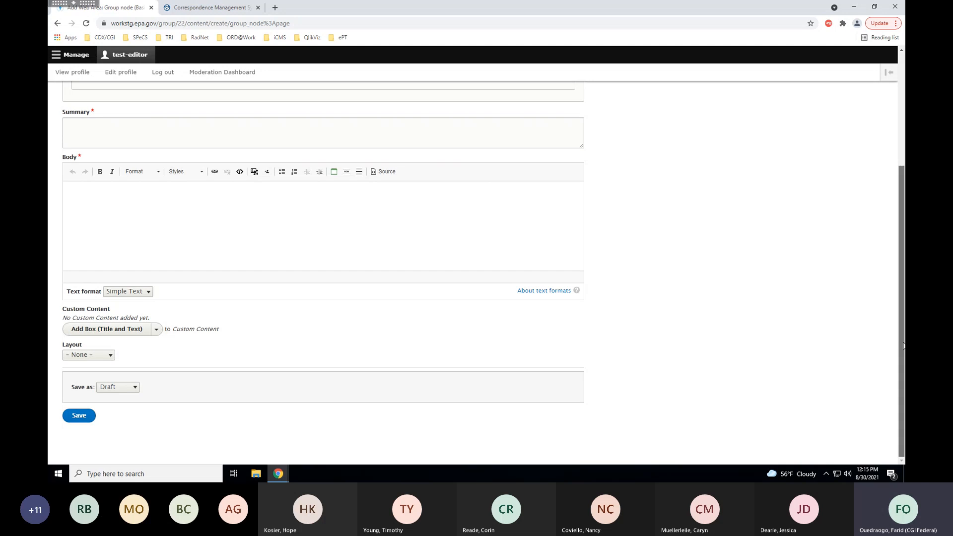
left_click_drag(904, 346, 894, 224)
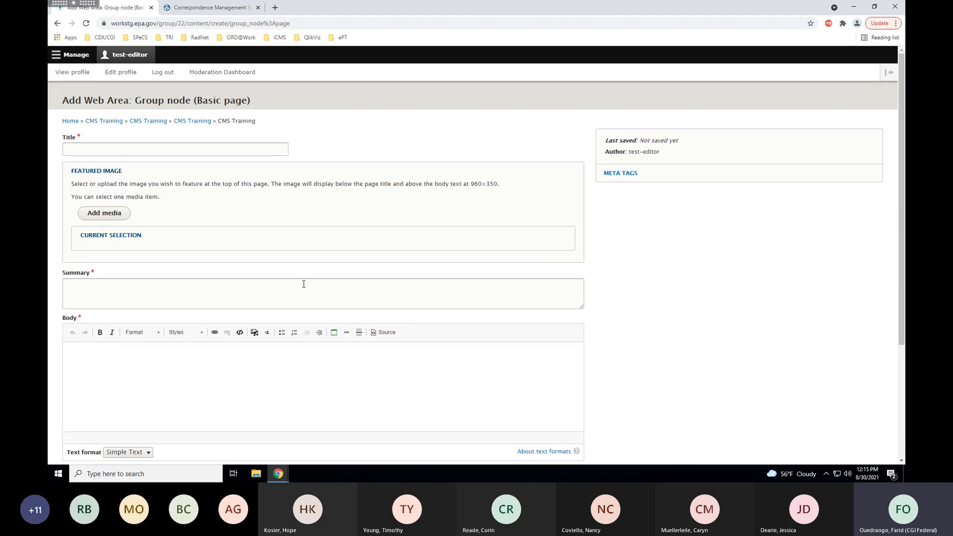
Enter the page title 'Basic Training Page', fixing the mistyped word.
left_click(103, 149)
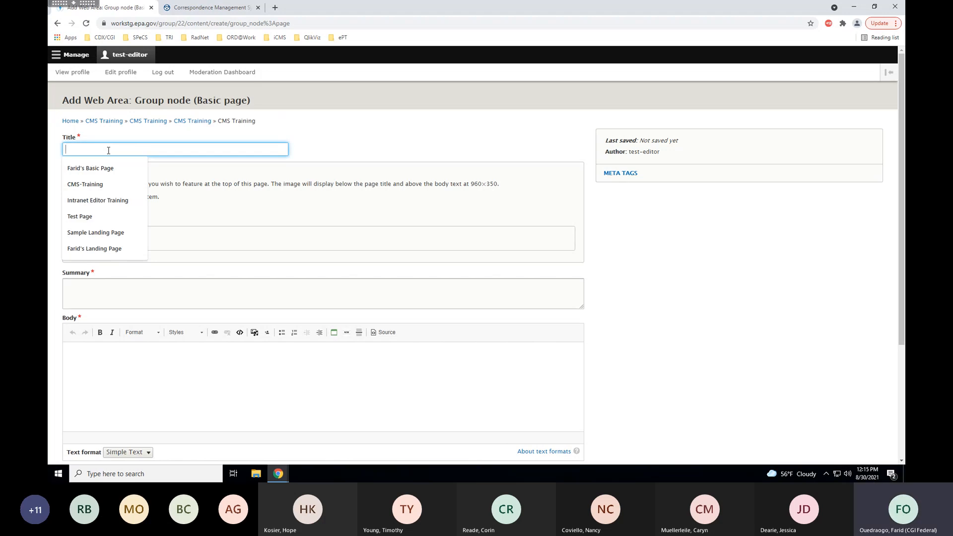
type("Basic")
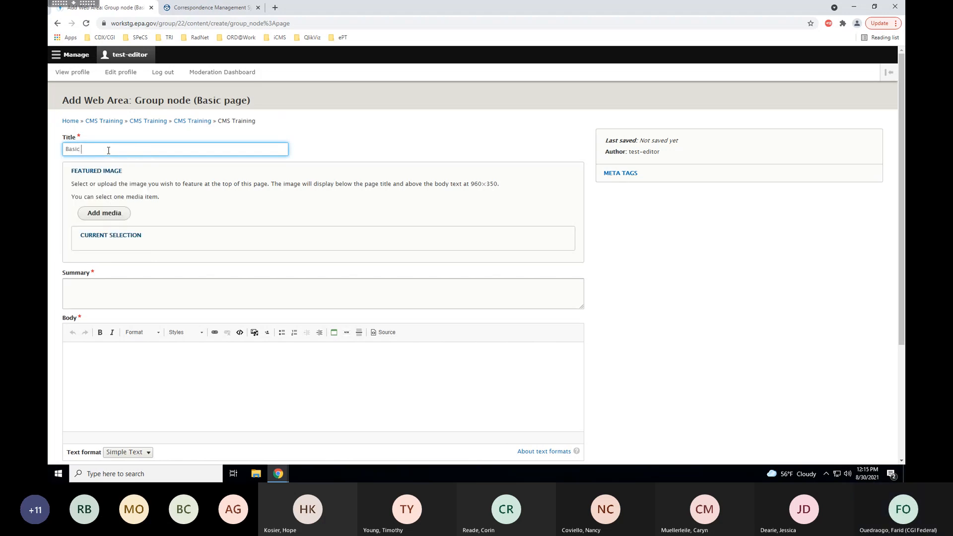
type(" Pa")
type("Trai Page")
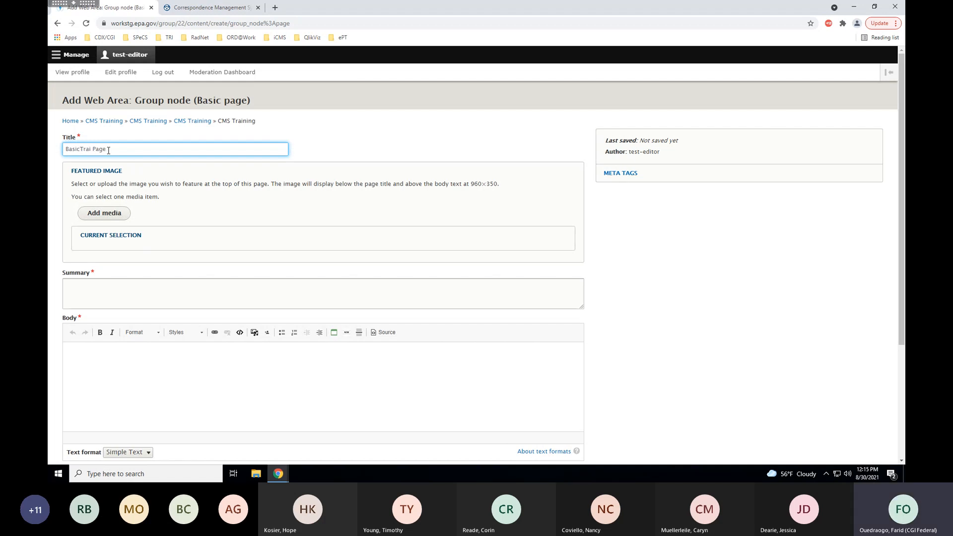
key("BackSpace")
key("BackSpace")
key("BackSpace")
key("BackSpace")
type("Trai")
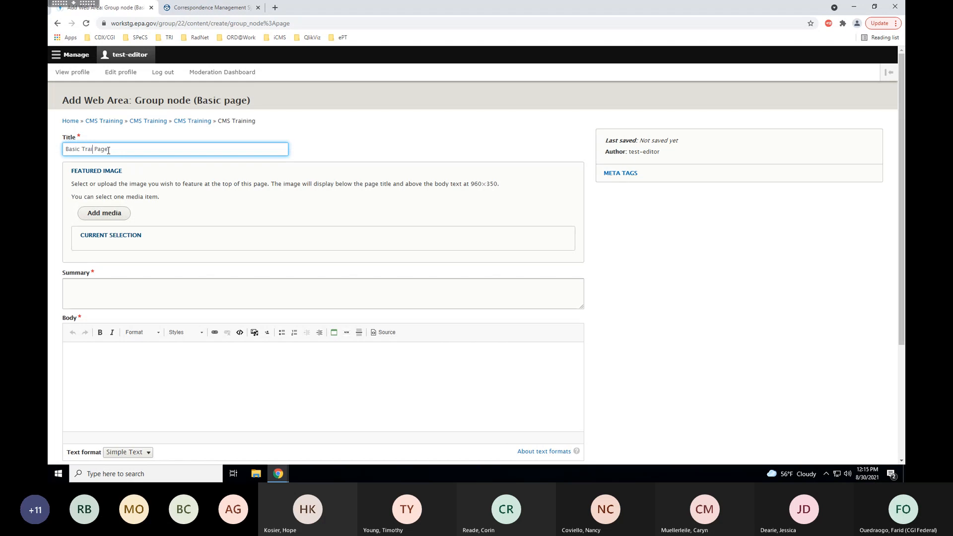
type("ning")
left_click(400, 157)
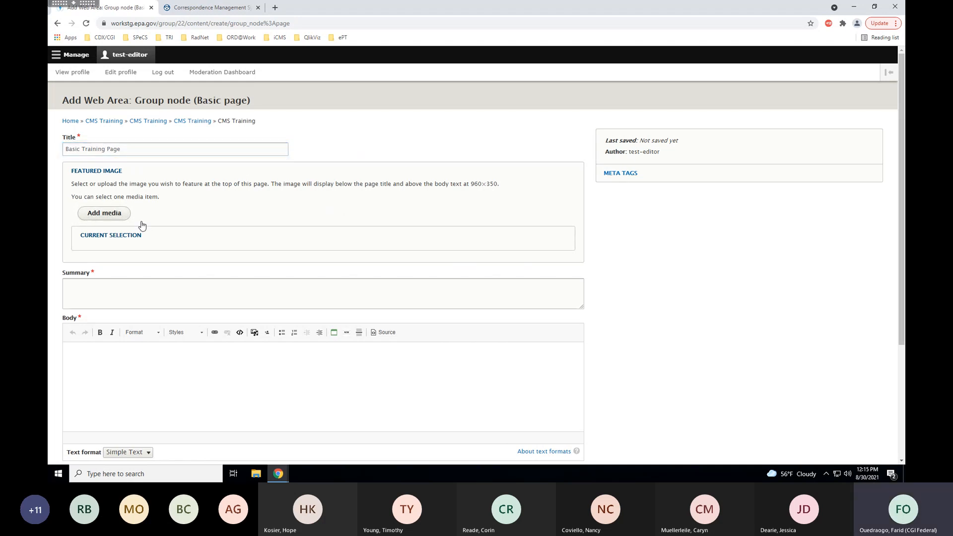
Upload the yellow bee photo from the CMS Media folder as the featured image.
left_click(103, 216)
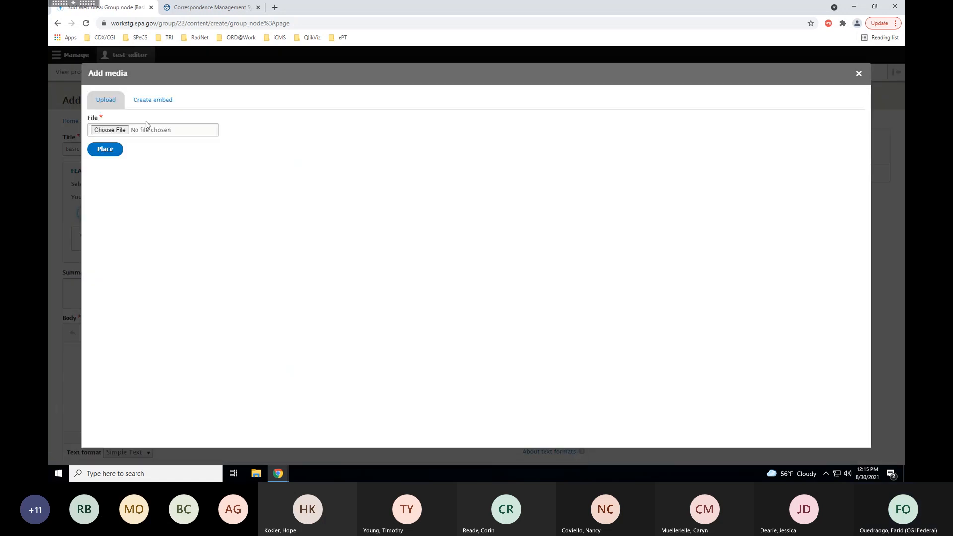
left_click(119, 130)
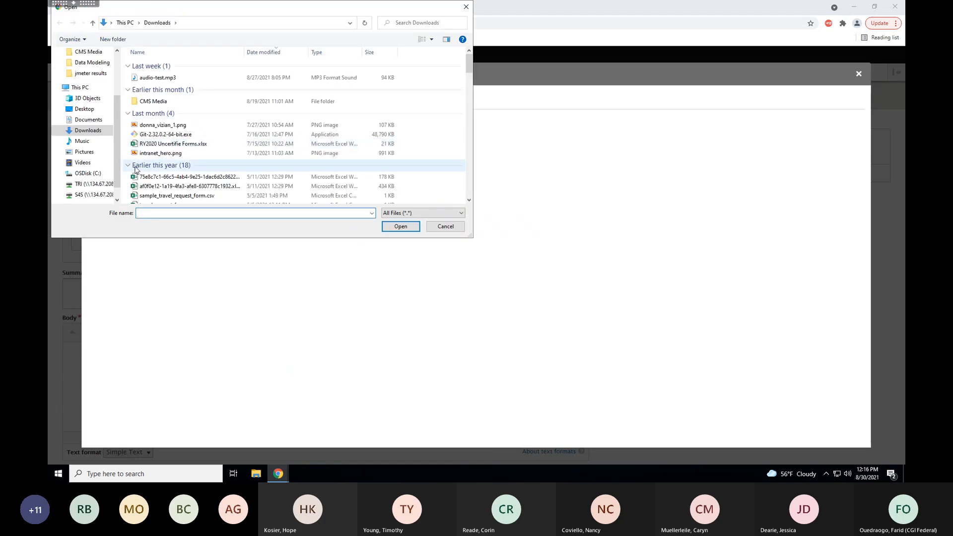
type("bee")
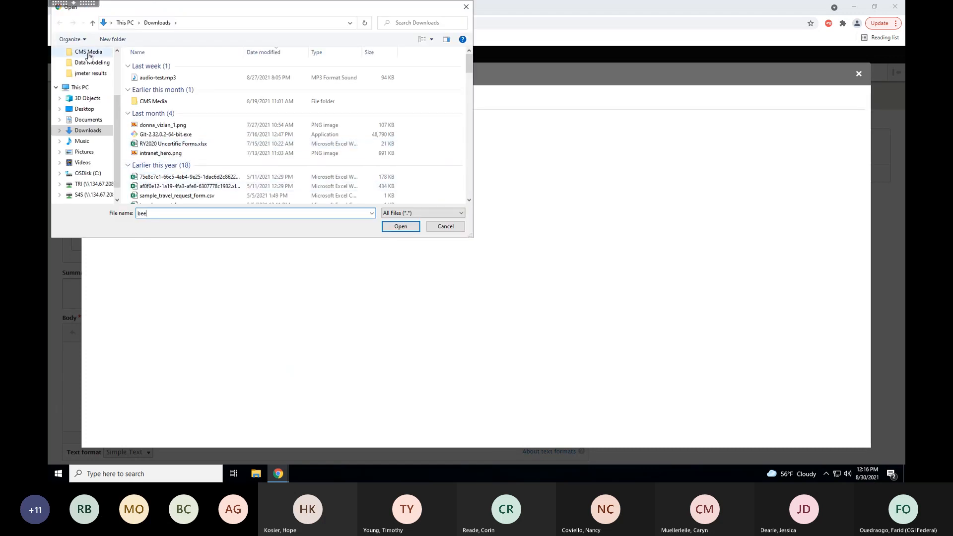
left_click(87, 55)
left_click(151, 212)
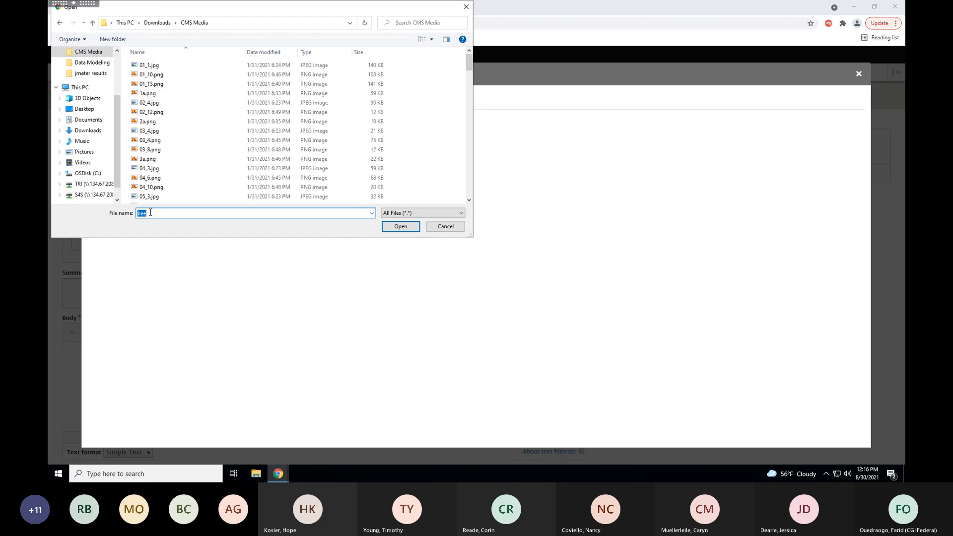
type("beer")
key("BackSpace")
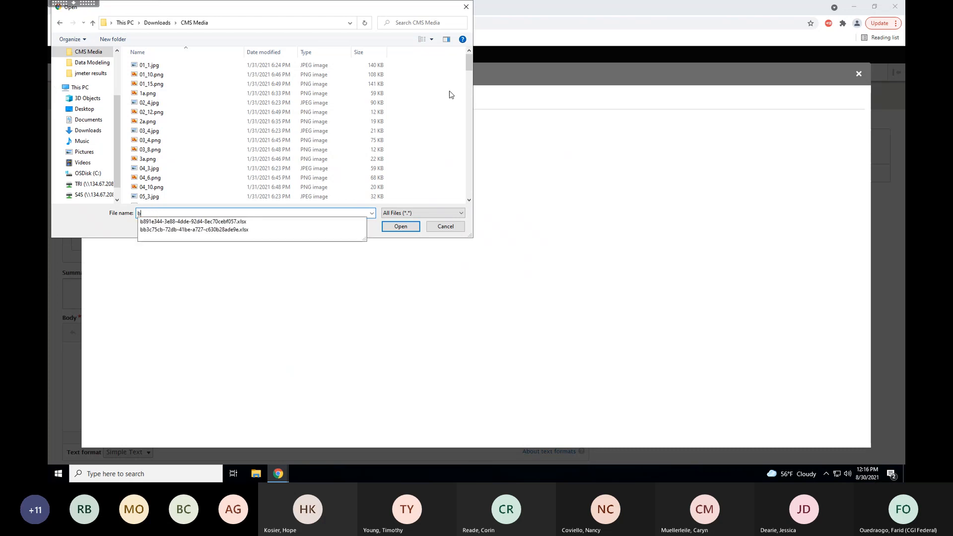
left_click_drag(468, 65, 466, 110)
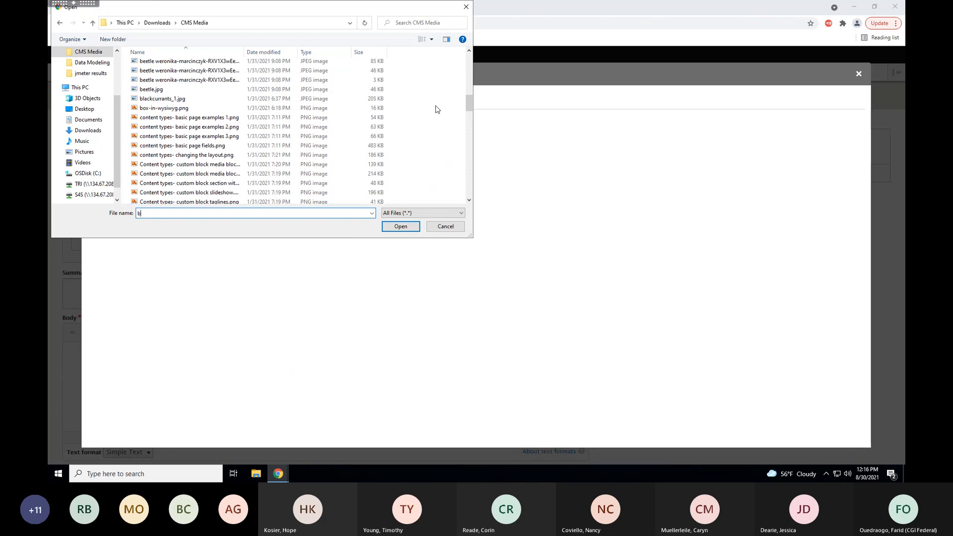
scroll(192, 109, "up", 1)
left_click(160, 73)
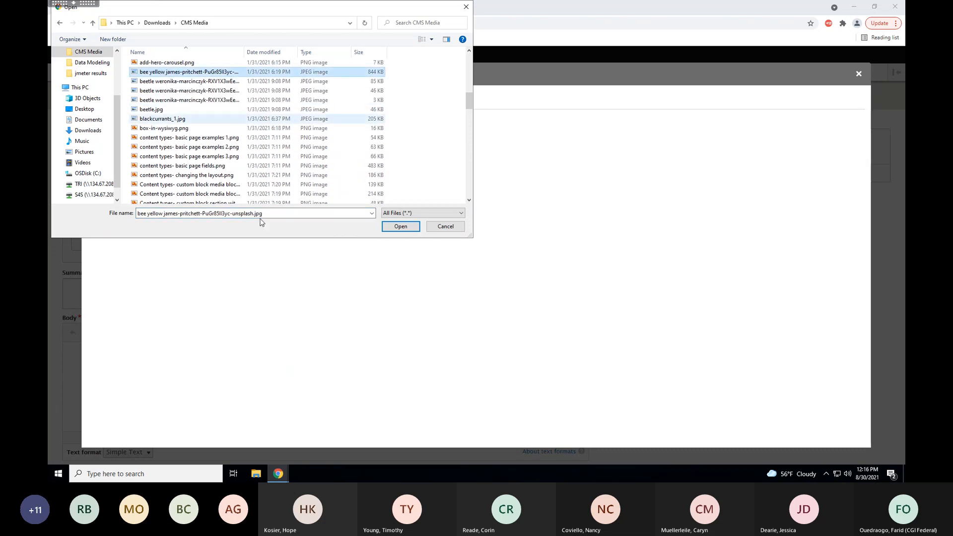
left_click(400, 227)
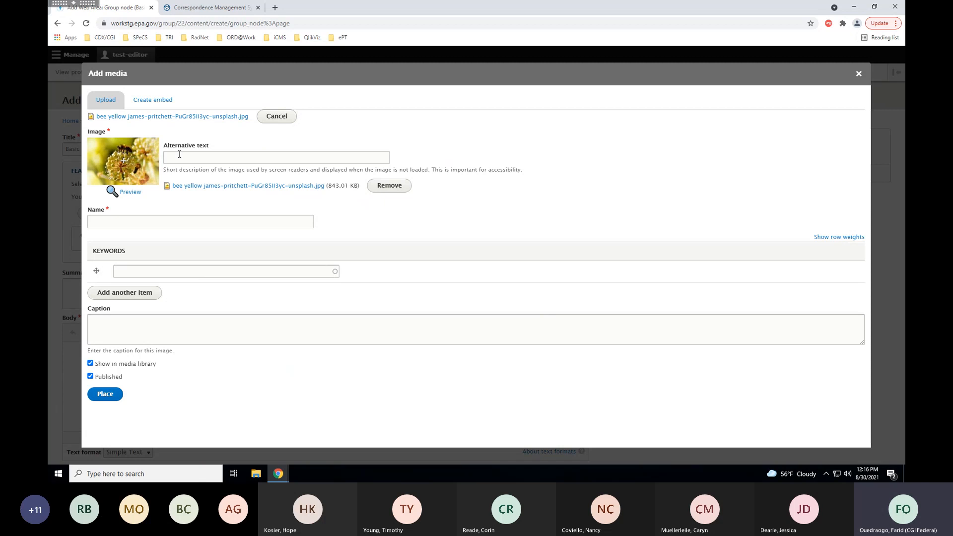
Give the image alt text 'bee sitting on flower' and the name 'Bee on Flower'.
left_click(179, 155)
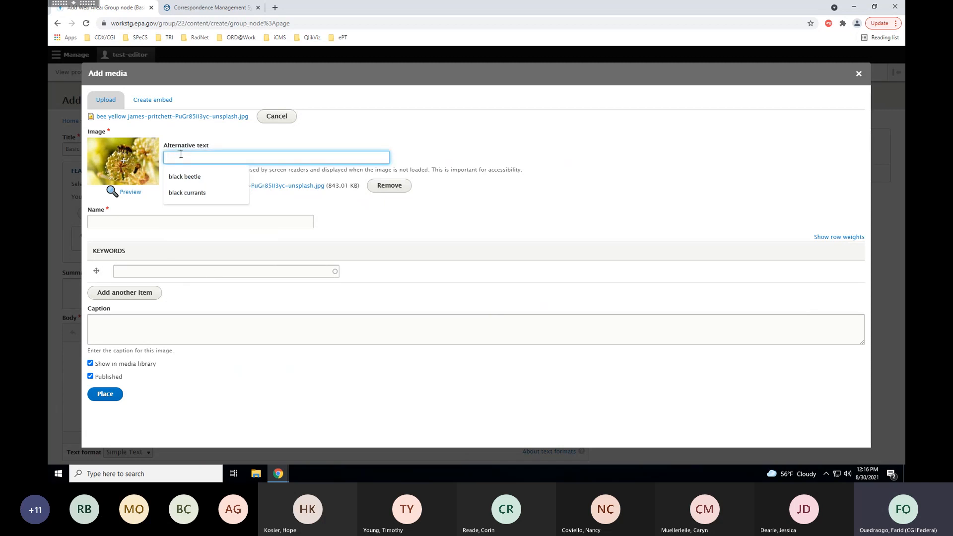
type("bee s")
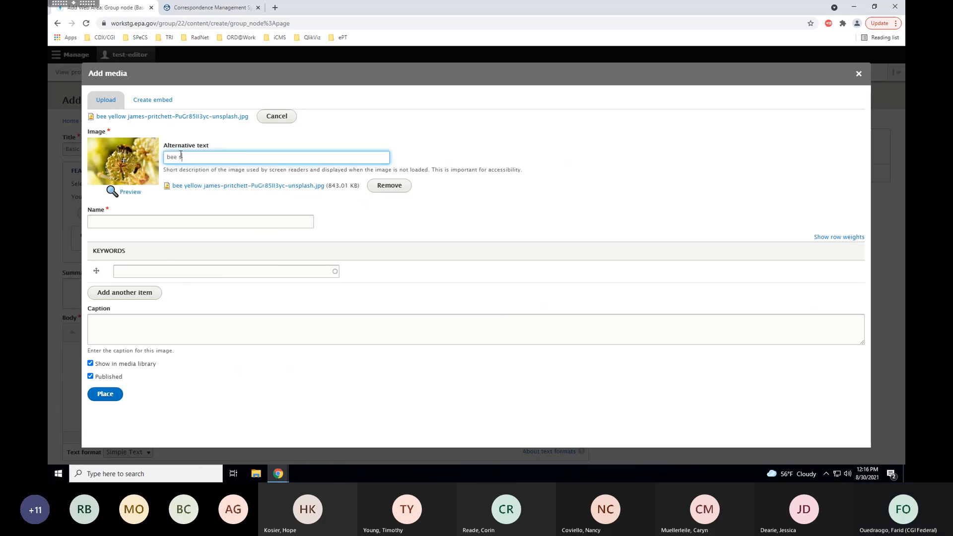
type("itting on flower")
left_click(160, 224)
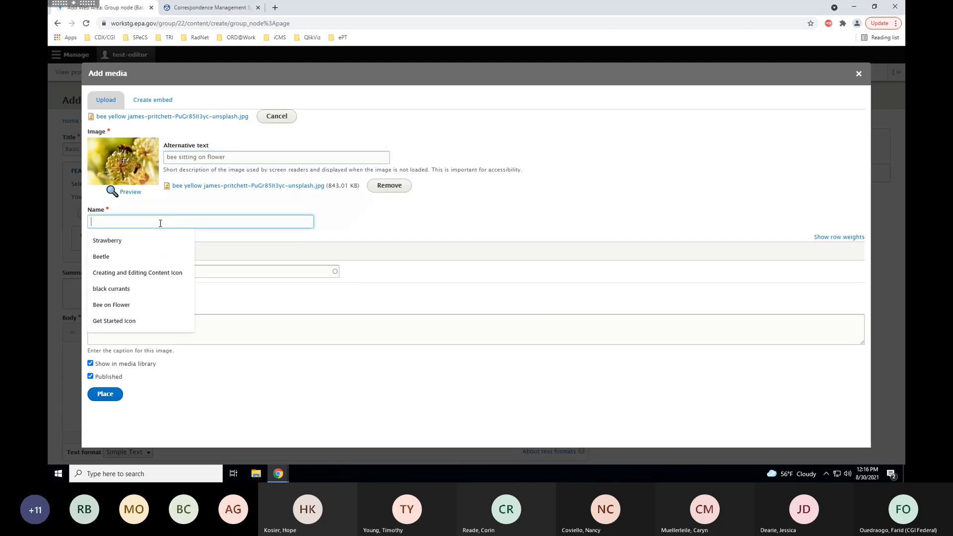
type("Bee on f")
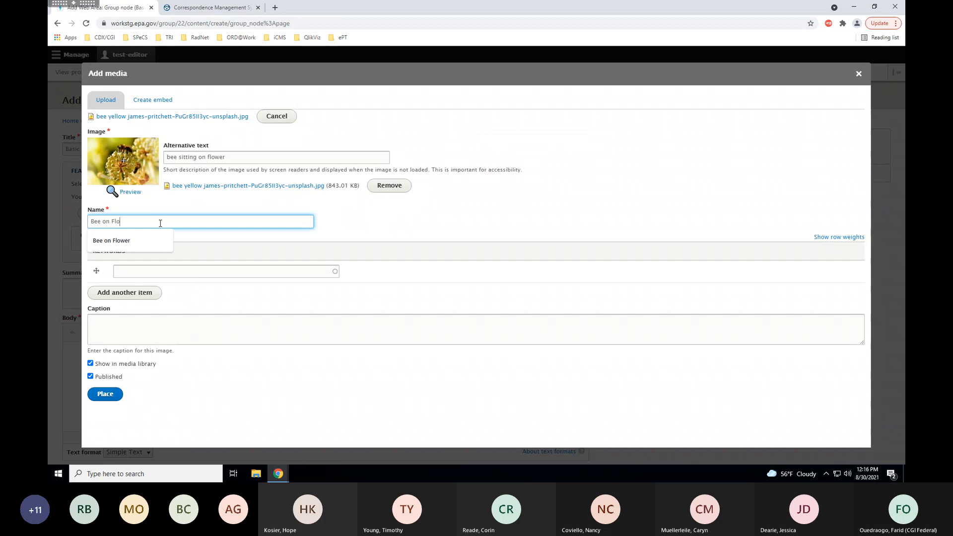
left_click(154, 241)
Add the keyword 'bee' and the caption 'bee sitting on a flower'.
left_click(144, 273)
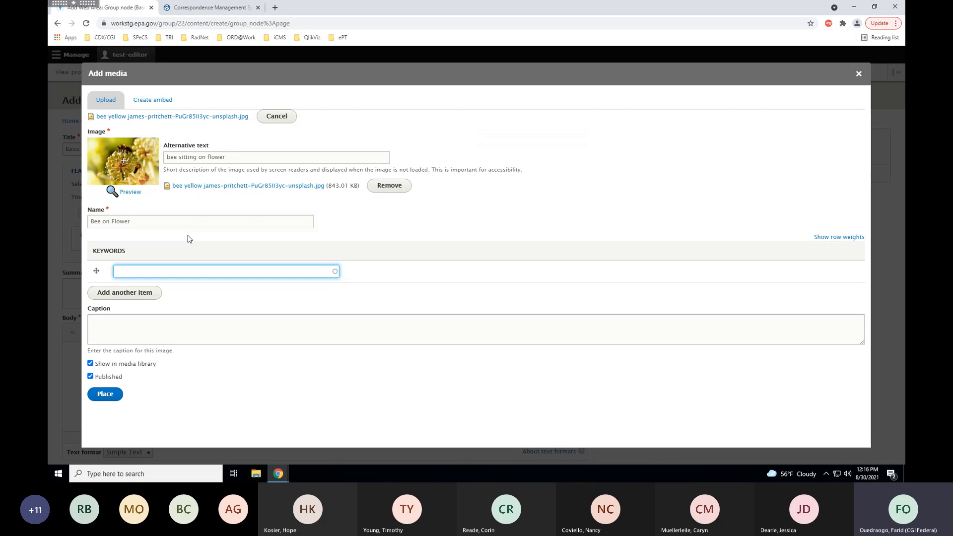
type("bee")
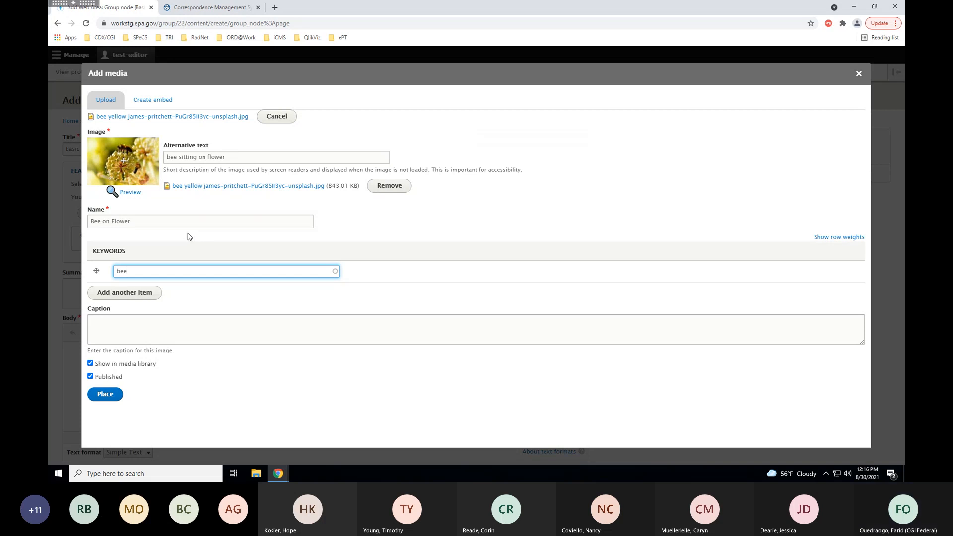
left_click(125, 294)
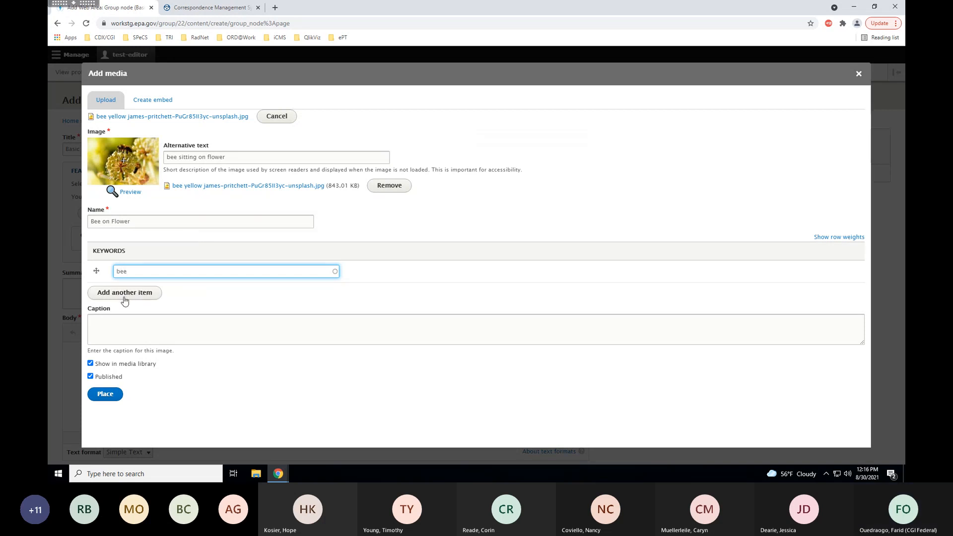
left_click(102, 294)
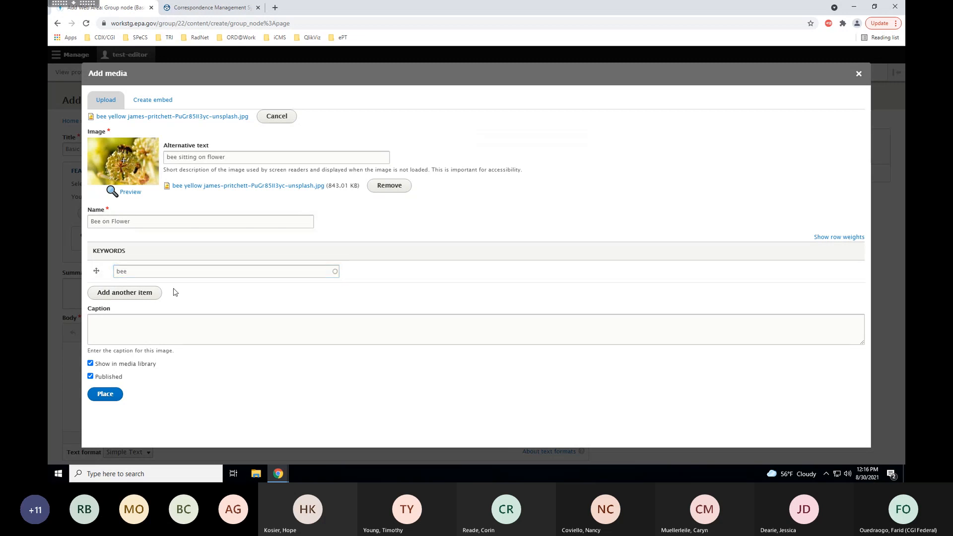
left_click(155, 296)
left_click(148, 327)
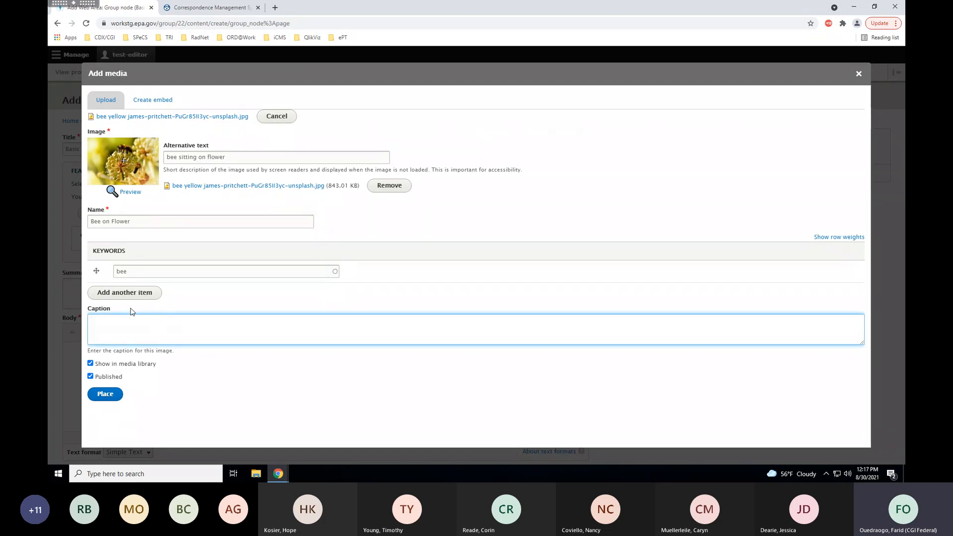
type("bee sitting on a fl")
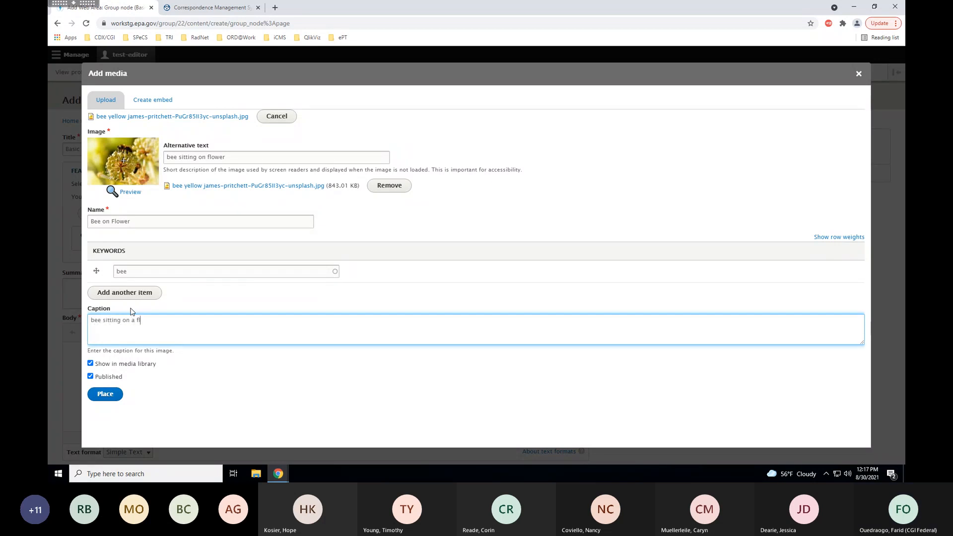
type("ower")
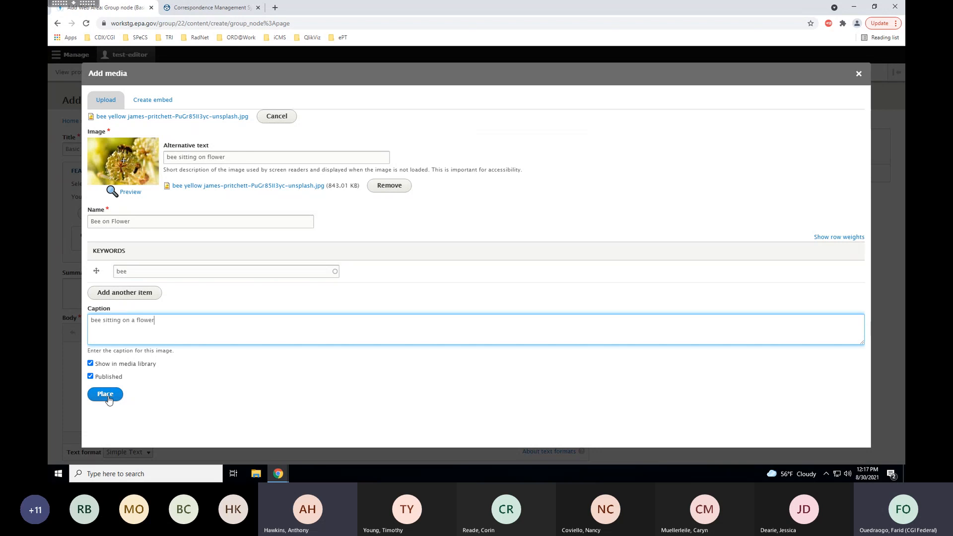
Place the bee image, dismiss the error, reload the form and retype 'Basic Training' as title.
left_click(106, 396)
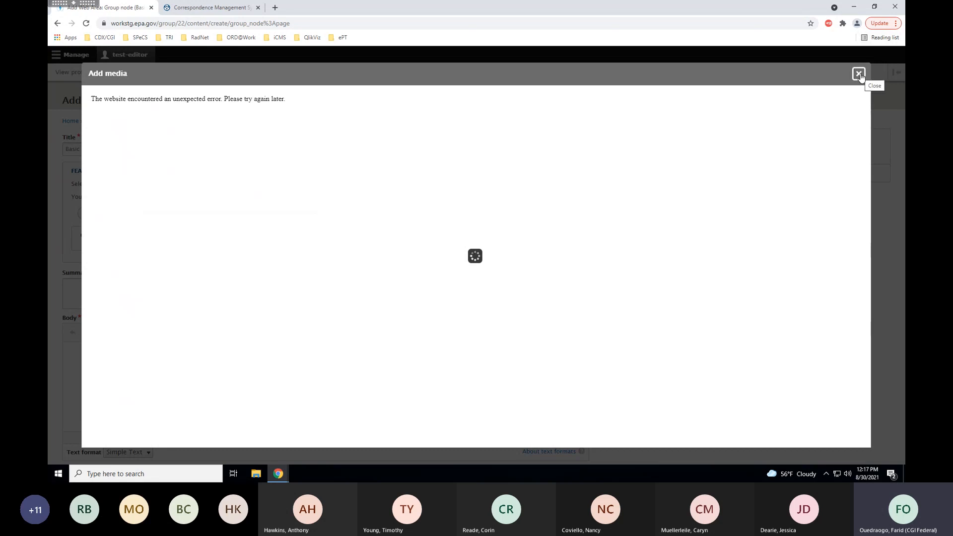
left_click(859, 74)
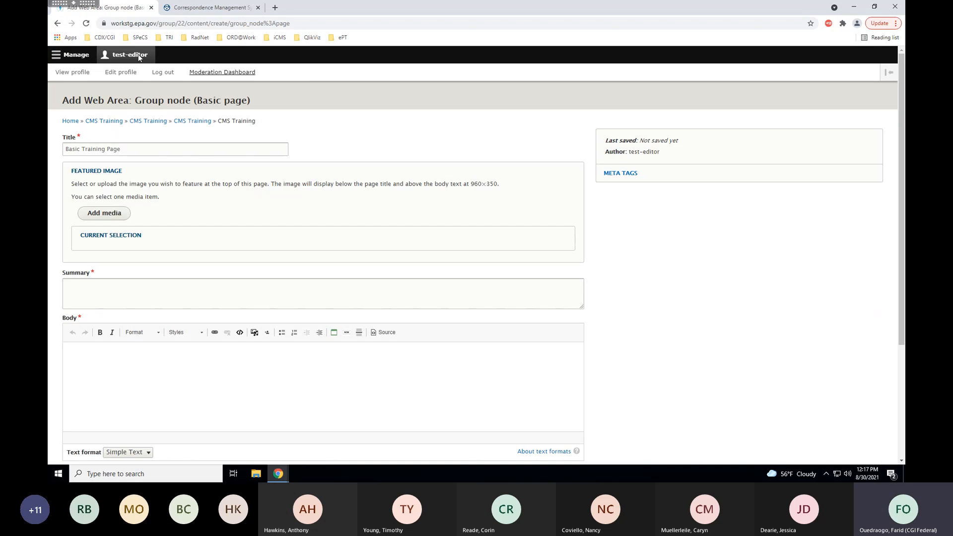
left_click(87, 24)
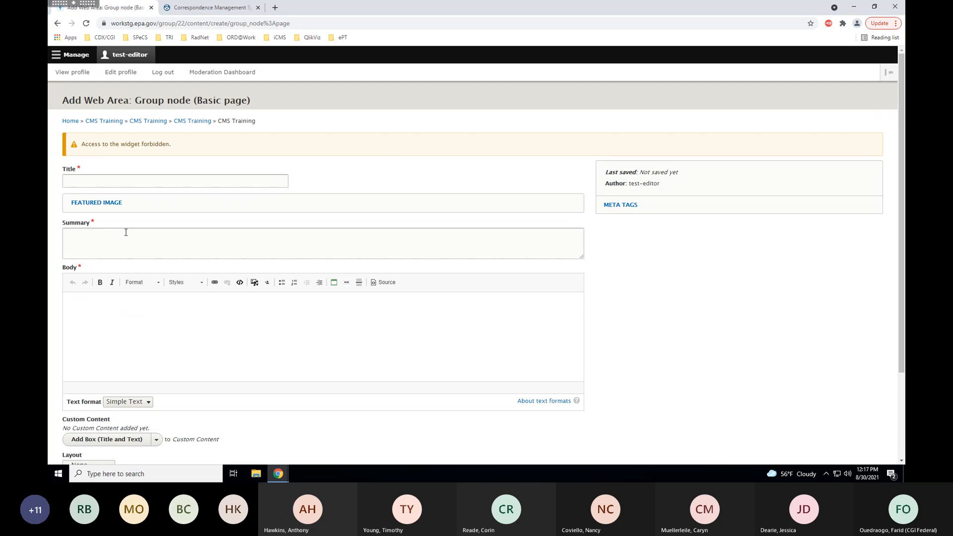
left_click(118, 180)
type("Bas")
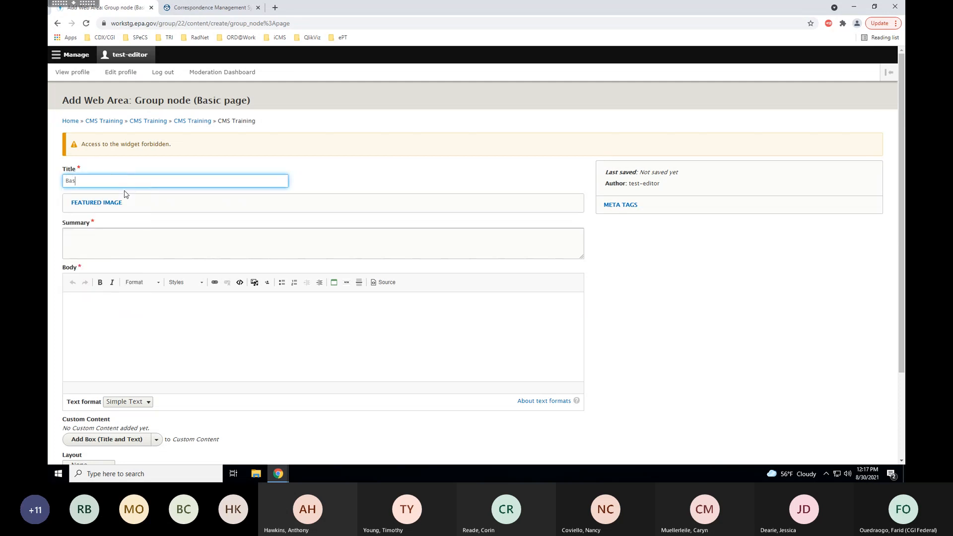
type("ic Training Page")
Upload the yellow bee photo from the CMS Media folder as the featured image.
left_click(107, 204)
left_click(114, 244)
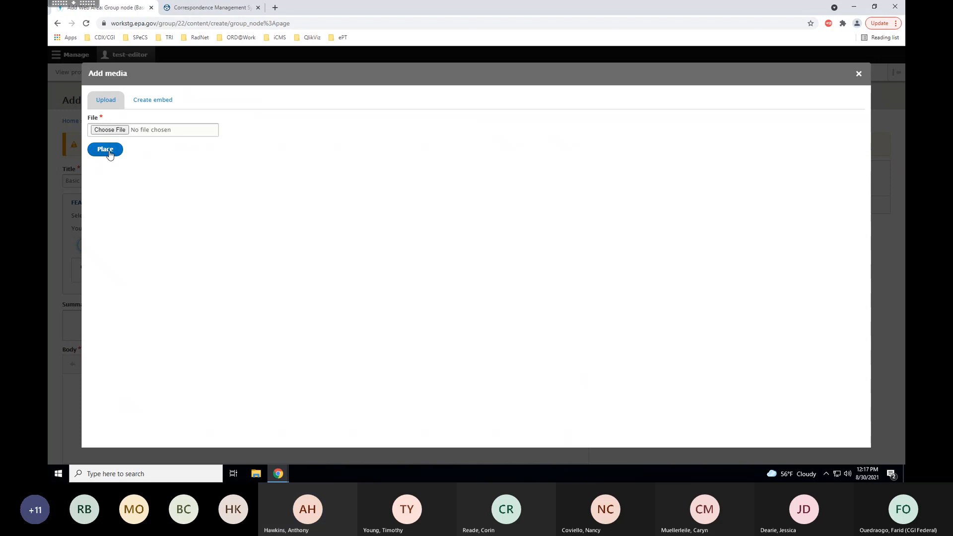
left_click(115, 129)
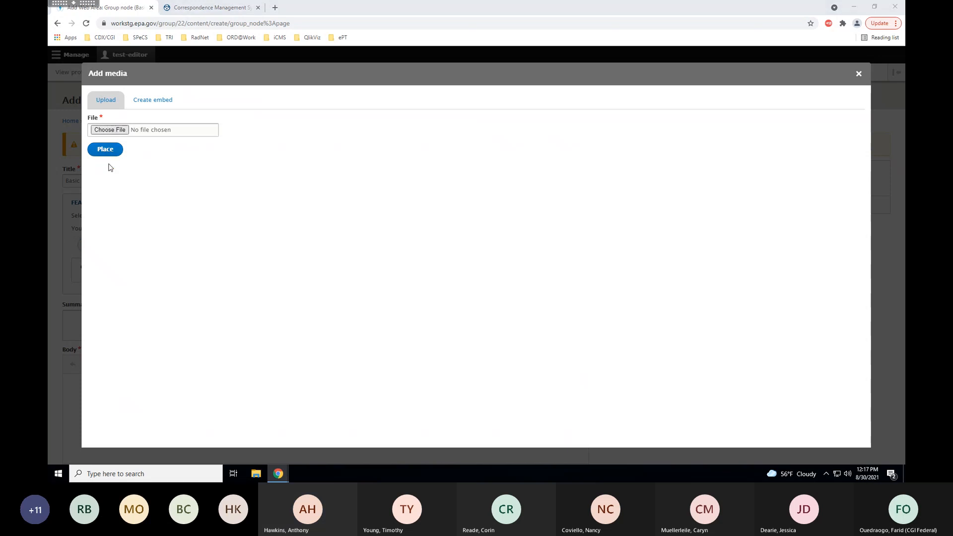
left_click(96, 53)
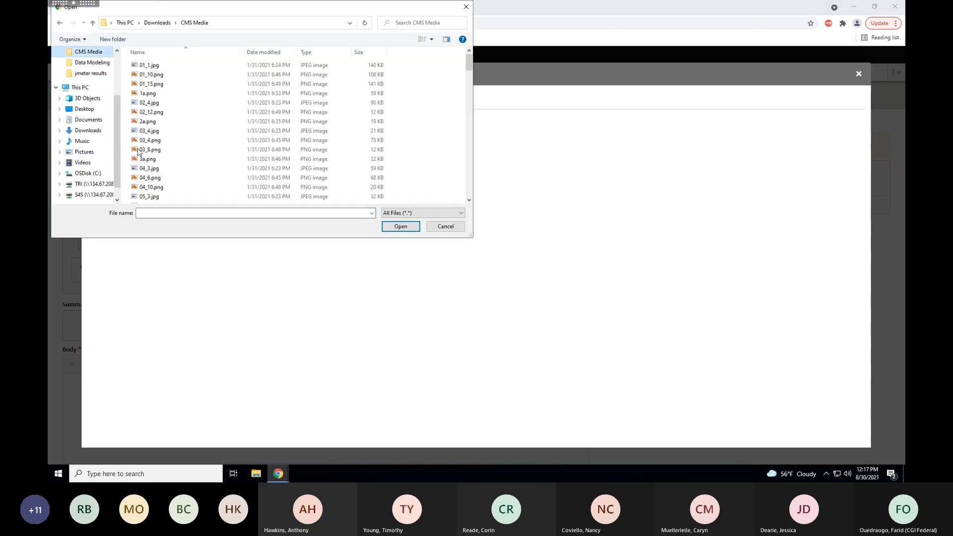
left_click(156, 214)
type("bee")
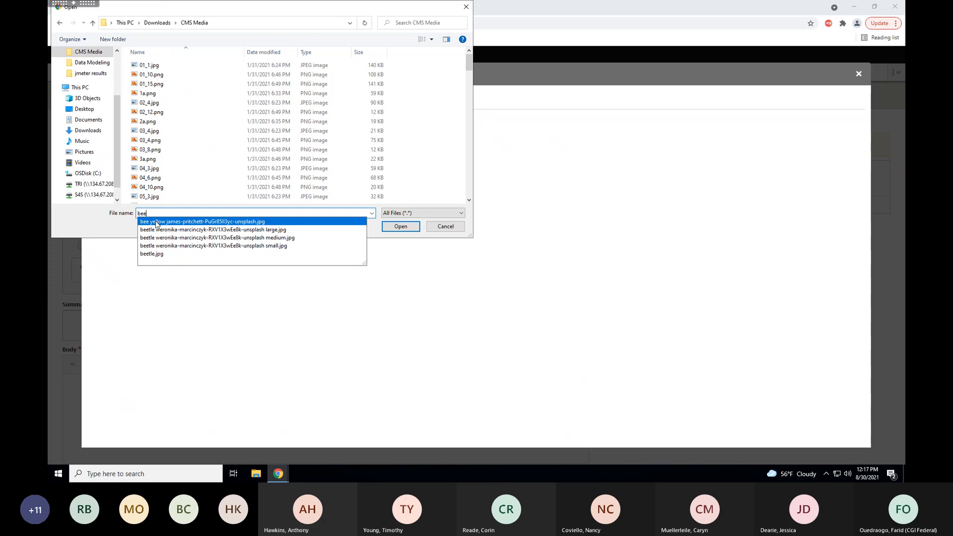
left_click(158, 222)
left_click(400, 227)
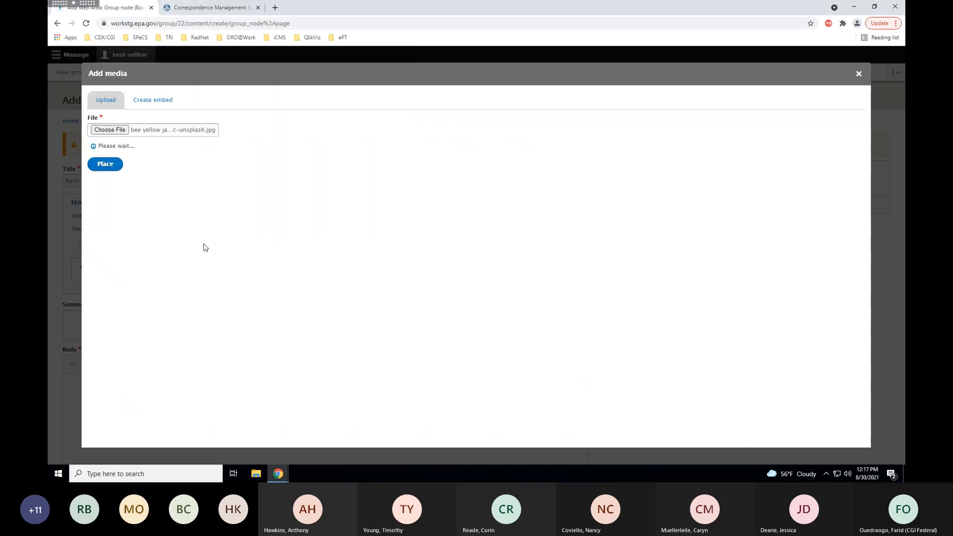
left_click(176, 158)
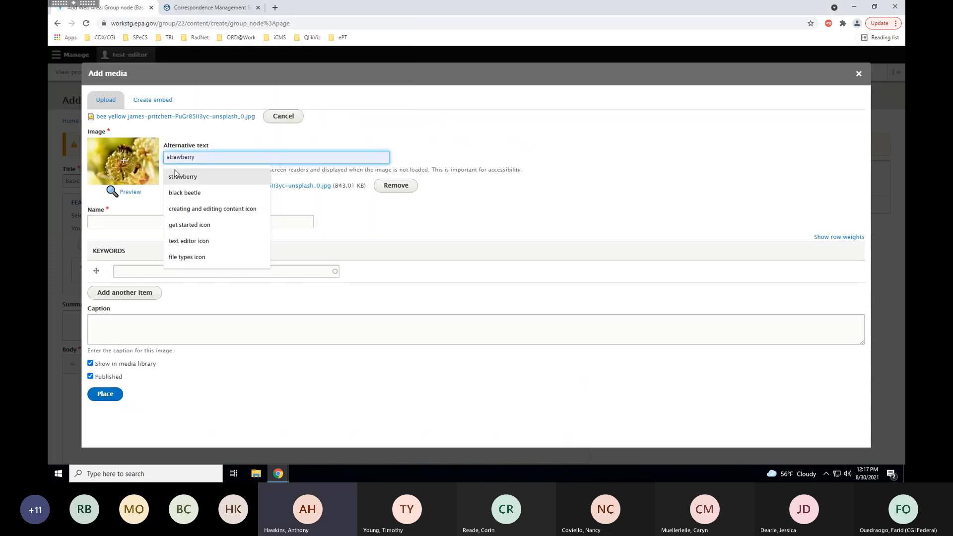
Set the image's alt text to 'bee sitting on flower' and name it 'Bee on Flower'.
type("B")
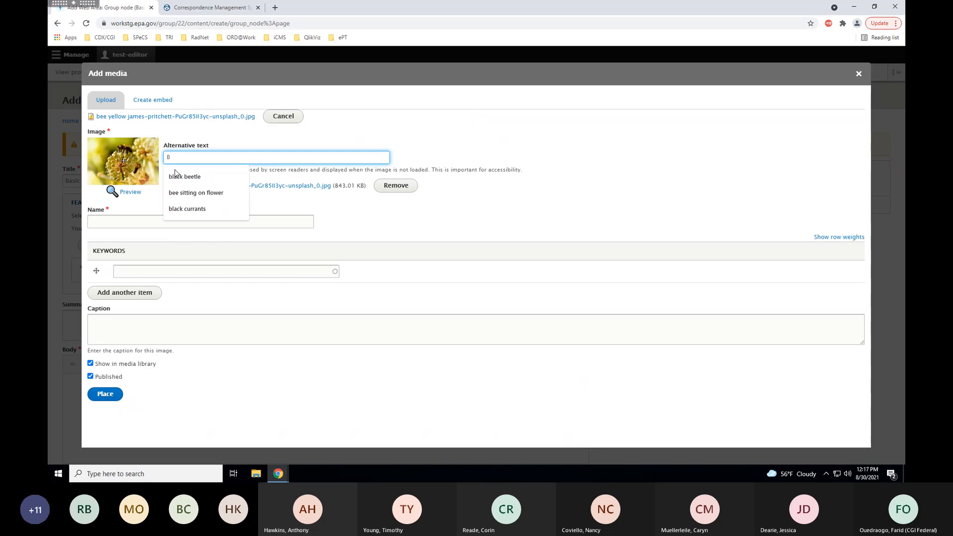
left_click(219, 193)
left_click(170, 219)
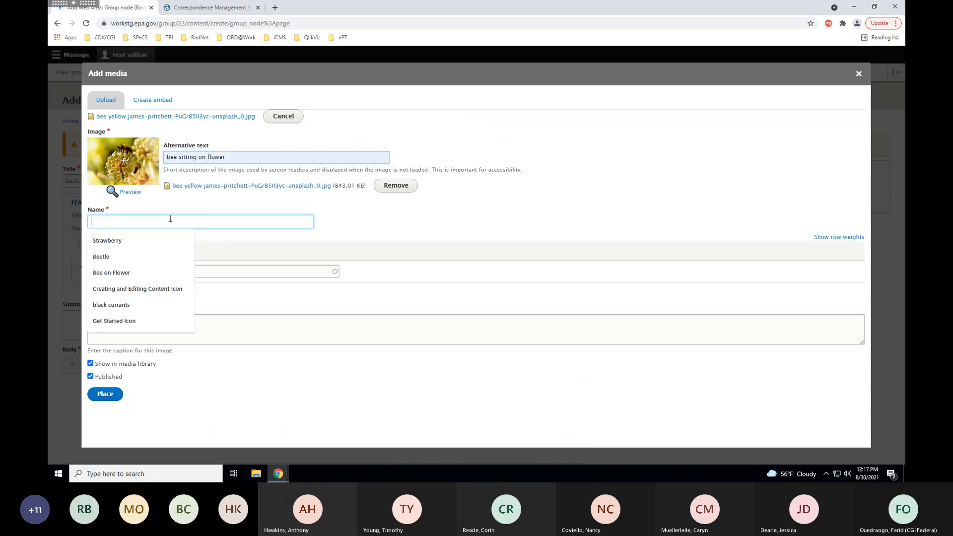
type("Bee on Flower")
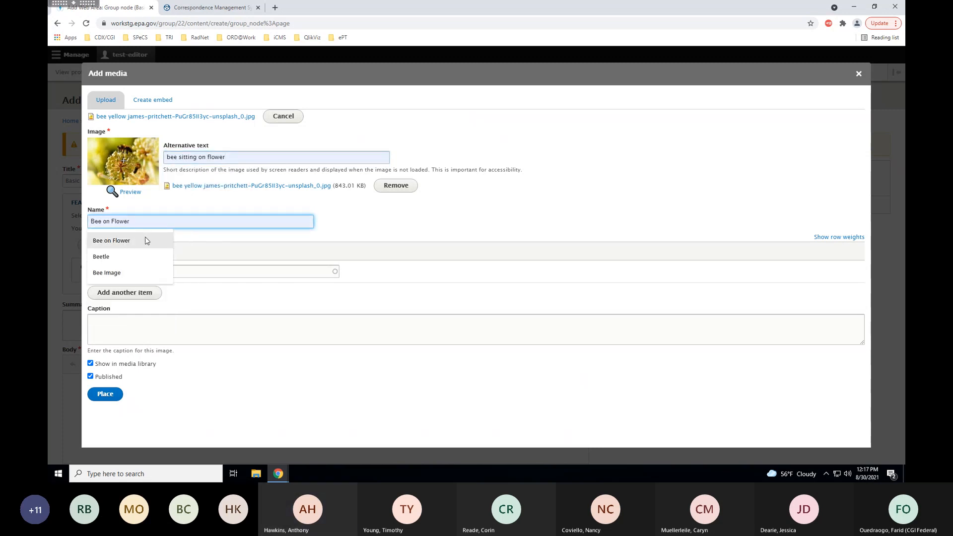
left_click(145, 240)
Add the keyword 'bee' and the caption 'bee sitting on flower'.
left_click(140, 271)
type("bee")
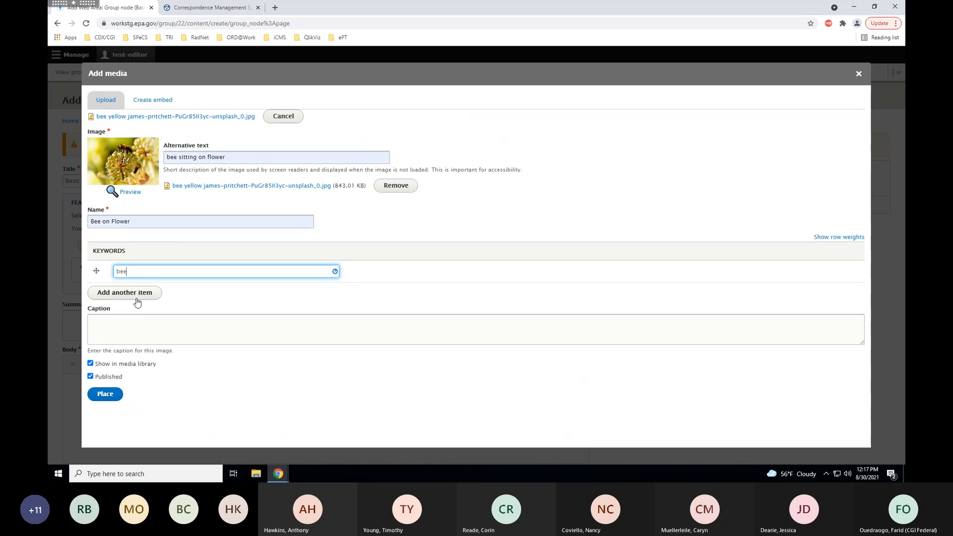
left_click(135, 297)
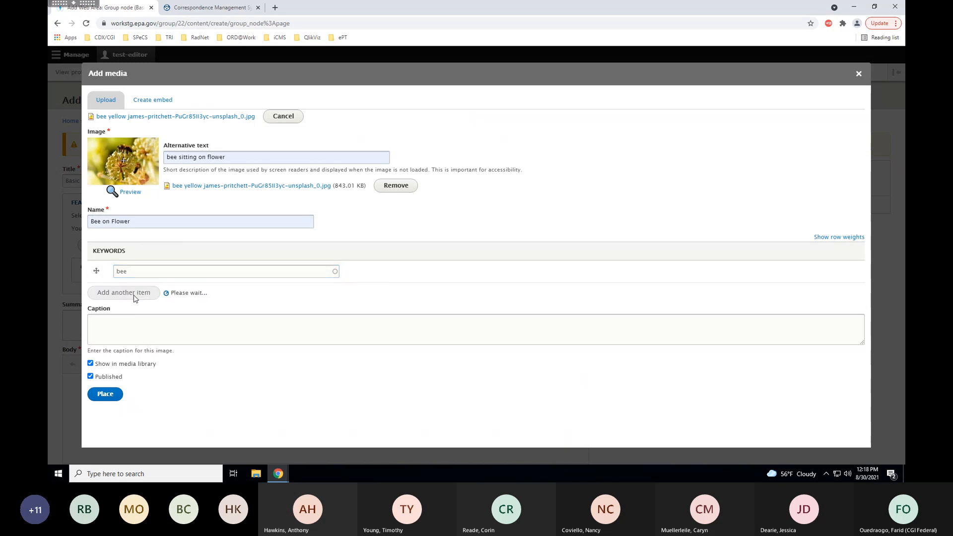
left_click(151, 329)
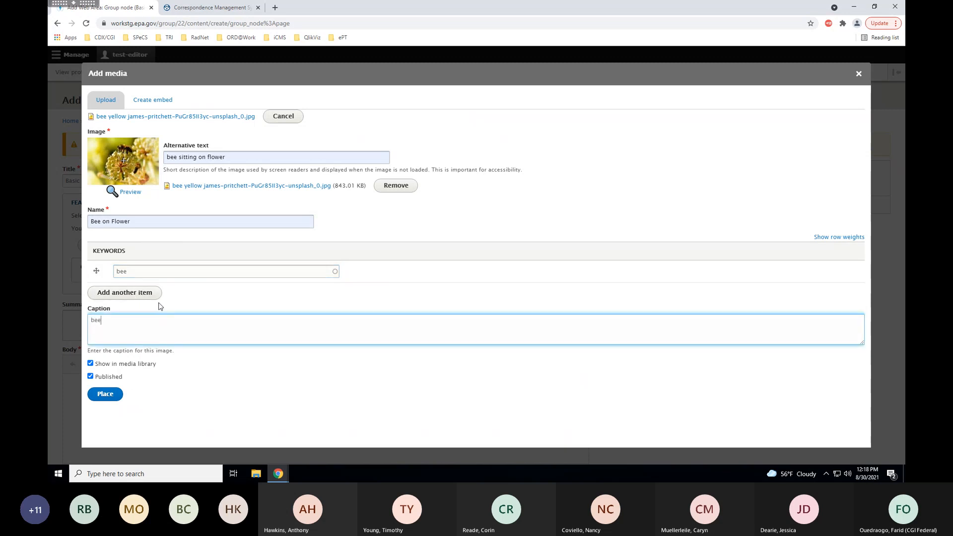
type("bee sitting on flower")
Try placing the bee image, then dismiss the unexpected-error dialog.
left_click(108, 395)
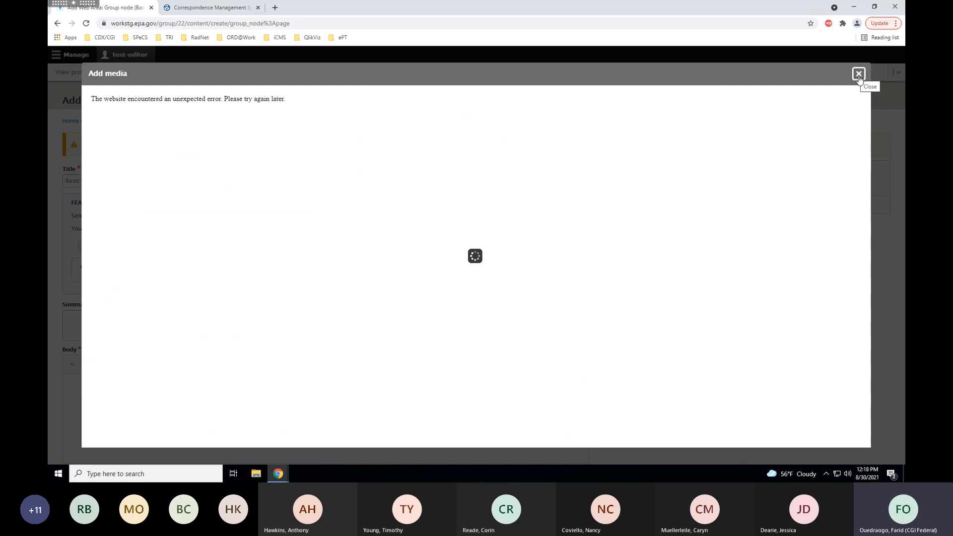
left_click(859, 75)
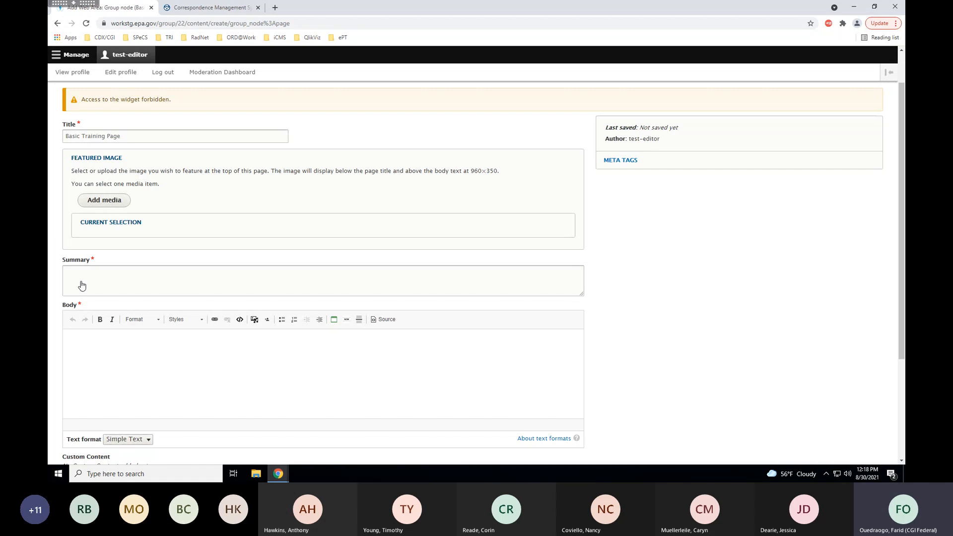
Write 'Short summary of by basic page.' in the Summary field.
left_click(79, 270)
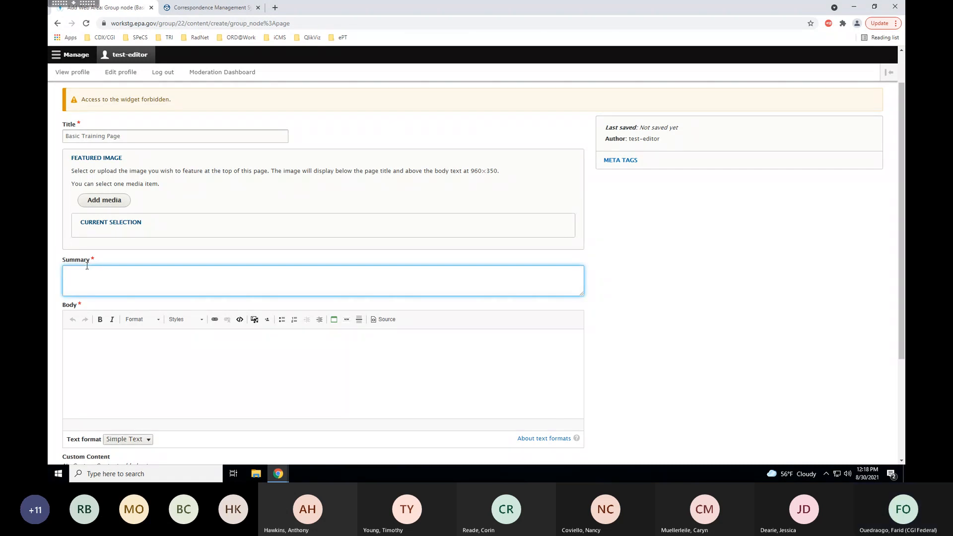
type("Short summary of by basic page.")
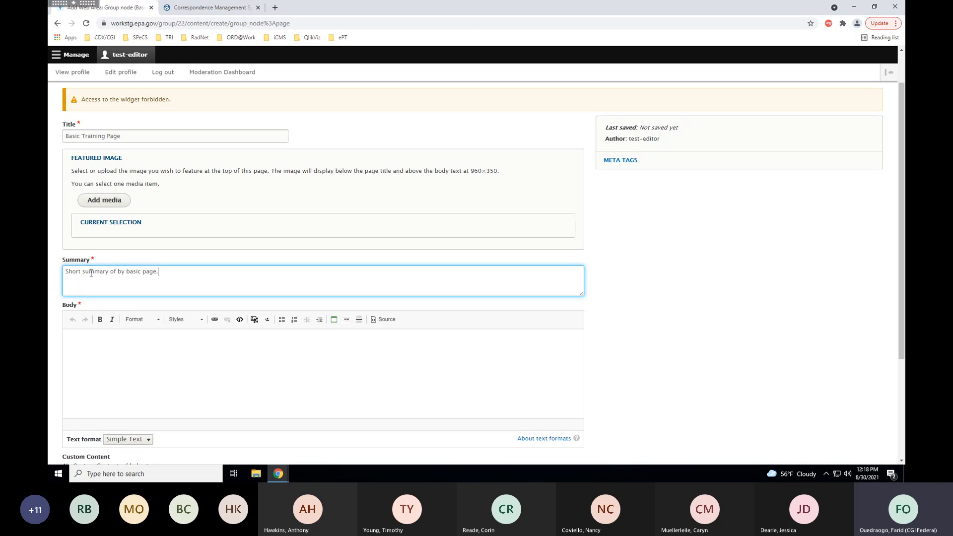
scroll(91, 272, "down", 1)
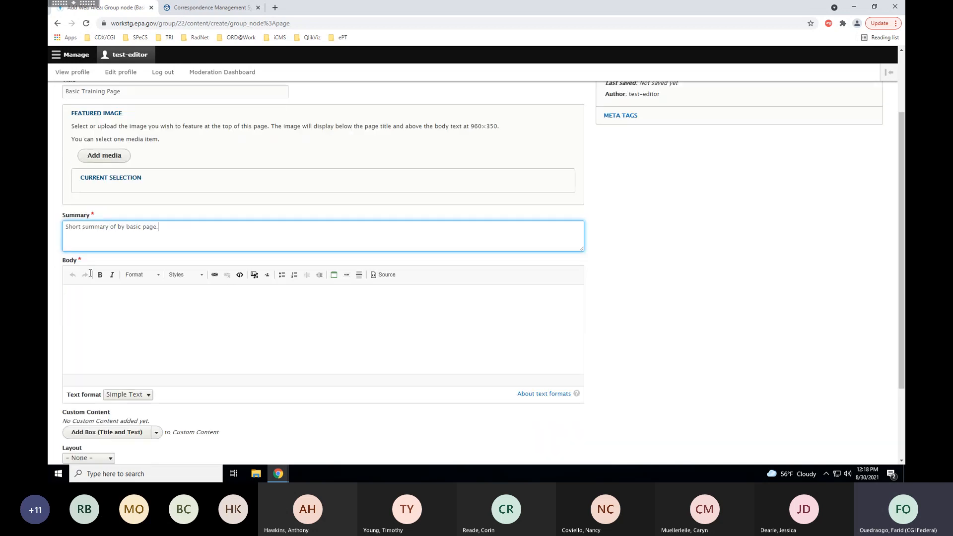
left_click(113, 313)
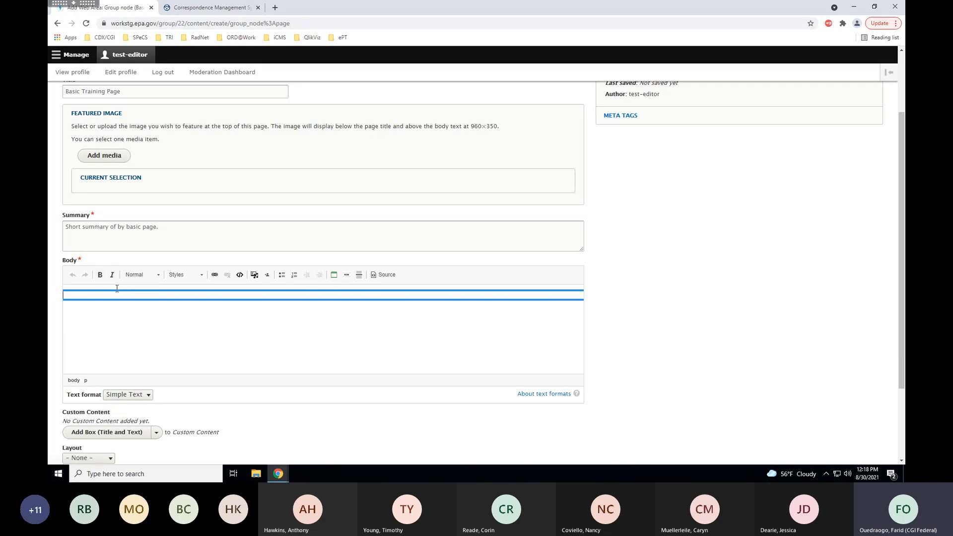
Review the Text format and Paragraph Format options, then type 'Basic Page Header' in the Body.
scroll(618, 304, "down", 1)
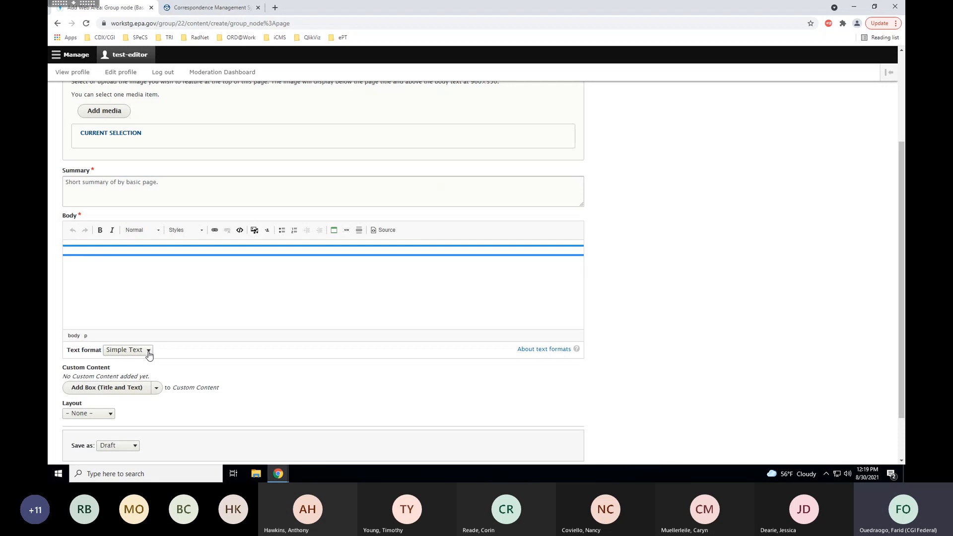
left_click(149, 354)
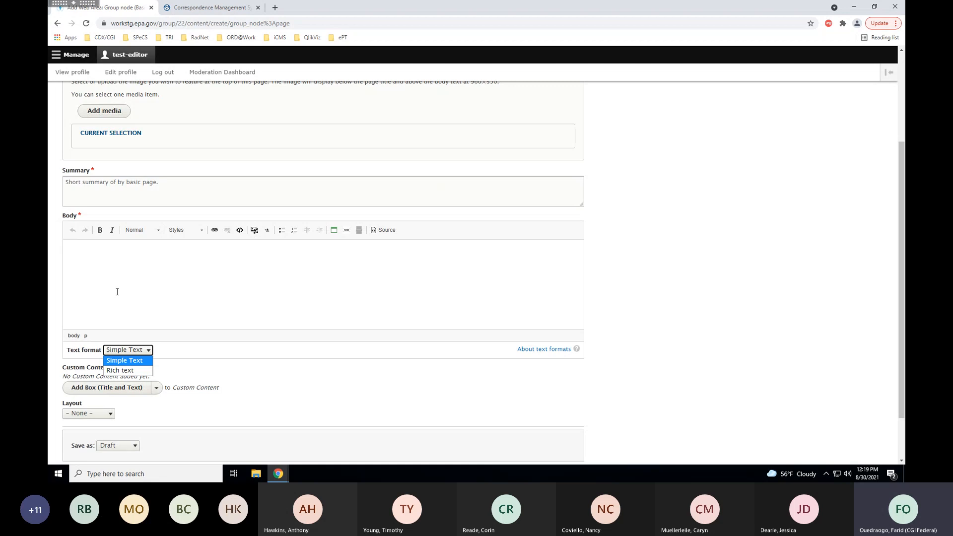
left_click(102, 255)
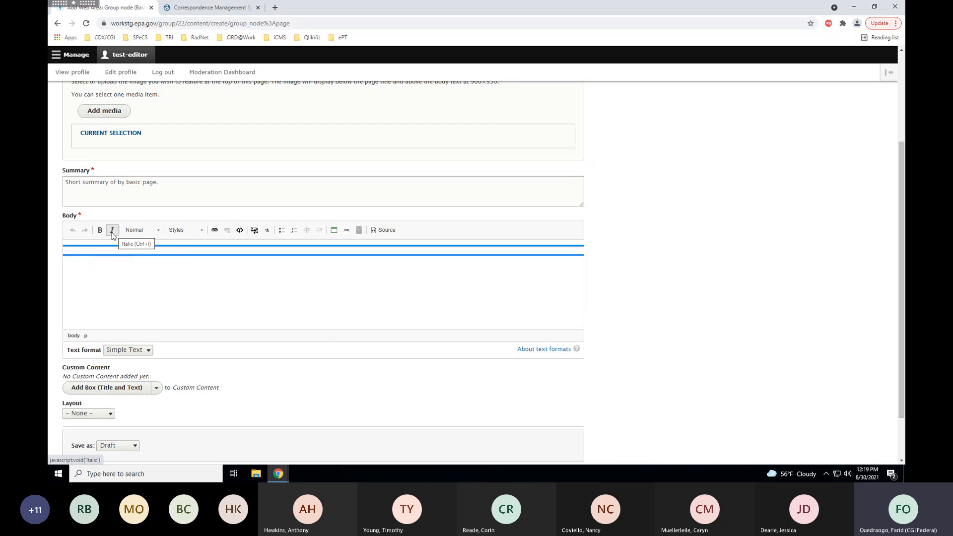
left_click(159, 231)
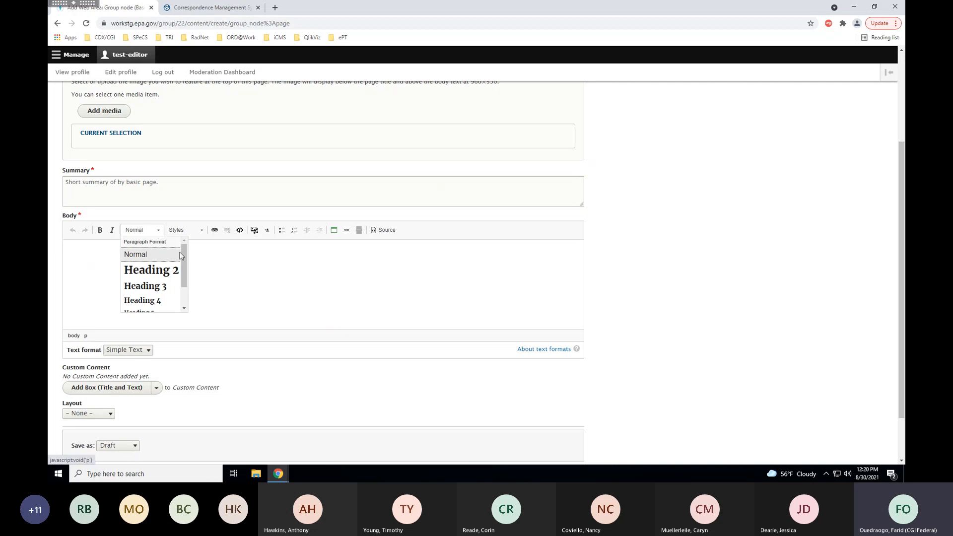
mouse_move(183, 262)
left_mouse_down()
mouse_move(182, 277)
mouse_move(187, 259)
left_mouse_up()
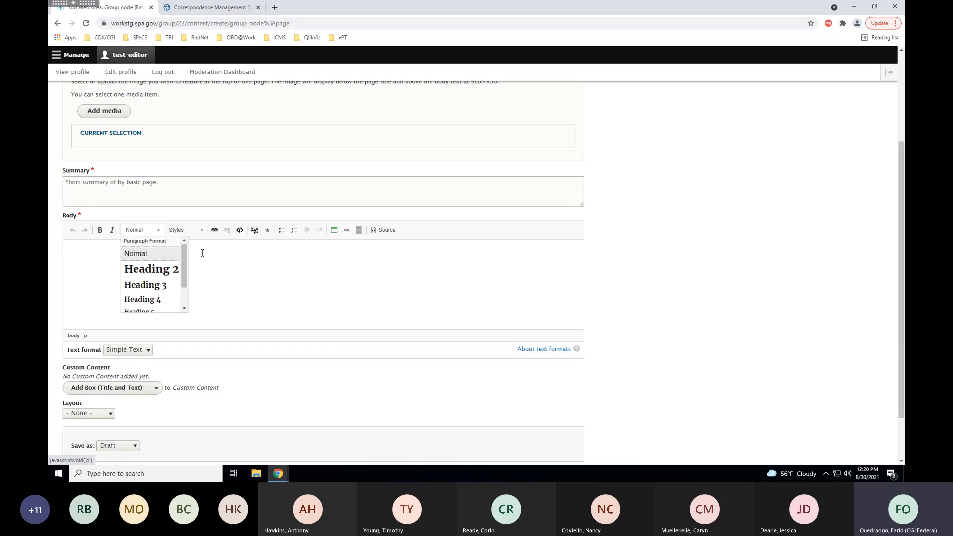
left_click(202, 252)
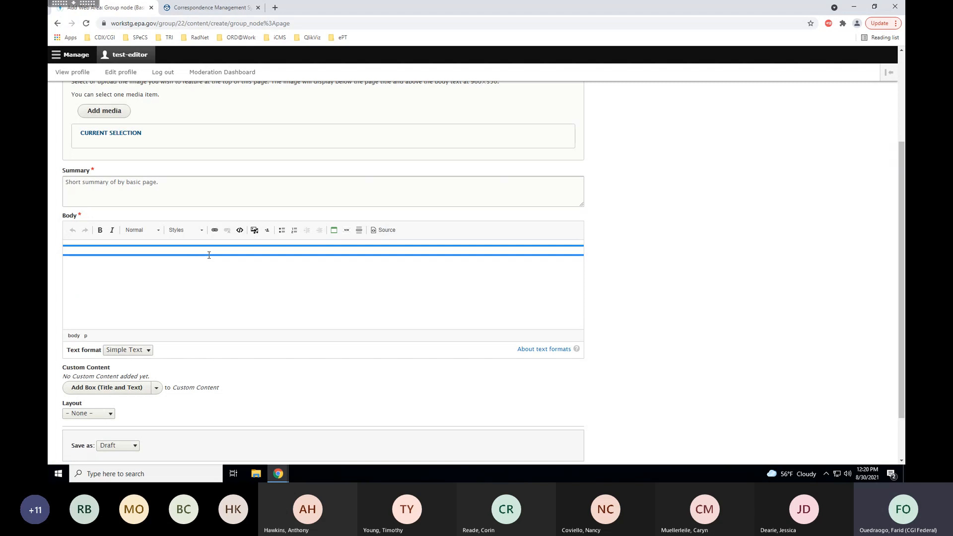
type("Basic P")
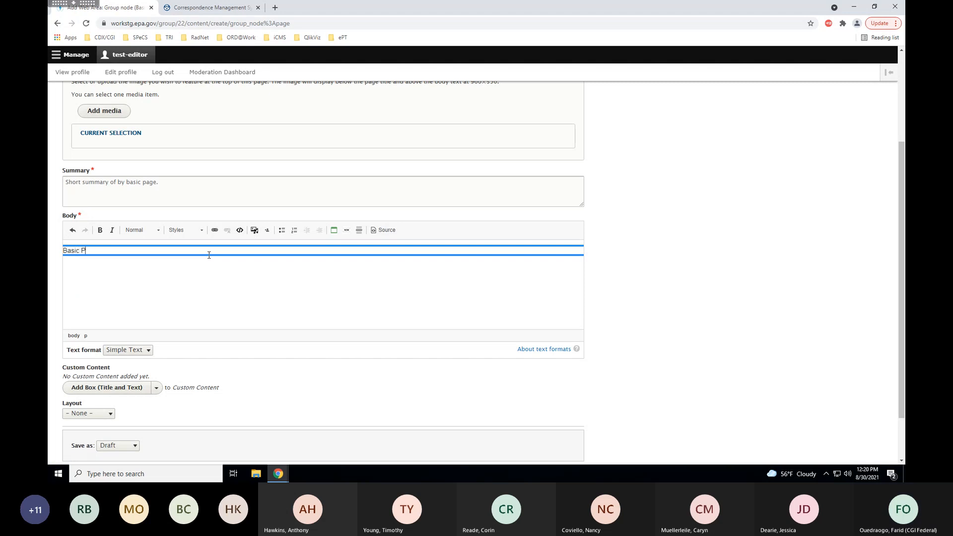
type("age Header")
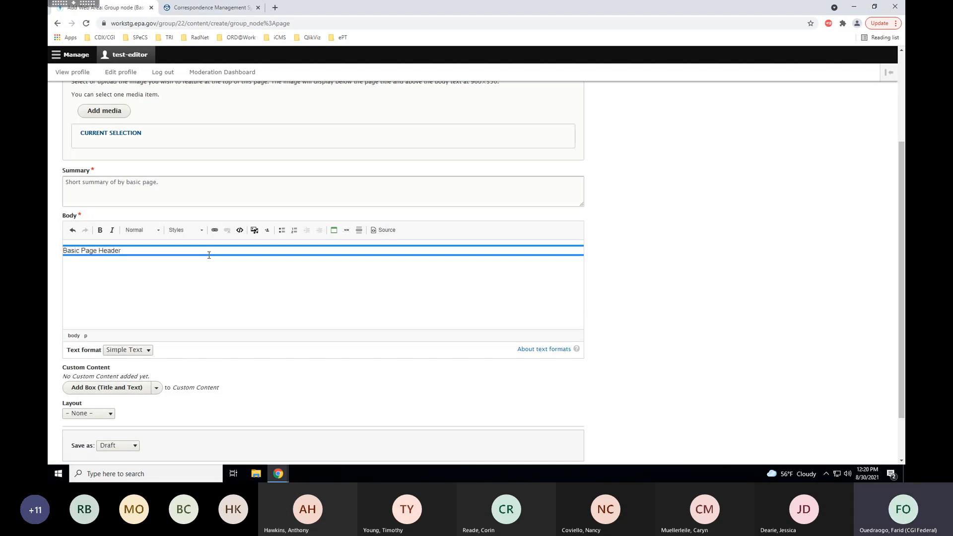
Format the 'Basic Page Header' line as Heading 2.
left_click_drag(140, 251, 64, 251)
left_click(159, 231)
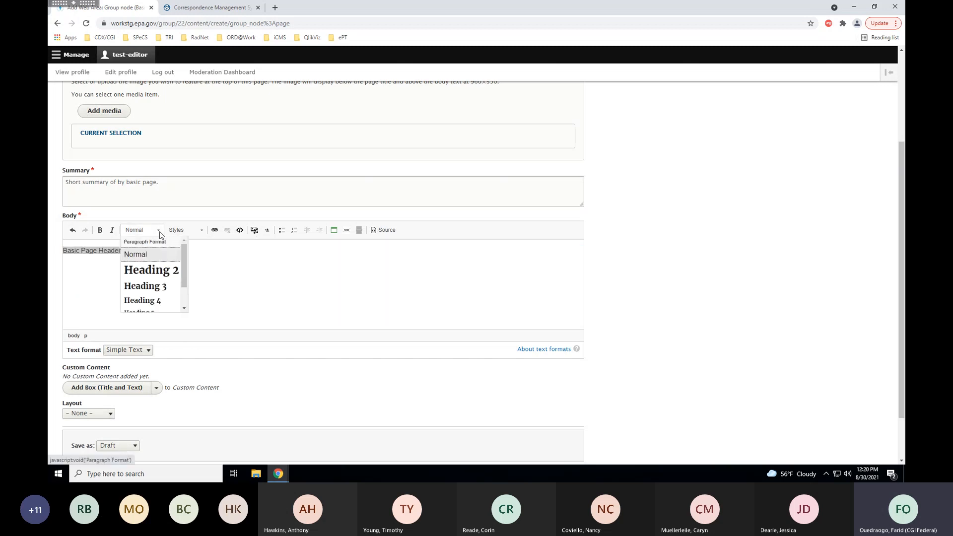
left_click(153, 276)
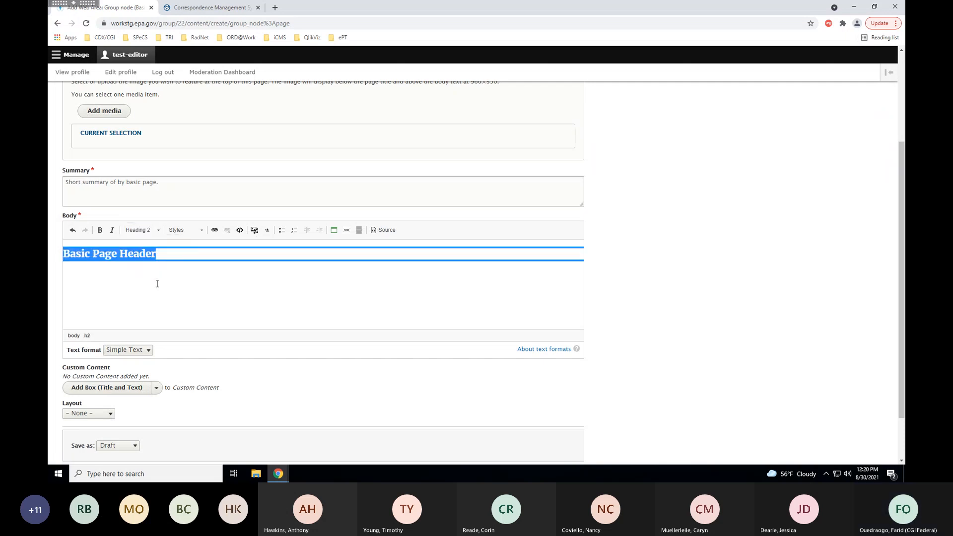
left_click(157, 273)
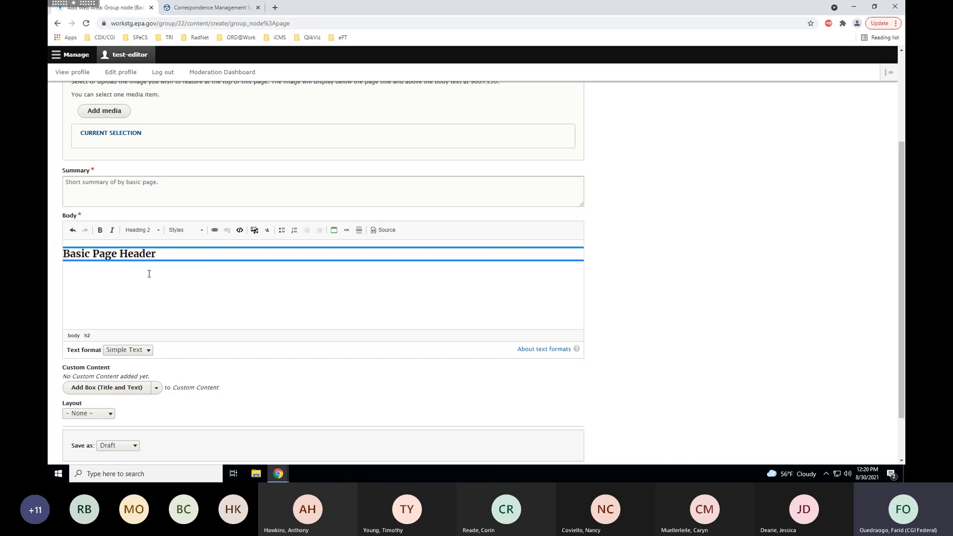
left_click(158, 232)
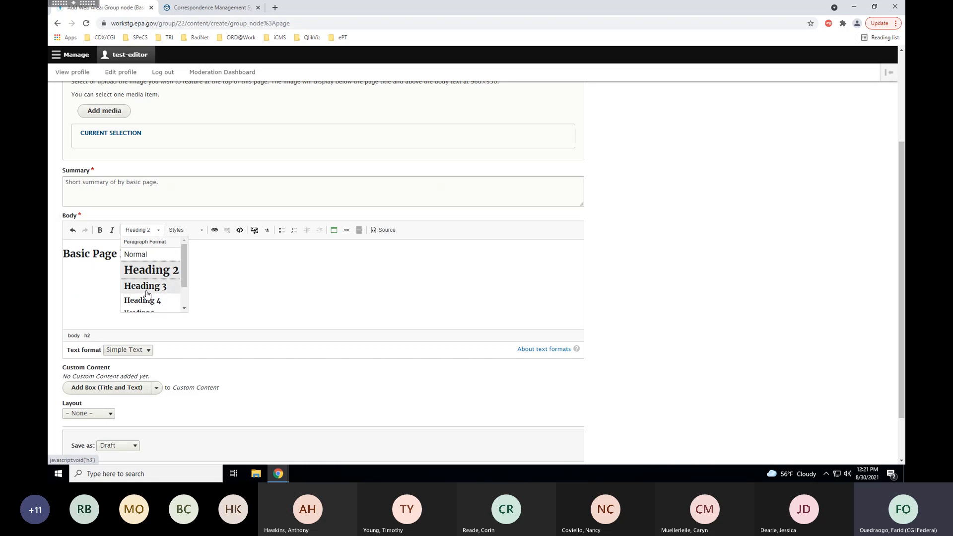
left_click(102, 289)
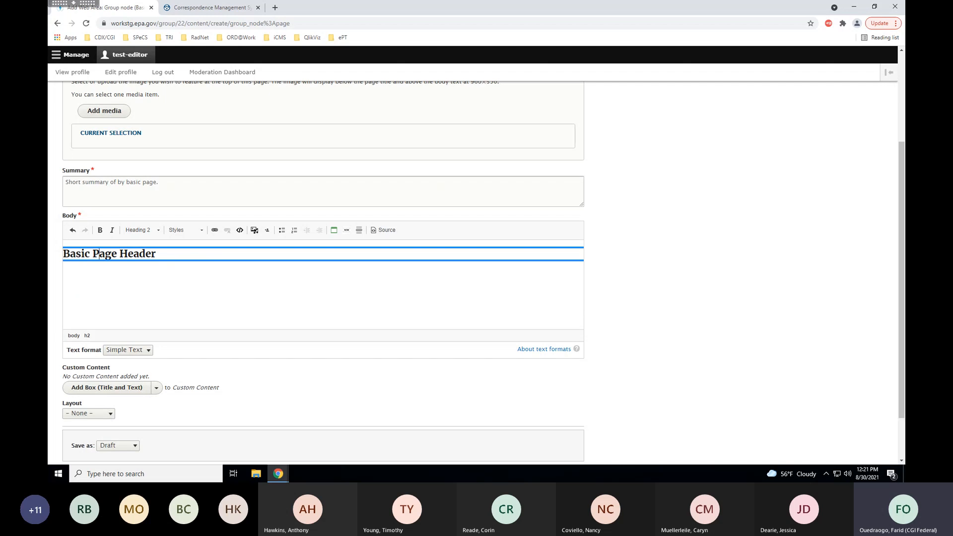
left_click(203, 231)
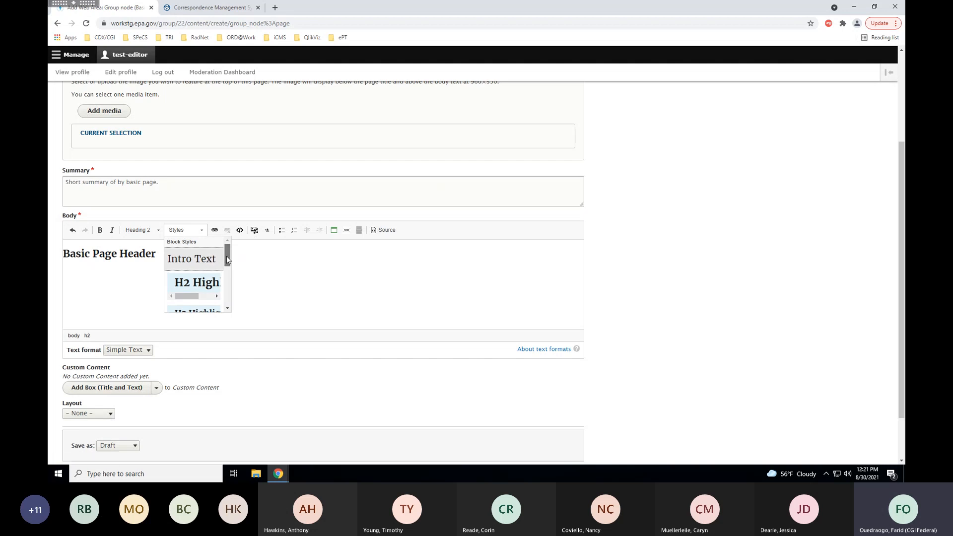
Apply the H2 Highlight style to the 'Basic Page Header' heading.
left_click_drag(226, 255, 226, 263)
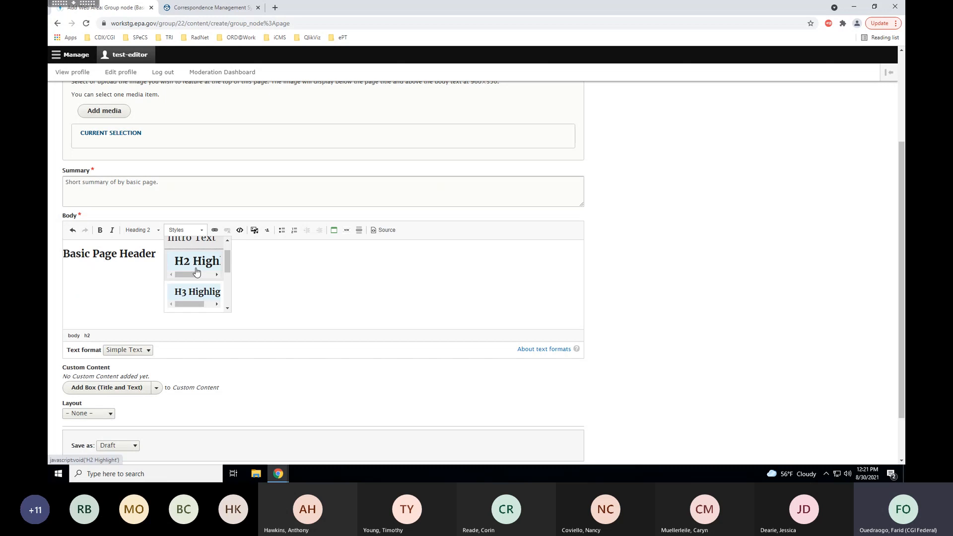
left_click(140, 254)
left_click_drag(158, 255, 63, 254)
left_click(203, 231)
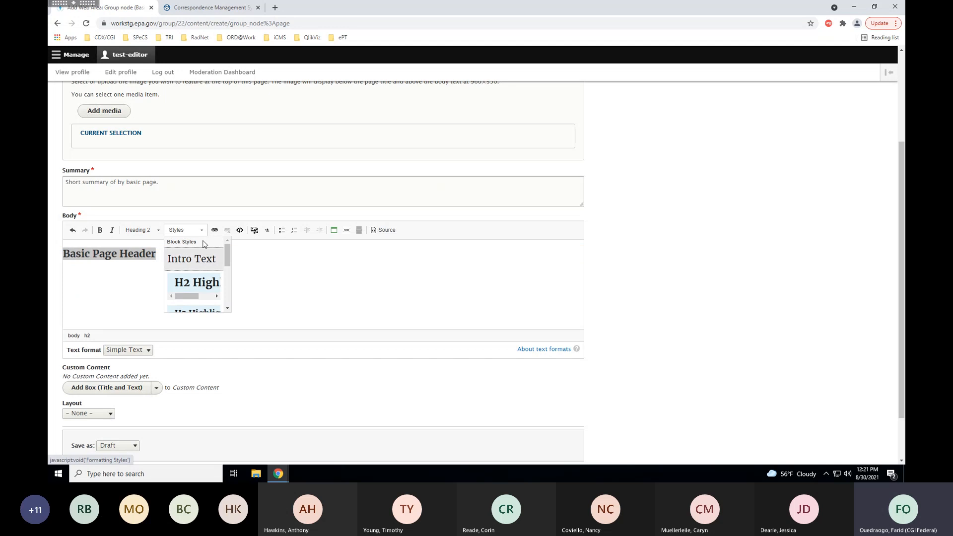
left_click(201, 284)
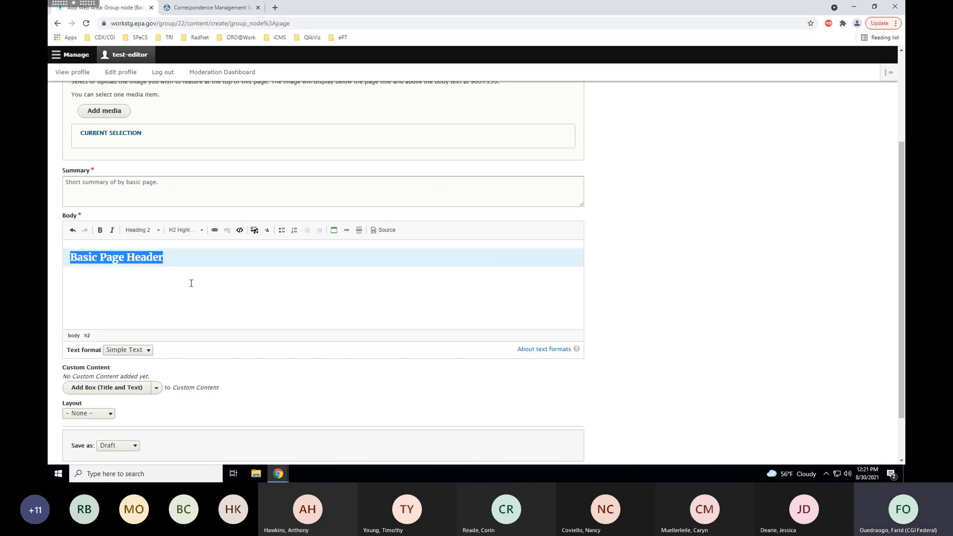
left_click(191, 282)
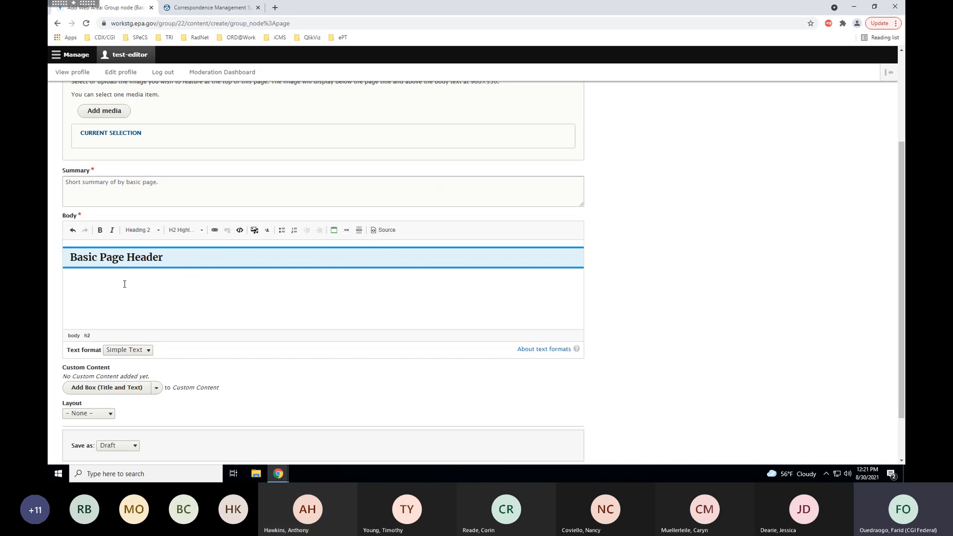
left_click(195, 262)
Add an 'Intro text styling' paragraph below the heading in the Intro Text style.
key("Return")
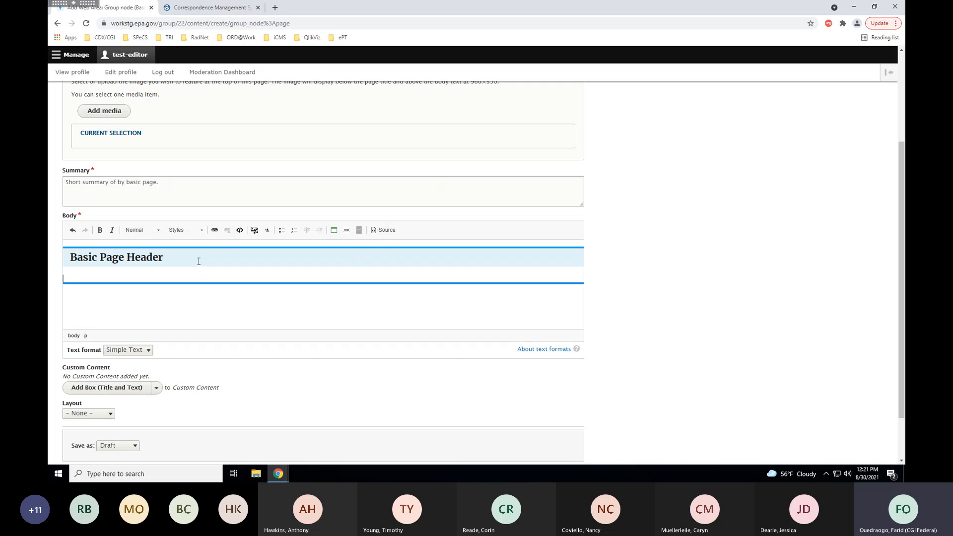
type("Intro text sty")
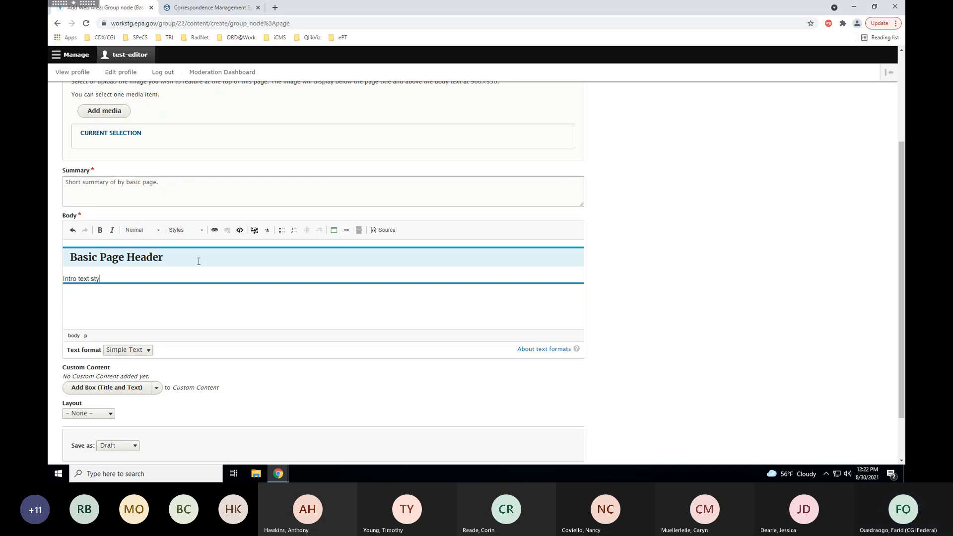
type("ling")
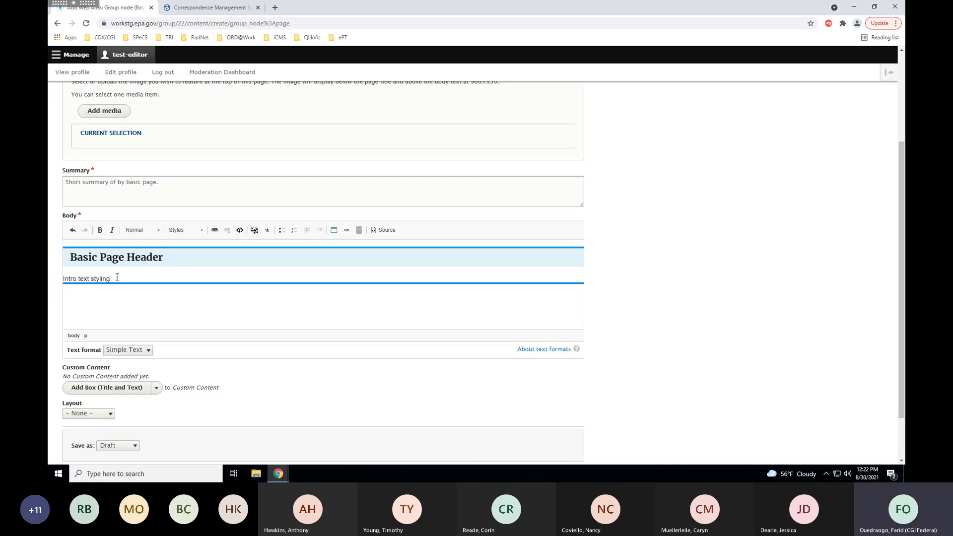
left_click_drag(118, 279, 61, 279)
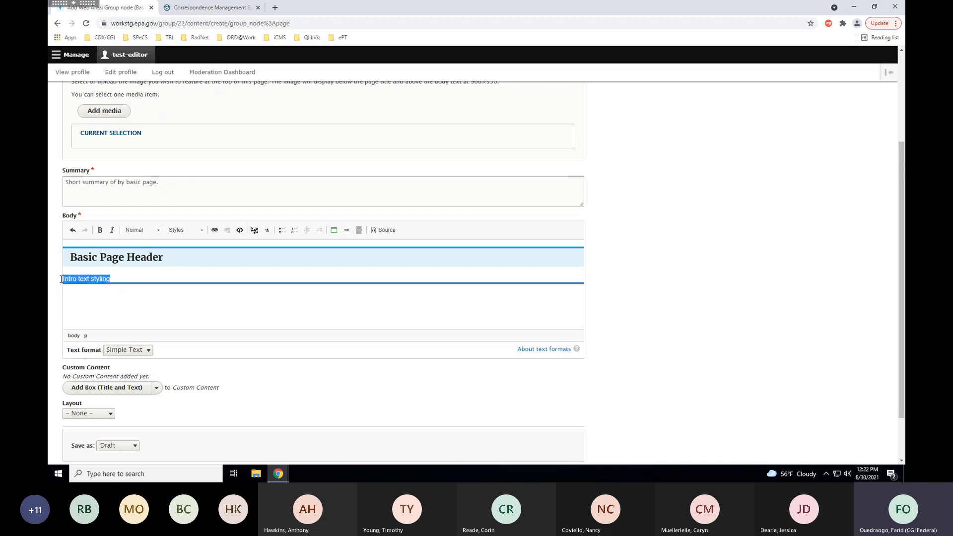
left_click(201, 231)
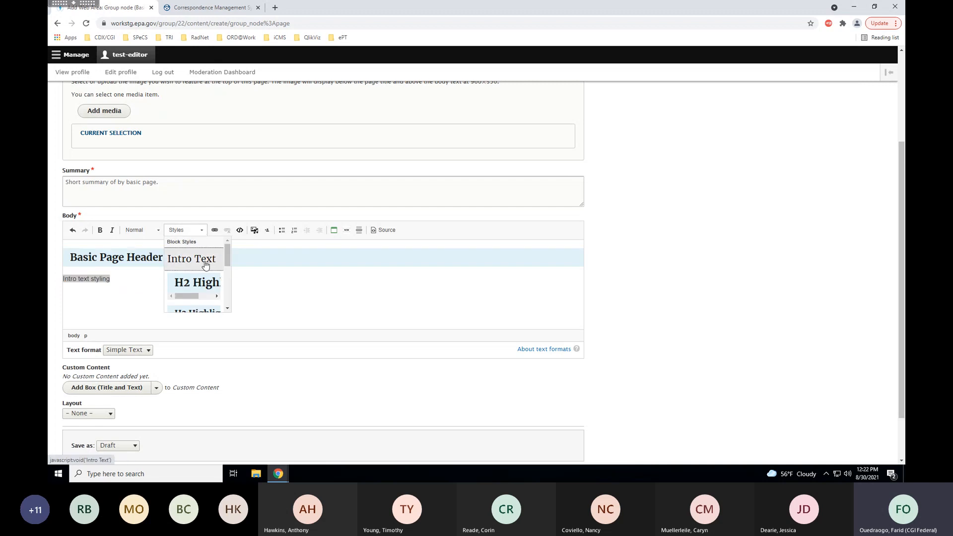
left_click(206, 263)
left_click(193, 277)
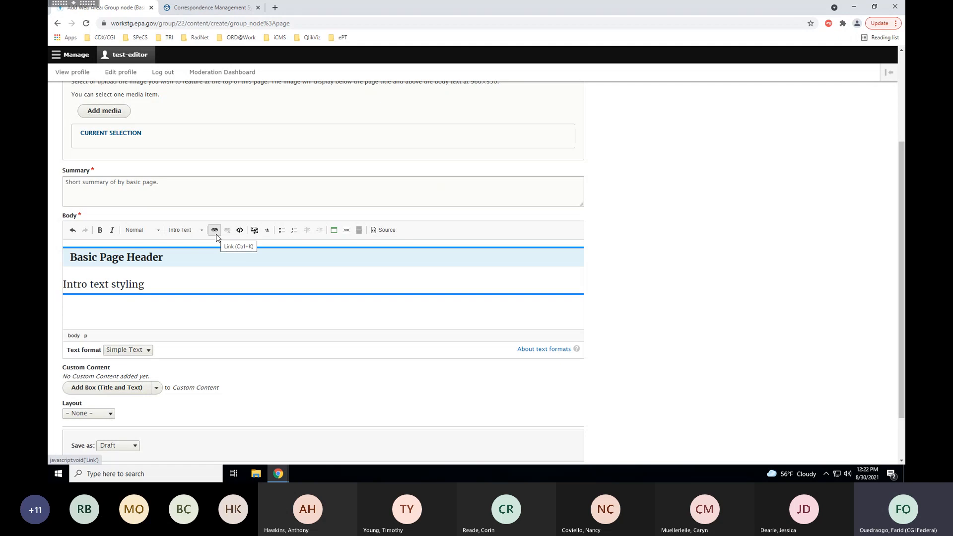
Add a 'Link to style guide' paragraph, fixing the typo, and select it.
key("Return")
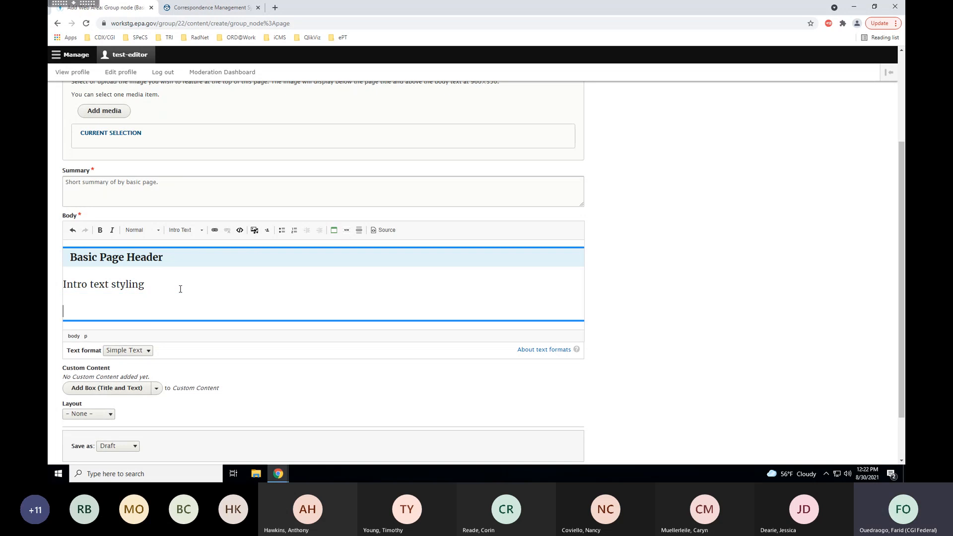
type("Link")
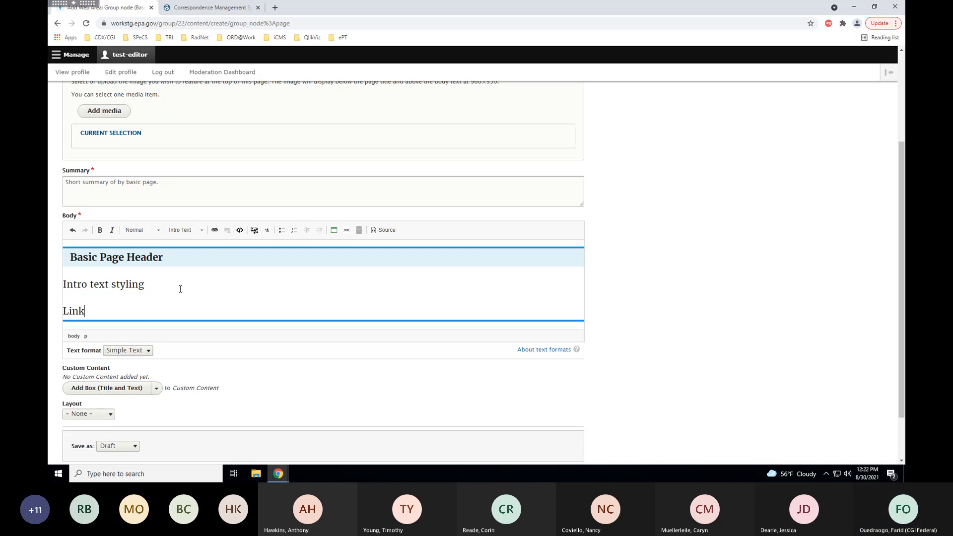
type(" to style guild")
key("BackSpace")
key("BackSpace")
type("de")
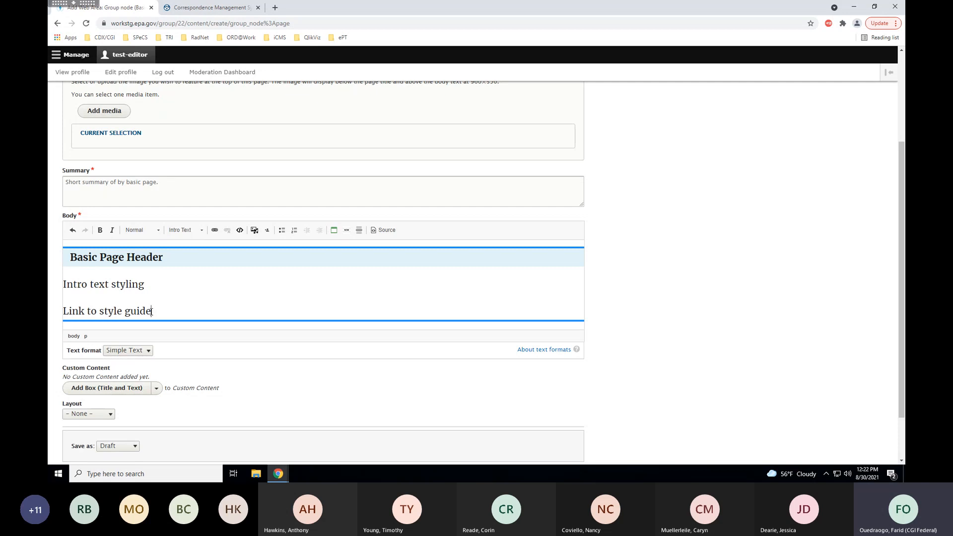
left_click_drag(151, 311, 65, 311)
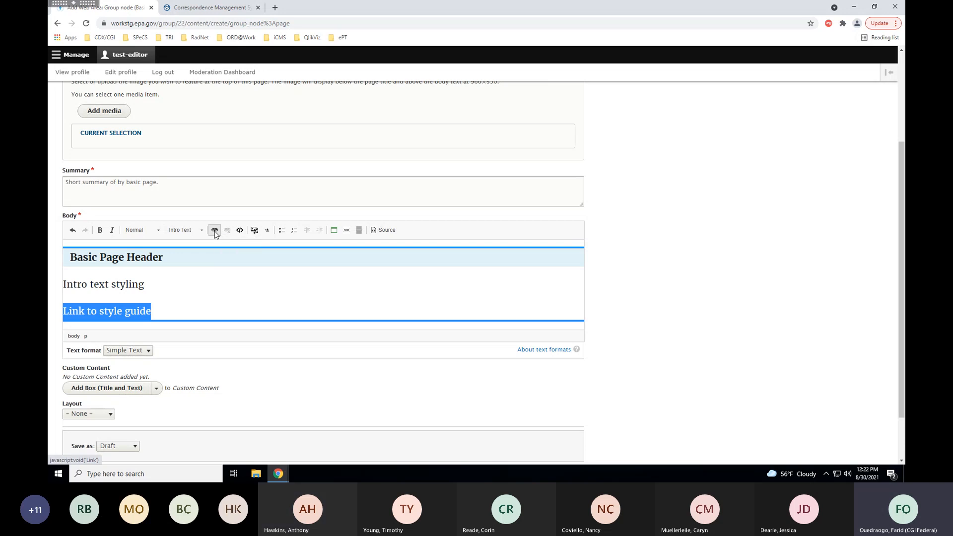
Link the selected text to the Style Guide page found by searching 'guide'.
left_click(215, 231)
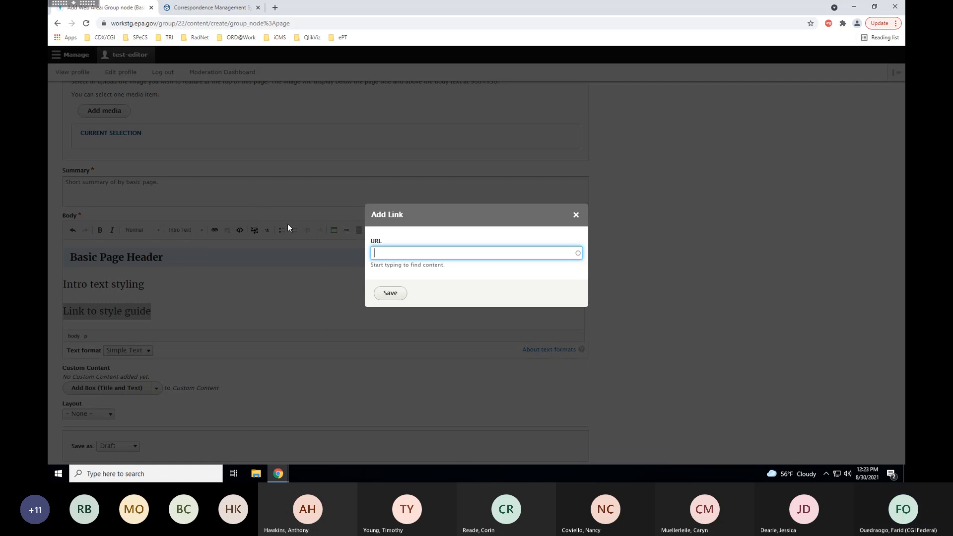
type("guide")
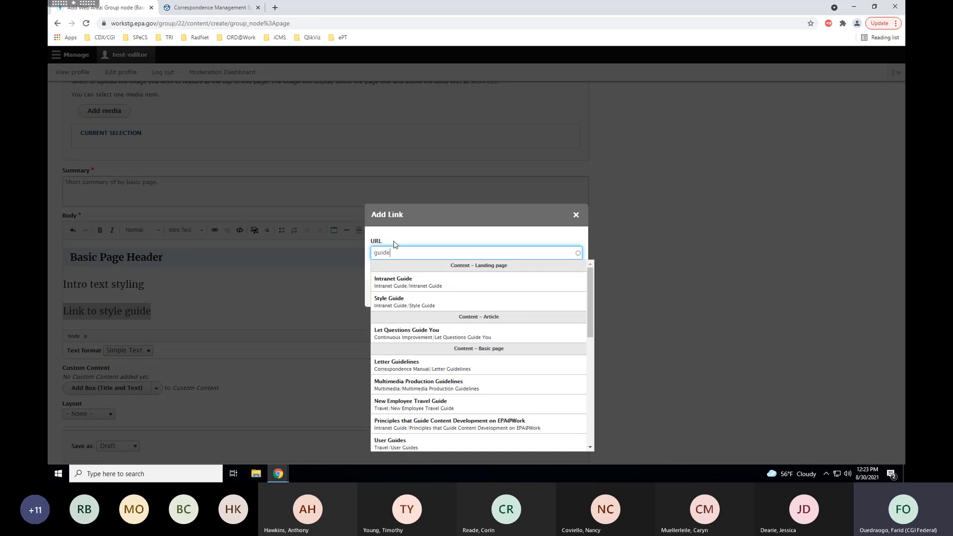
left_click(424, 303)
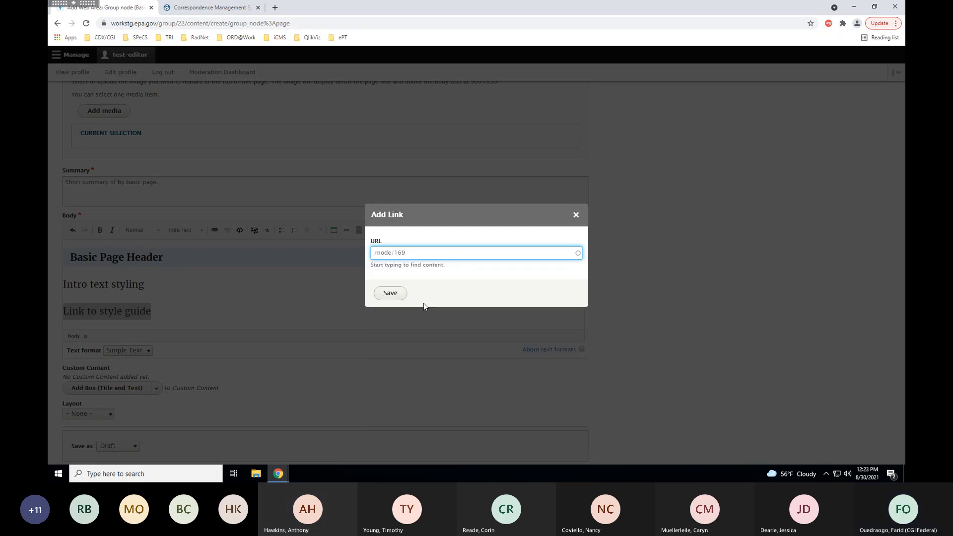
left_click(390, 294)
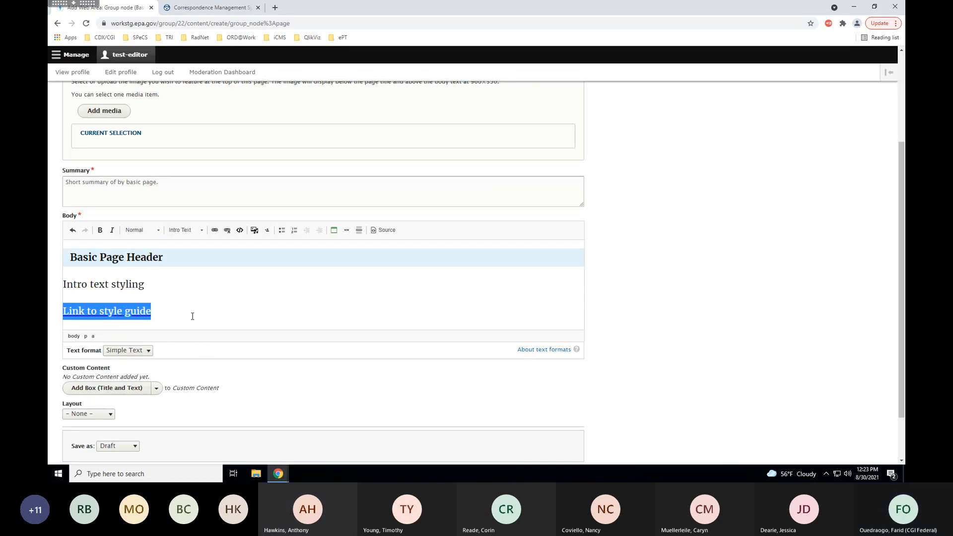
left_click(192, 316)
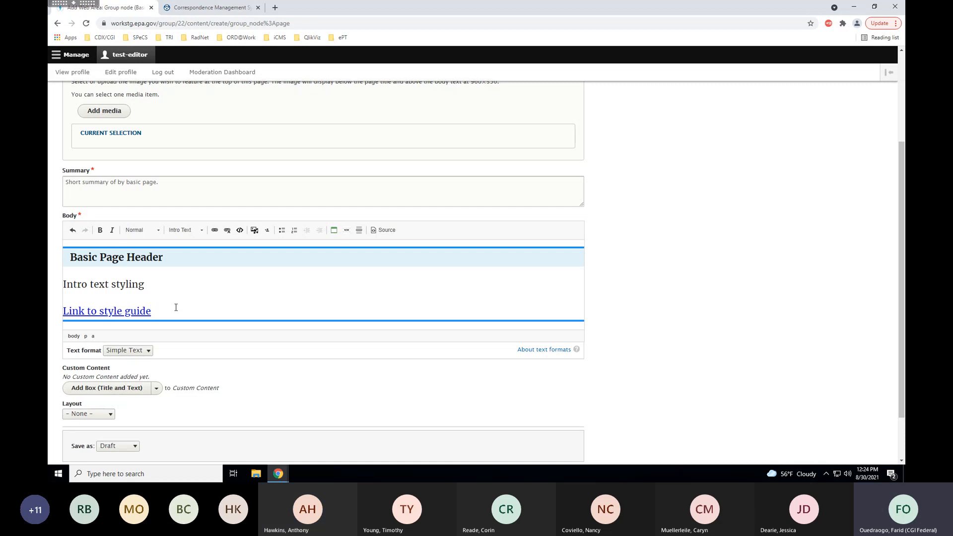
Add another 'Link to style guide' line and link it to the Style Guide page.
key("Return")
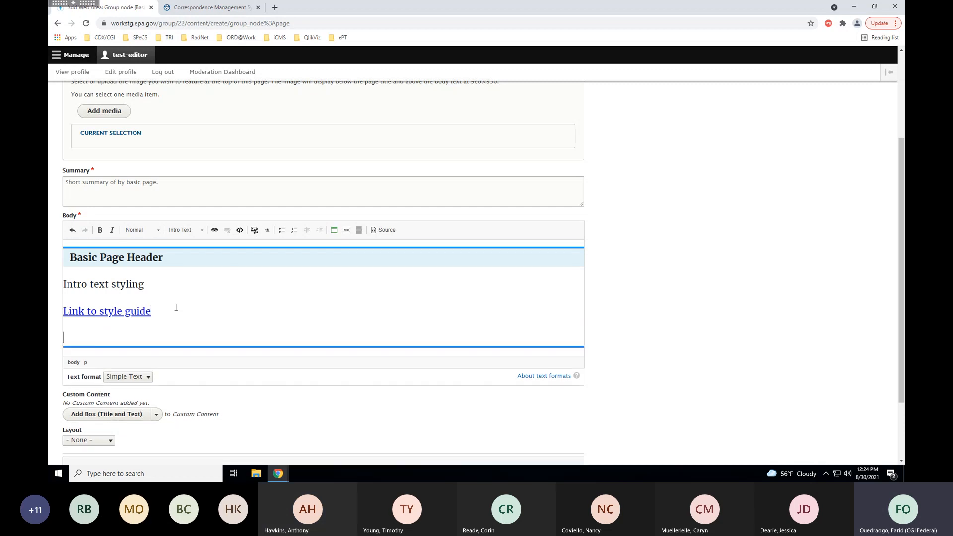
type("Link to style guide")
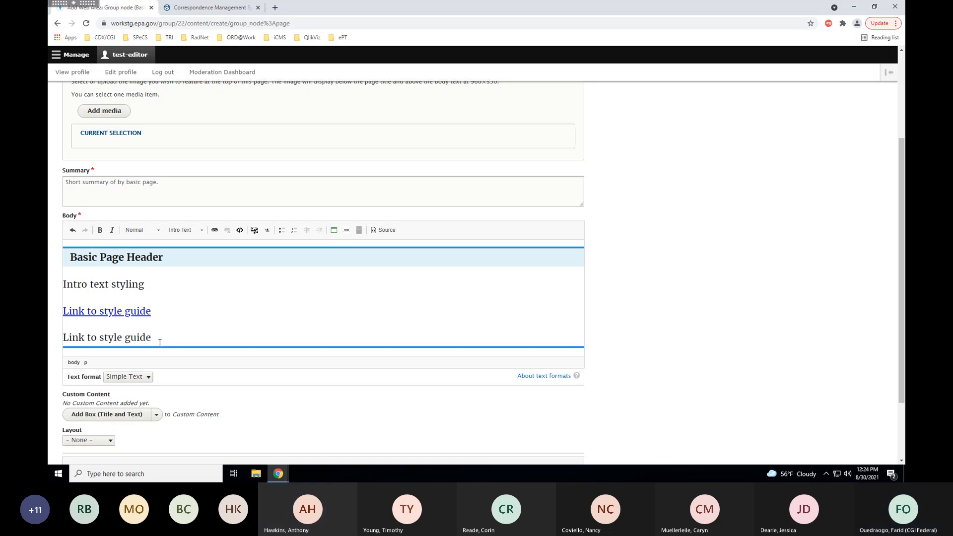
left_click_drag(159, 338, 63, 337)
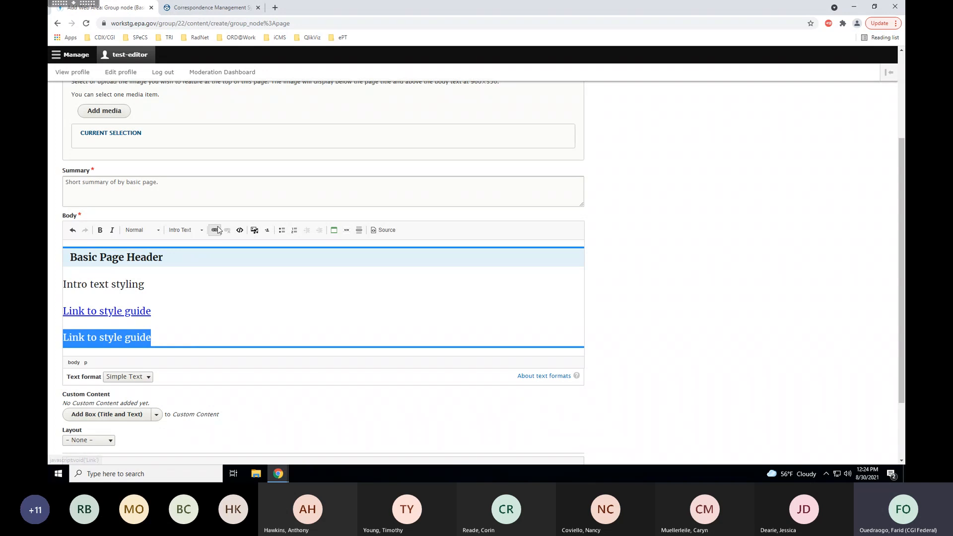
left_click(214, 230)
type("guide")
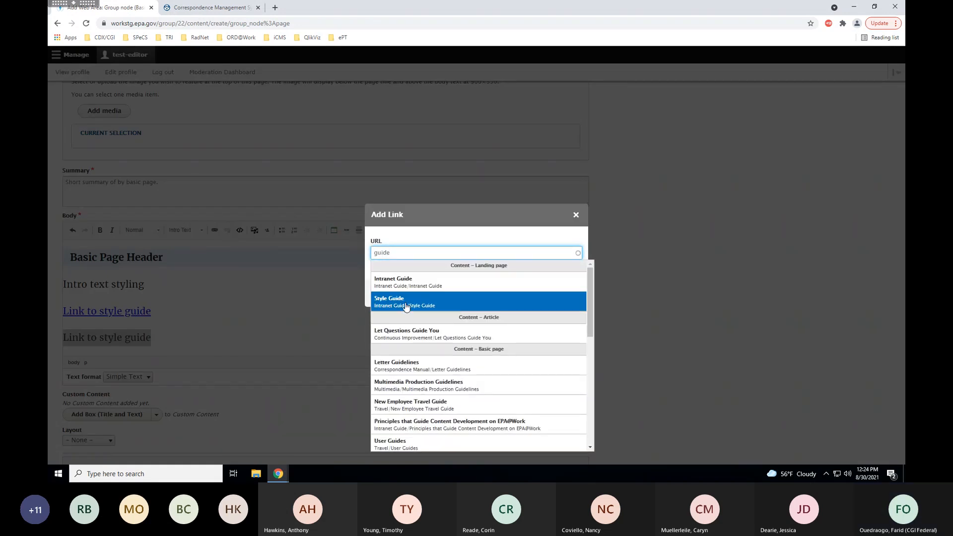
left_click(405, 304)
left_click(399, 296)
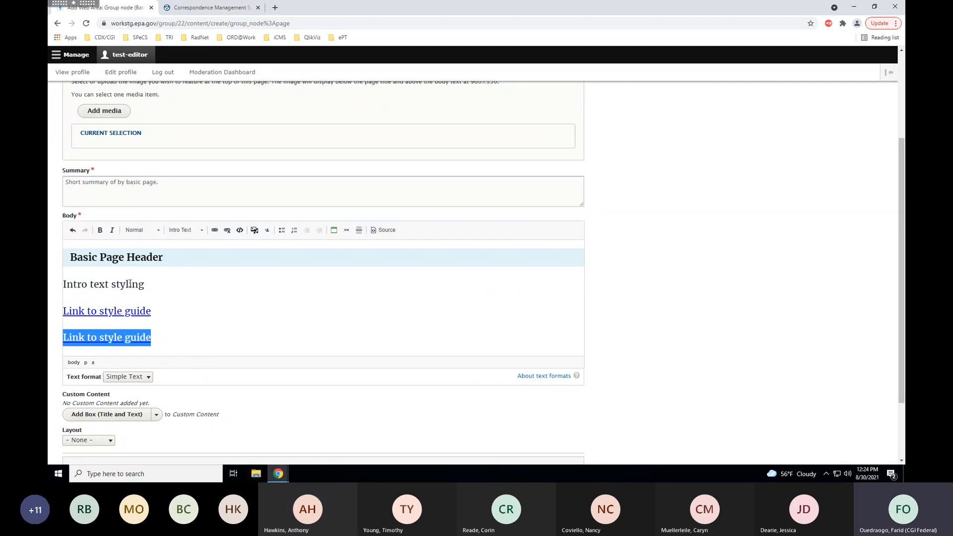
Apply the Button object style to the second 'Link to style guide' link.
left_click(159, 232)
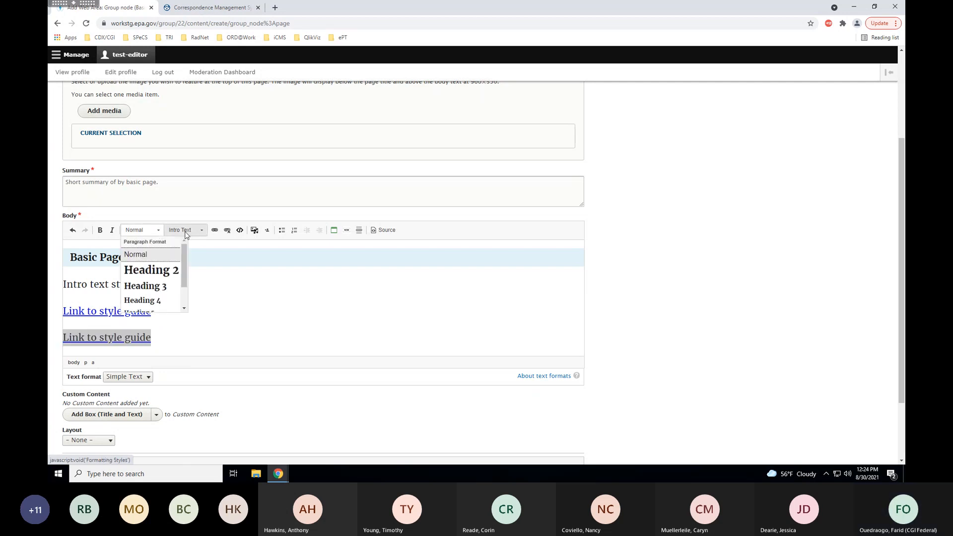
left_click(202, 233)
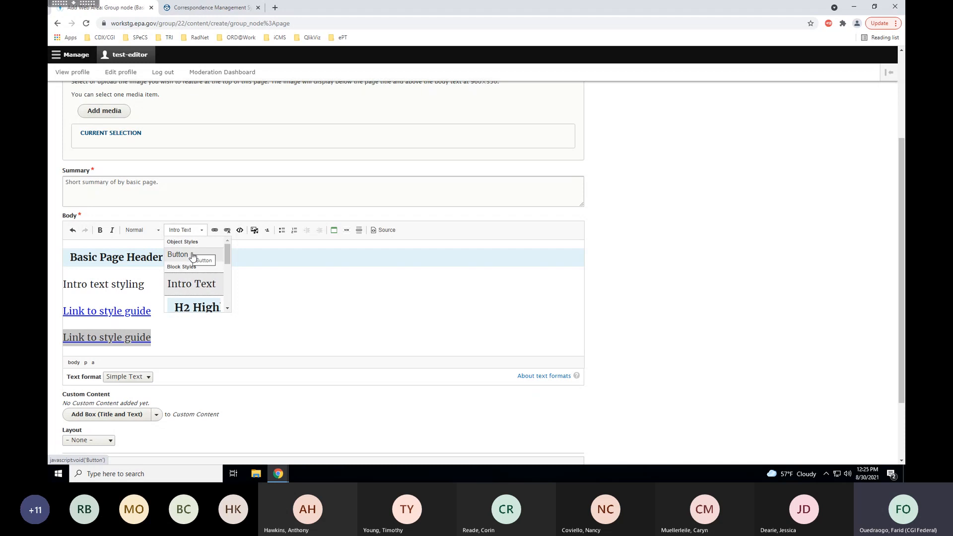
left_click(193, 256)
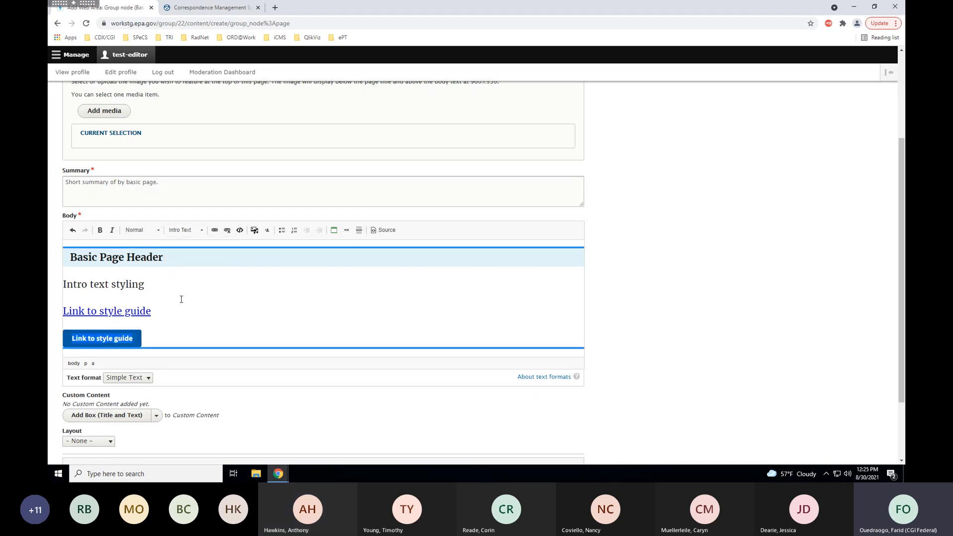
scroll(161, 308, "down", 1)
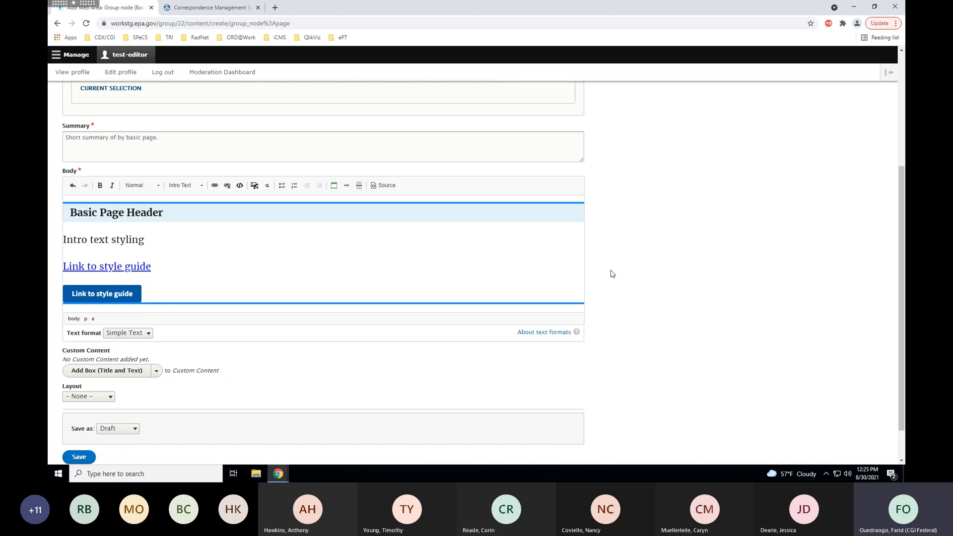
scroll(612, 273, "down", 2)
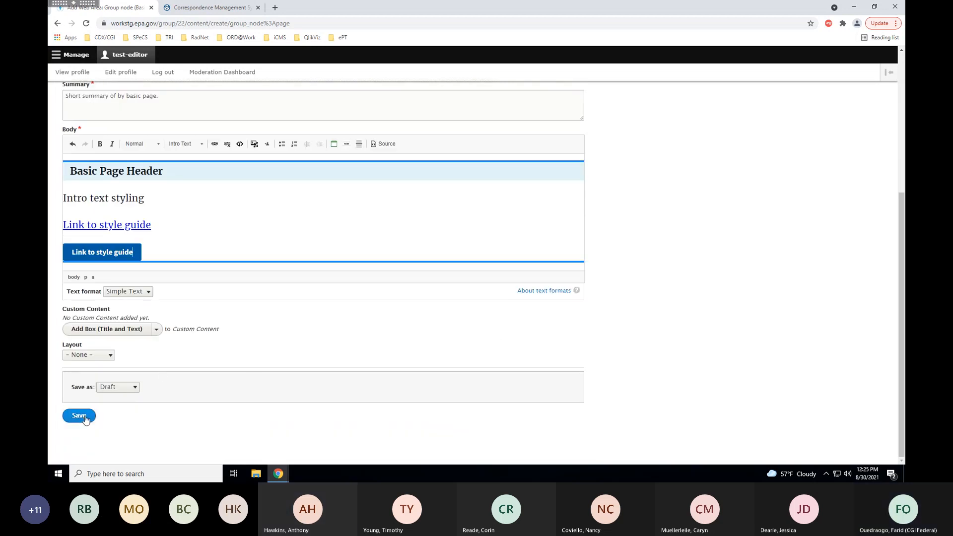
left_click(89, 418)
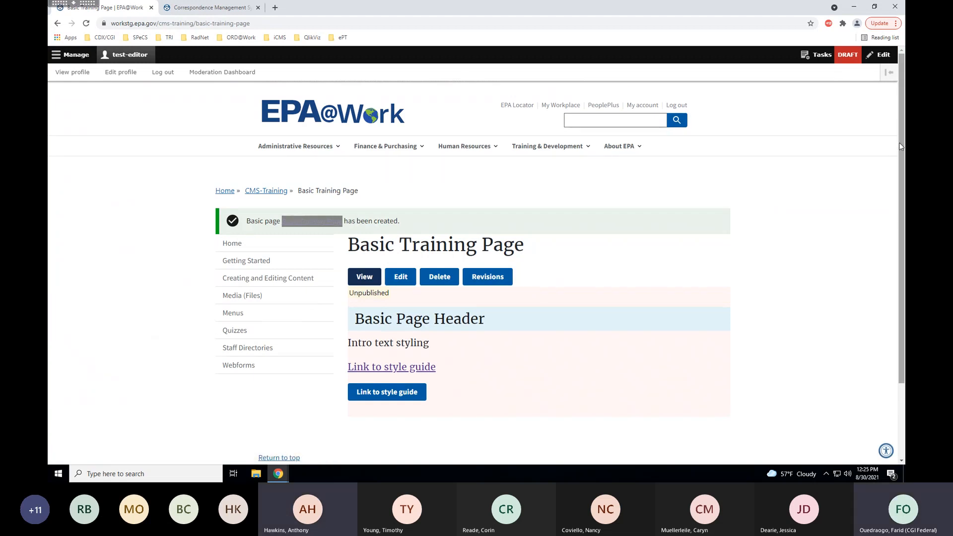
left_click_drag(901, 147, 901, 193)
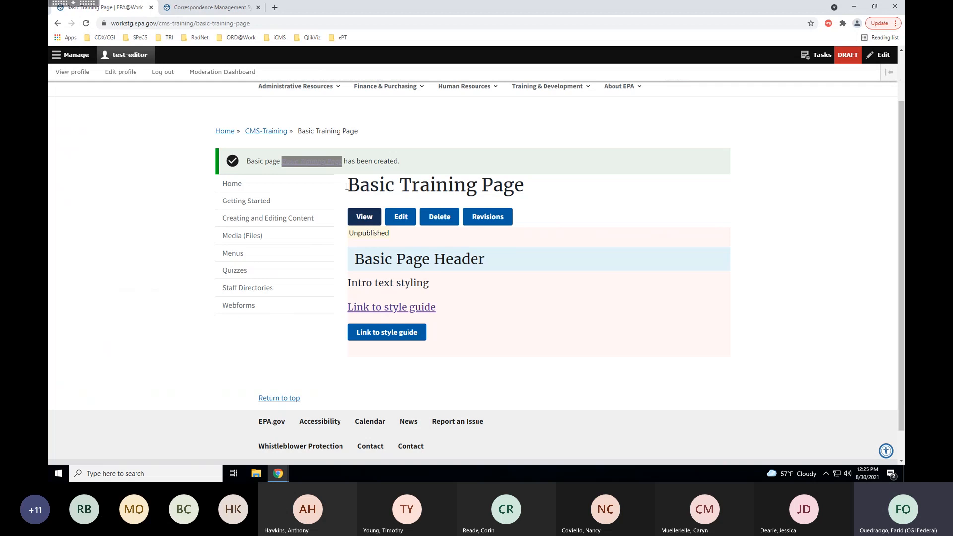
left_click_drag(347, 187, 525, 192)
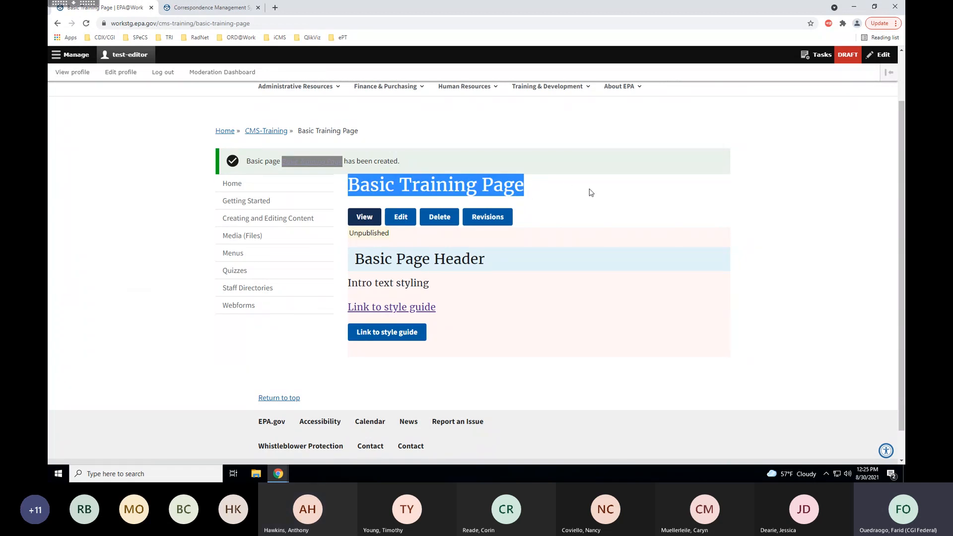
left_click(531, 187)
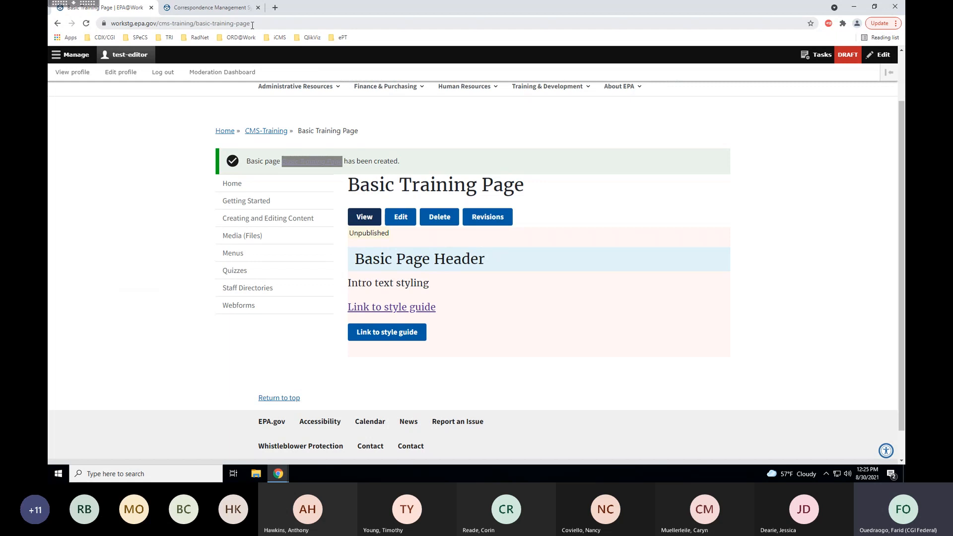
left_click_drag(253, 23, 160, 23)
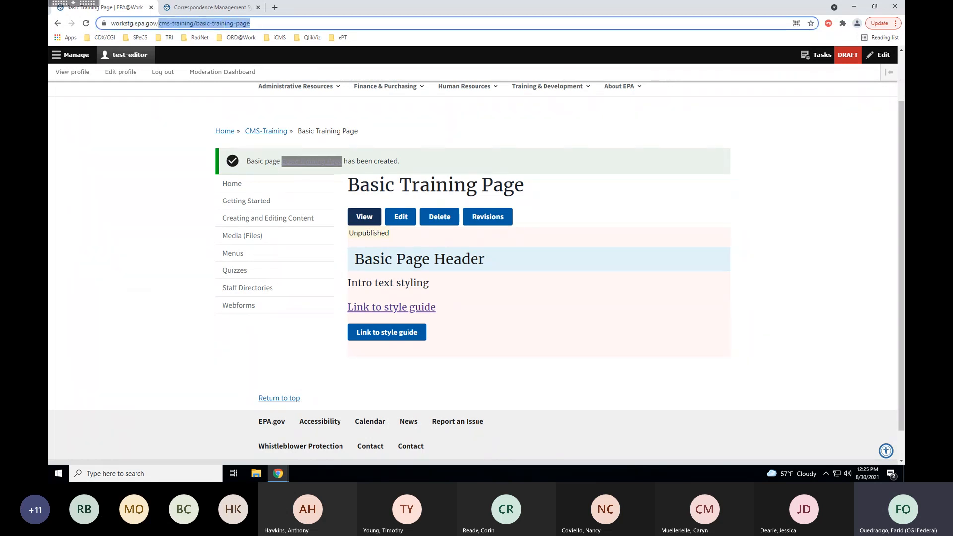
left_click(180, 24)
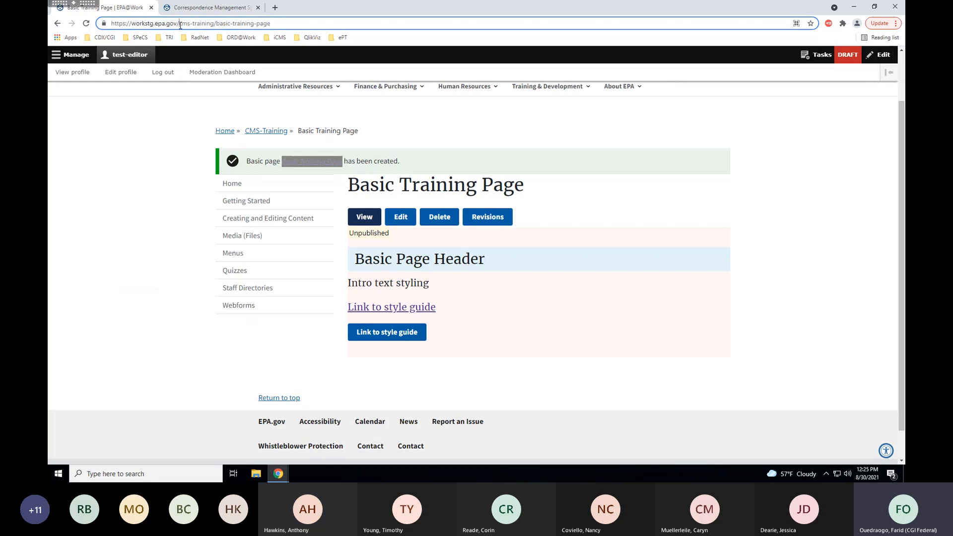
left_click_drag(180, 24, 282, 23)
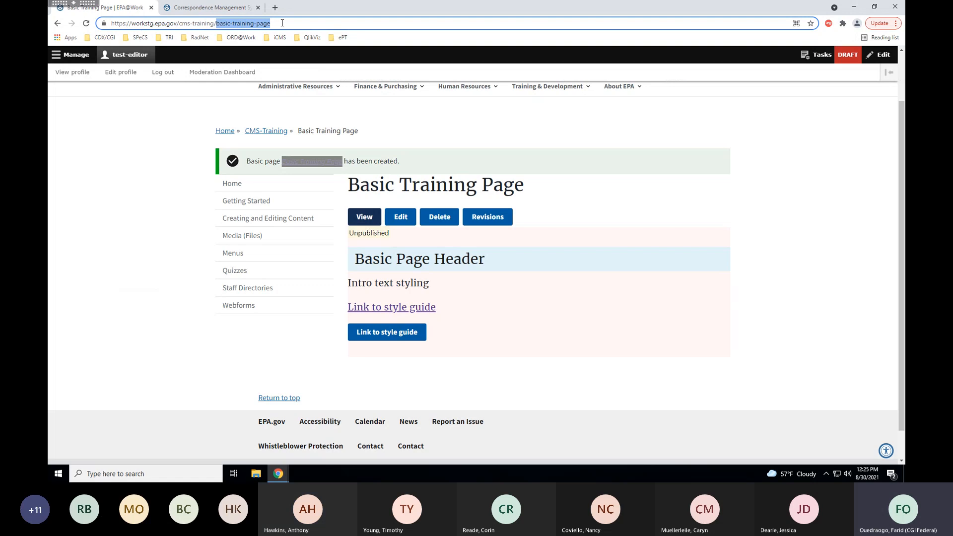
left_click(521, 225)
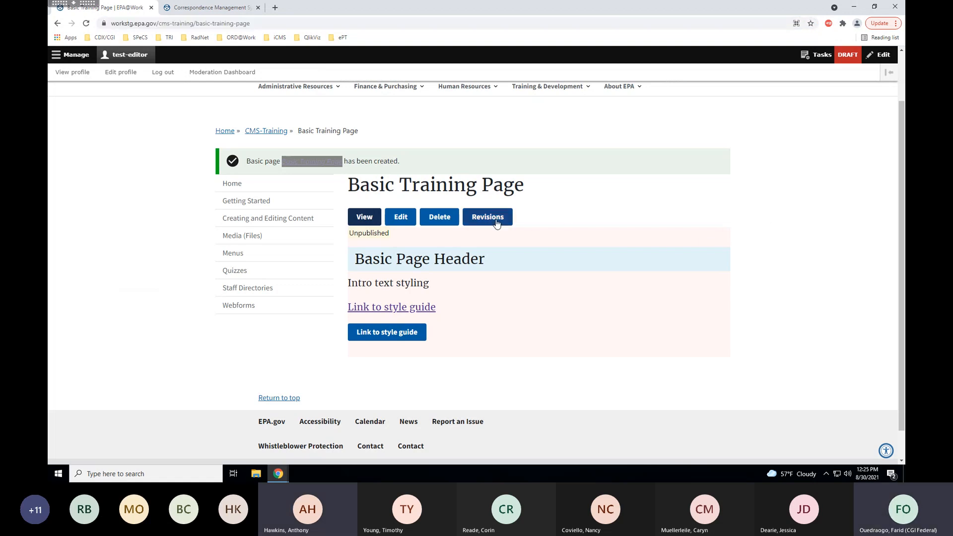
scroll(481, 225, "down", 1)
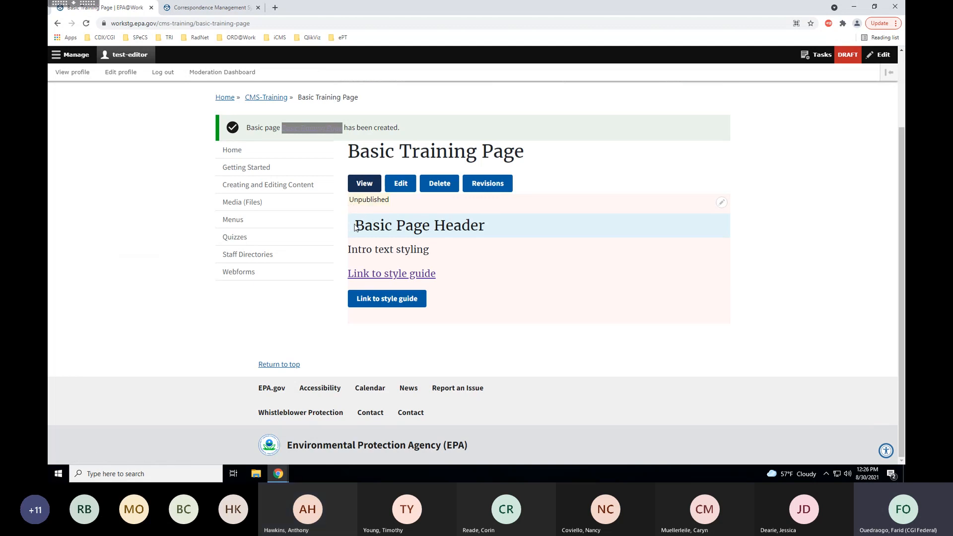
left_click_drag(354, 226, 485, 225)
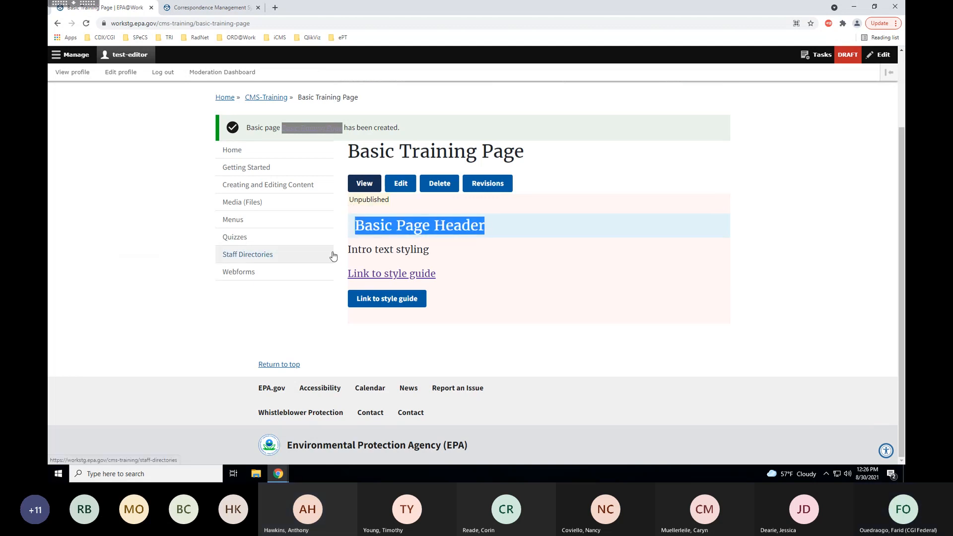
left_click_drag(347, 249, 437, 251)
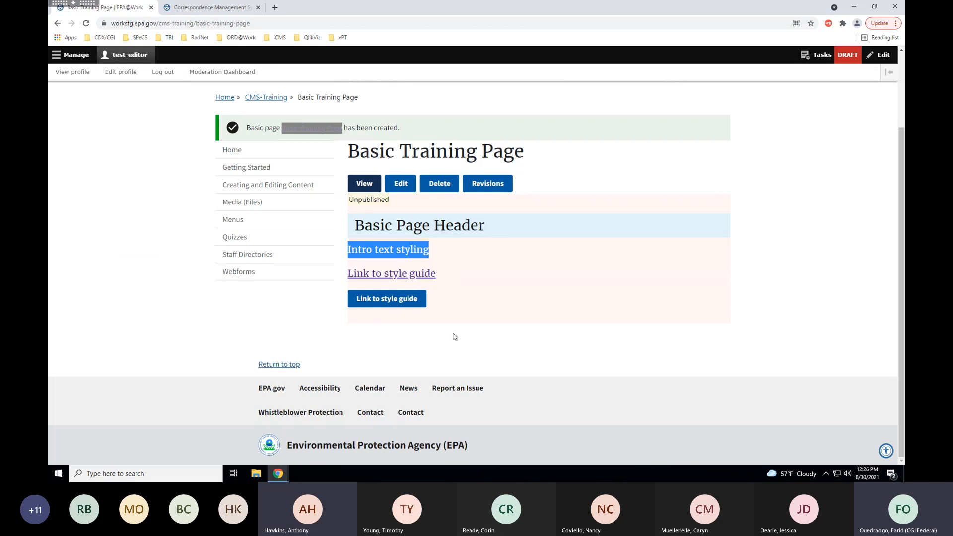
left_click(441, 315)
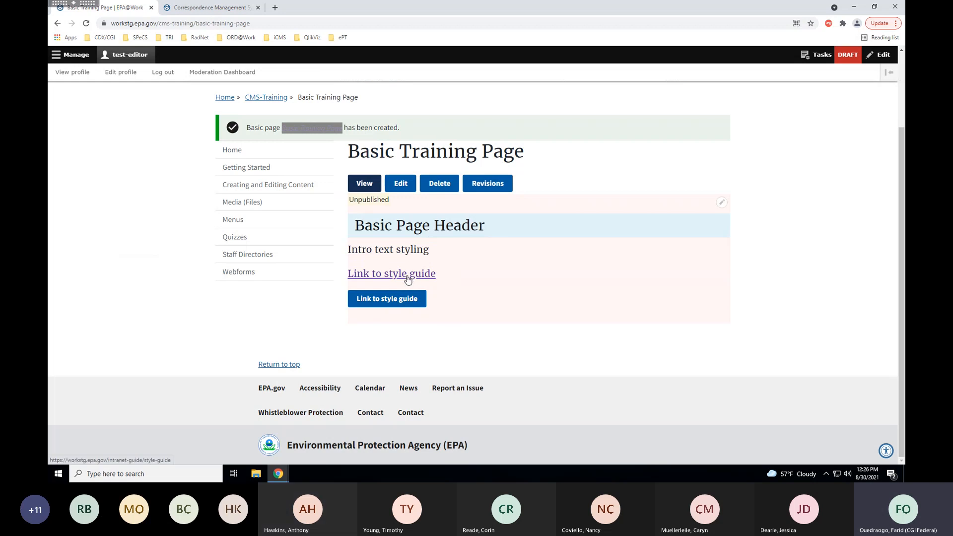
left_click(401, 305)
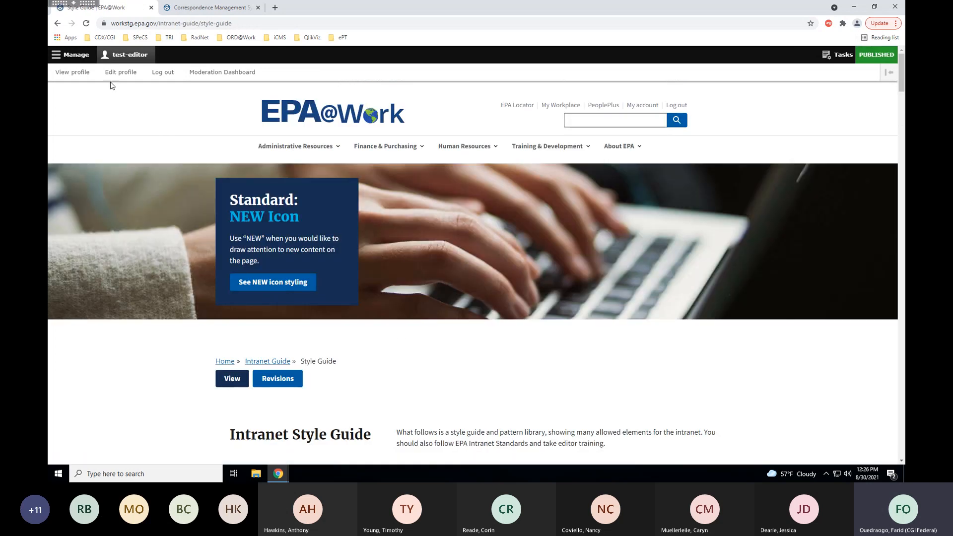
left_click(58, 23)
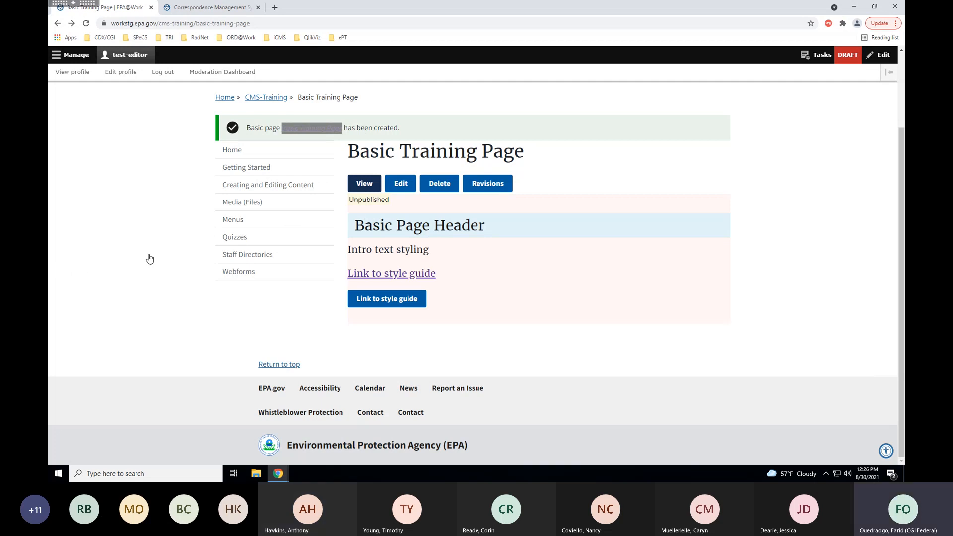
Reopen the page for editing and add an empty paragraph below the button.
left_click(406, 188)
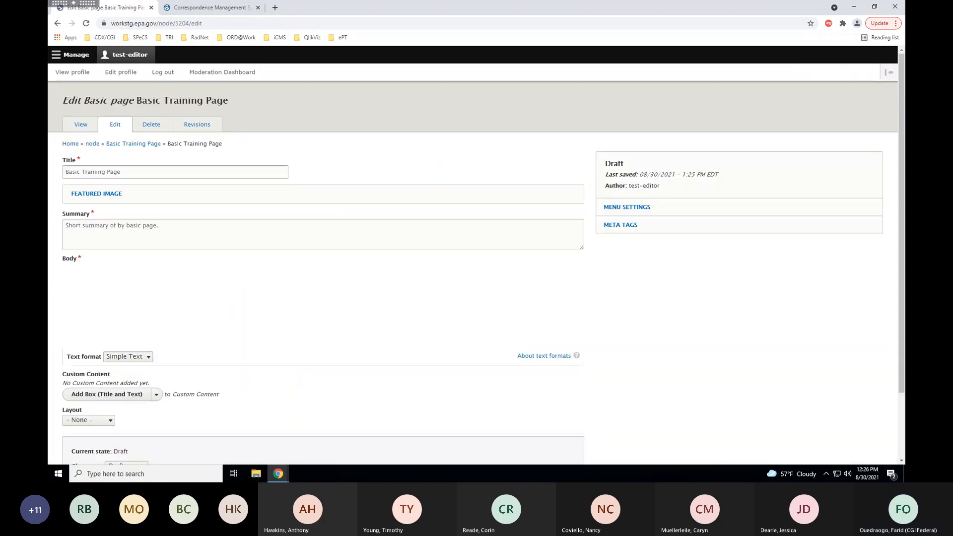
left_click_drag(903, 189, 904, 243)
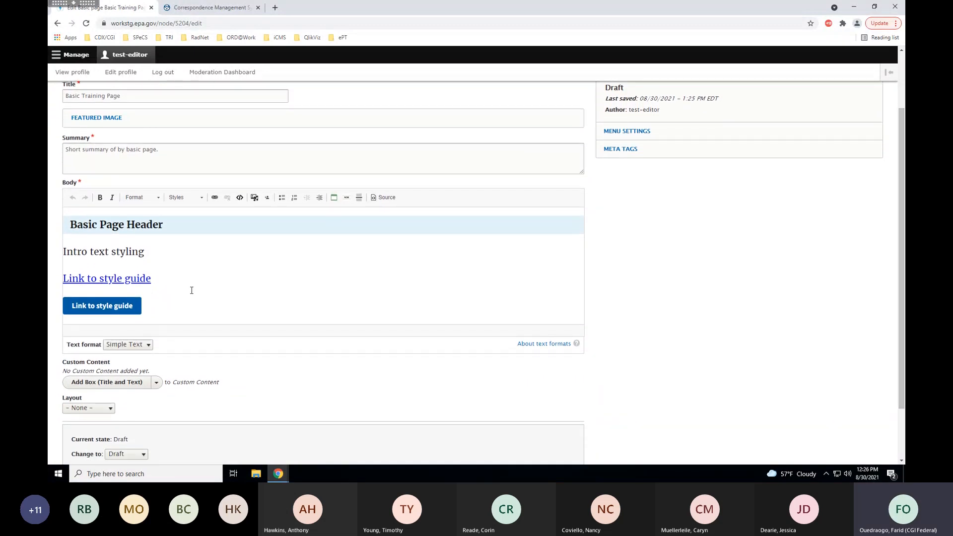
left_click(182, 315)
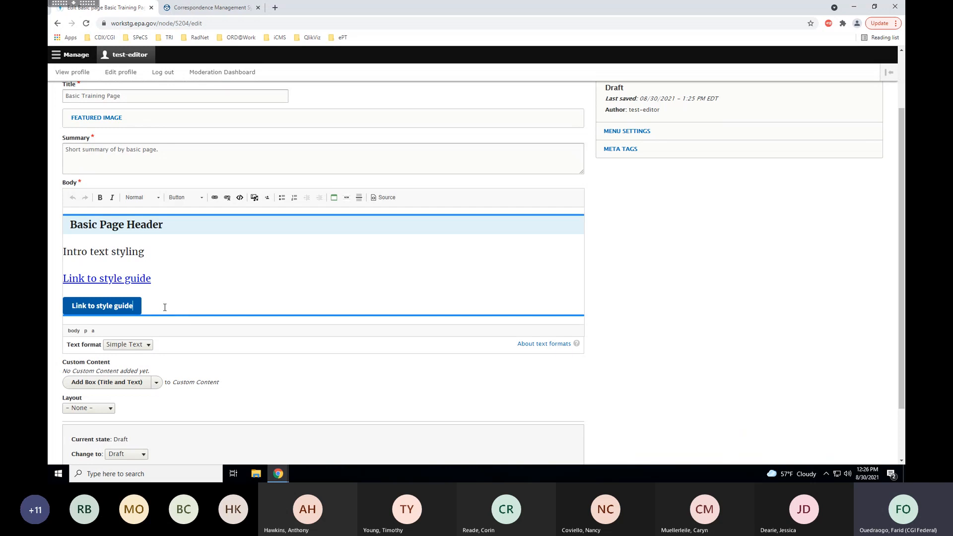
key("Return")
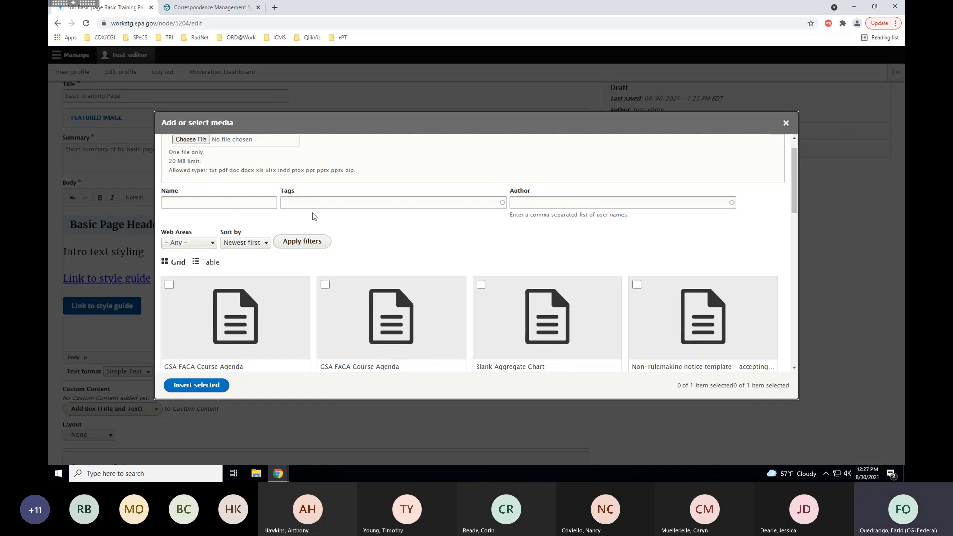
scroll(235, 206, "up", 1)
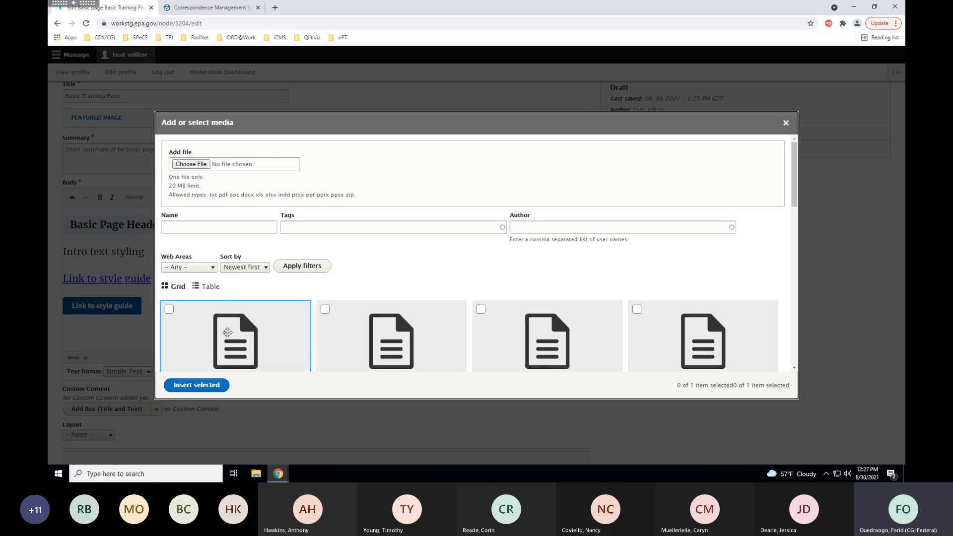
scroll(217, 298, "down", 1)
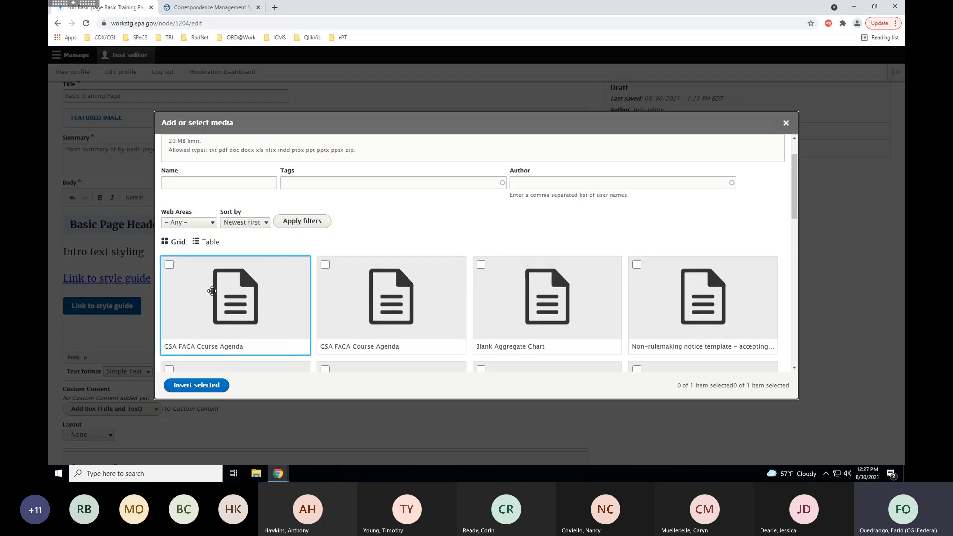
scroll(210, 292, "up", 1)
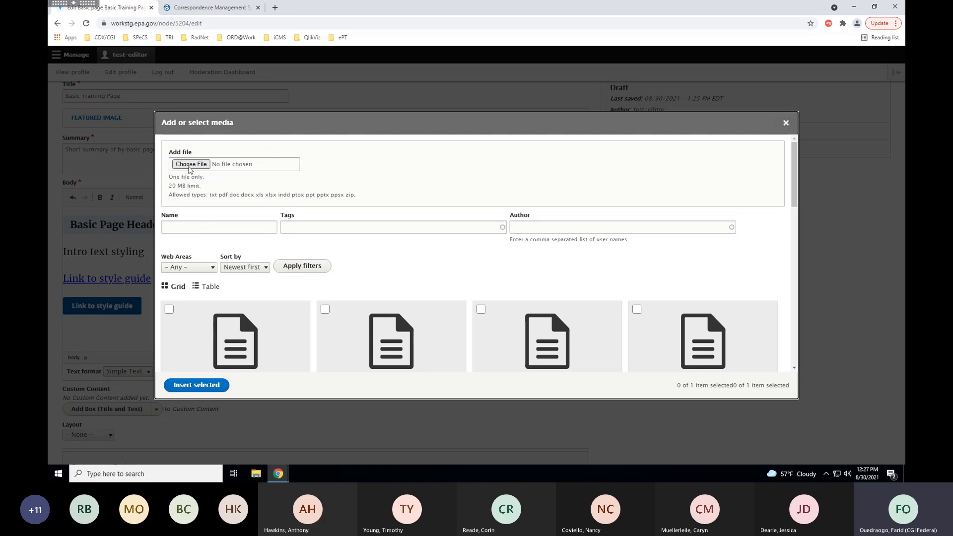
Upload RY2020 Uncertifie Forms.xlsx from the Downloads folder.
left_click(192, 166)
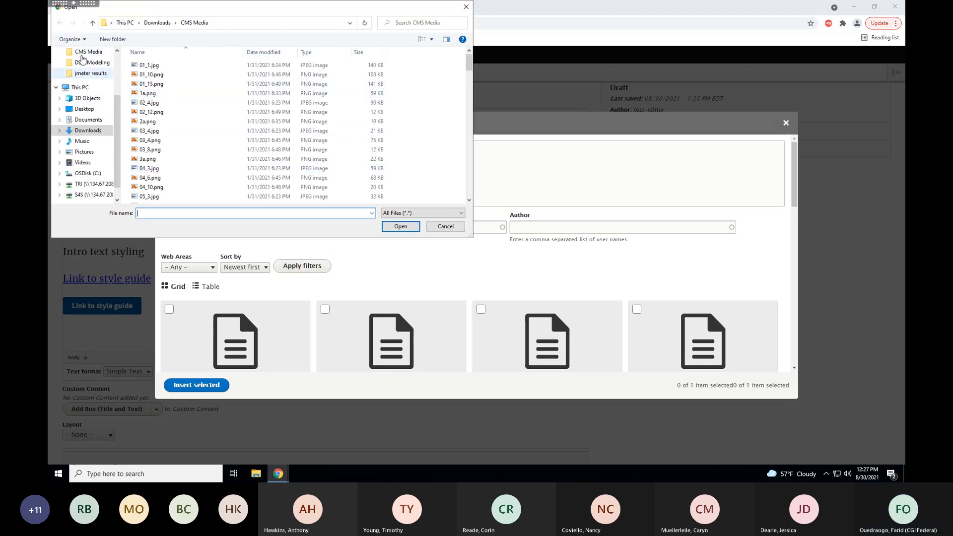
scroll(86, 74, "up", 2)
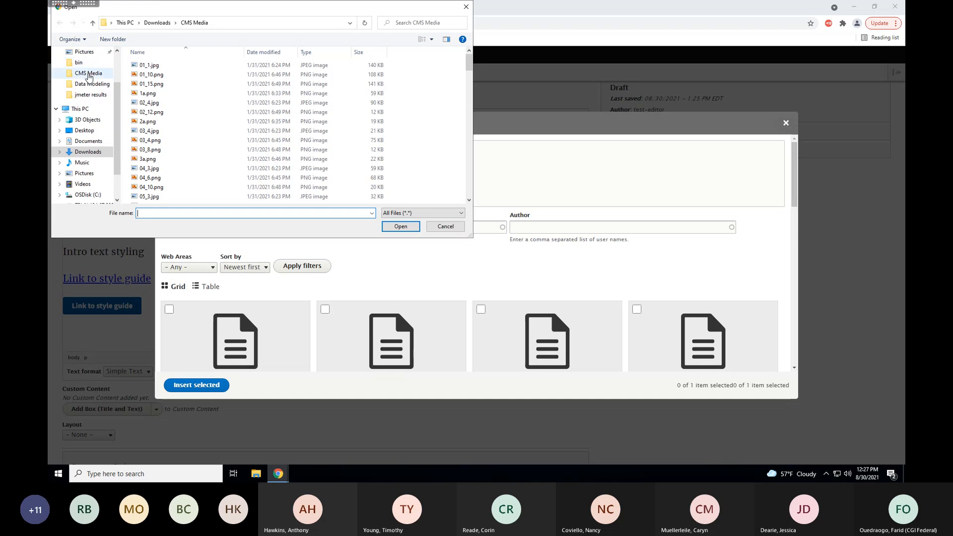
left_click(87, 151)
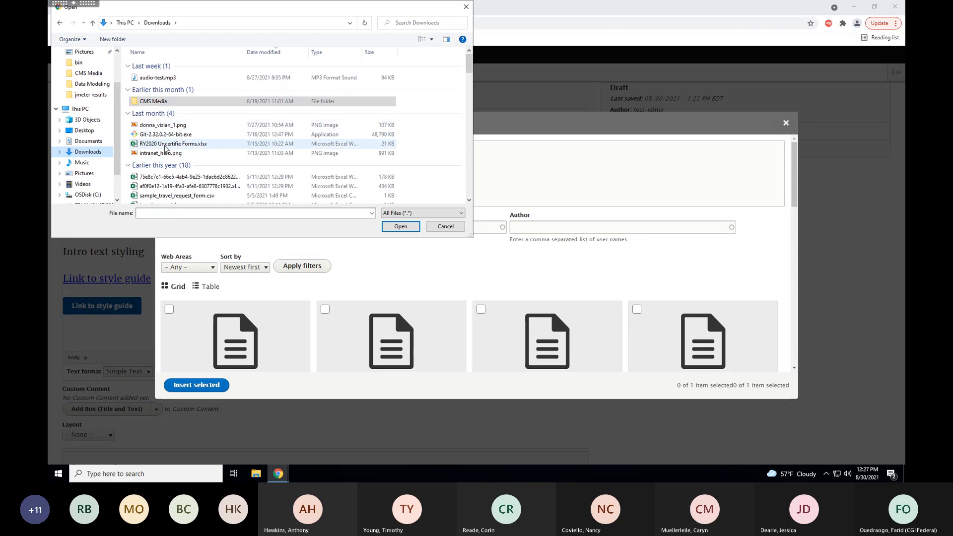
left_click(167, 144)
left_click(401, 227)
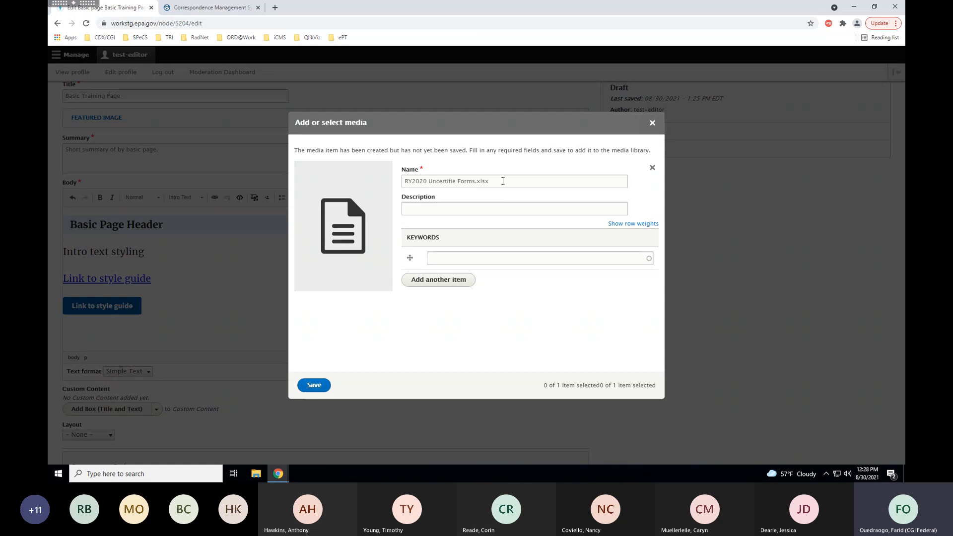
Save the file to the library as 'RY2020 Uncertified Forms', description 'Demo file', keyword 'document'.
left_click_drag(503, 180, 475, 182)
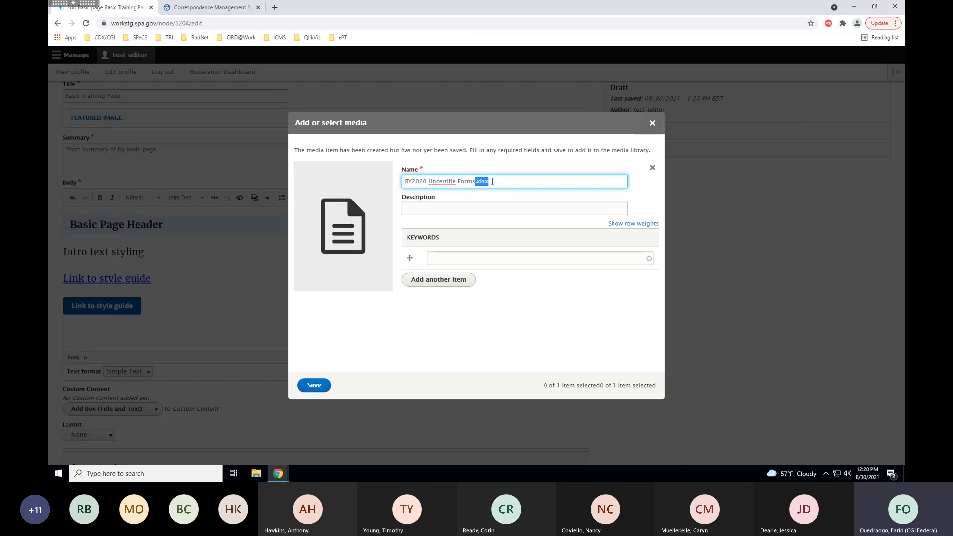
key("BackSpace")
type("d")
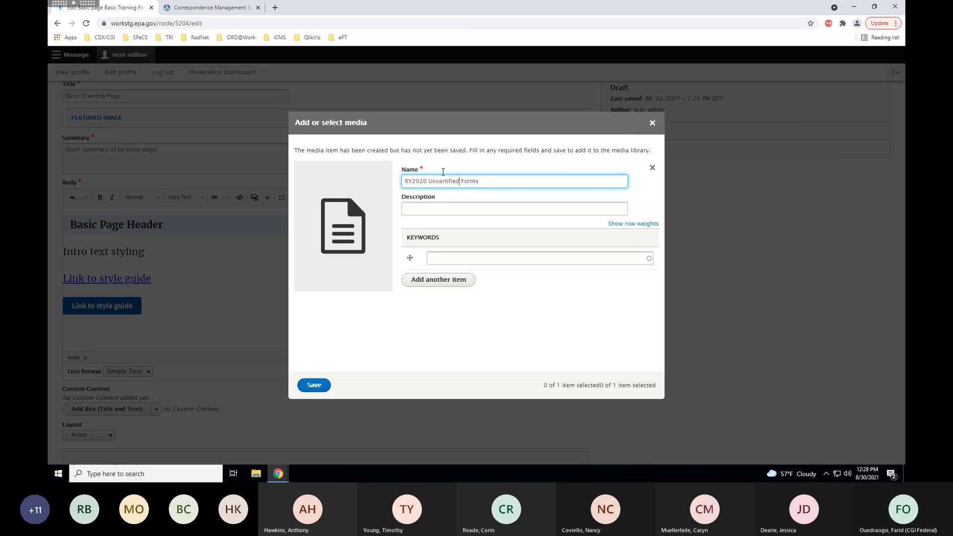
left_click(411, 209)
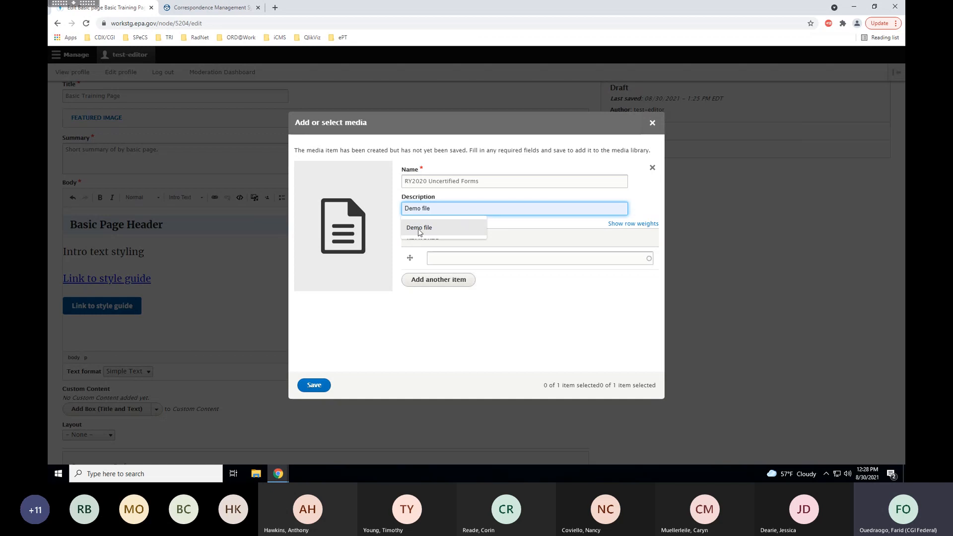
left_click(431, 228)
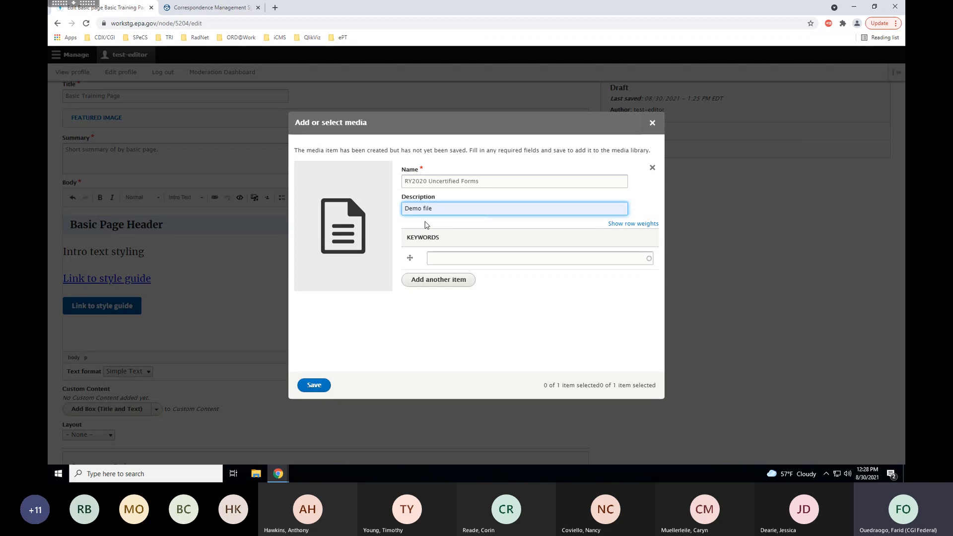
left_click(439, 255)
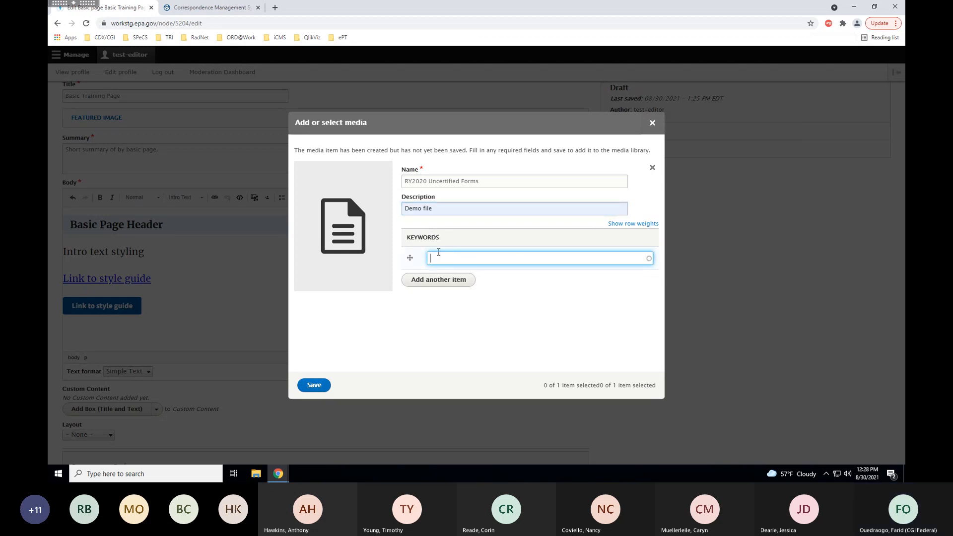
type("docu")
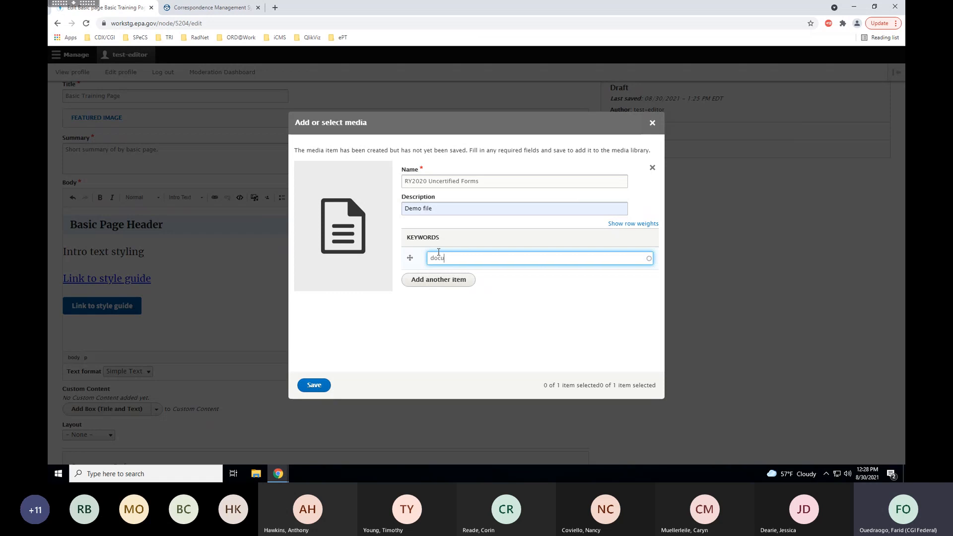
type("ment")
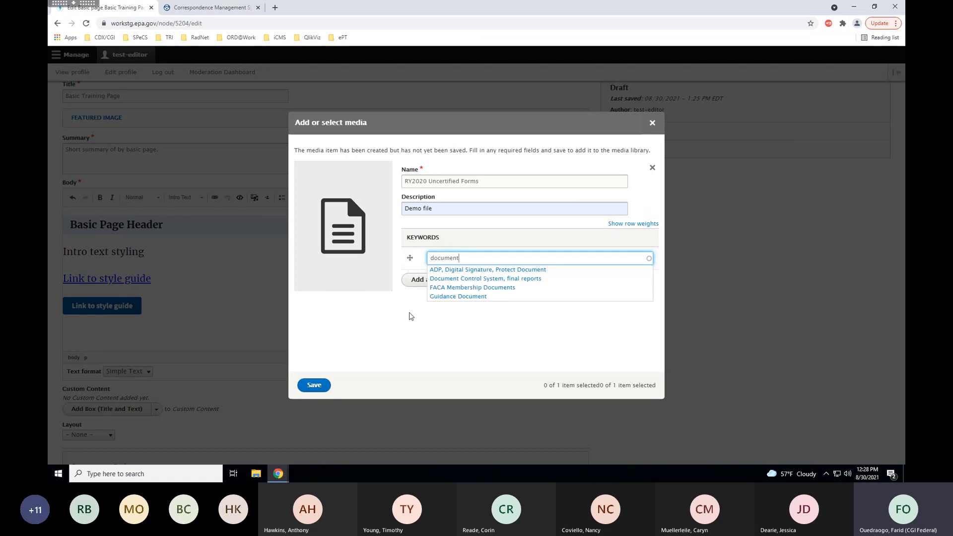
left_click(411, 316)
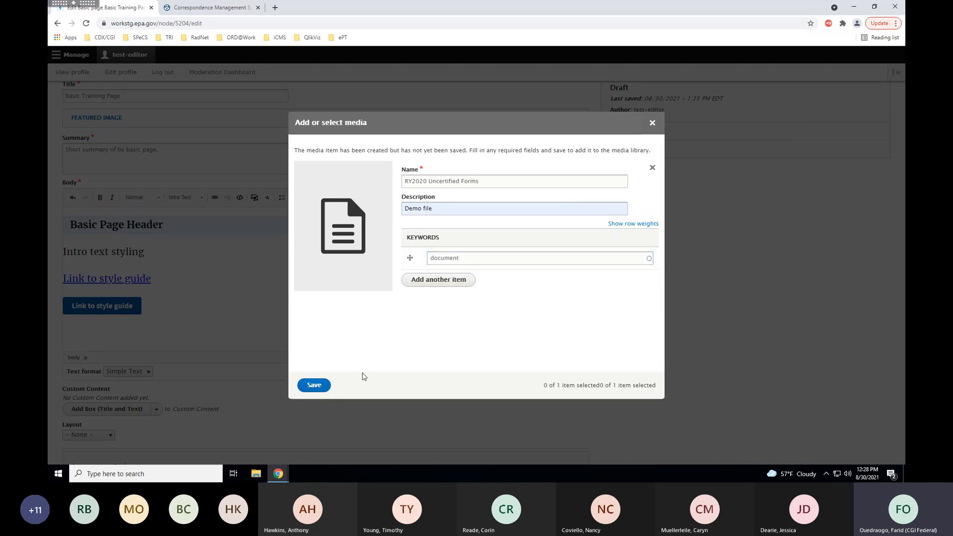
left_click(313, 391)
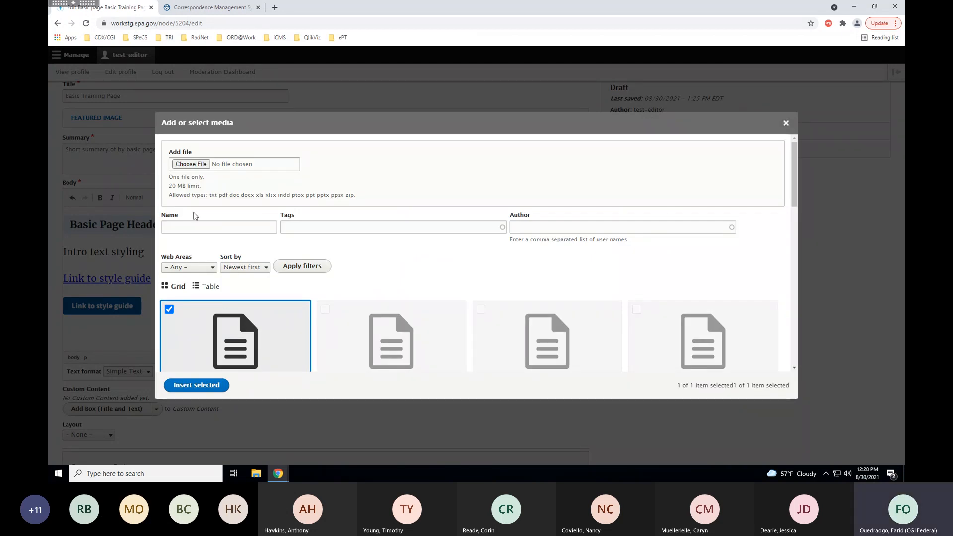
Insert the RY2020 Uncertified Forms file into the body below the button.
scroll(194, 216, "down", 1)
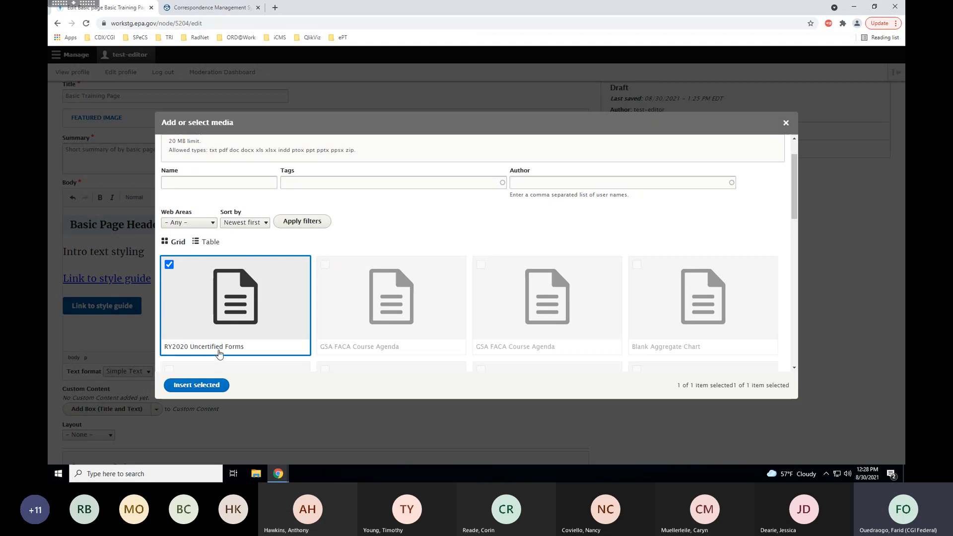
left_click(207, 386)
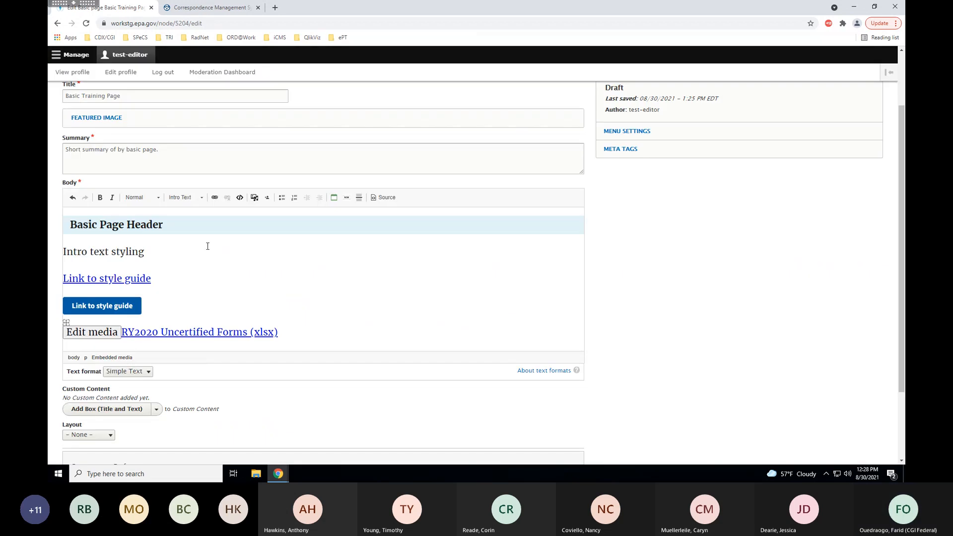
scroll(206, 246, "down", 2)
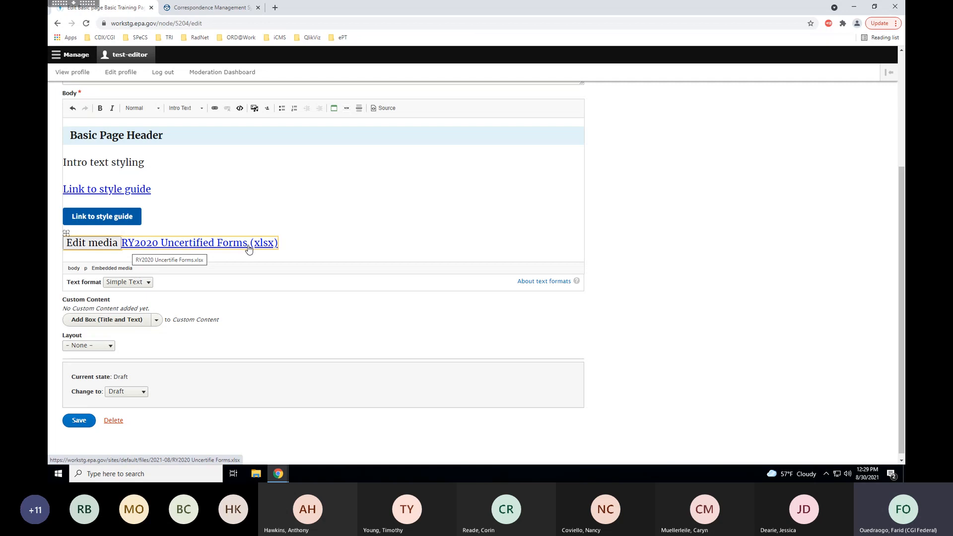
scroll(647, 265, "down", 1)
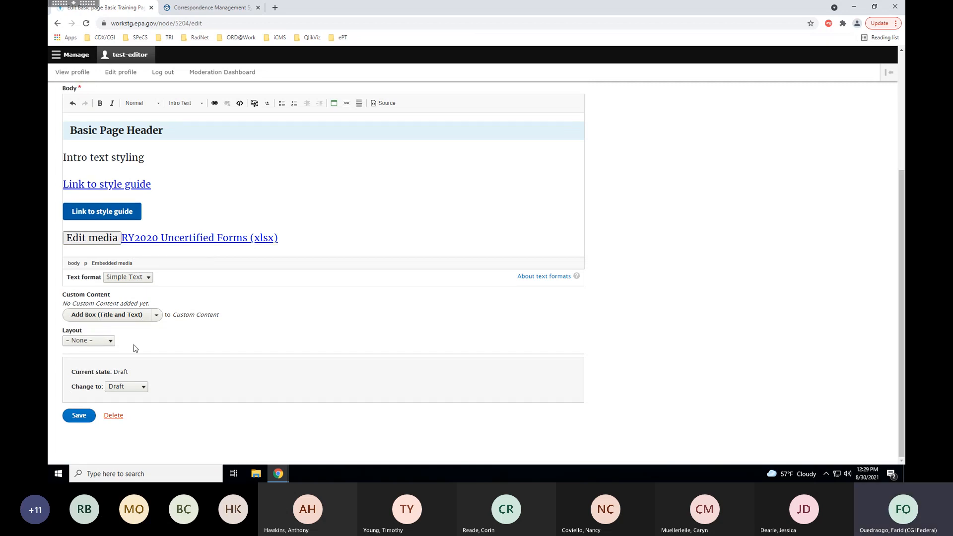
Save the draft, then test the RY2020 xlsx link's download and cancel it.
left_click(80, 417)
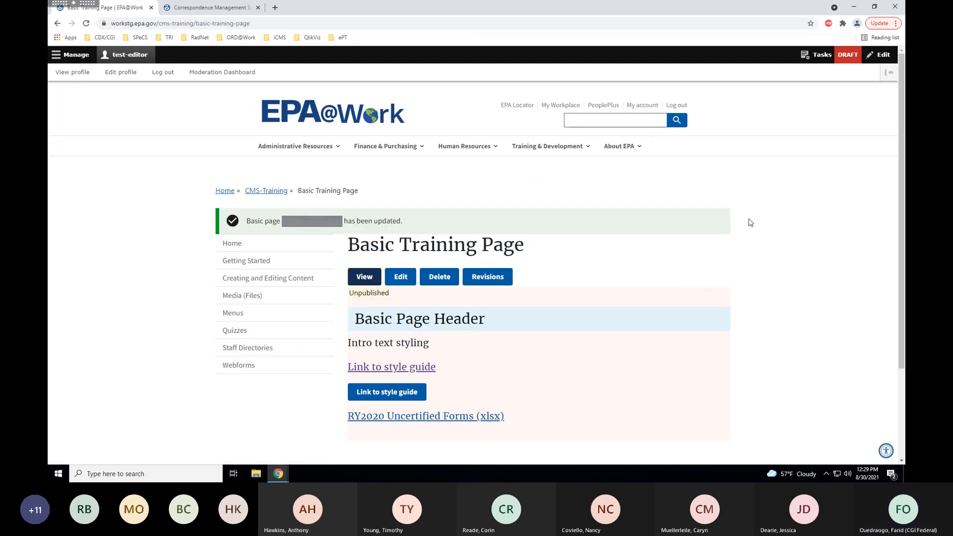
scroll(750, 222, "down", 1)
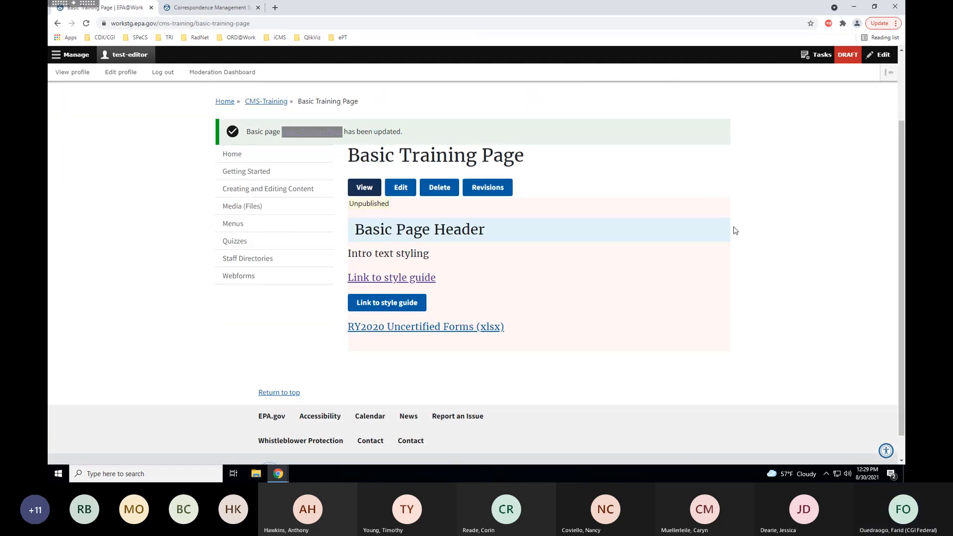
left_click(413, 332)
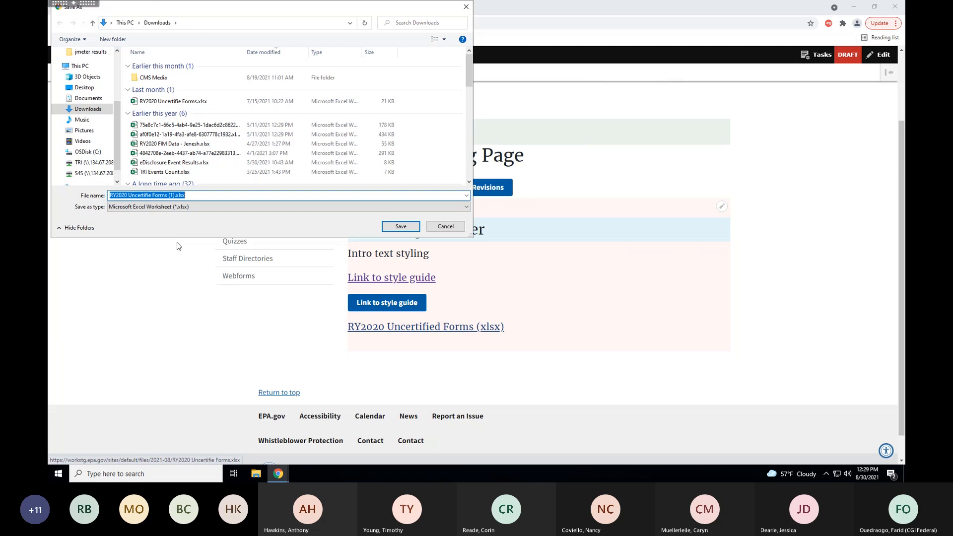
left_click(446, 227)
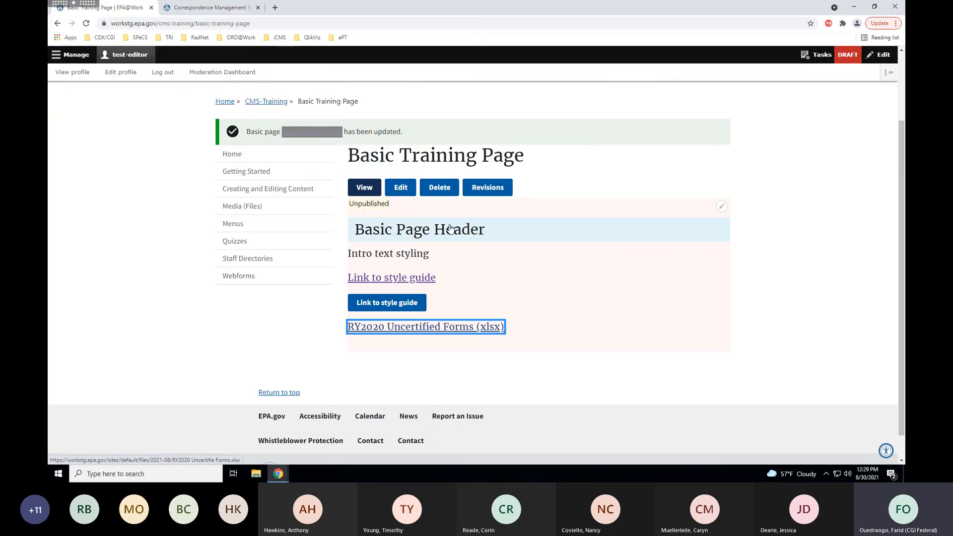
Reopen the page for editing and add a new paragraph below the xlsx link.
left_click(391, 199)
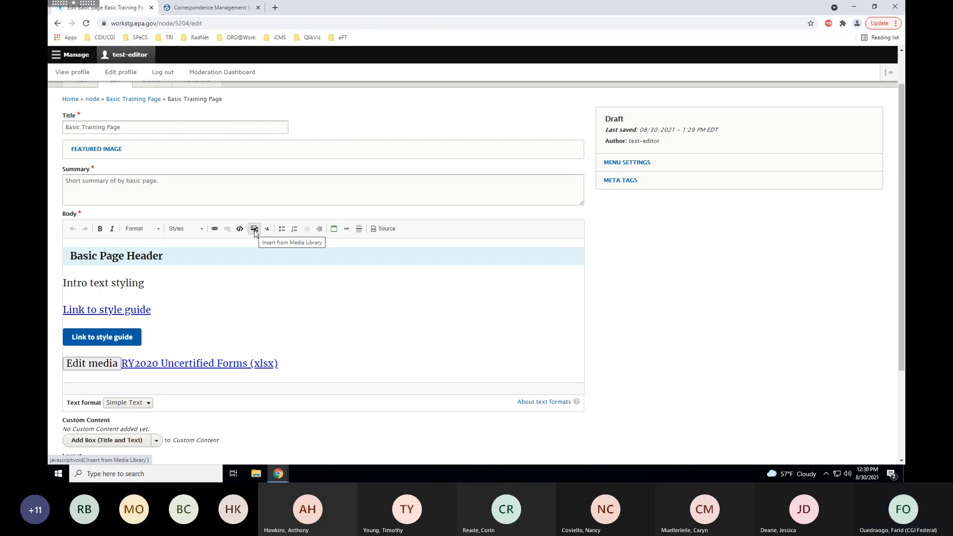
left_click(301, 365)
key("Return")
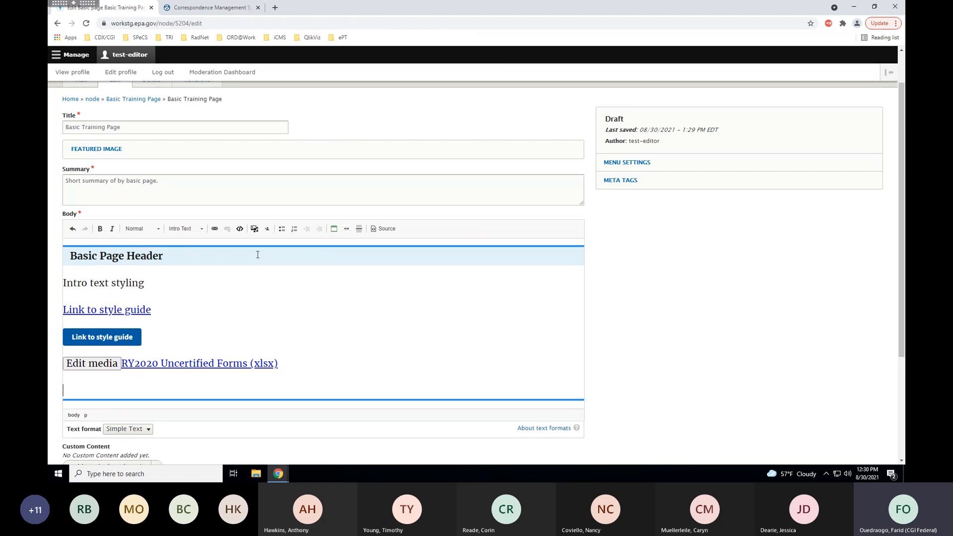
Insert the Bee on Flower image from the Media Library into the new paragraph.
left_click(255, 229)
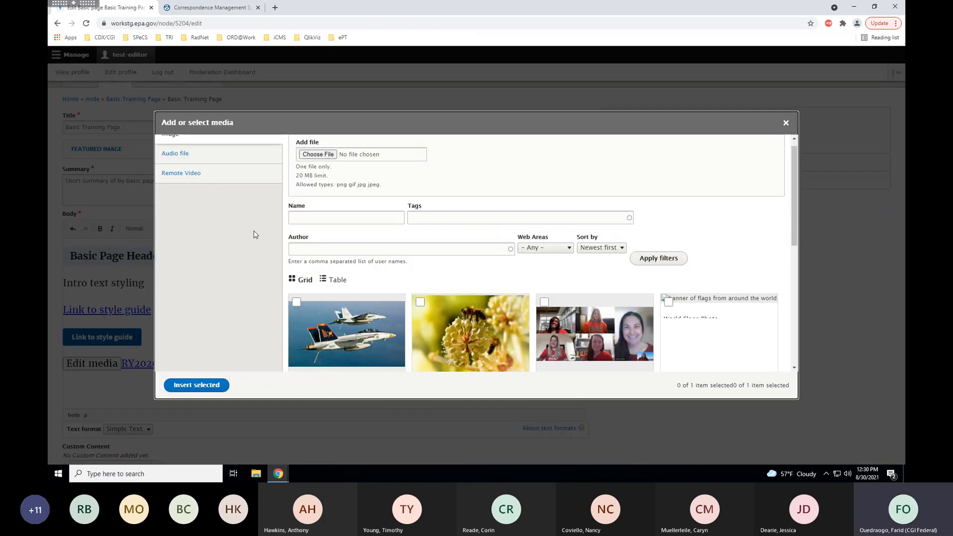
scroll(233, 213, "down", 1)
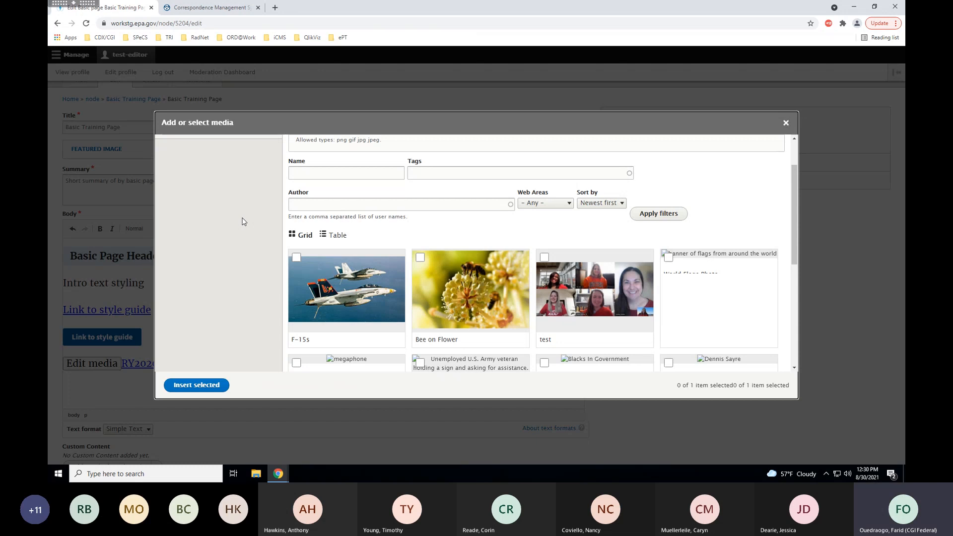
left_click(420, 258)
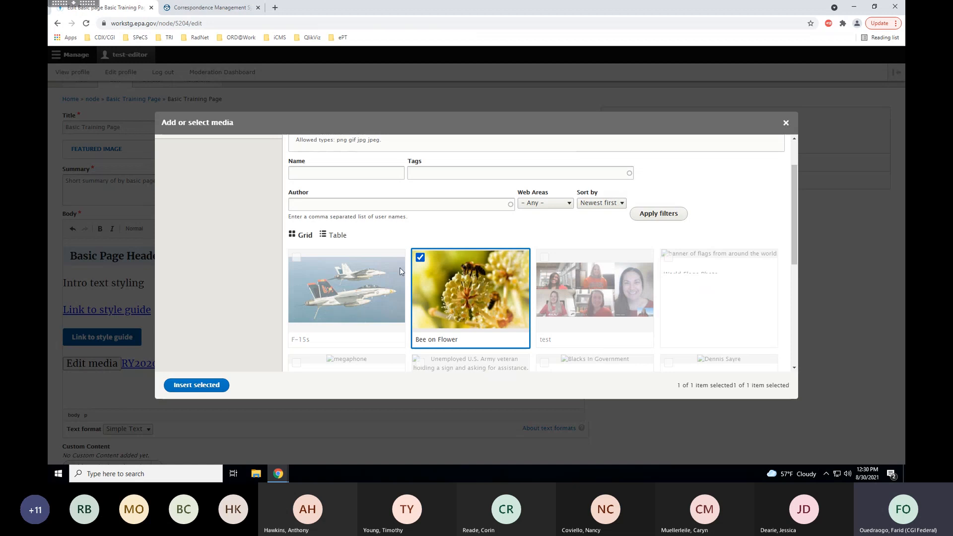
left_click(205, 387)
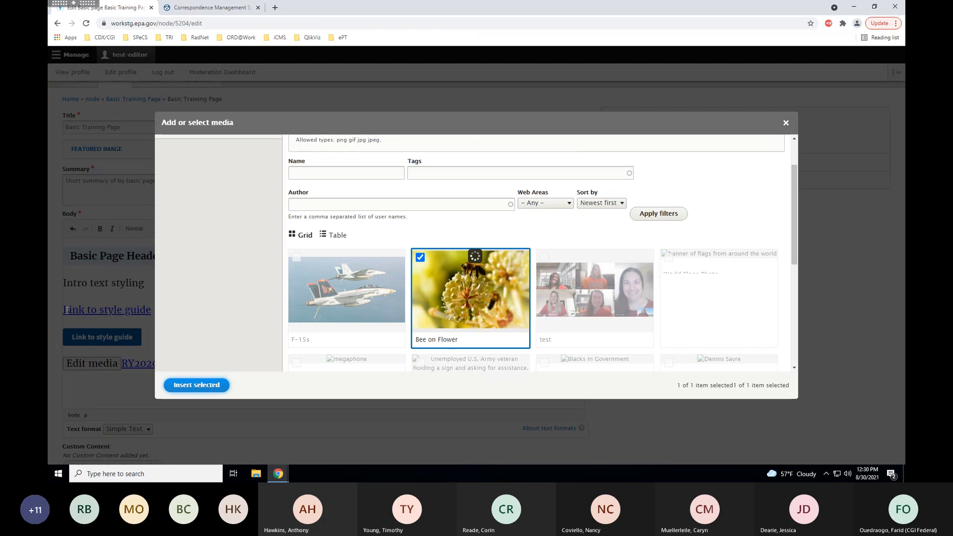
scroll(375, 321, "down", 5)
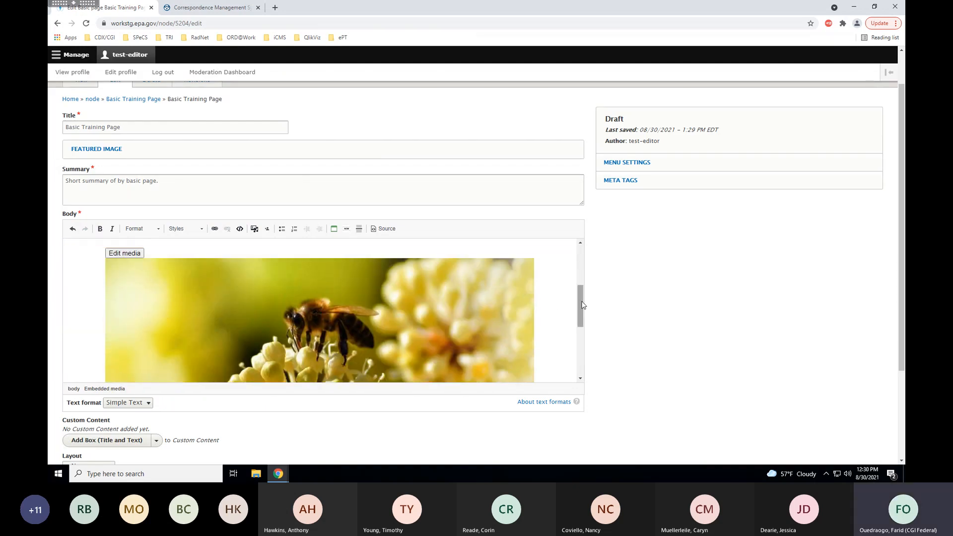
left_click_drag(580, 306, 581, 290)
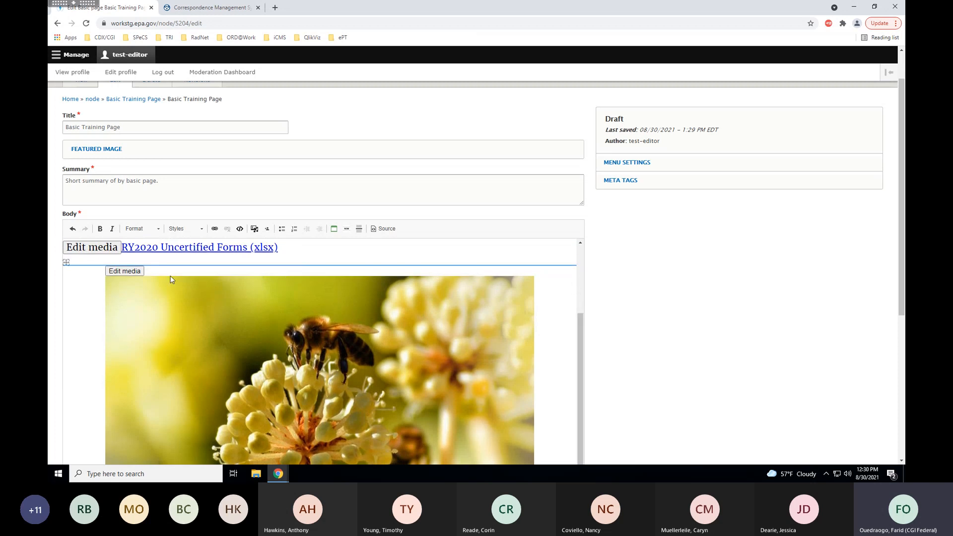
Set the bee image to Right alignment and Small display size.
left_click(119, 273)
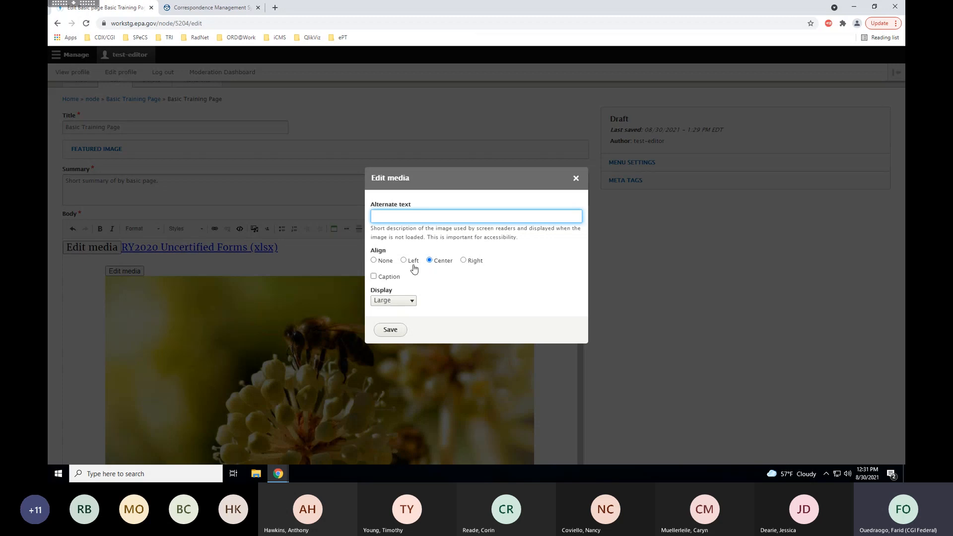
left_click(464, 261)
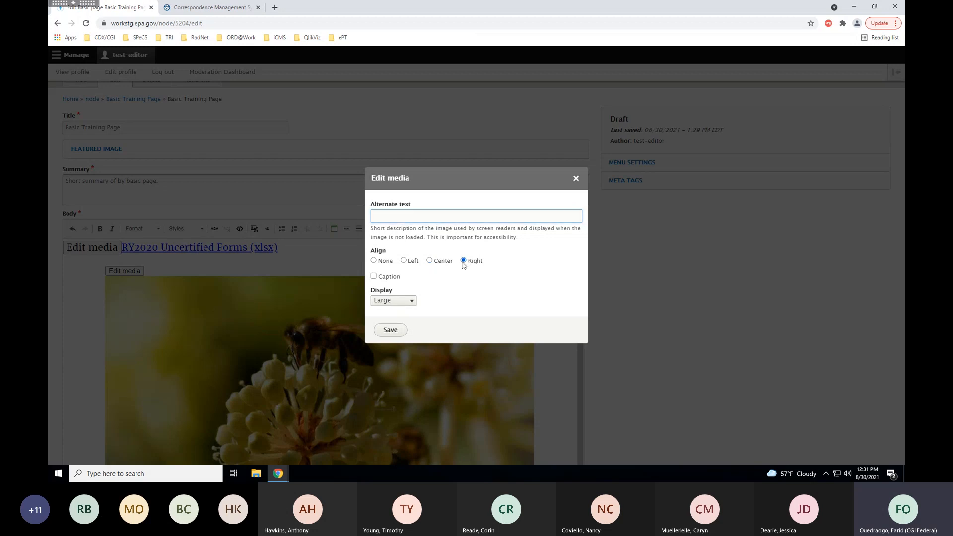
left_click(411, 301)
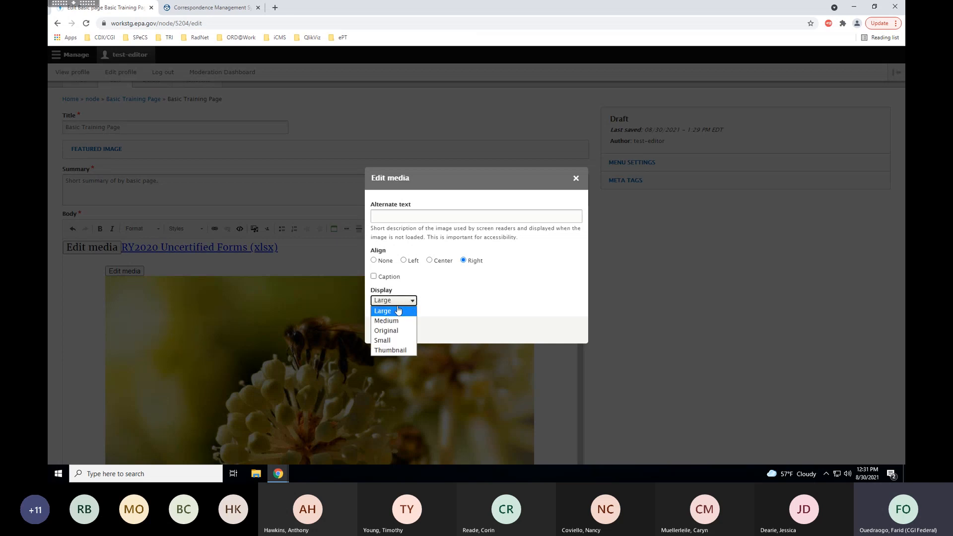
left_click(391, 342)
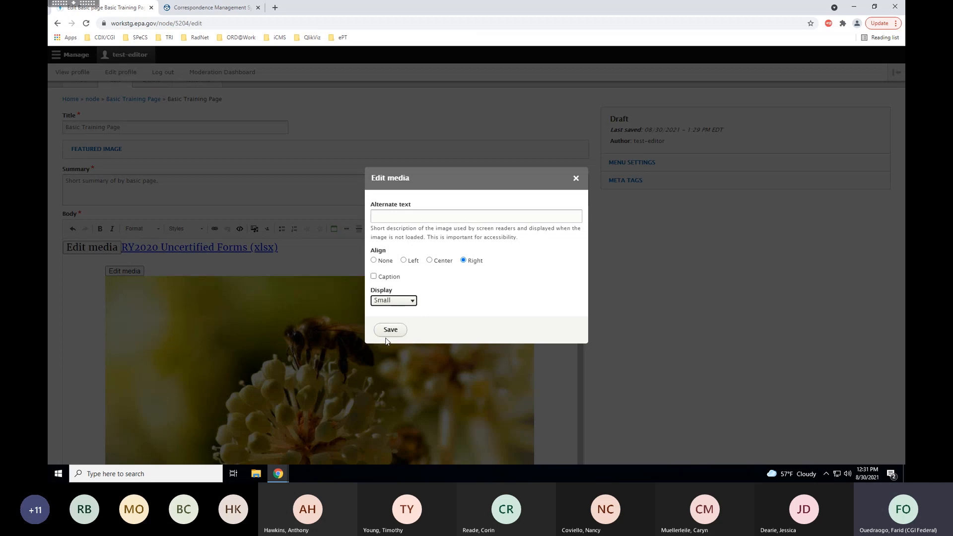
left_click(386, 331)
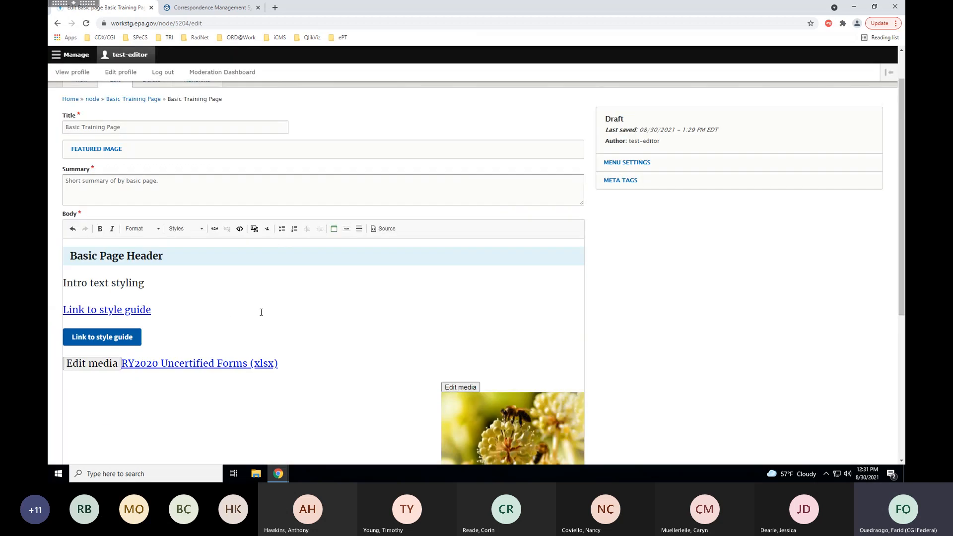
Add an empty paragraph after the xlsx link line, above the bee image.
scroll(261, 312, "down", 2)
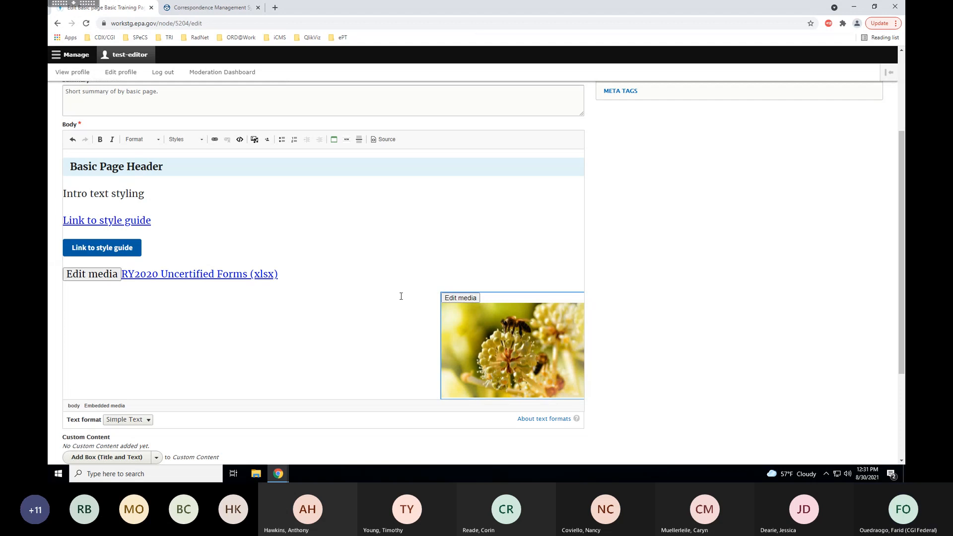
scroll(354, 246, "down", 1)
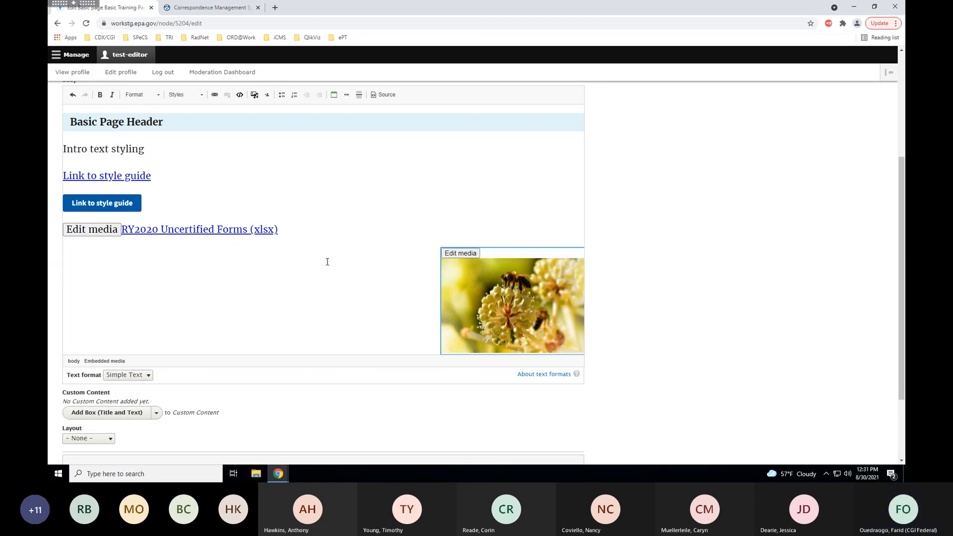
scroll(248, 268, "down", 1)
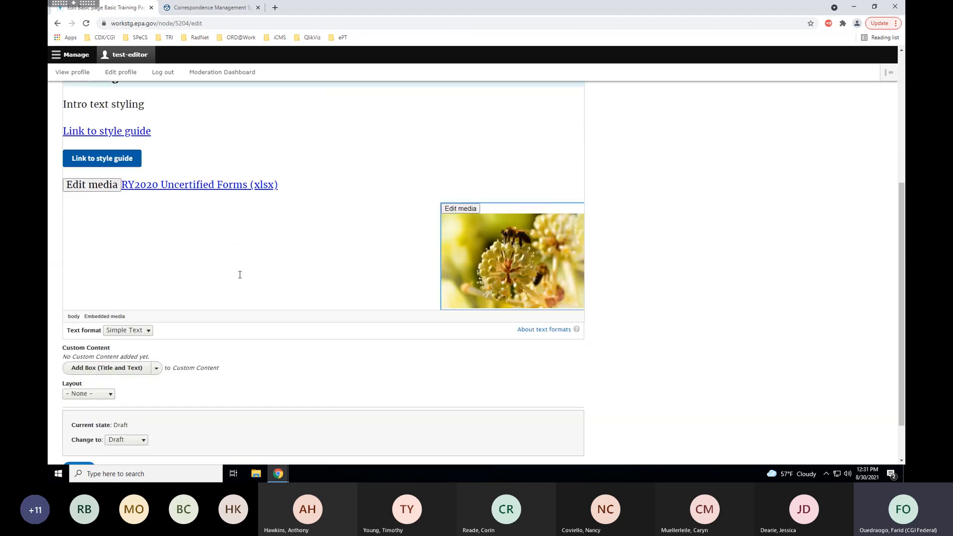
left_click(139, 301)
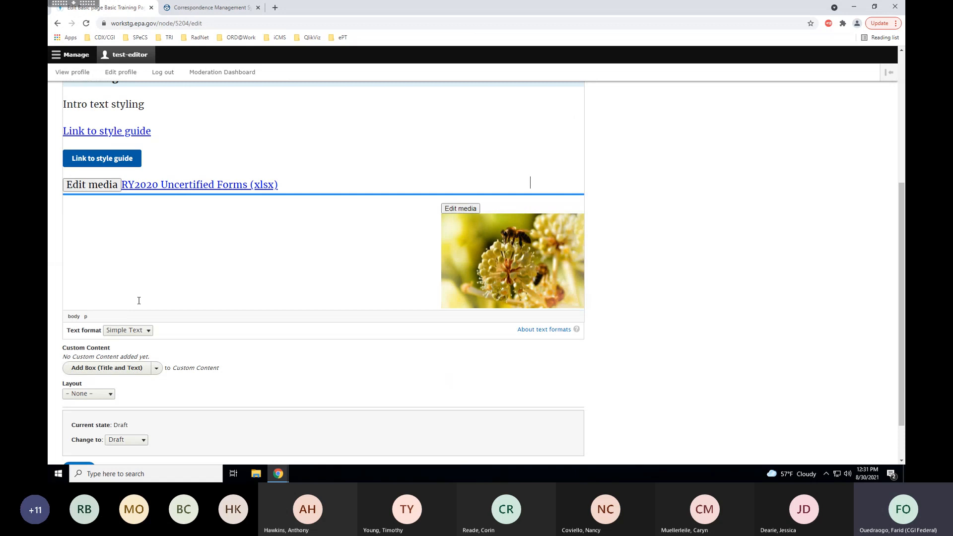
key("Return")
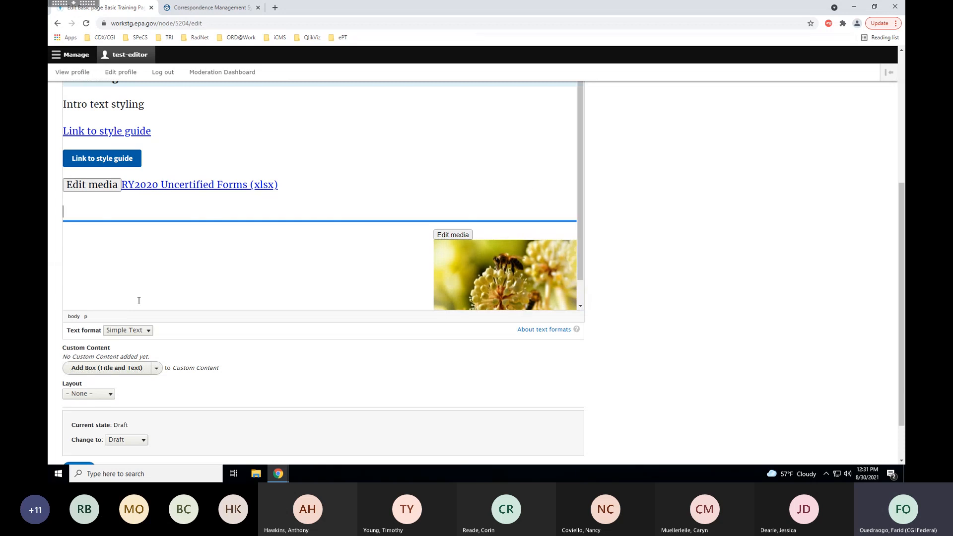
scroll(144, 266, "up", 3)
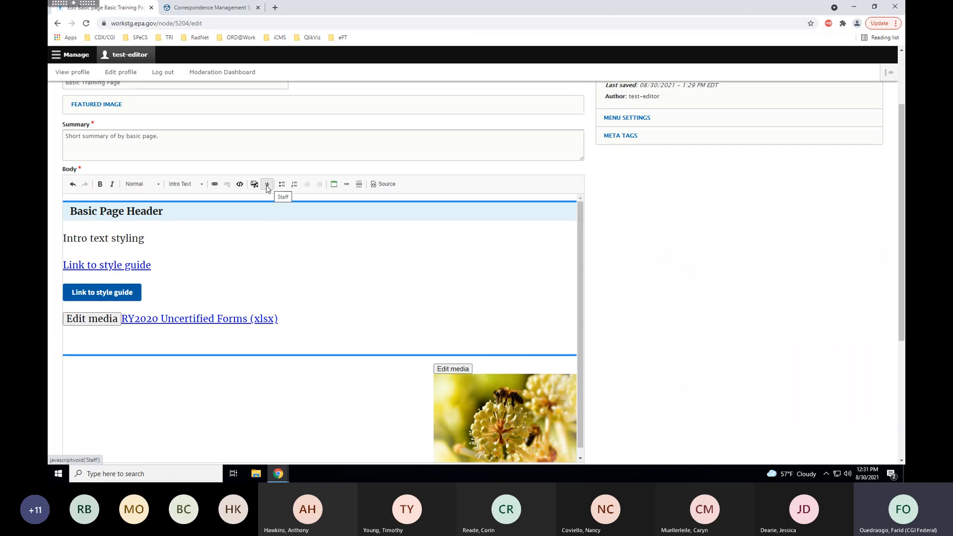
Choose the staff member's profile by title search as the content item to embed.
left_click(267, 187)
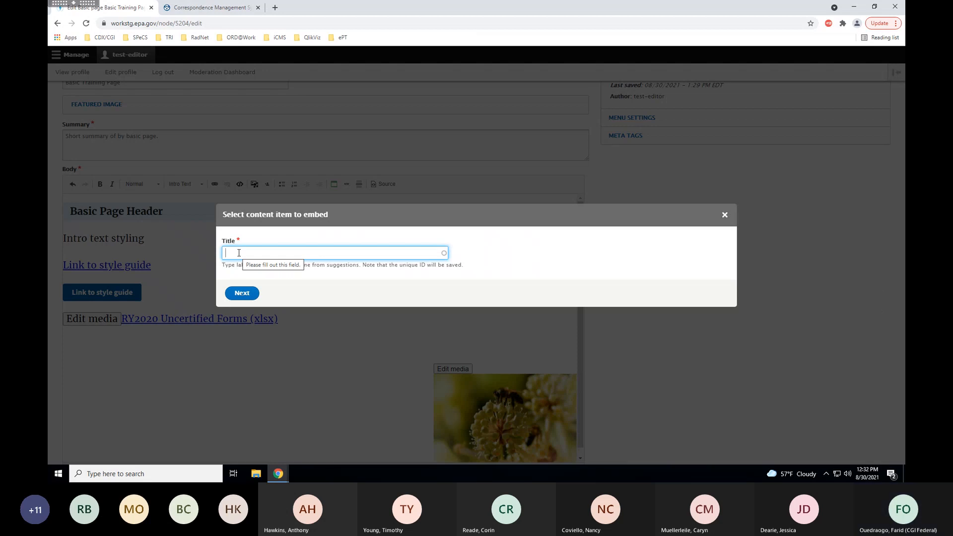
left_click(242, 252)
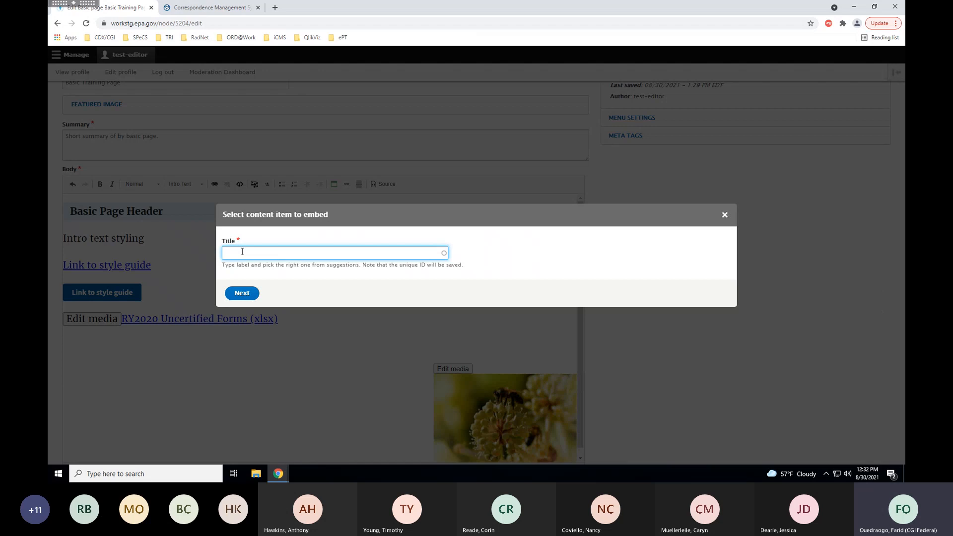
type("fou")
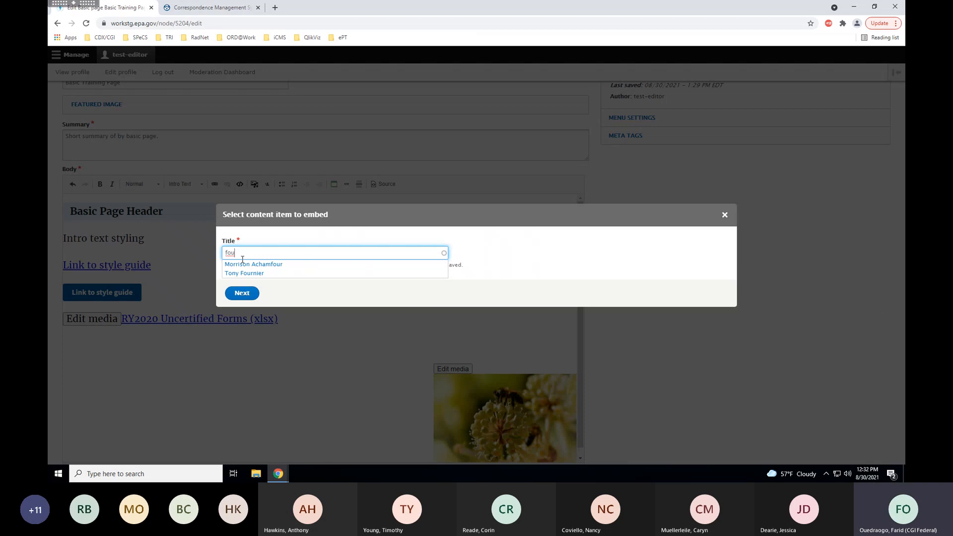
left_click(246, 274)
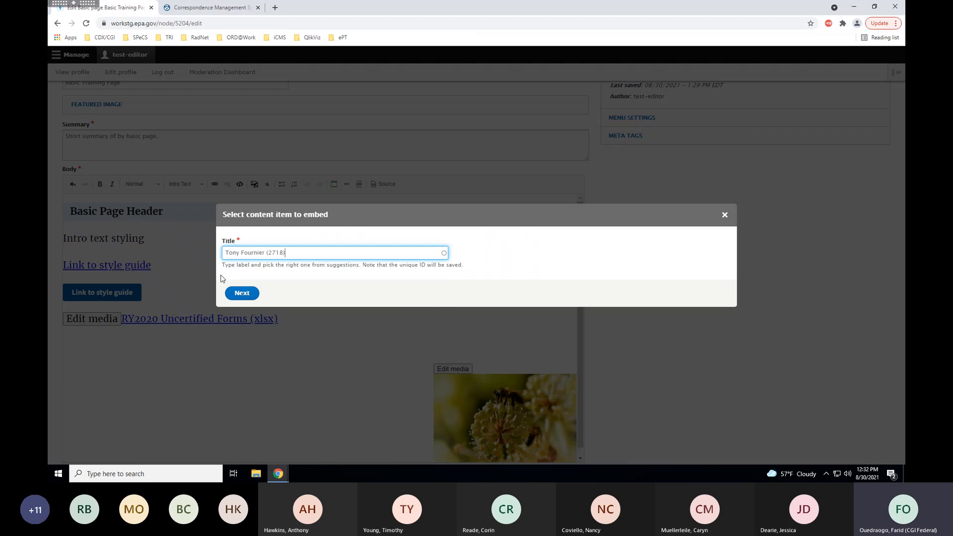
left_click(242, 293)
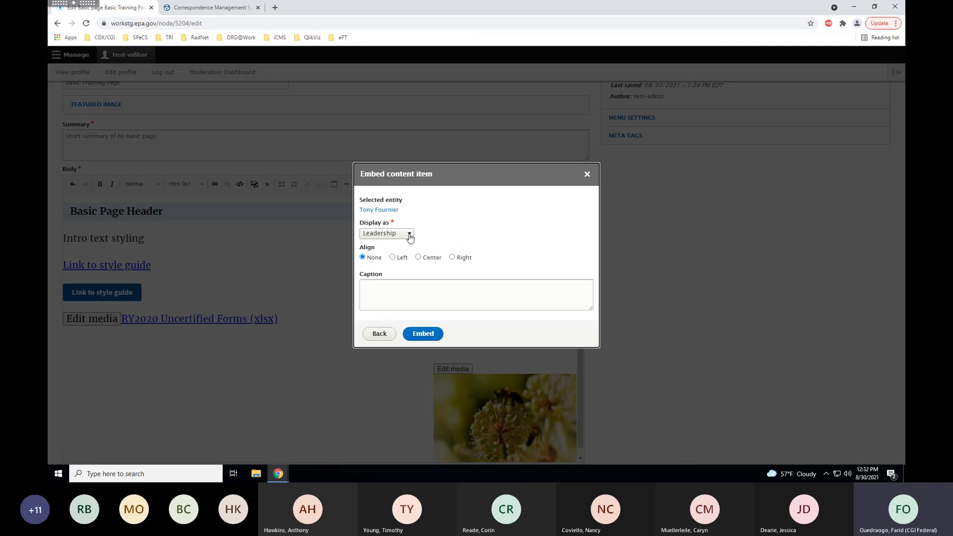
Embed the staff member as a POC card captioned 'staff member caption'.
left_click(410, 237)
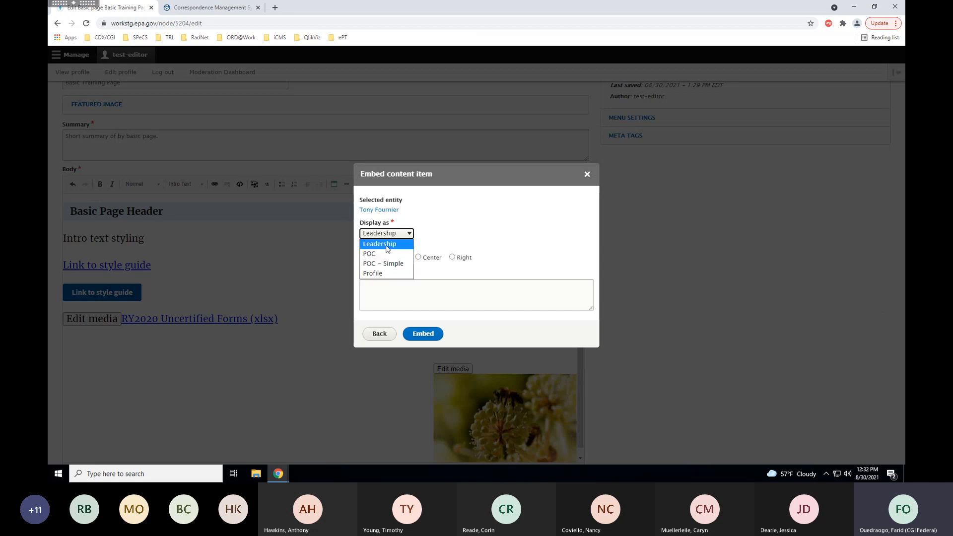
left_click(387, 249)
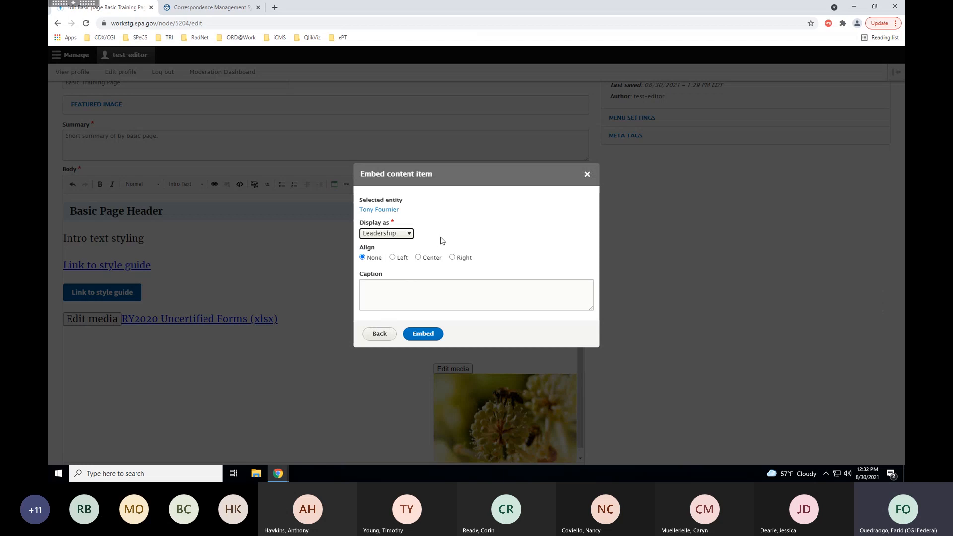
left_click(407, 234)
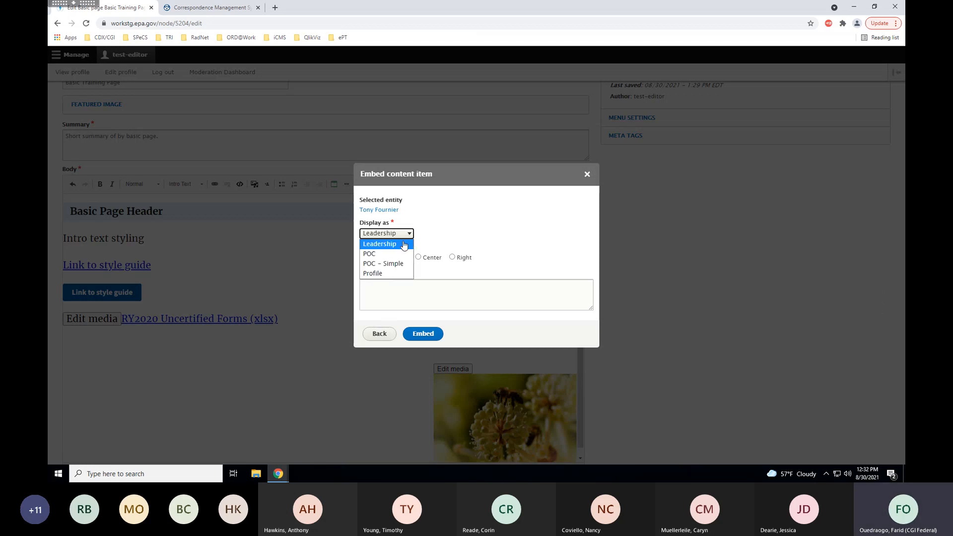
left_click(387, 256)
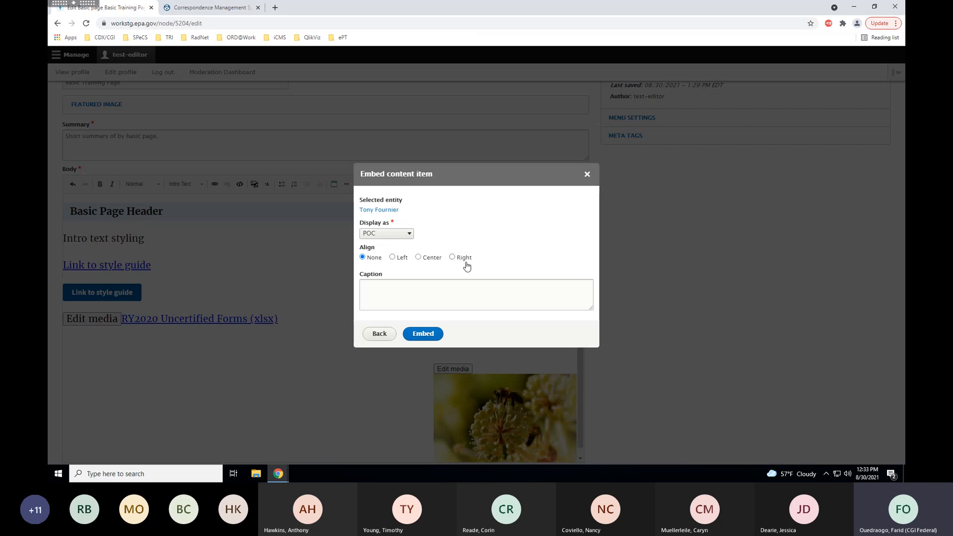
left_click(385, 291)
type("staff ")
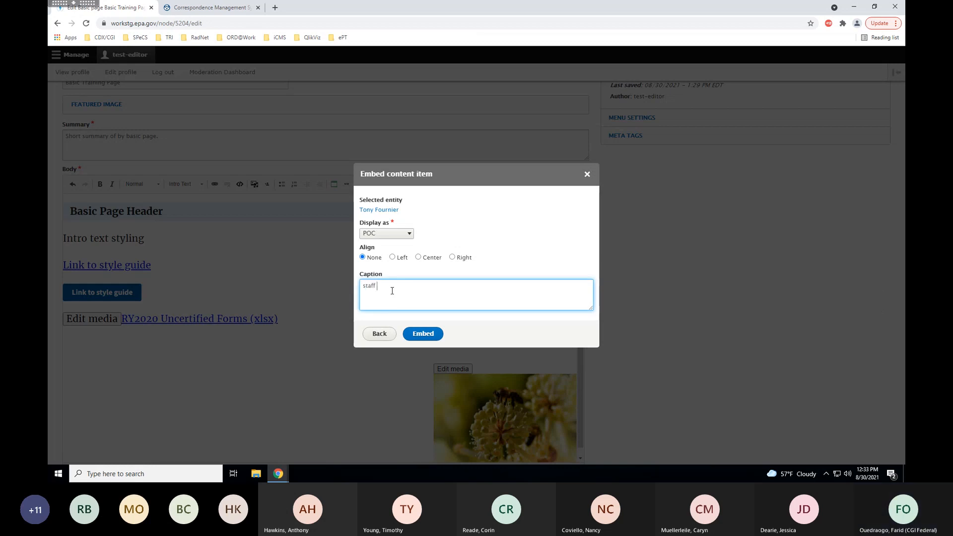
type("member caption")
left_click(423, 334)
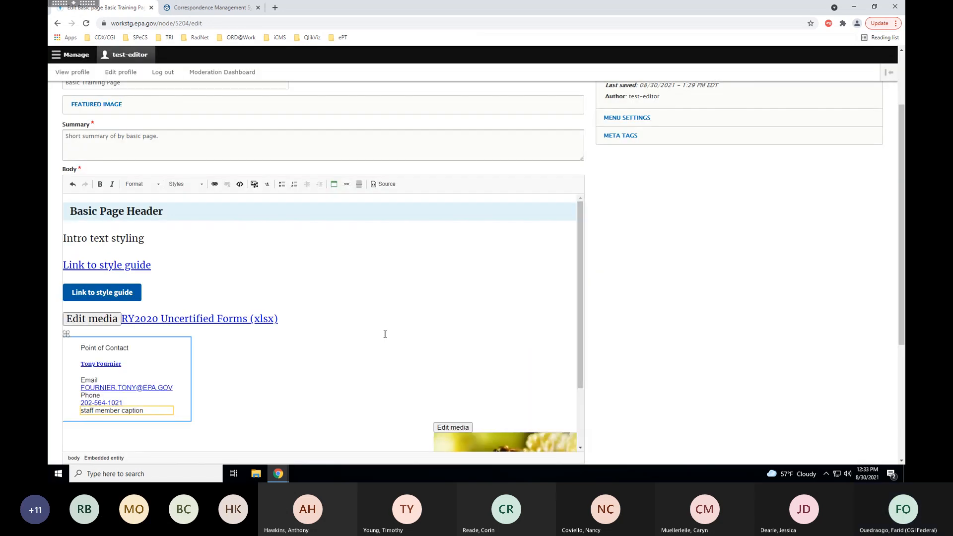
Save the Basic Training Page draft from the bottom of the edit form.
scroll(94, 292, "down", 1)
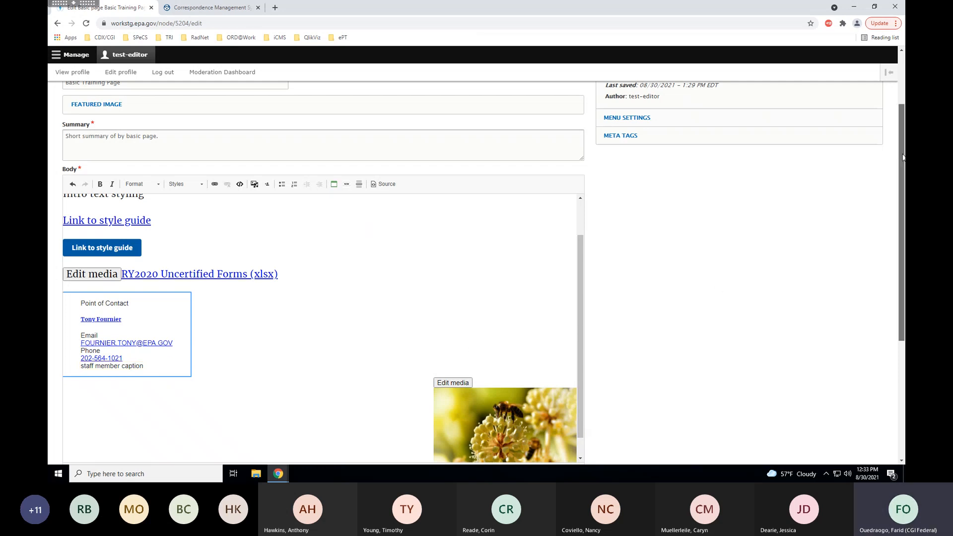
left_click_drag(903, 157, 880, 300)
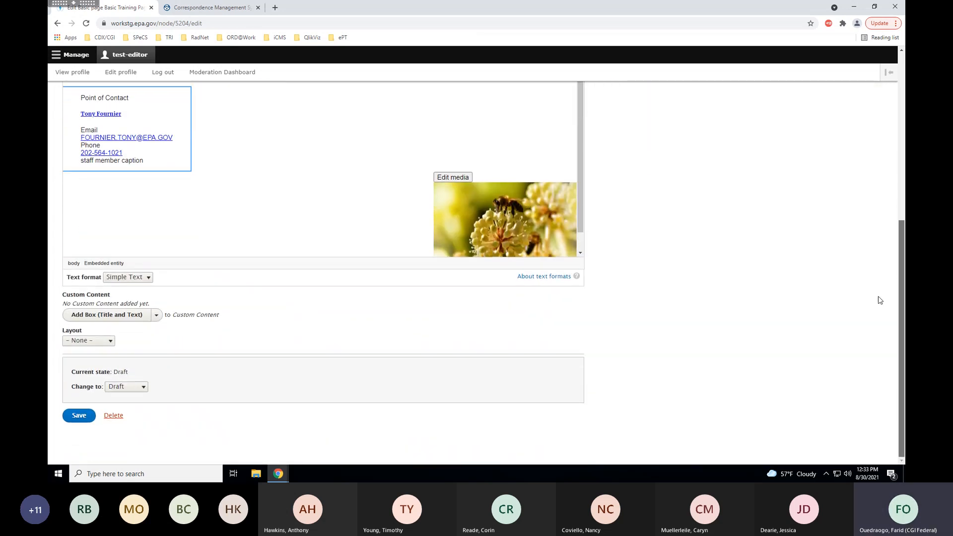
left_click(78, 420)
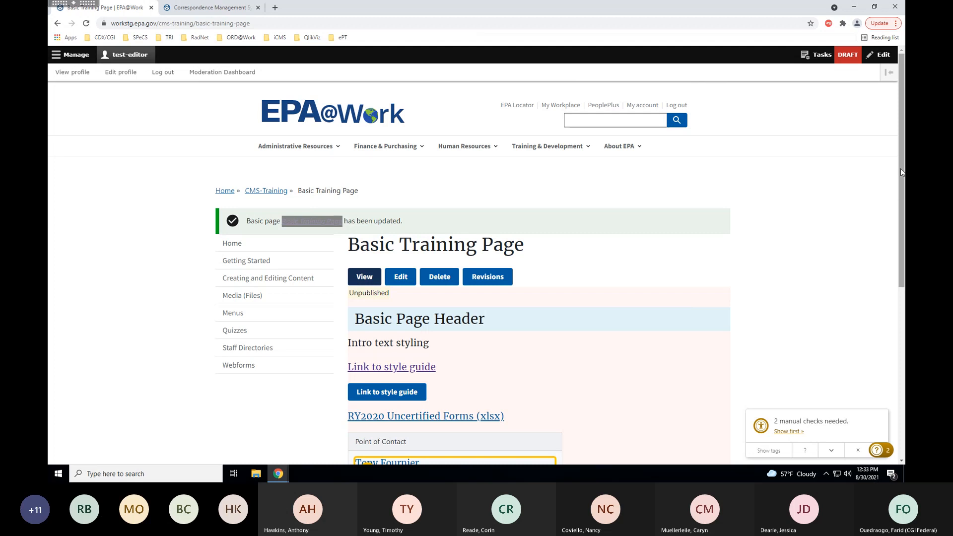
Review the accessibility tip for the name heading and dismiss the checker highlights.
left_click_drag(901, 169, 903, 290)
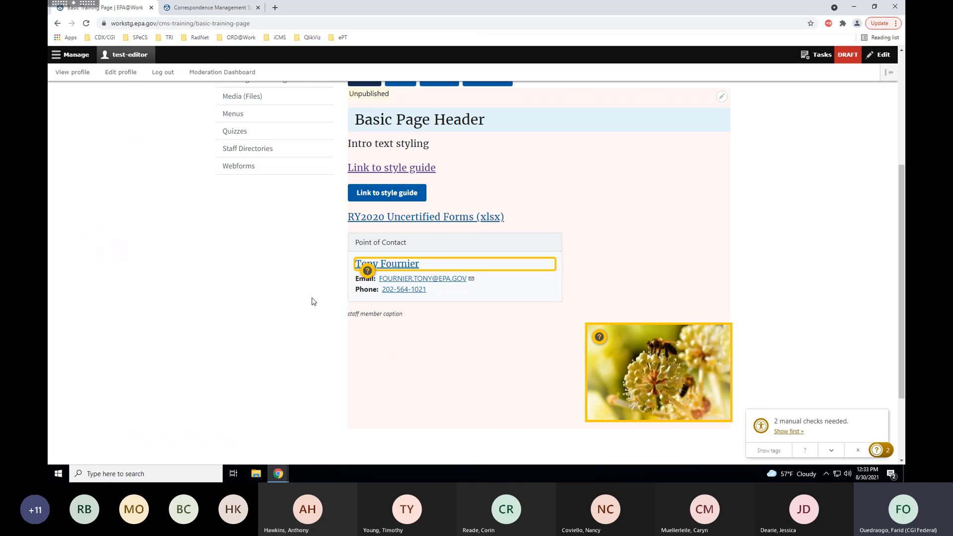
left_click(368, 271)
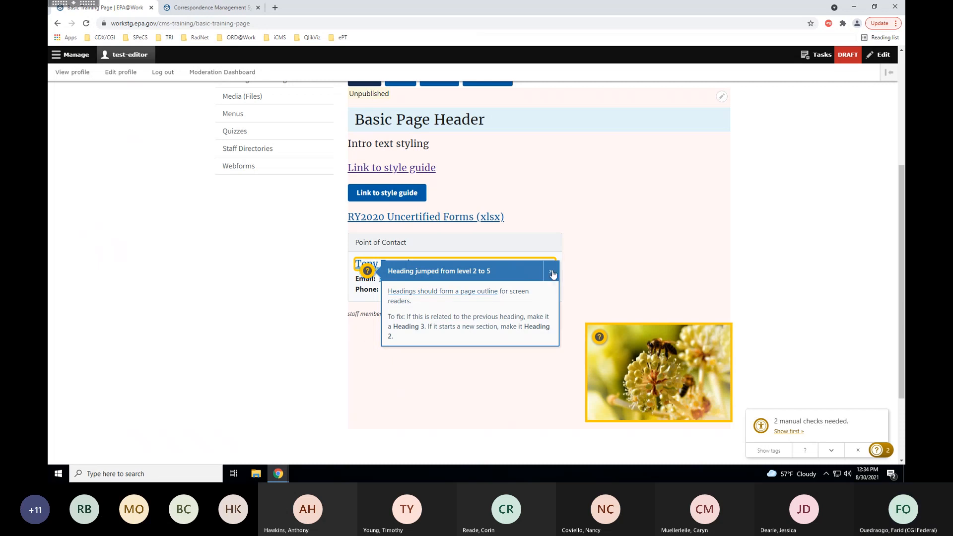
left_click(860, 450)
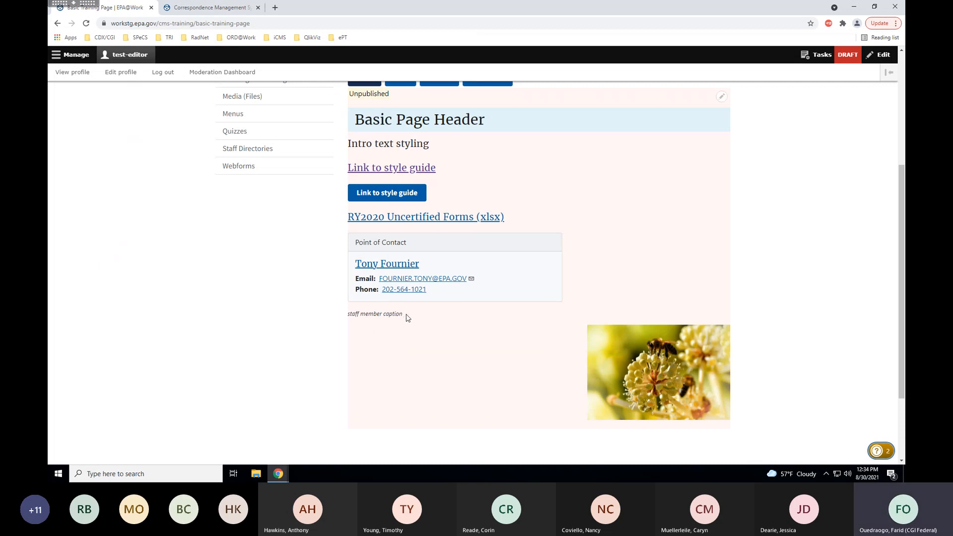
left_click_drag(406, 315, 347, 311)
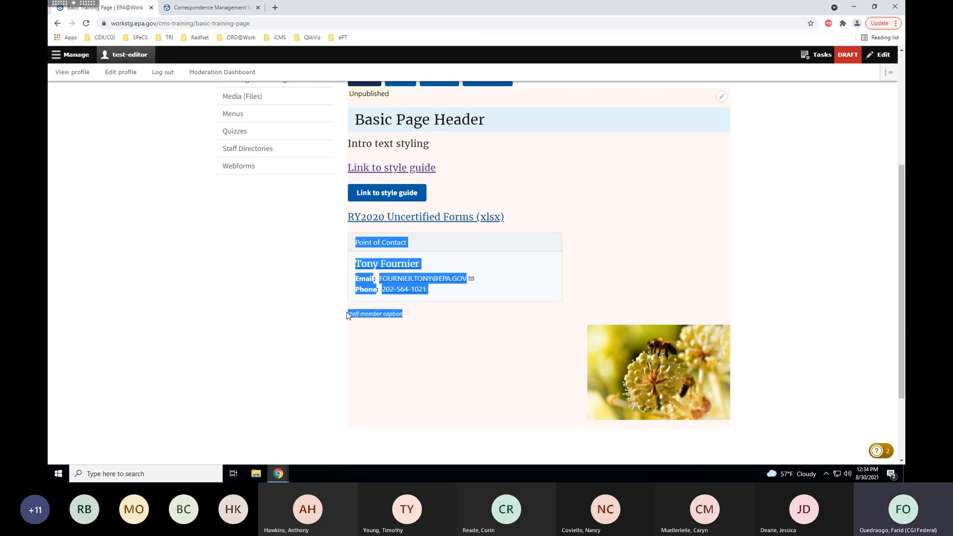
left_click(390, 347)
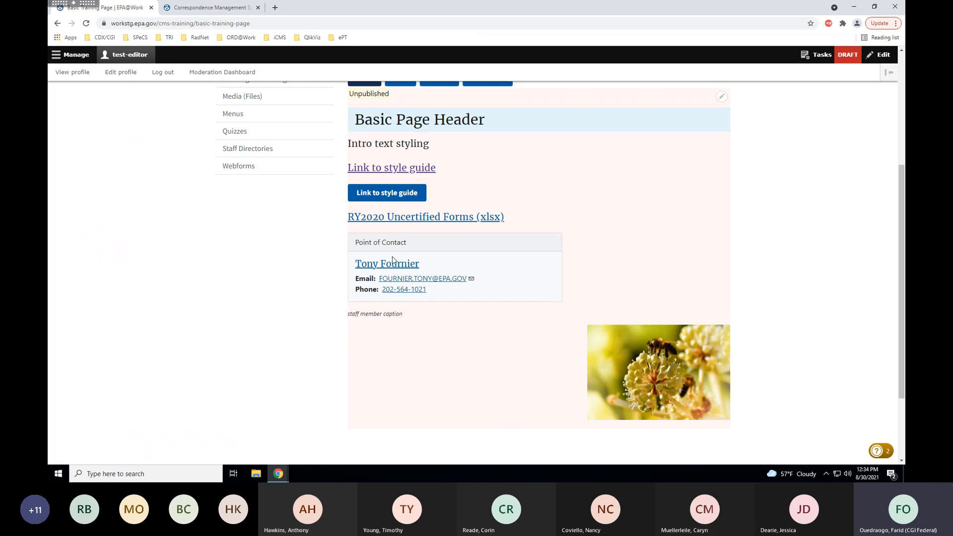
Reopen the Basic Training Page in its edit form and scroll to the body.
scroll(332, 309, "up", 1)
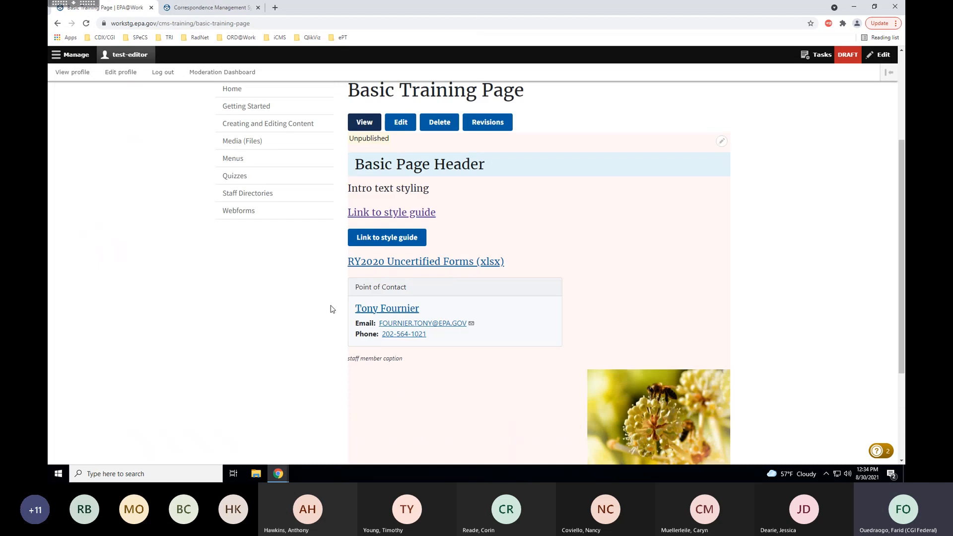
left_click(400, 123)
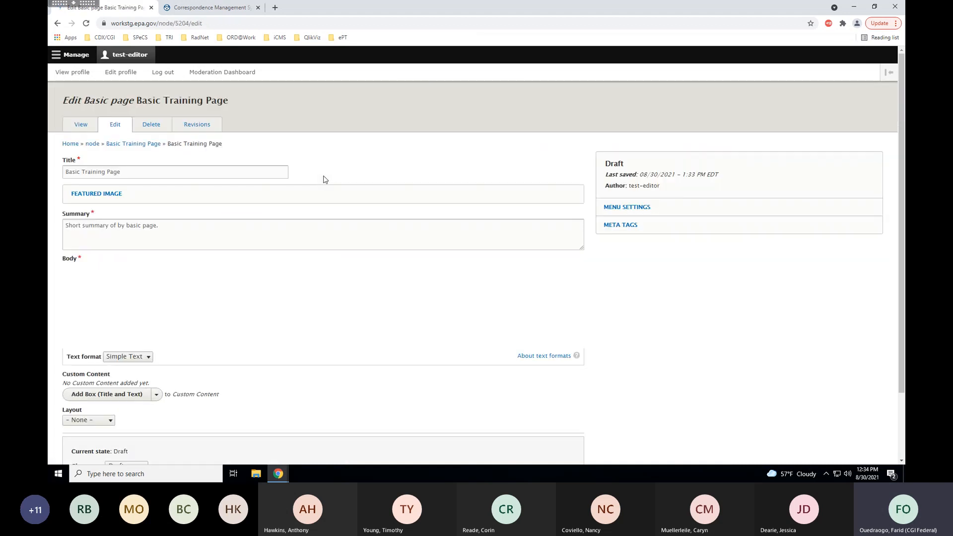
scroll(695, 268, "down", 2)
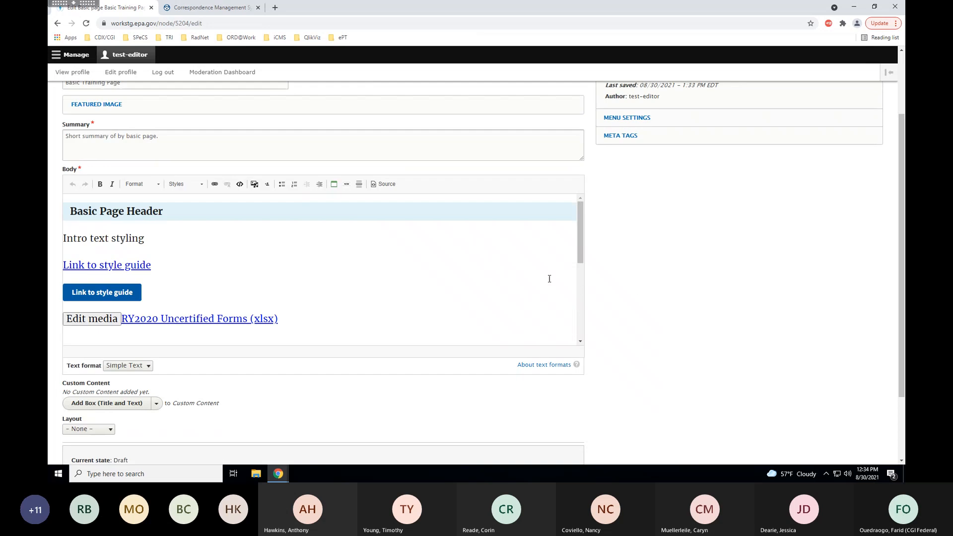
scroll(234, 287, "down", 3)
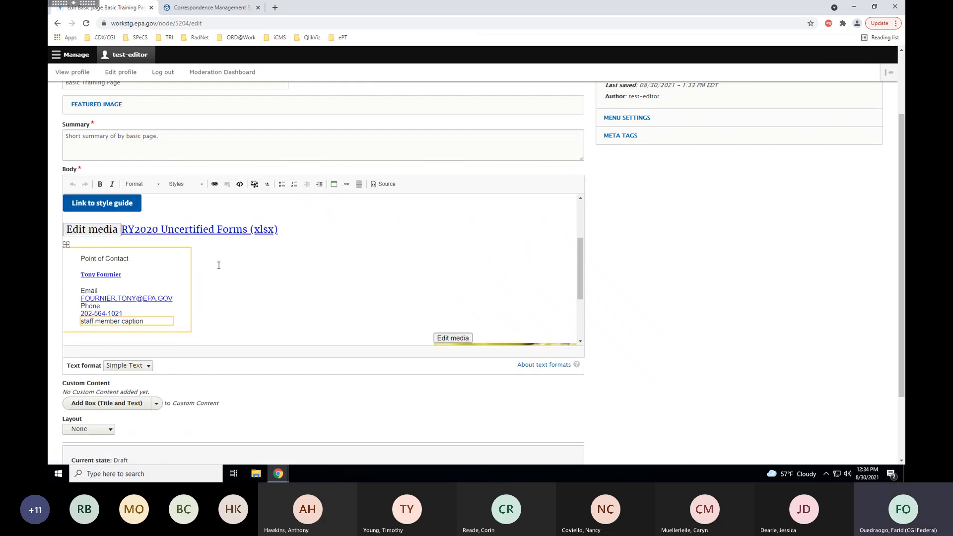
Switch the embedded staff card's display from POC to Profile.
scroll(180, 259, "down", 2)
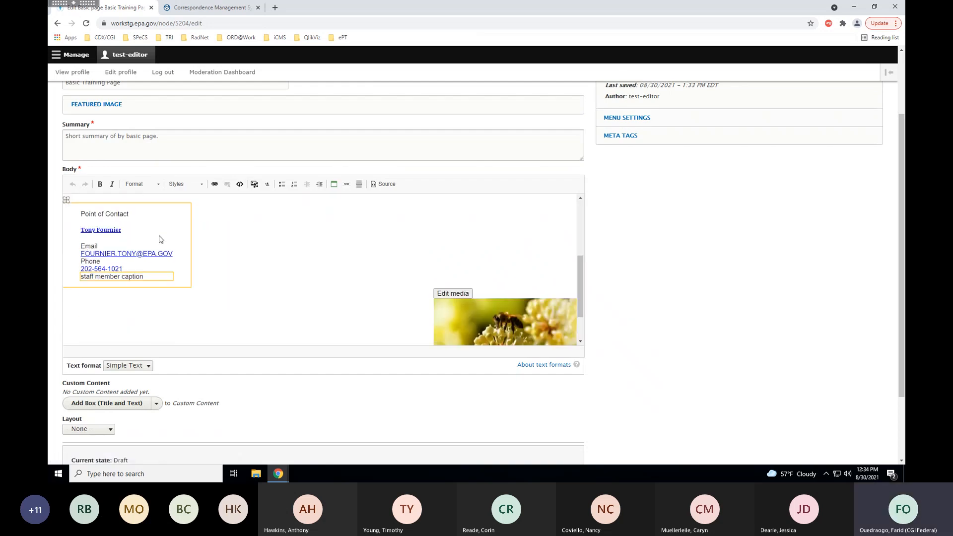
left_click(140, 212)
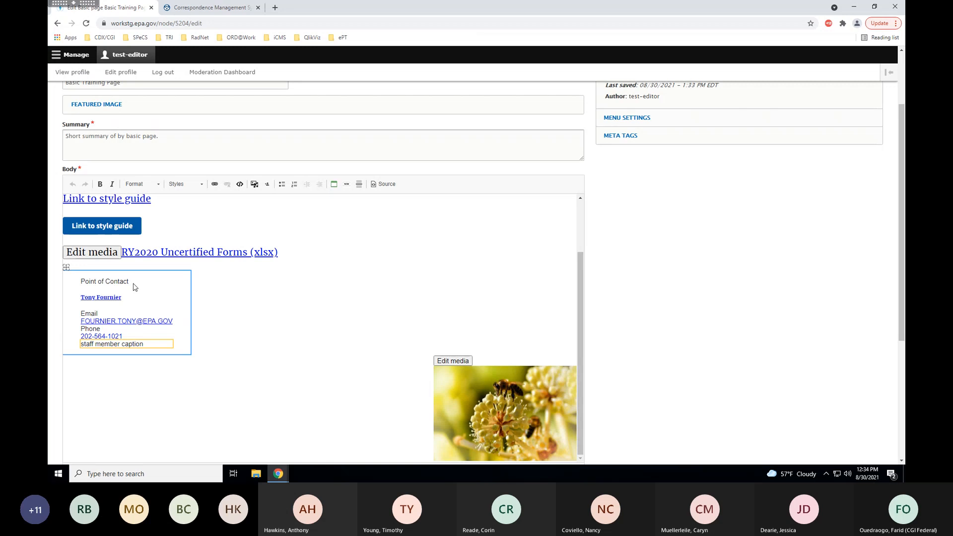
left_click(267, 186)
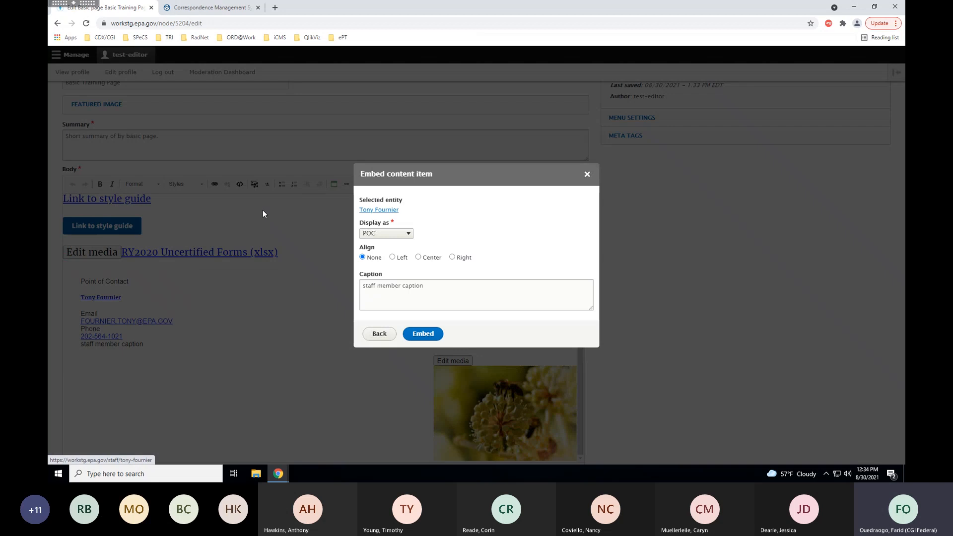
left_click(402, 236)
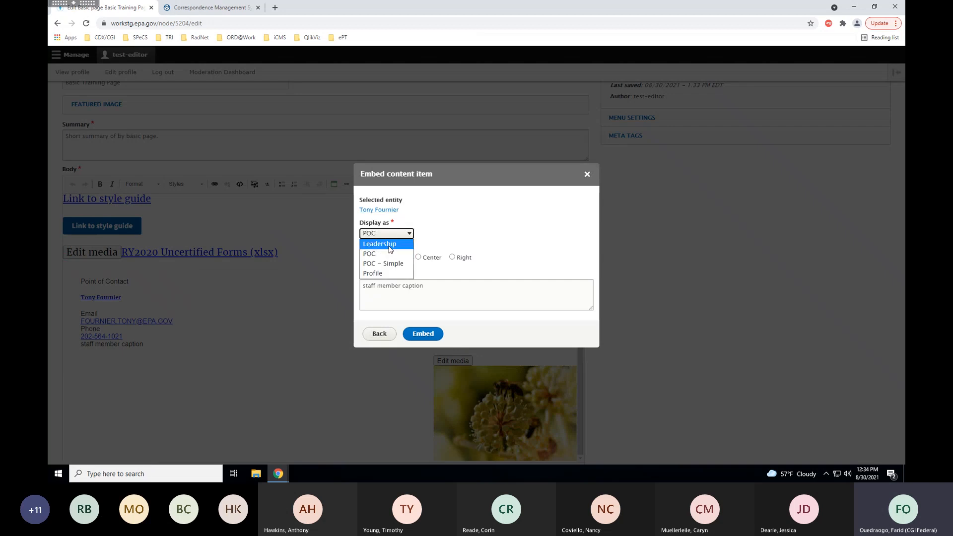
left_click(379, 276)
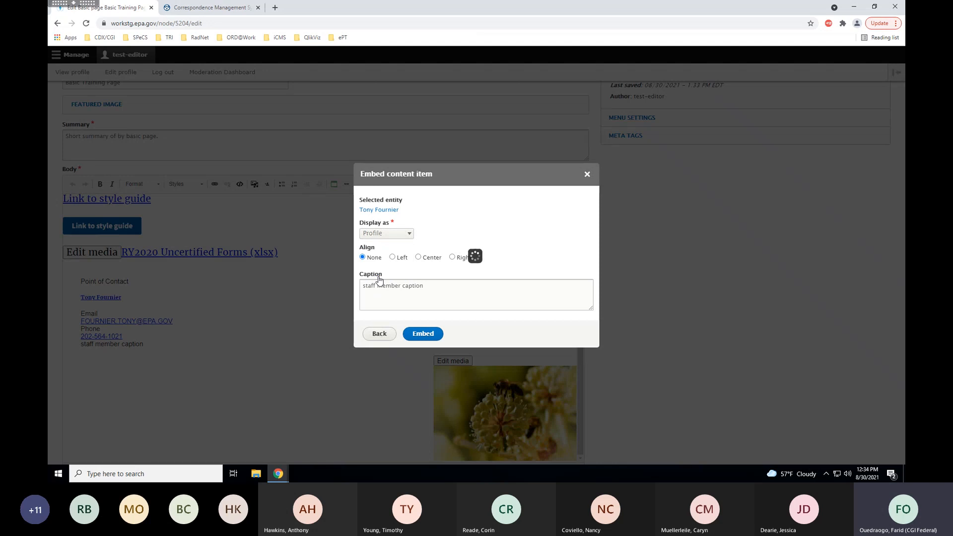
left_click(418, 336)
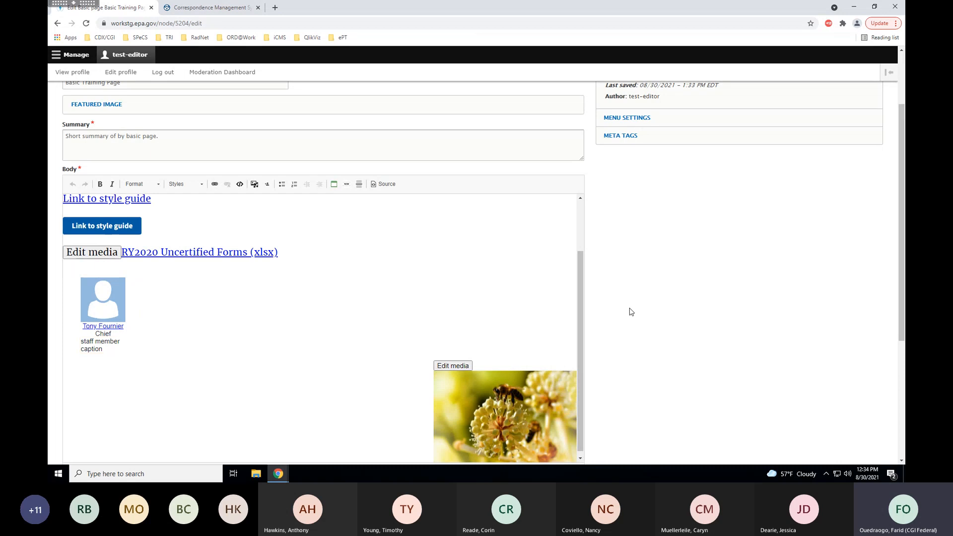
scroll(629, 311, "down", 4)
Save the page with the updated staff Profile card.
left_click(84, 422)
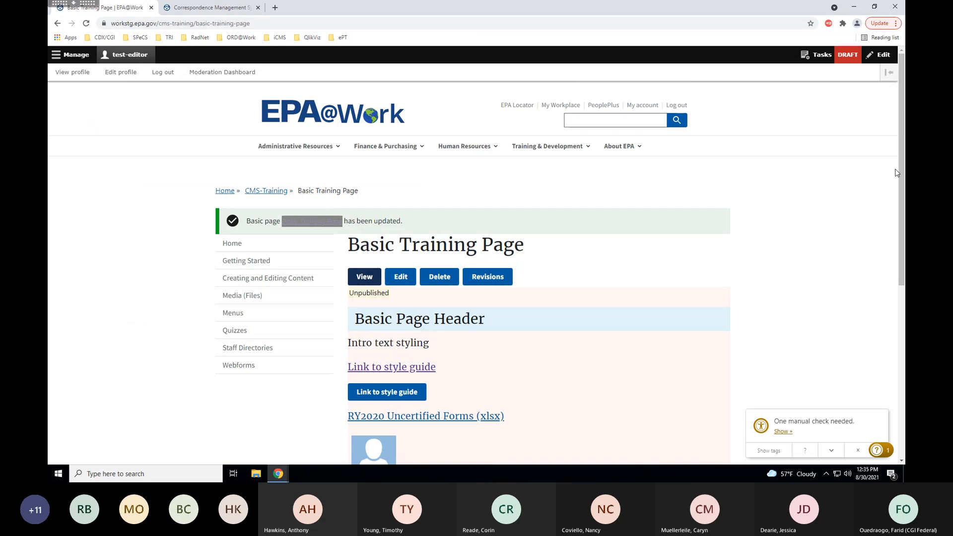
scroll(903, 183, "down", 2)
scroll(904, 184, "down", 3)
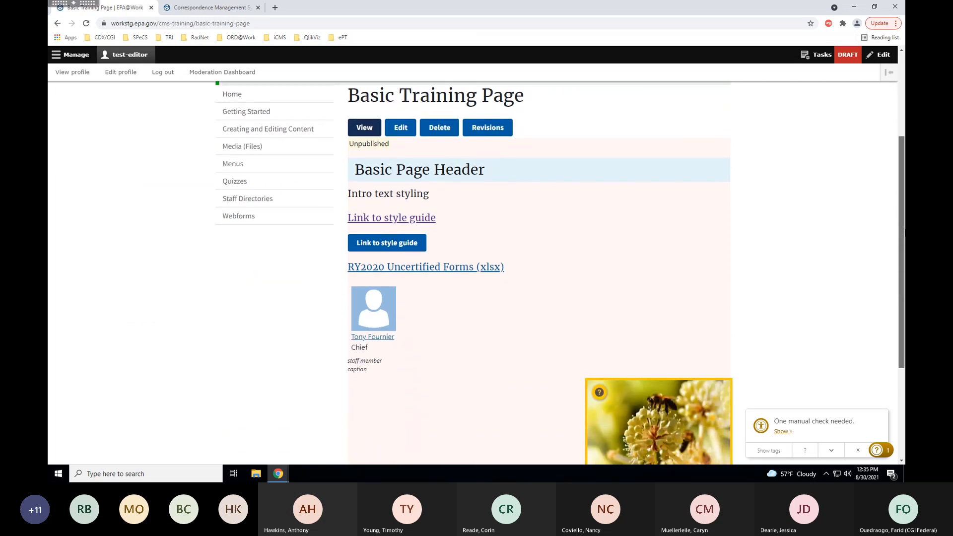
Follow the profile card link to the staff member's profile, then return to the page.
left_click(384, 340)
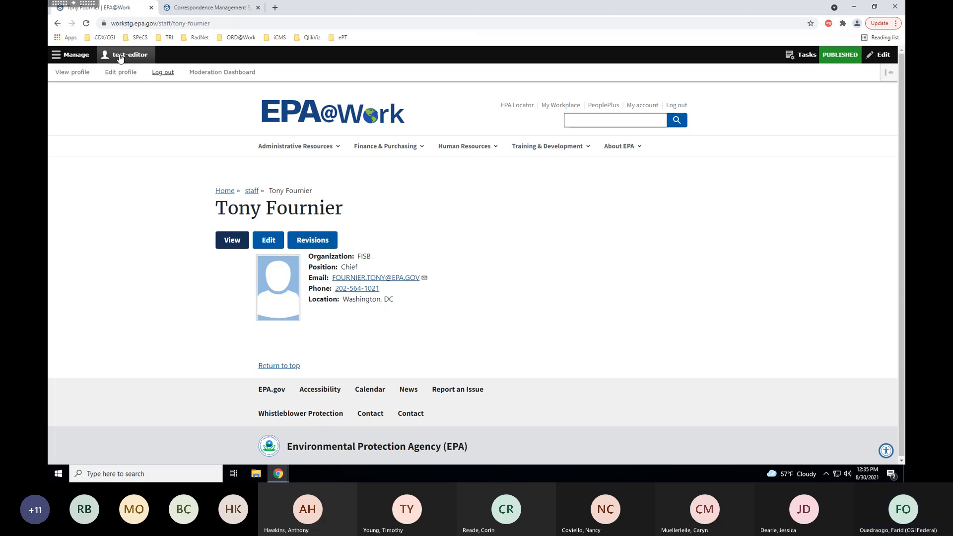
left_click(57, 24)
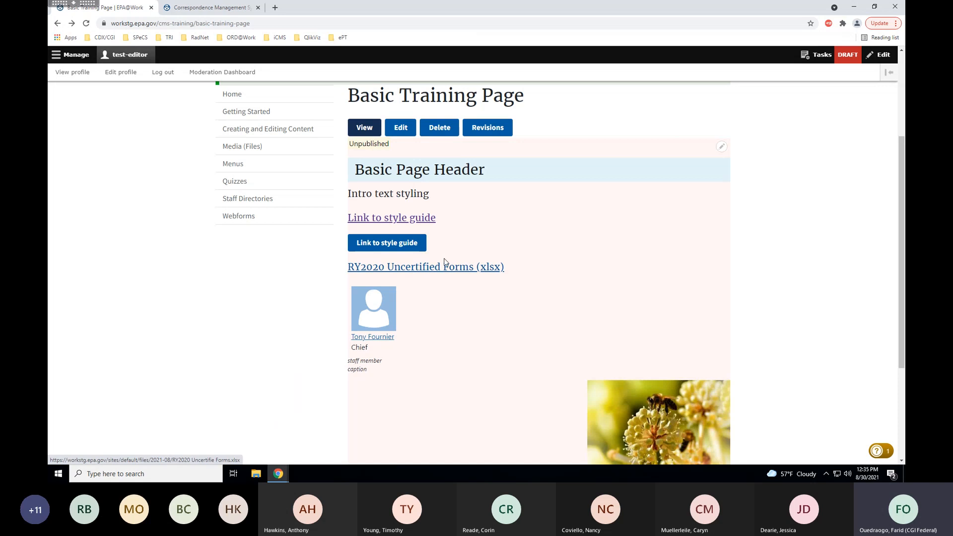
scroll(904, 198, "up", 2)
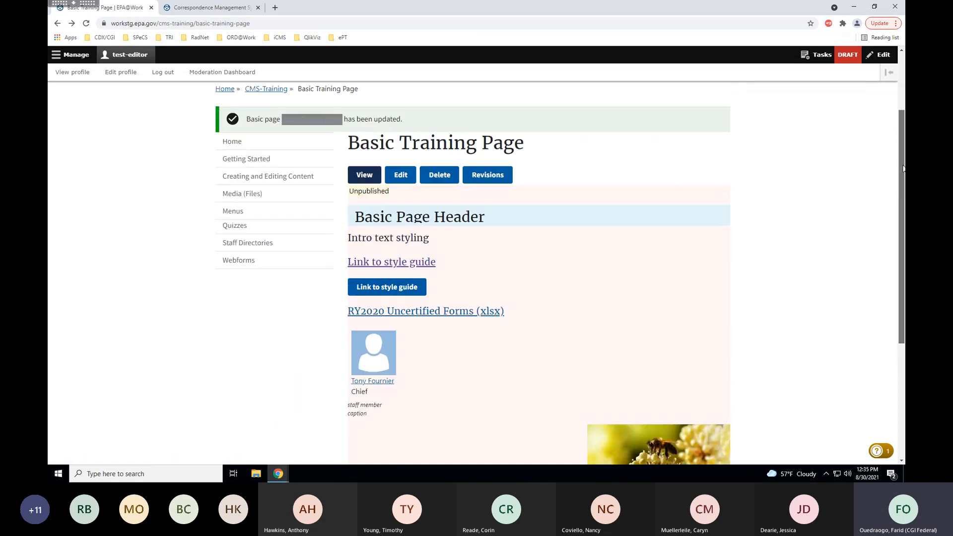
Open the page for editing and delete the bee image from the body.
left_click(400, 187)
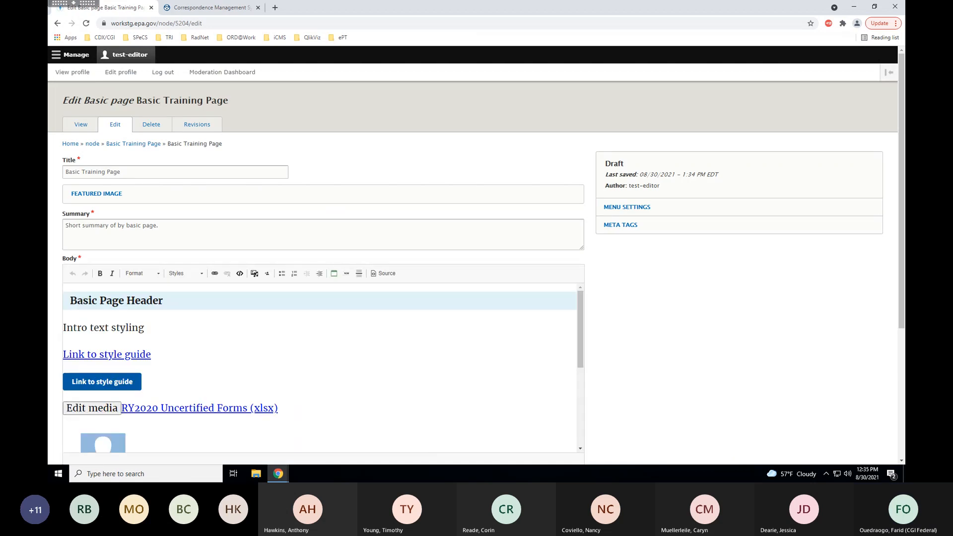
left_click_drag(901, 134, 898, 202)
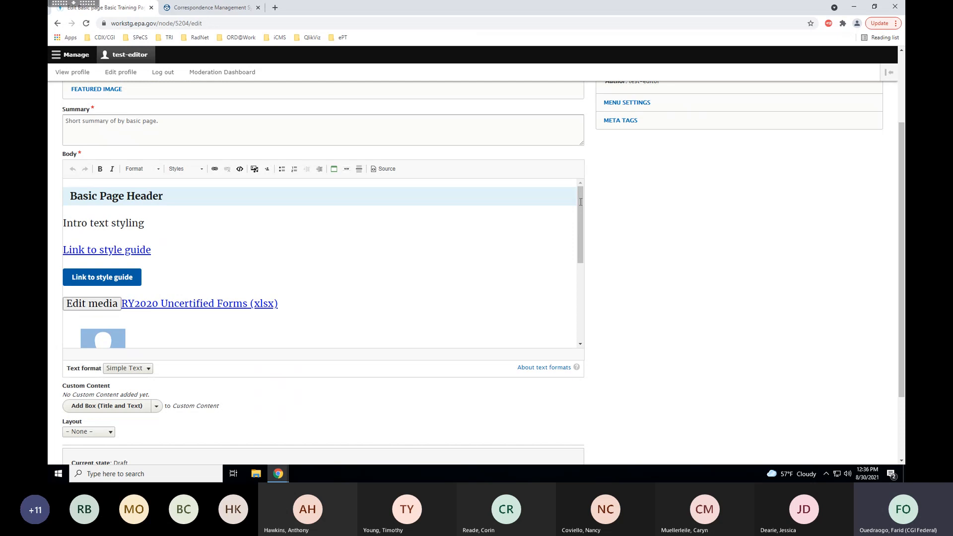
left_click_drag(581, 202, 576, 267)
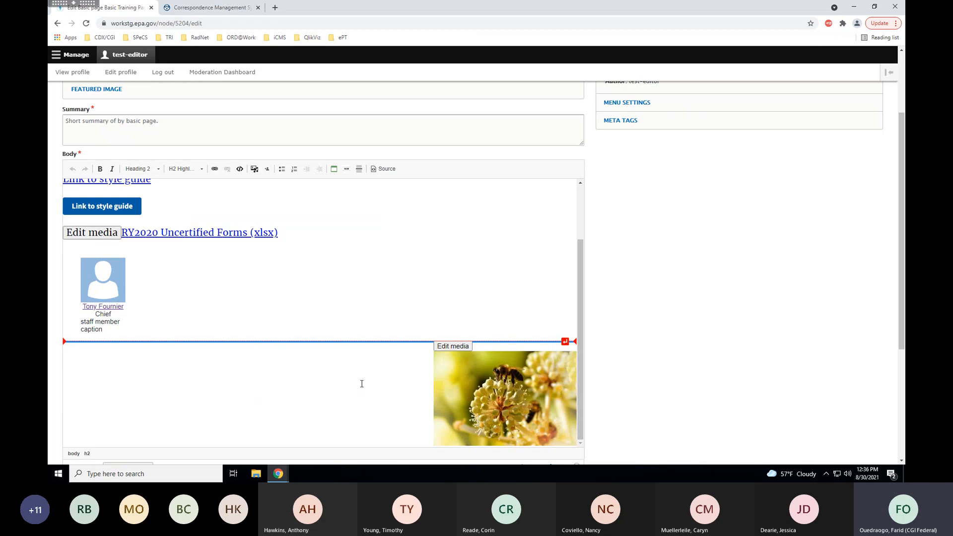
scroll(362, 384, "up", 1)
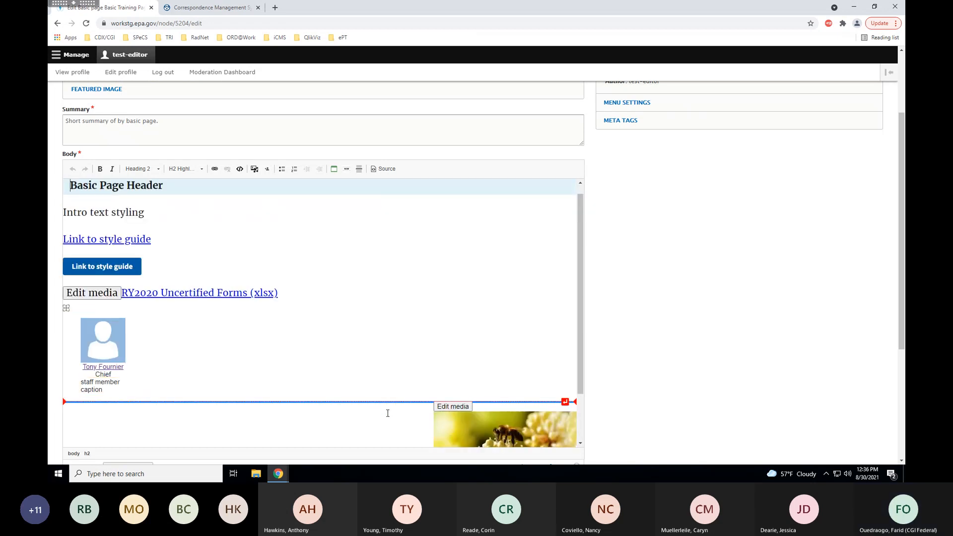
key("Delete")
scroll(394, 398, "down", 1)
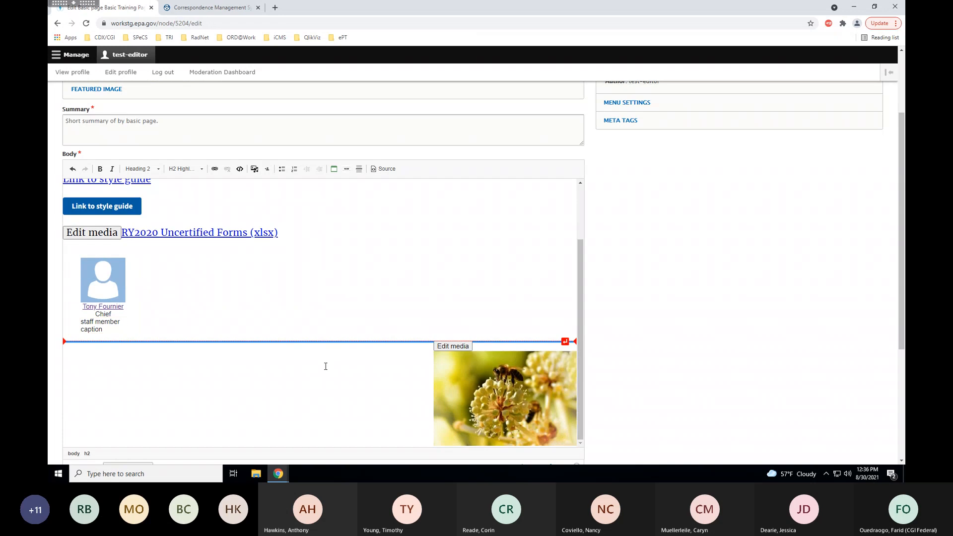
left_click(446, 372)
key("Delete")
Leave the staff card settings unchanged and add empty lines after the xlsx link.
scroll(337, 339, "down", 2)
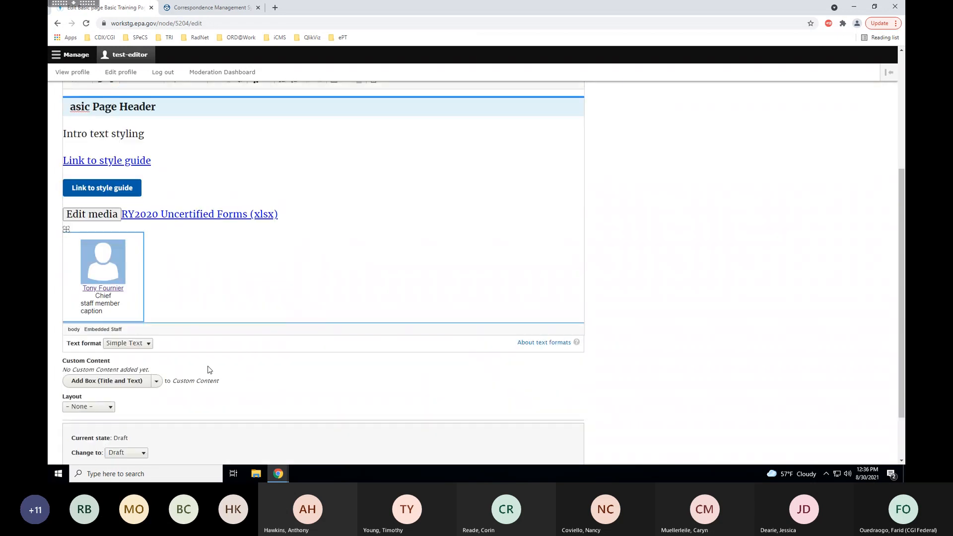
double_click(169, 293)
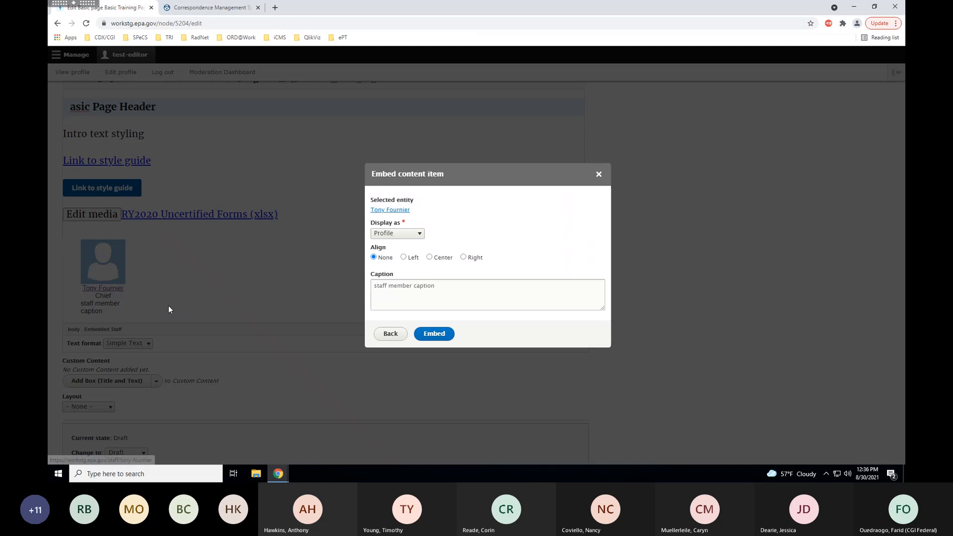
left_click(599, 174)
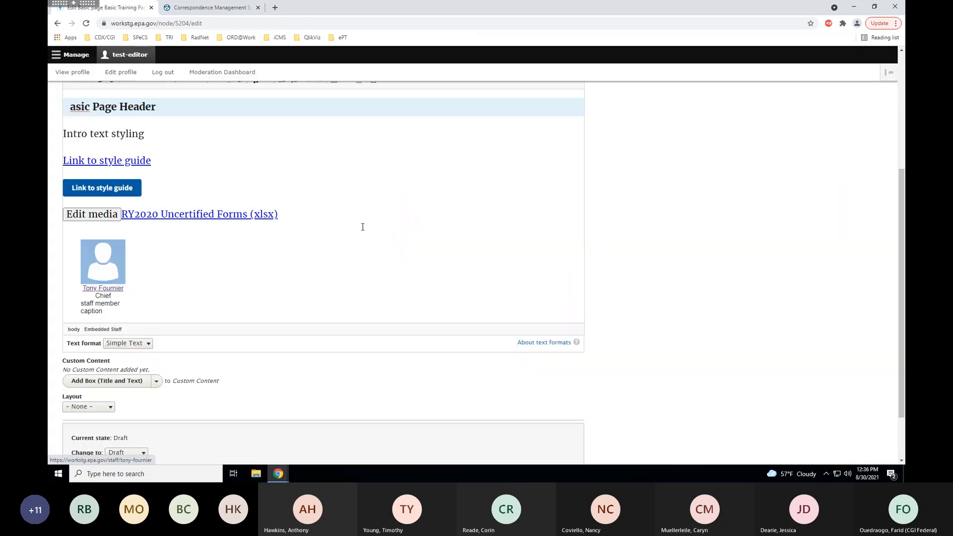
double_click(184, 302)
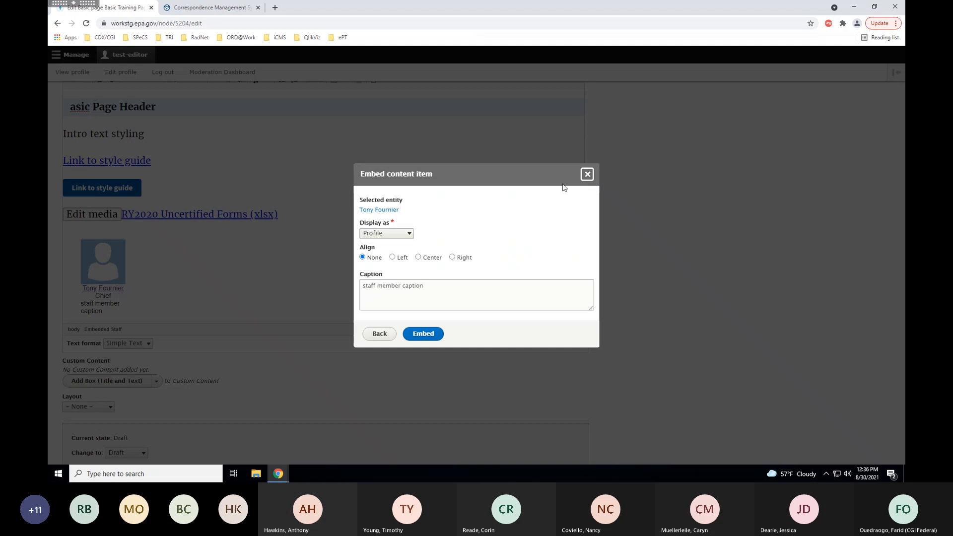
left_click(587, 173)
left_click(319, 218)
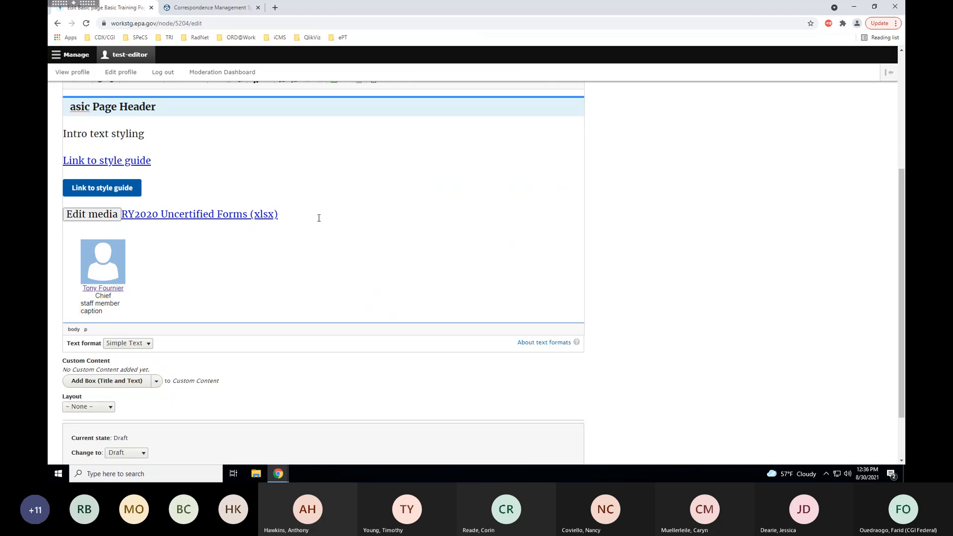
key("Return")
key("Return")
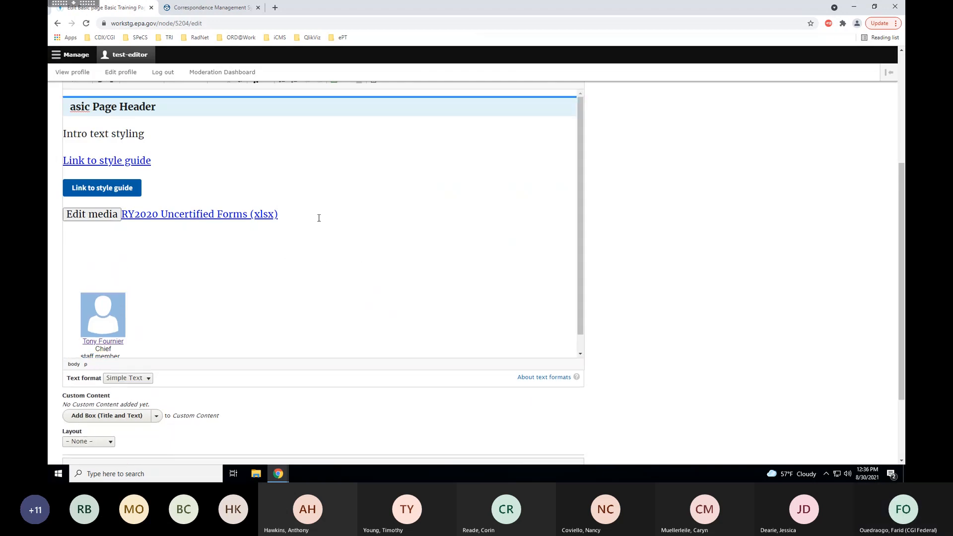
scroll(665, 273, "up", 1)
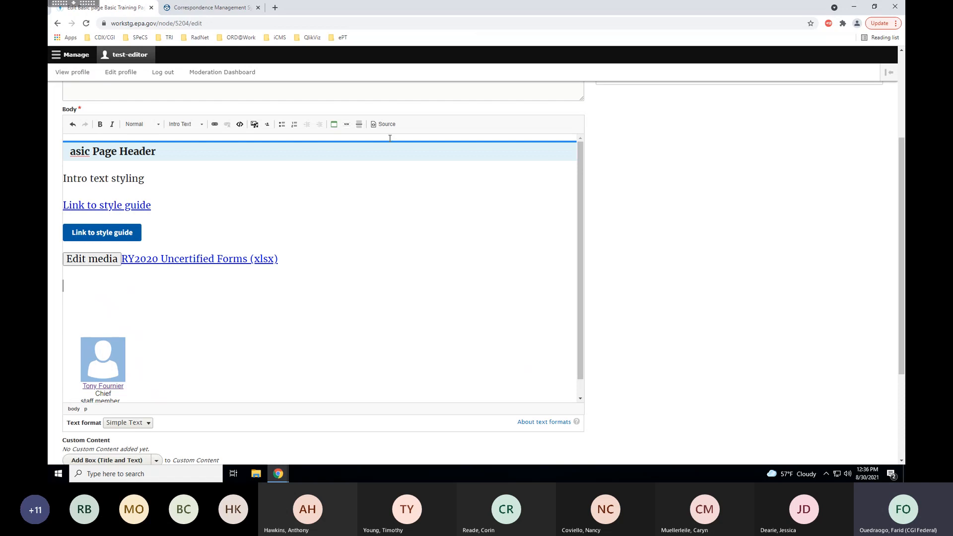
Insert a right-floated EPA box titled 'Related Information Box'.
left_click(334, 124)
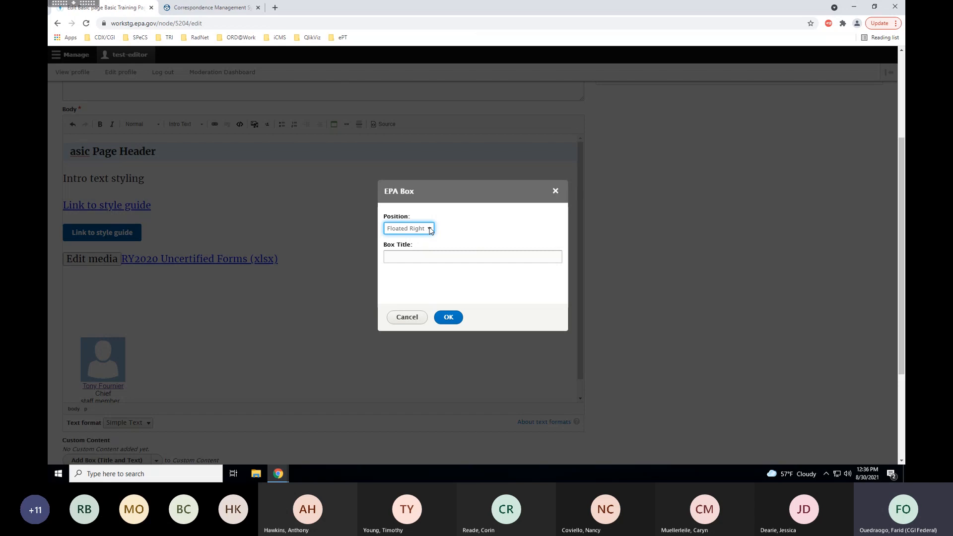
left_click(430, 229)
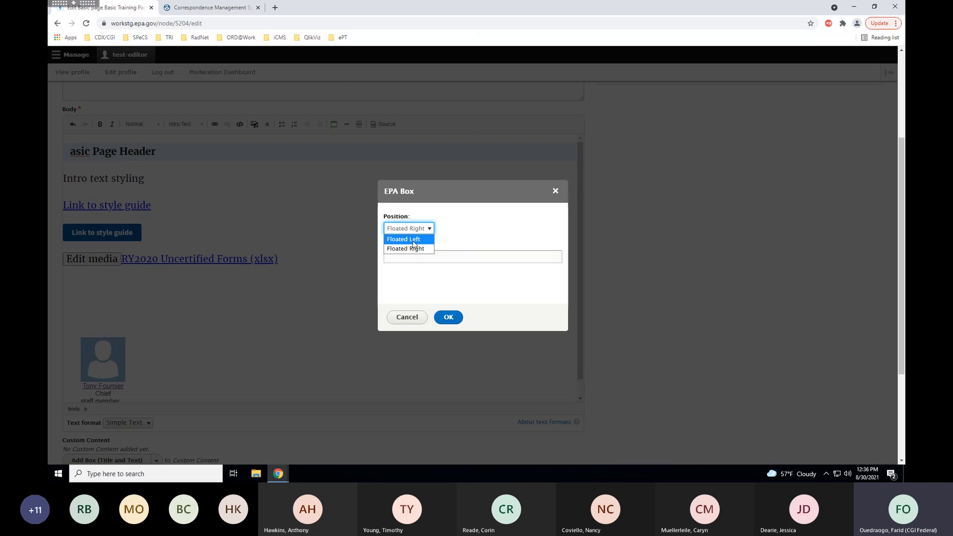
left_click(460, 228)
left_click(402, 259)
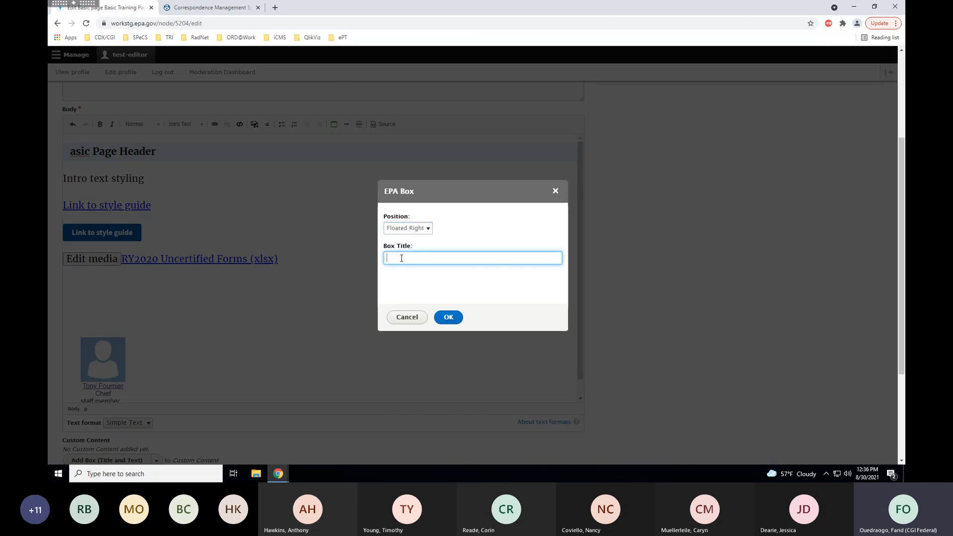
type("Related ")
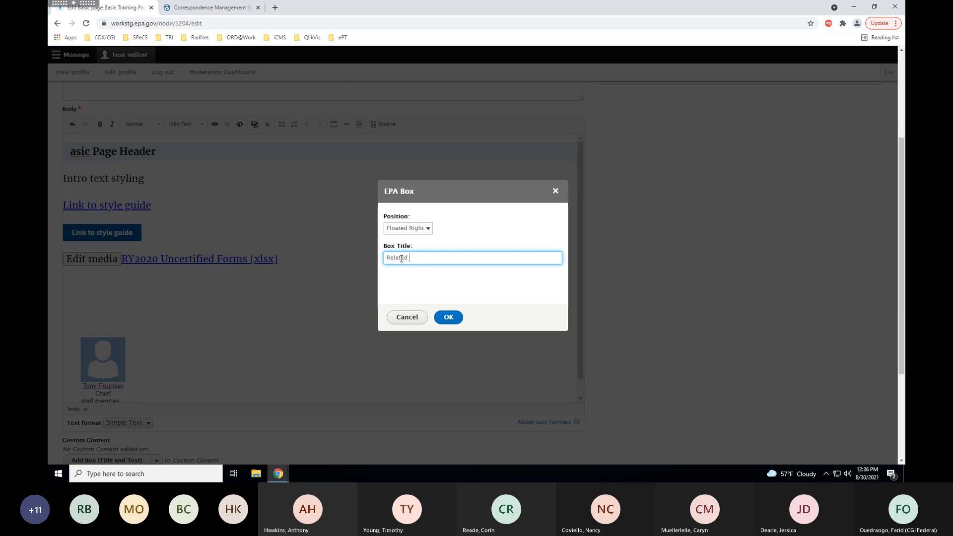
type("Information Box")
left_click(447, 318)
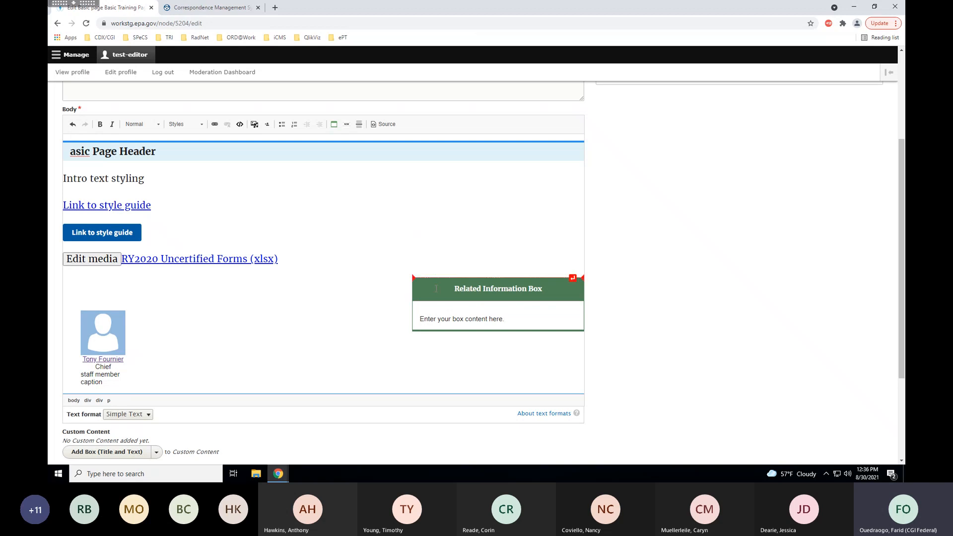
Add 'This is sample content in my info box.' inside the Related Information Box.
left_click_drag(513, 320, 442, 318)
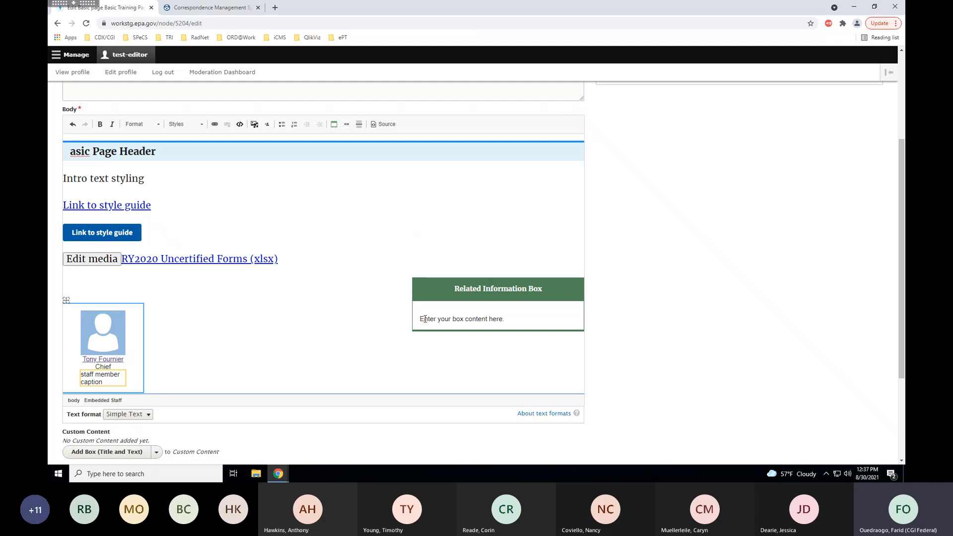
double_click(425, 320)
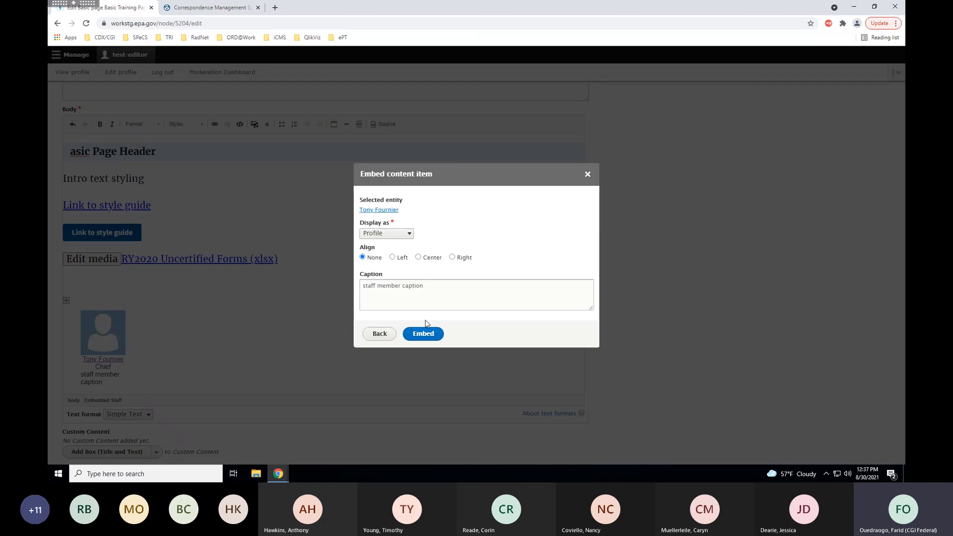
left_click(587, 175)
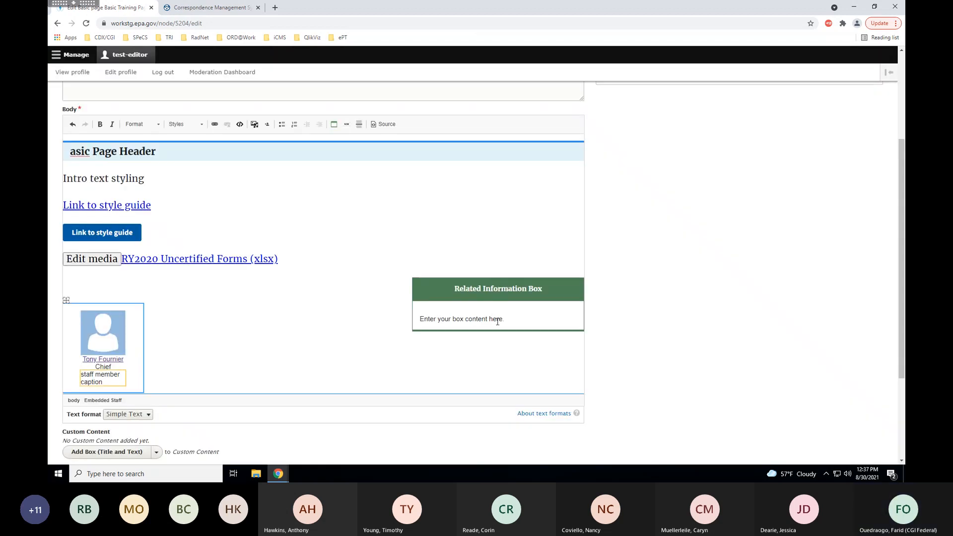
left_click(439, 300)
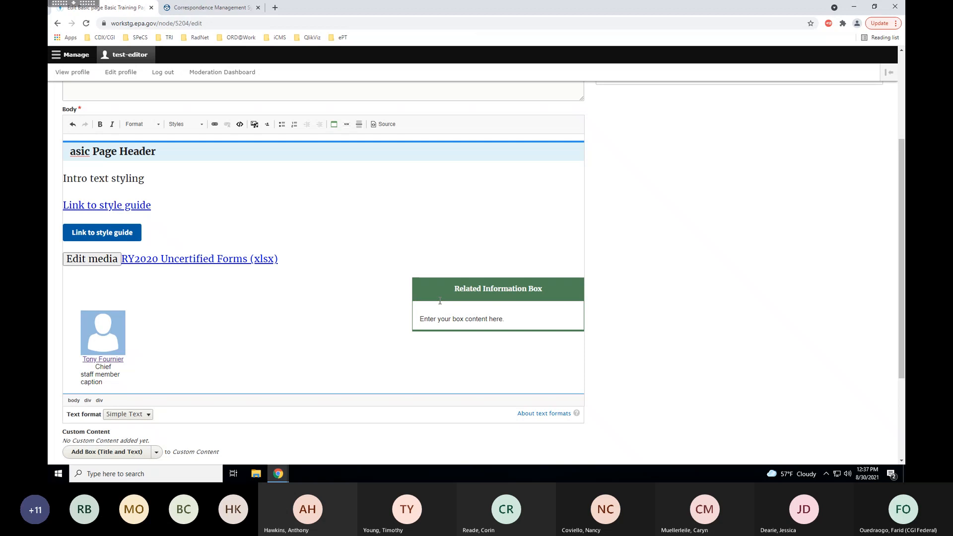
key("Tab")
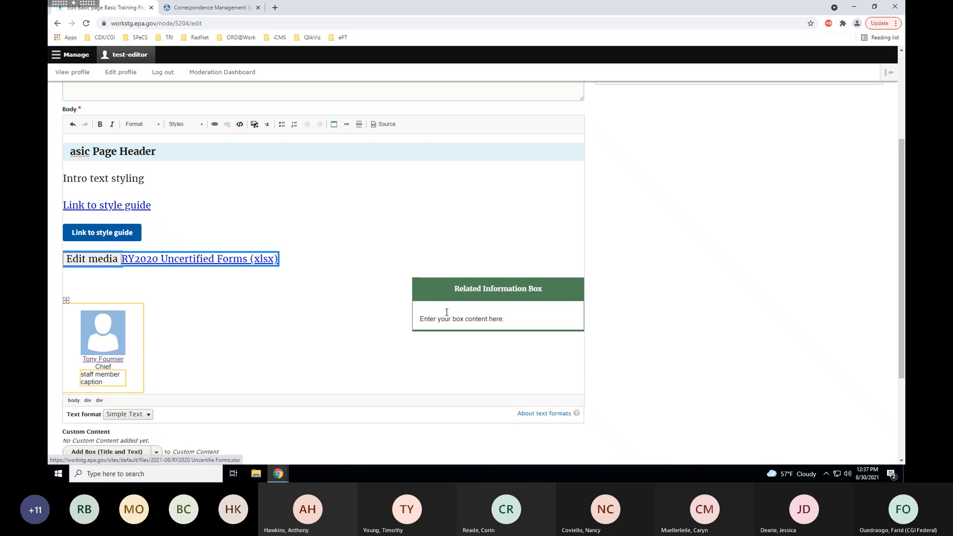
key("shift+Tab")
key("shift+Tab")
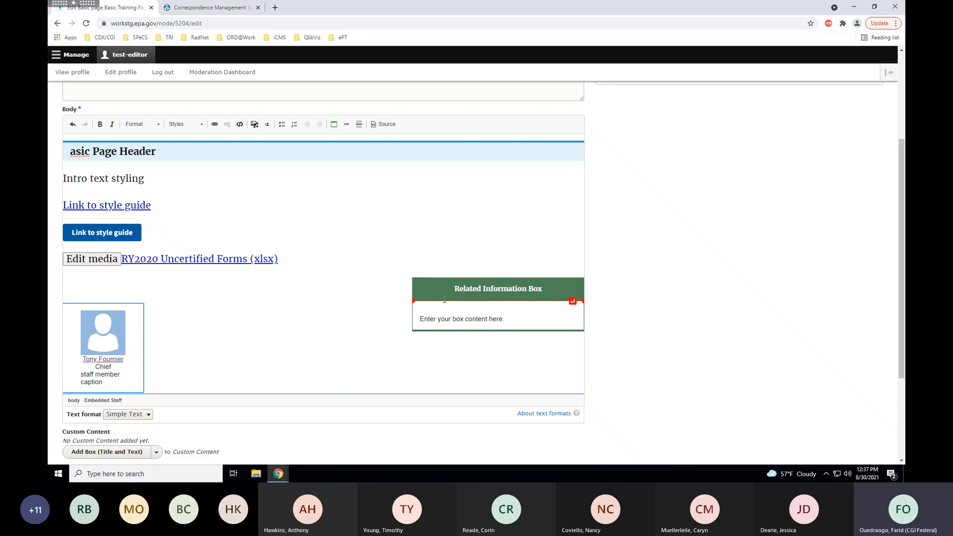
left_click(439, 318)
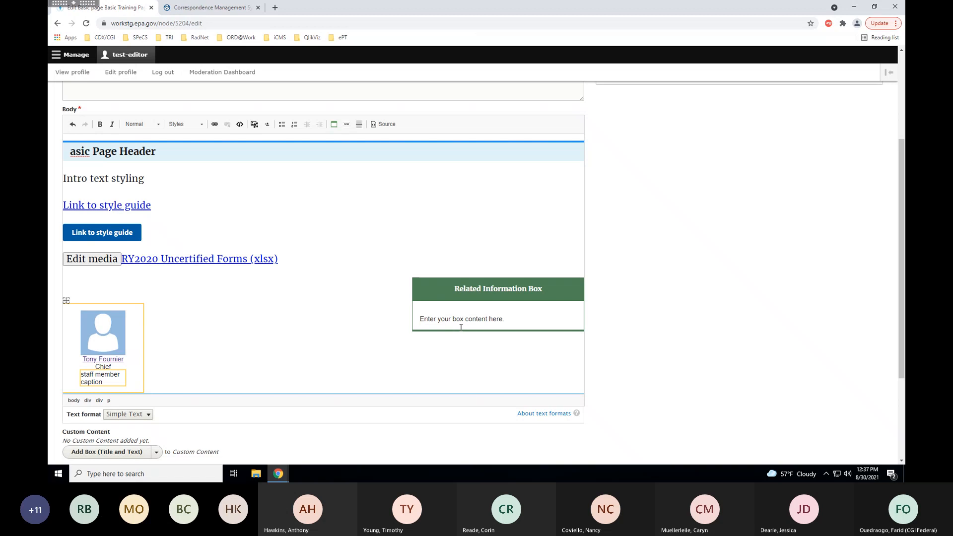
type("This is sample content in my ")
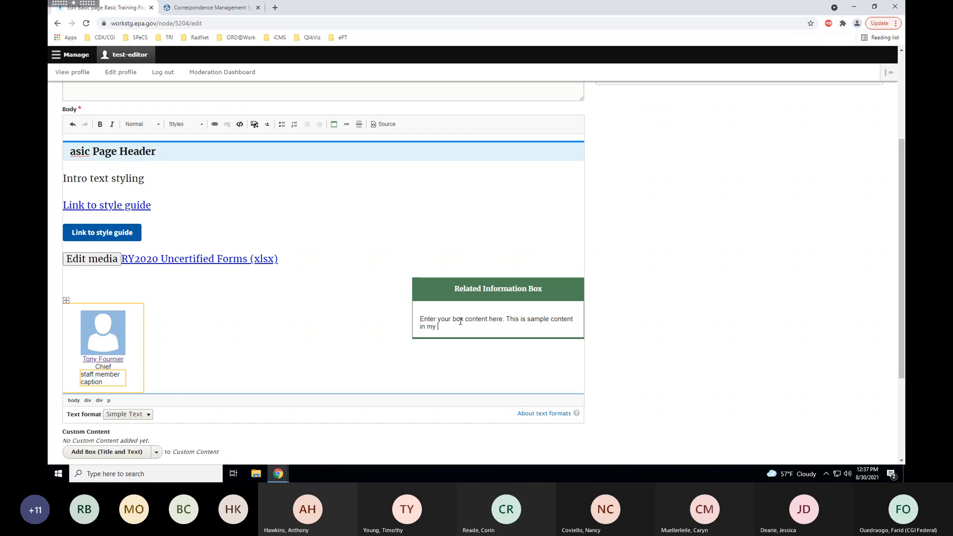
type("info box.")
left_click_drag(901, 160, 898, 241)
Save the page and scroll the view to check the Related Information Box.
left_click(70, 421)
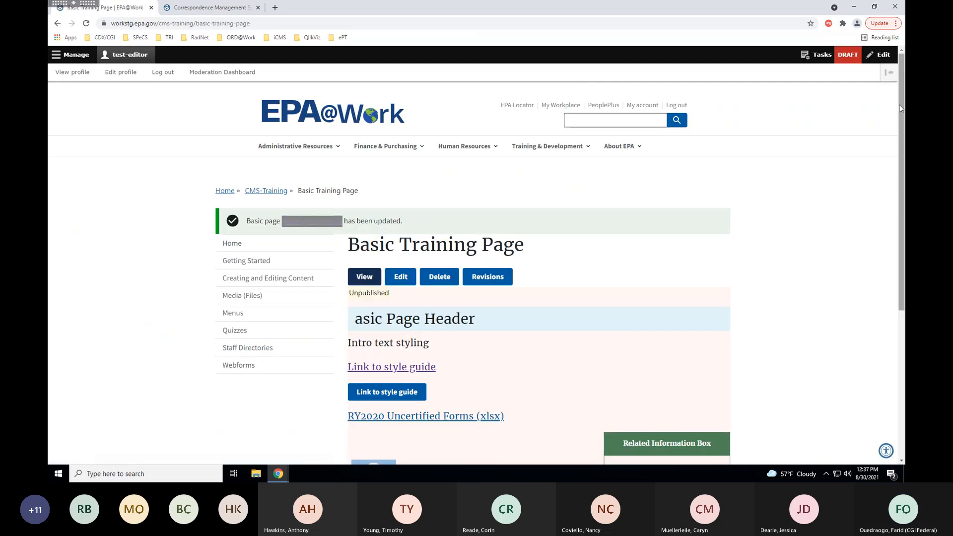
left_click_drag(903, 115, 905, 126)
scroll(668, 292, "down", 3)
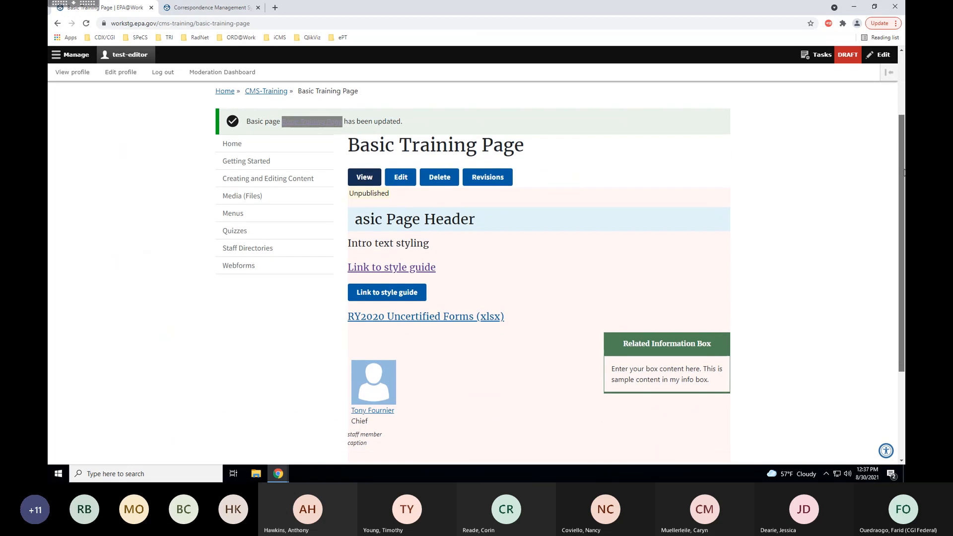
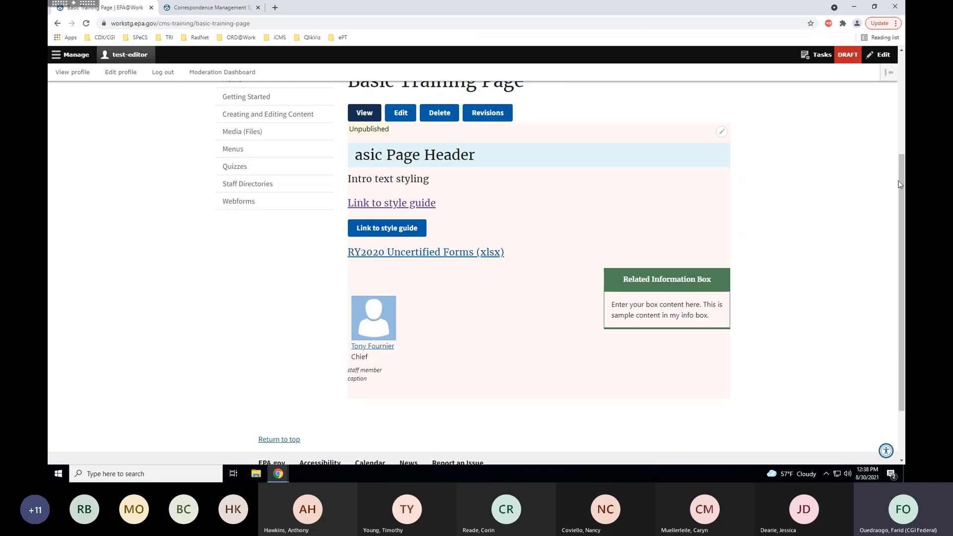
Scroll back to the top and open the Basic Training Page for editing.
scroll(888, 184, "up", 1)
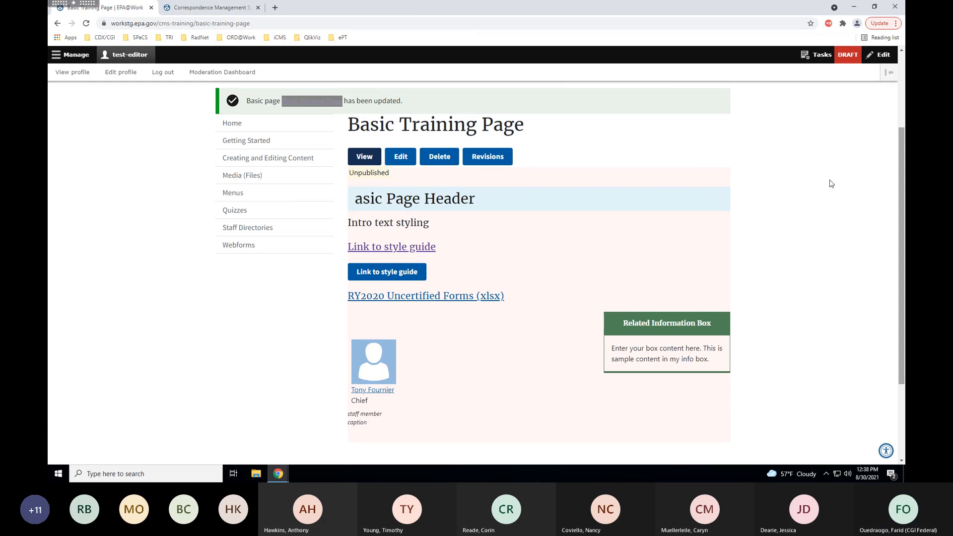
left_click(401, 156)
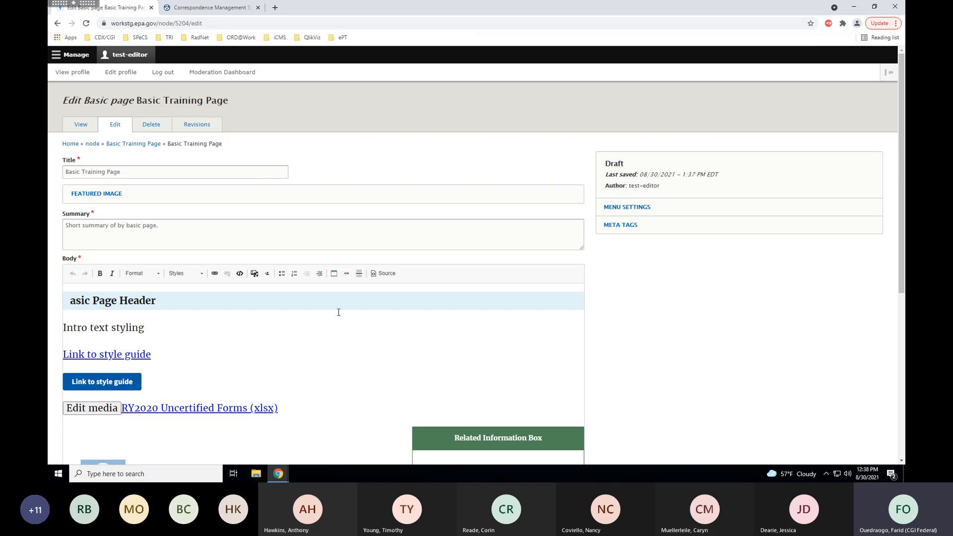
Delete the staff member block from the body.
scroll(428, 326, "down", 2)
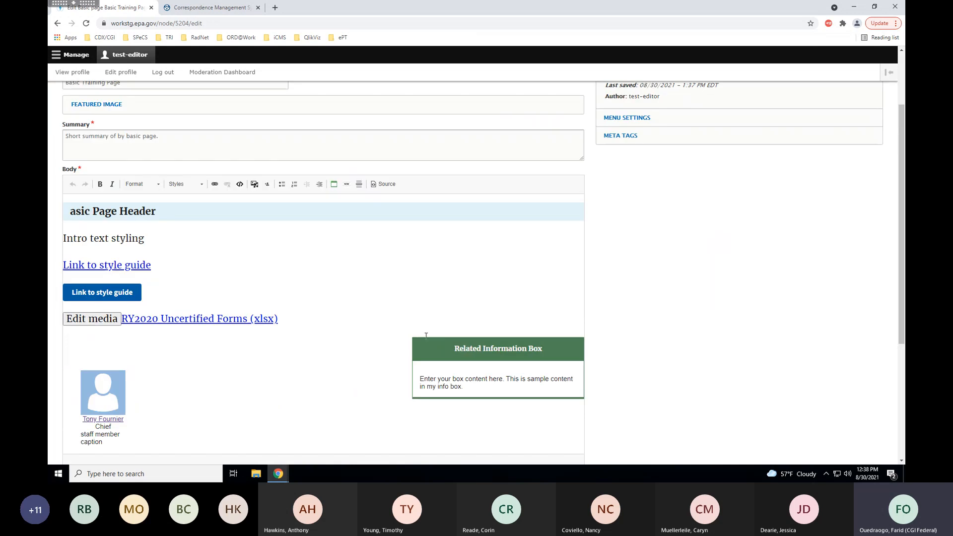
scroll(426, 336, "down", 1)
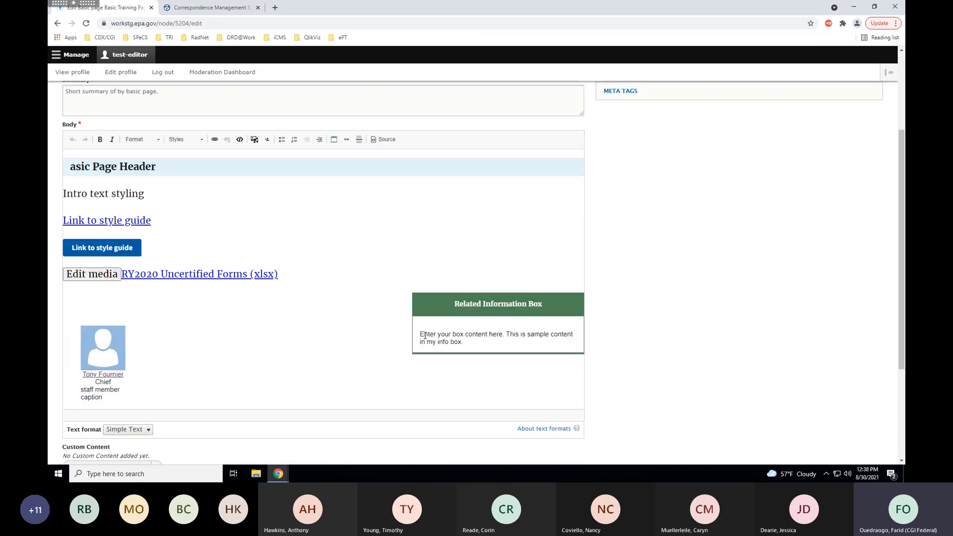
left_click(442, 299)
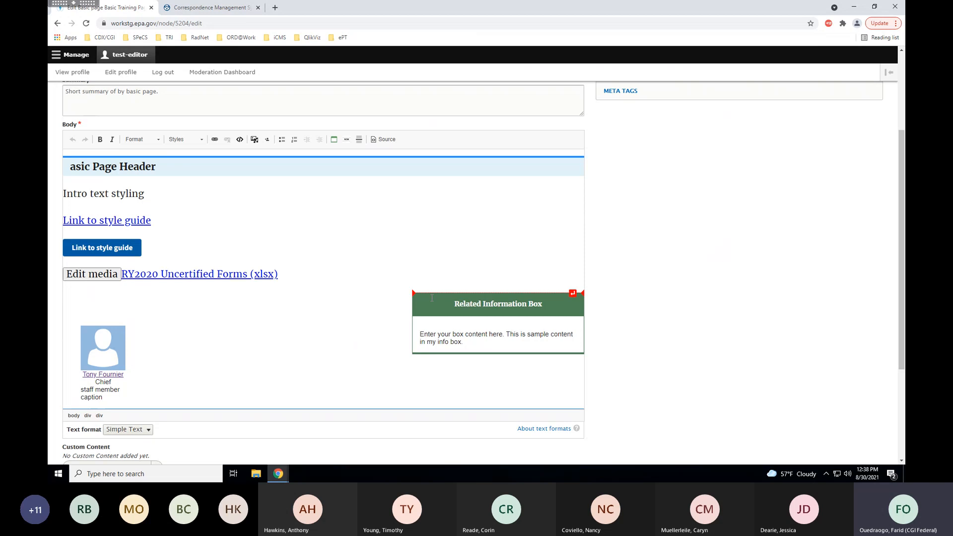
key("Up")
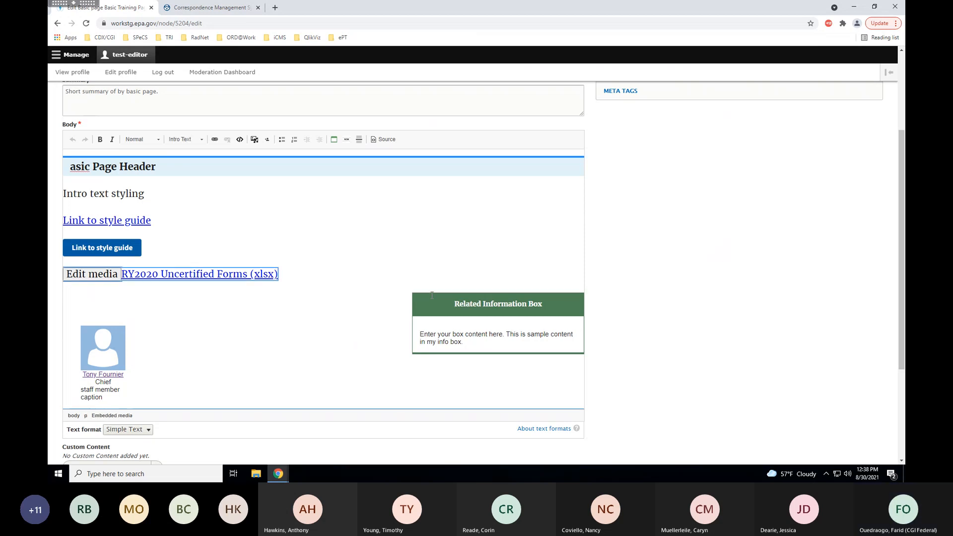
left_click(432, 294)
key("Up")
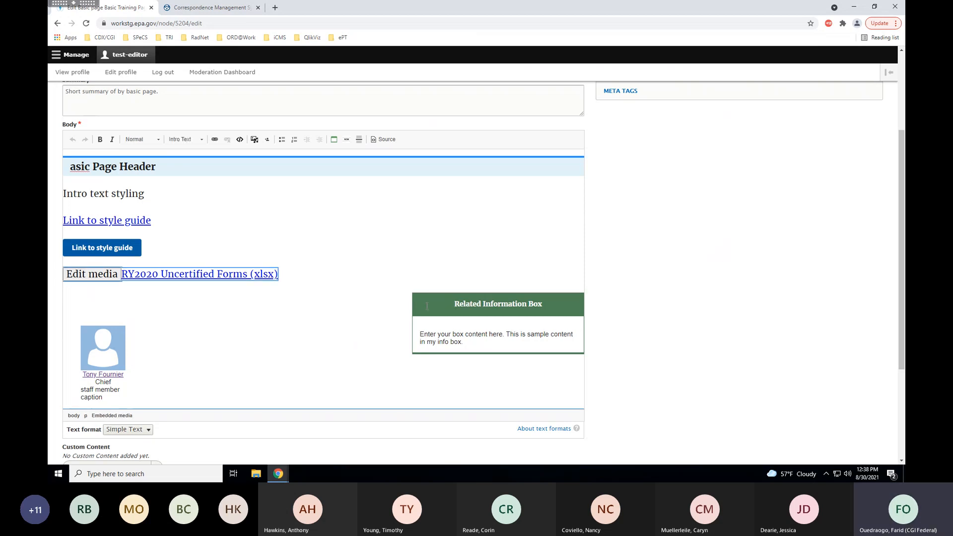
left_click(420, 295)
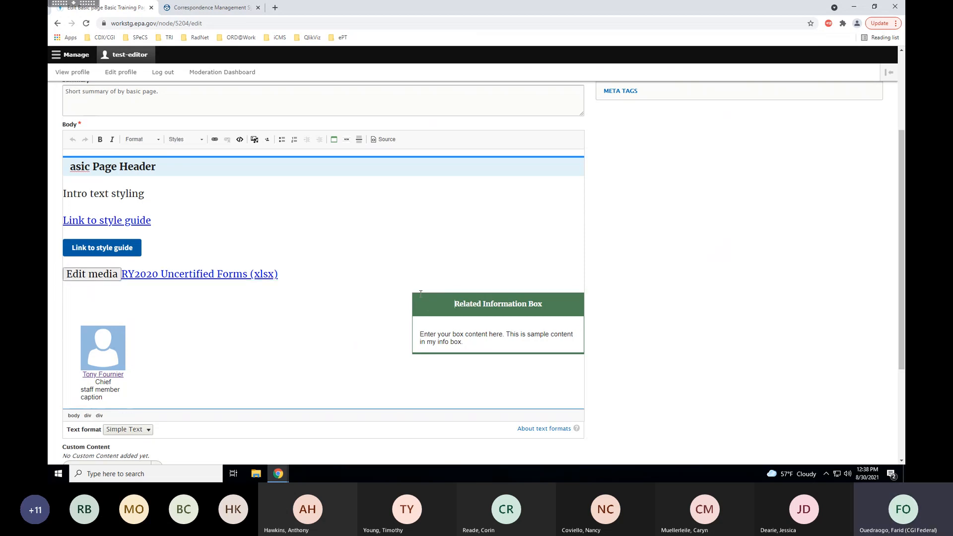
left_click(422, 320)
key("Delete")
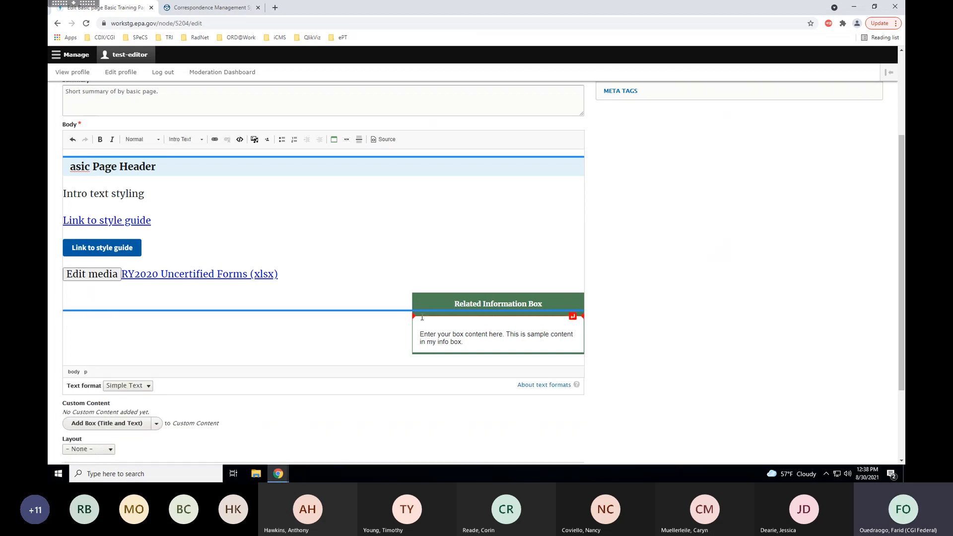
Remove 'Related' from the box heading and delete the embedded RY2020 forms file.
key("Up")
left_click(421, 295)
key("Up")
left_click(421, 293)
key("ctrl+Delete")
left_click(397, 327)
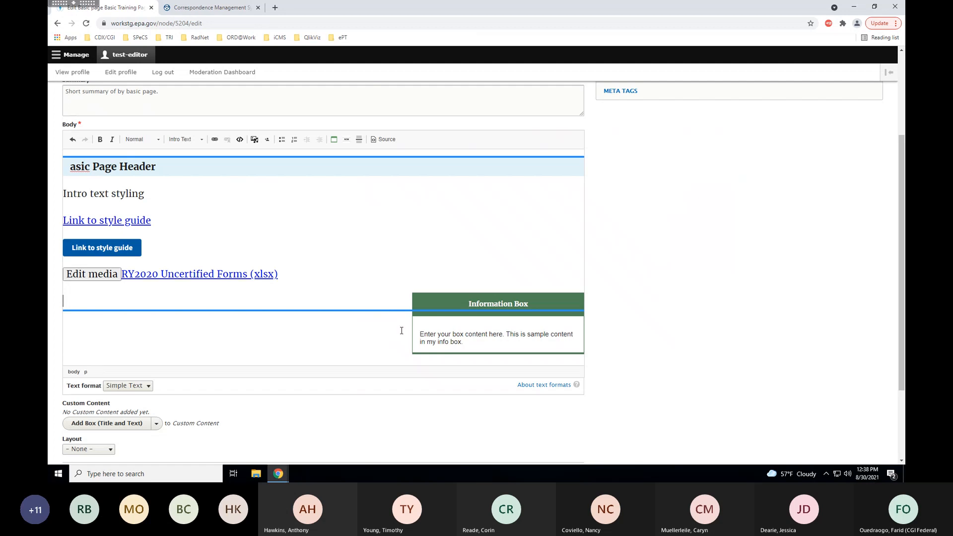
left_click(487, 342)
left_click(387, 356)
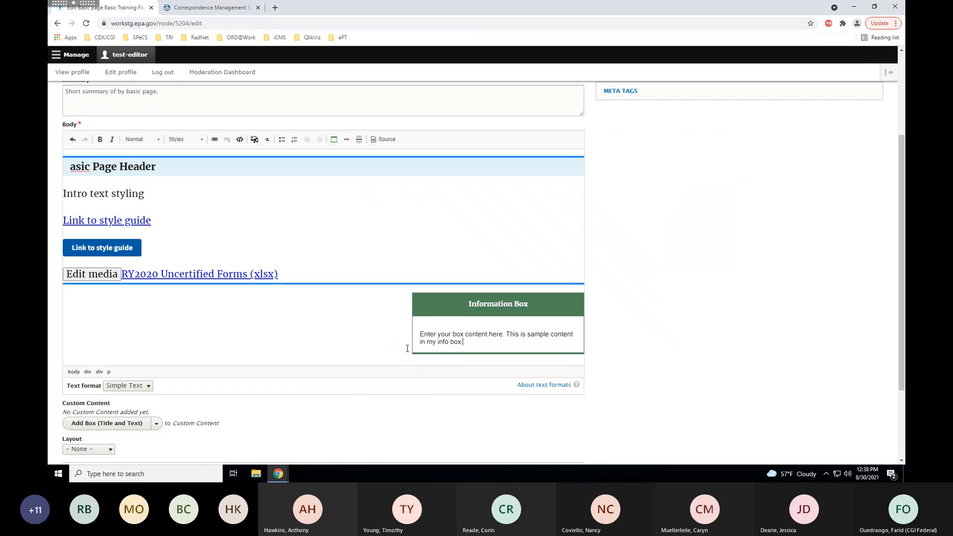
key("Left")
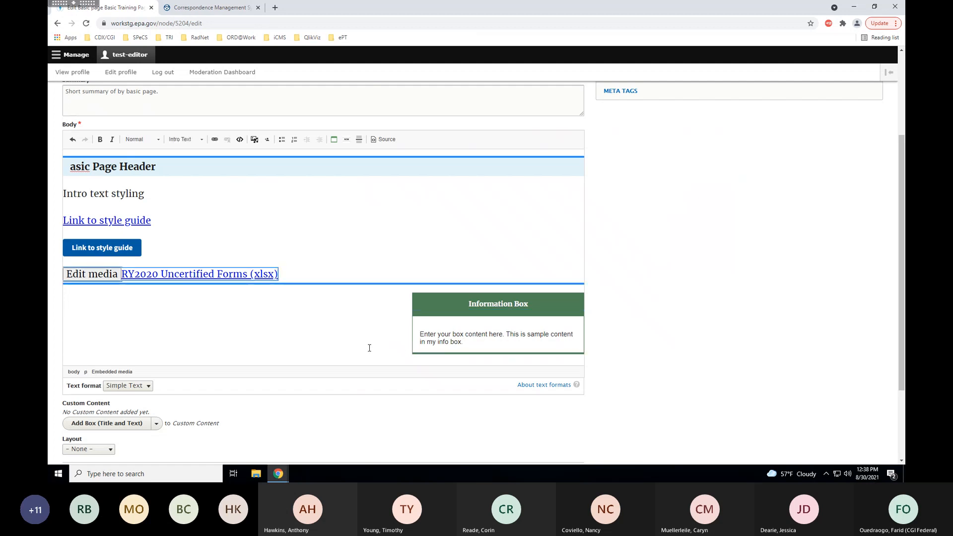
key("Delete")
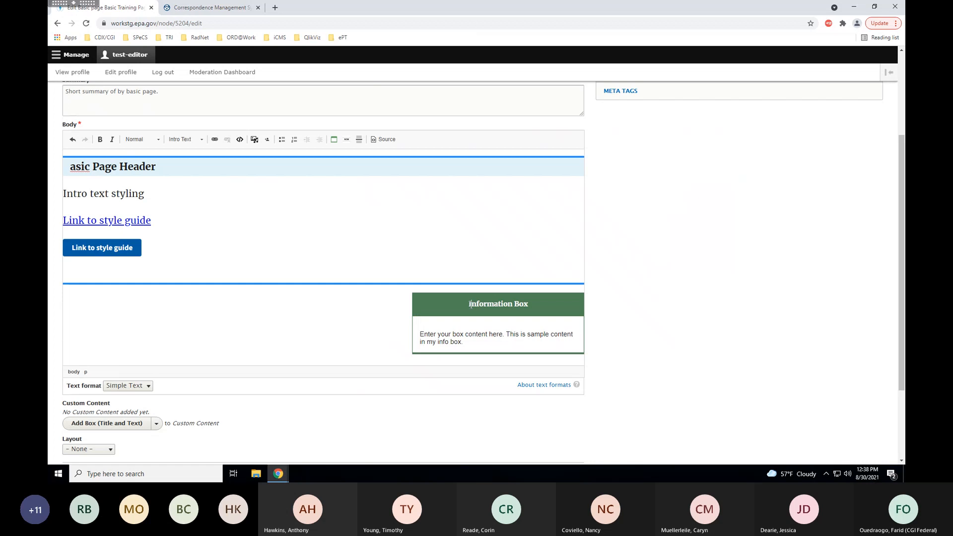
key("BackSpace")
Erase the Information Box's body text and heading so the box is gone.
left_click(450, 304)
key("BackSpace")
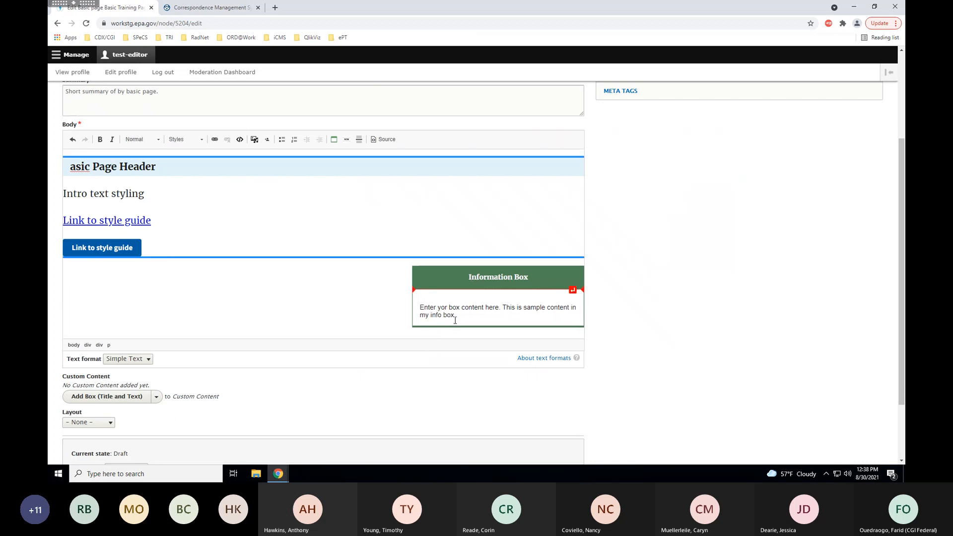
left_click(467, 328)
key("BackSpace")
key("BackSpace")
left_click_drag(452, 316, 418, 305)
key("BackSpace")
key("BackSpace")
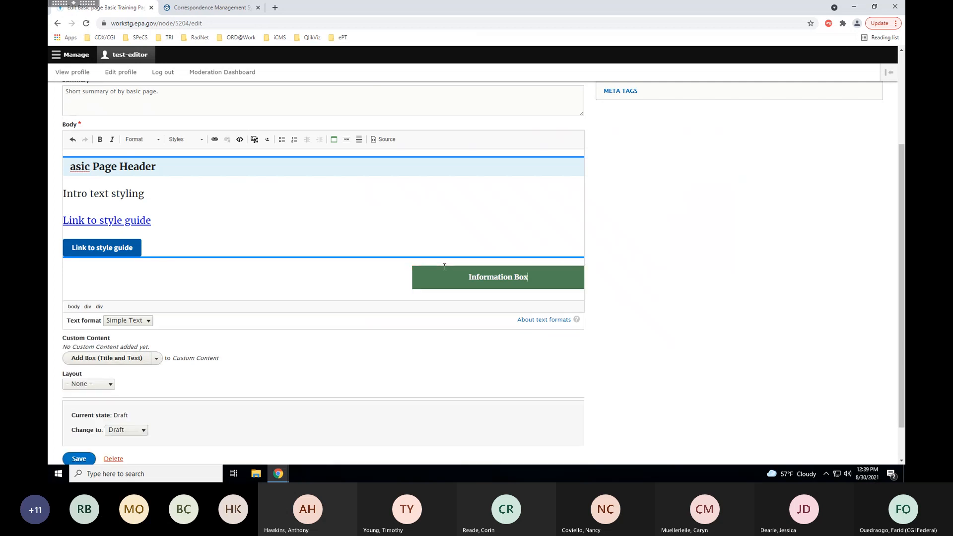
key("BackSpace")
key("BackSpace")
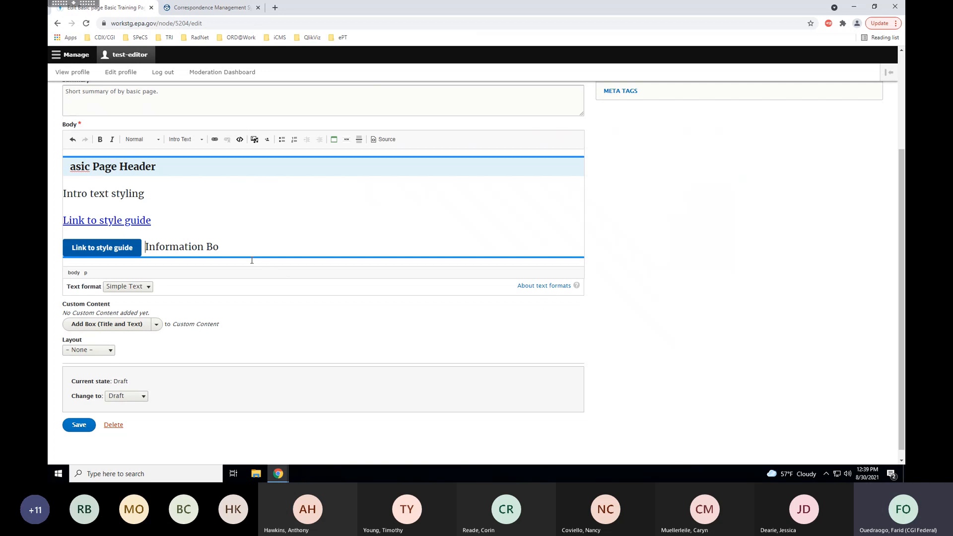
key("BackSpace")
key("BackSpace")
key("BackSpace")
key("BackSpace")
key("BackSpace")
key("BackSpace")
key("BackSpace")
key("BackSpace")
key("BackSpace")
key("BackSpace")
key("BackSpace")
key("BackSpace")
key("BackSpace")
key("BackSpace")
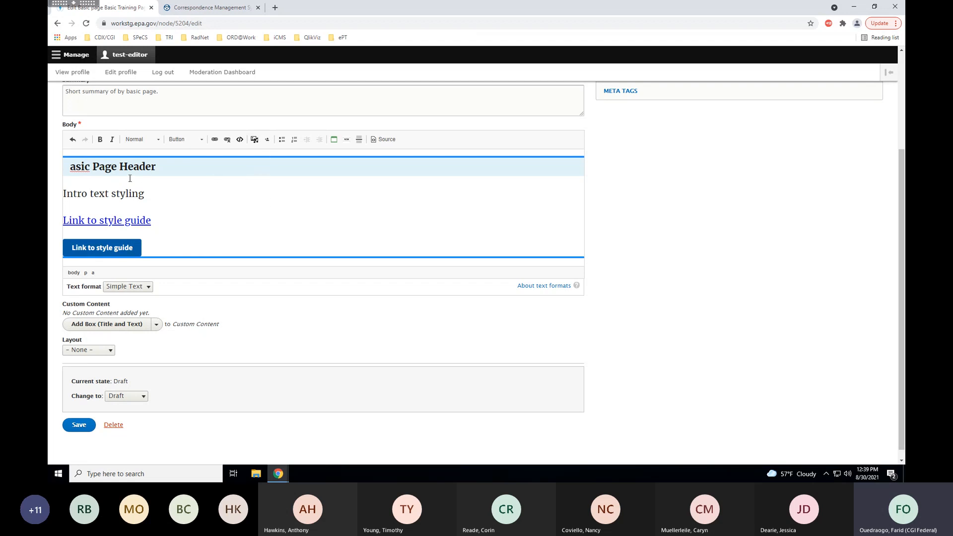
Restore the missing B in 'Basic Page Header' and select the 'Intro text styling' line.
left_click(70, 166)
type("B")
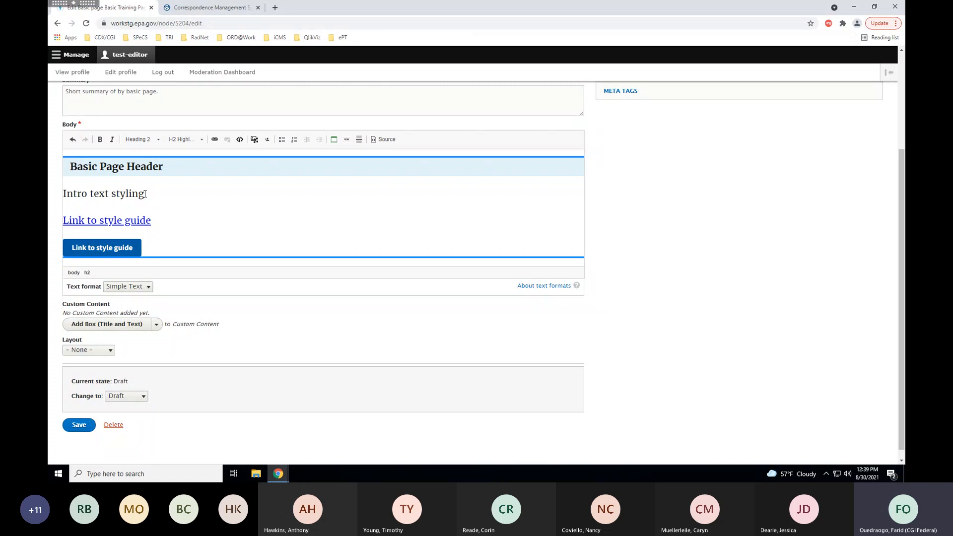
left_click_drag(145, 194, 62, 194)
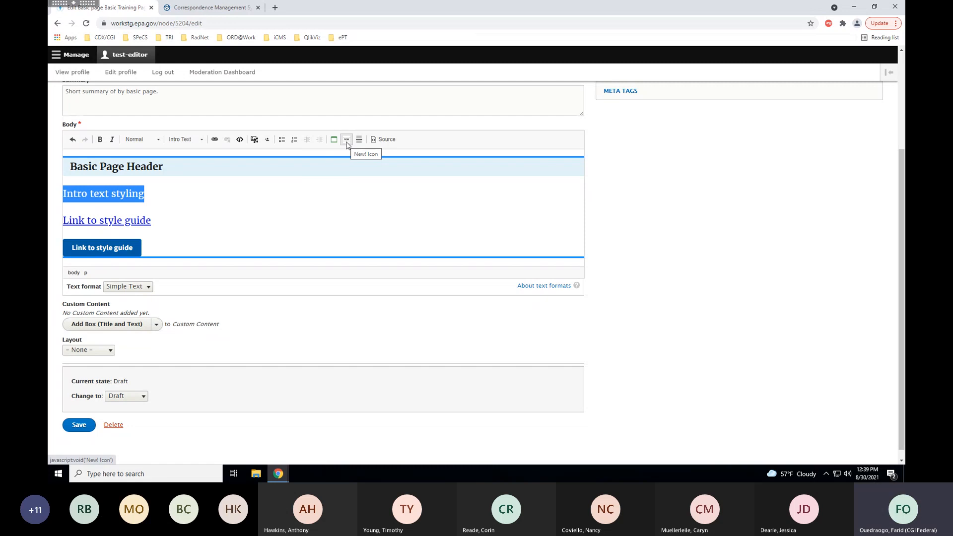
Add a NEW badge before 'Intro text styling' and switch the body to HTML source.
left_click(347, 140)
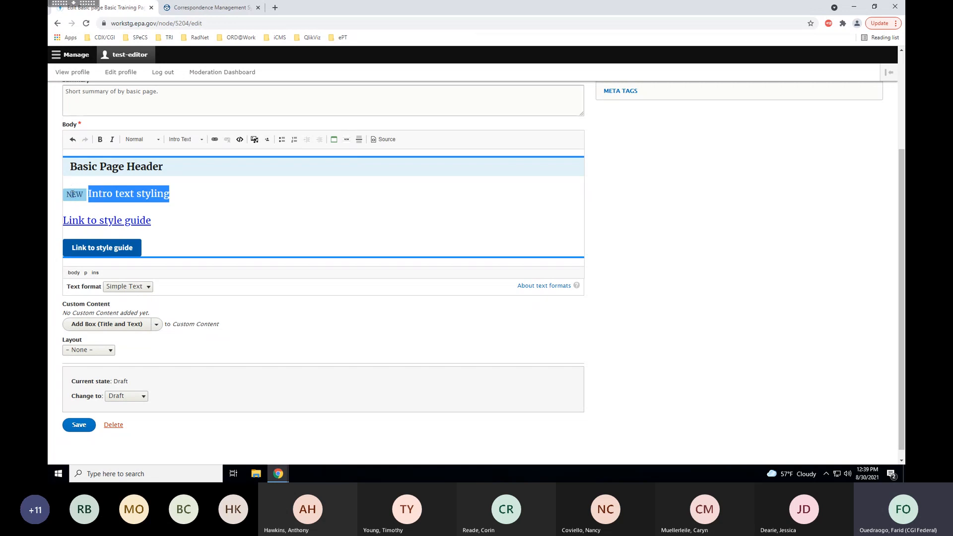
left_click(192, 205)
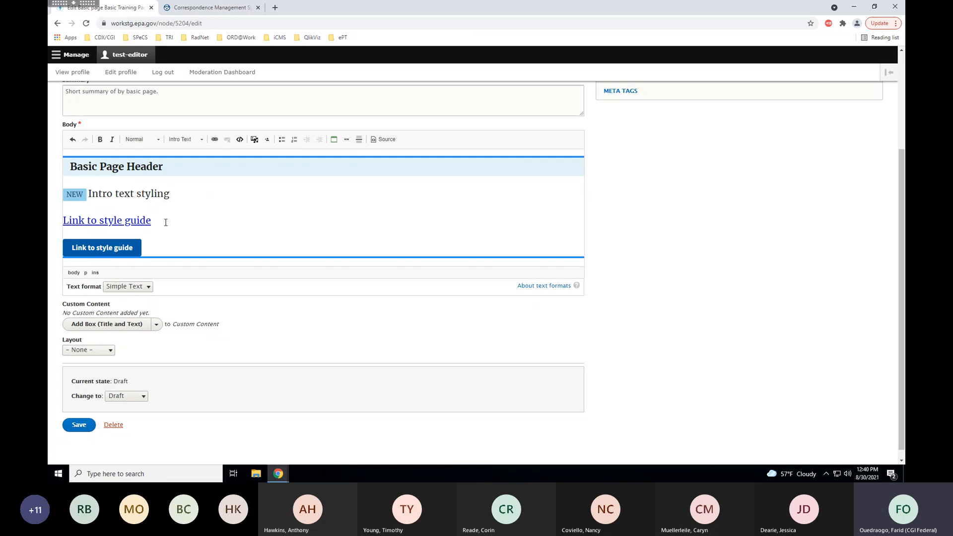
left_click(384, 141)
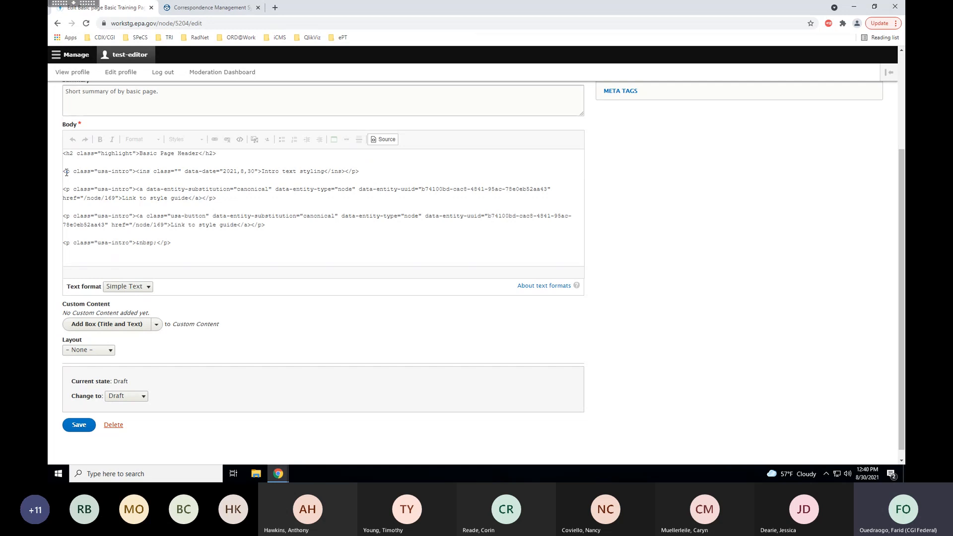
Change the NEW badge's data-date from 2021,8,30 to 2021,9,30 in the markup.
left_click(259, 170)
left_click_drag(259, 171, 181, 173)
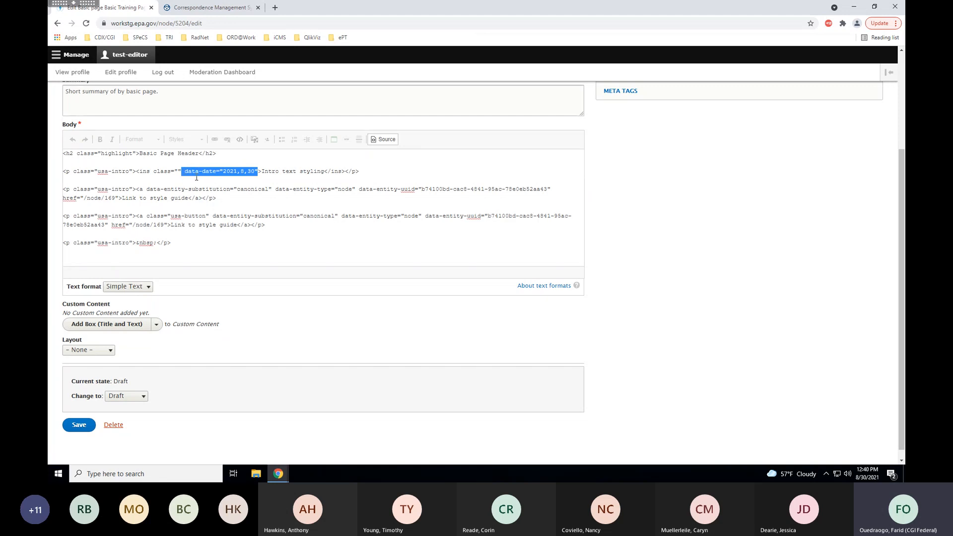
left_click(227, 173)
left_click_drag(224, 171, 254, 173)
left_click(244, 171)
key("BackSpace")
type("9")
Back in rendered view, add a second NEW badge before 'Intro text styling' and save.
left_click(381, 142)
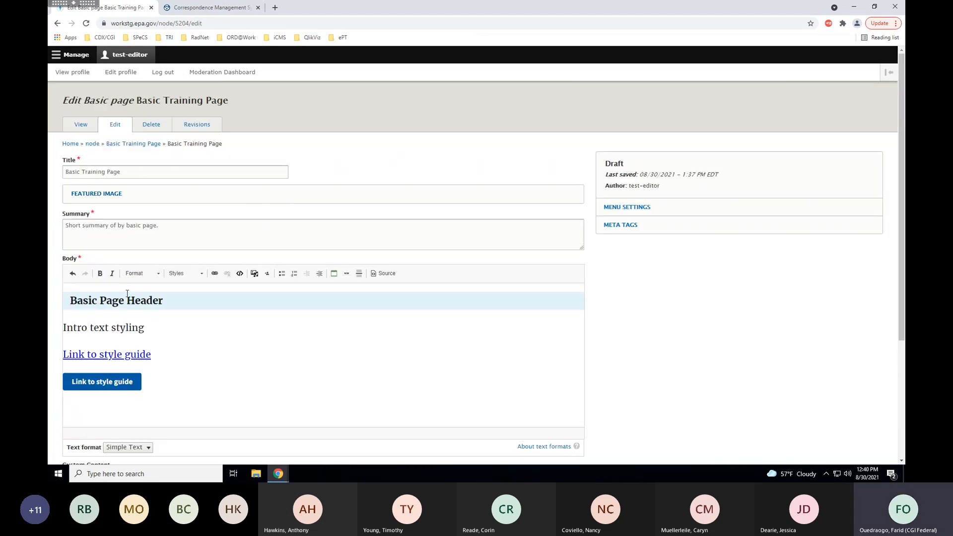
left_click_drag(164, 330, 52, 327)
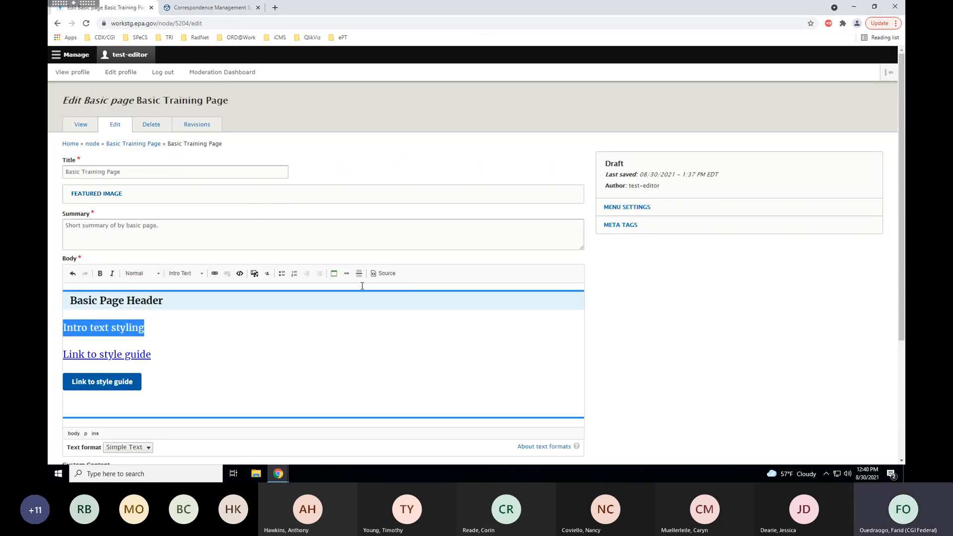
left_click(343, 274)
scroll(225, 343, "down", 3)
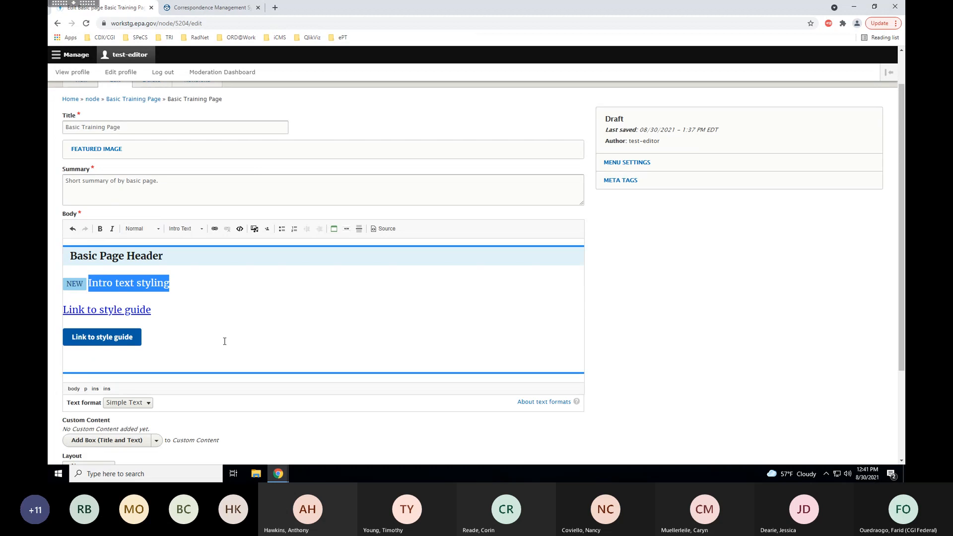
left_click(79, 452)
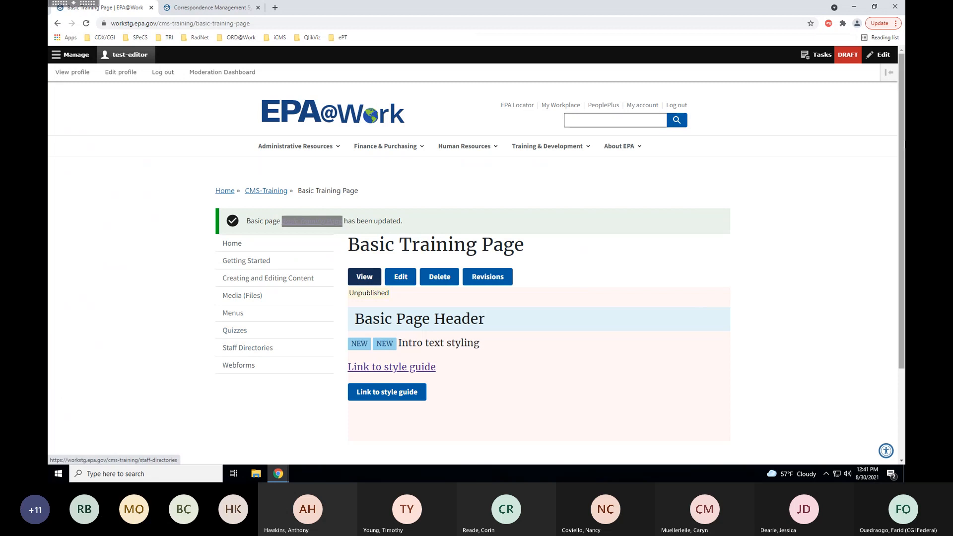
Scroll the saved Basic Training Page and reopen its edit form.
mouse_move(901, 140)
left_mouse_down()
mouse_move(901, 169)
mouse_move(901, 147)
left_mouse_up()
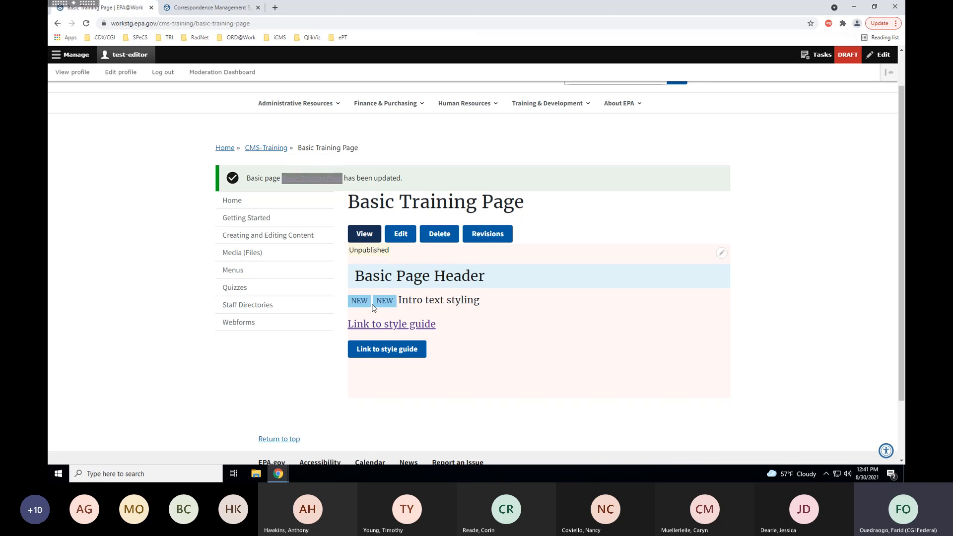
left_click(405, 241)
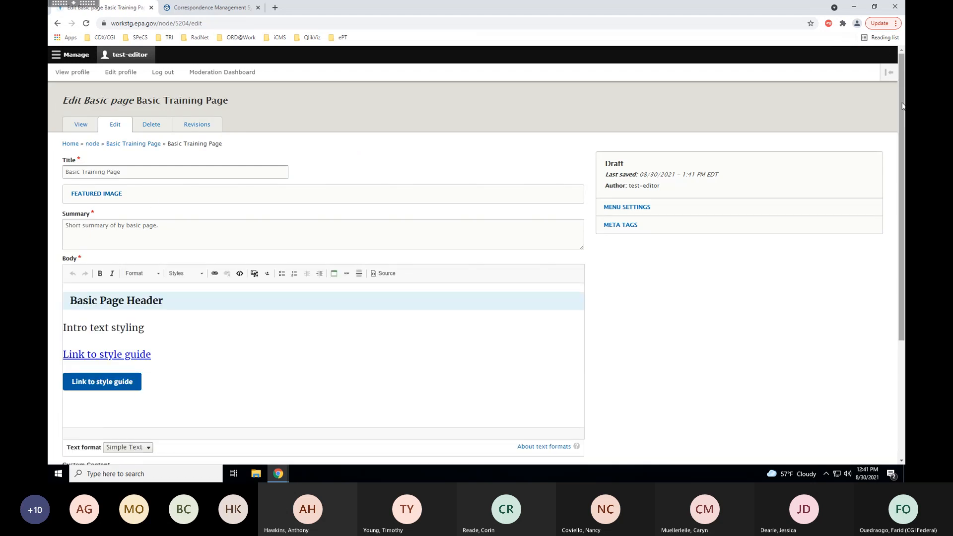
Choose Rich text from the Body field's Text format dropdown.
left_click_drag(903, 106, 896, 160)
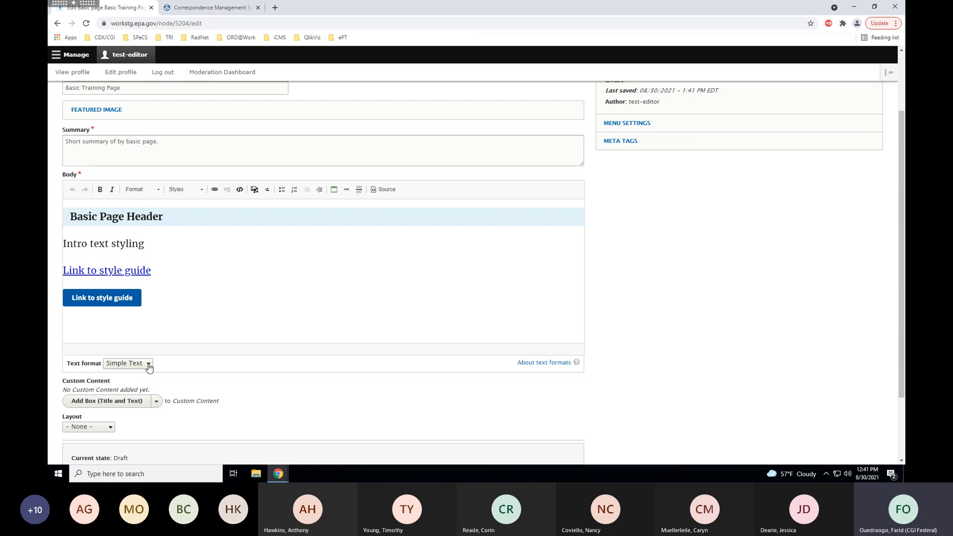
left_click(149, 366)
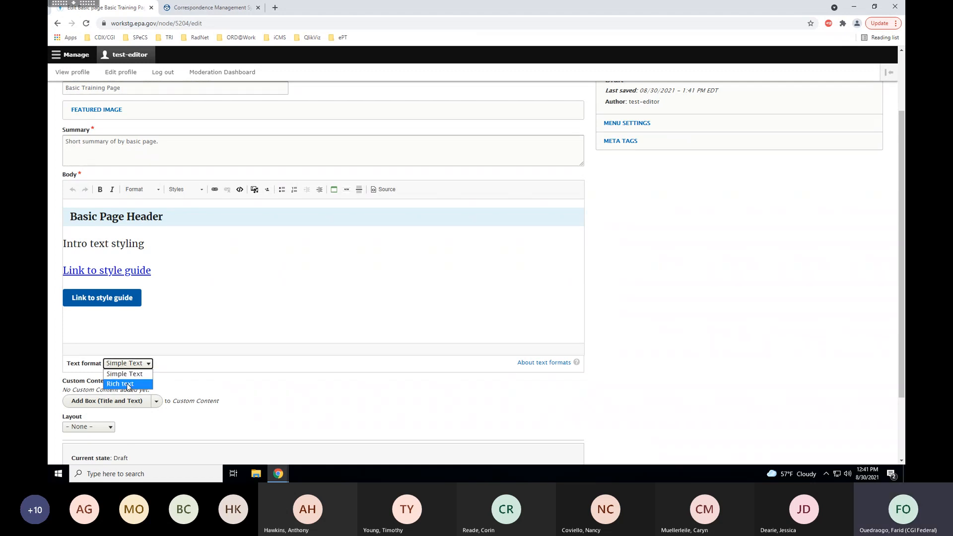
left_click(128, 385)
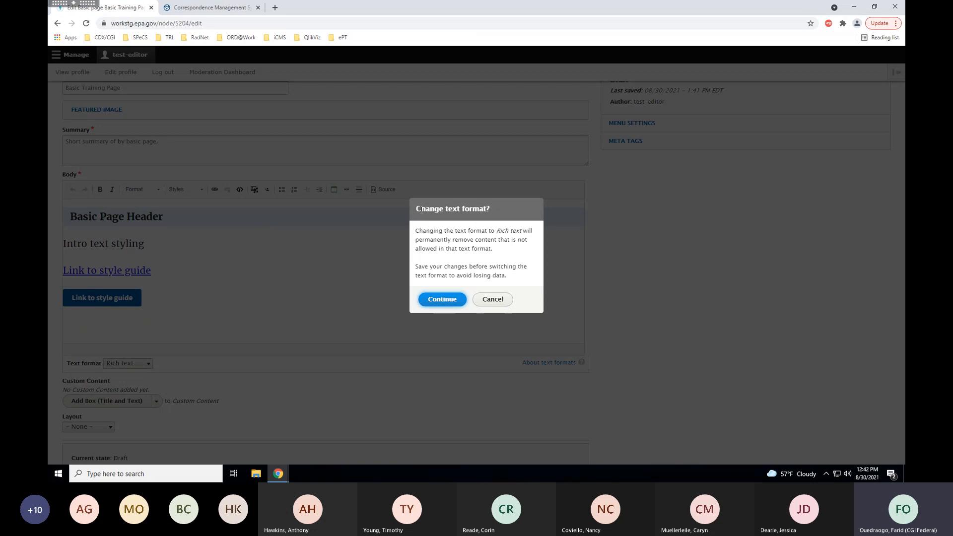
Confirm the Change text format dialog with Continue to apply Rich text.
left_click(442, 299)
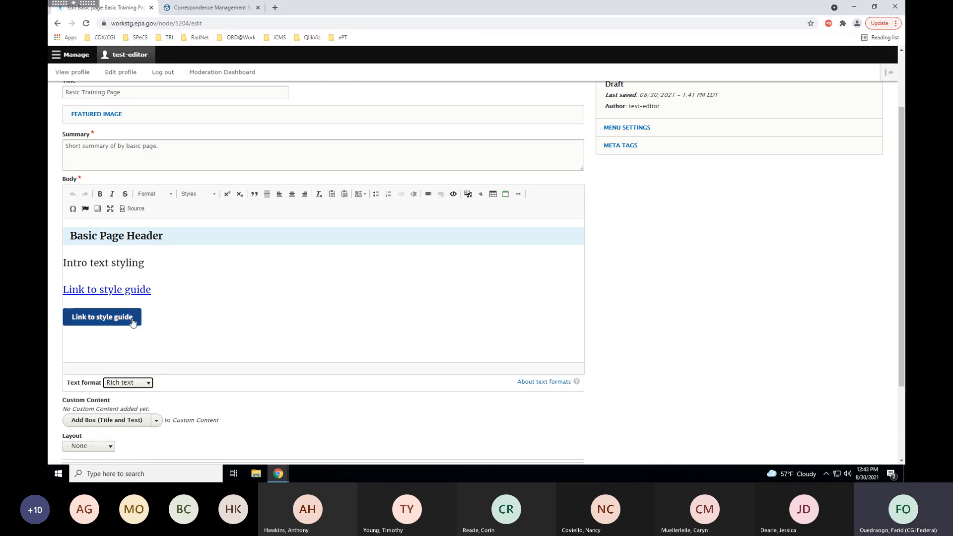
Add a paragraph 'This is a simple quote' below the style-guide button and select it.
left_click(171, 317)
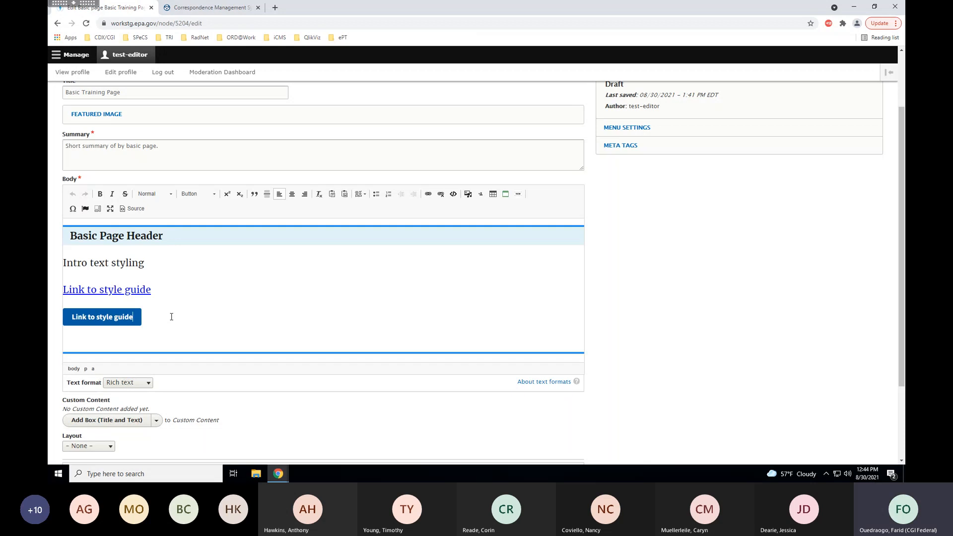
key("Return")
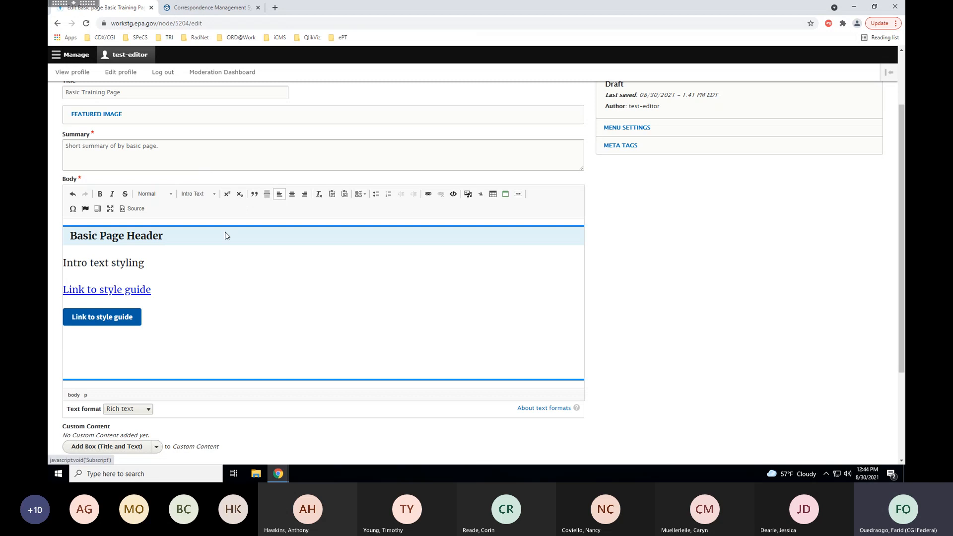
type("YThis")
key("BackSpace")
key("BackSpace")
key("BackSpace")
key("BackSpace")
key("BackSpace")
key("BackSpace")
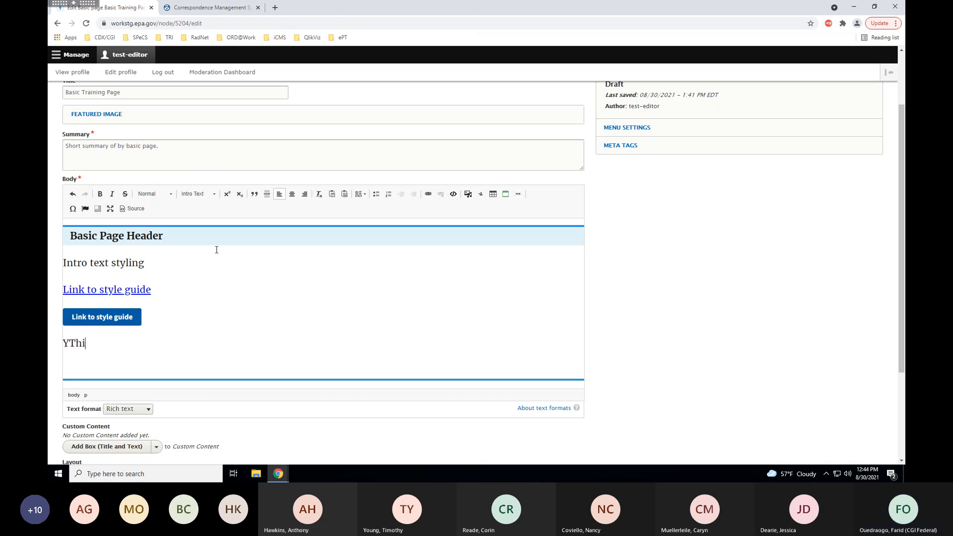
key("Return")
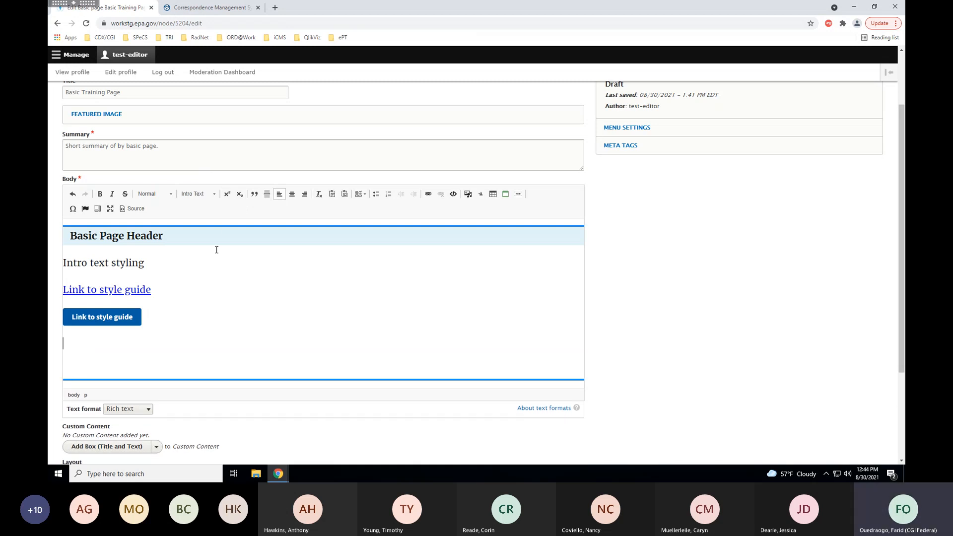
type("This is a simple quote")
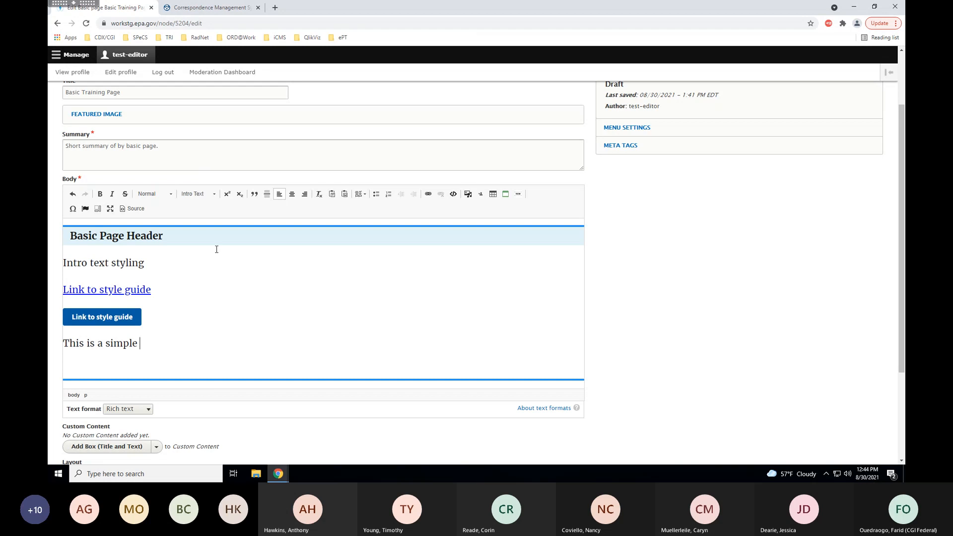
key("ctrl+shift+Left")
key("ctrl+shift+Left")
key("ctrl+shift+Left")
key("ctrl+shift+Left")
key("ctrl+shift+Left")
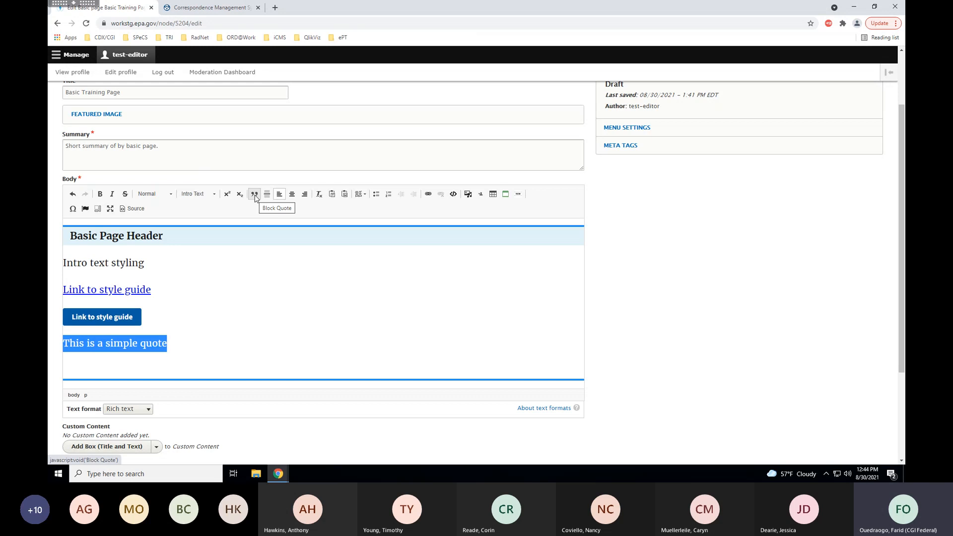
Turn 'This is a simple quote' into a block quote with the Pull Quote style.
left_click(254, 197)
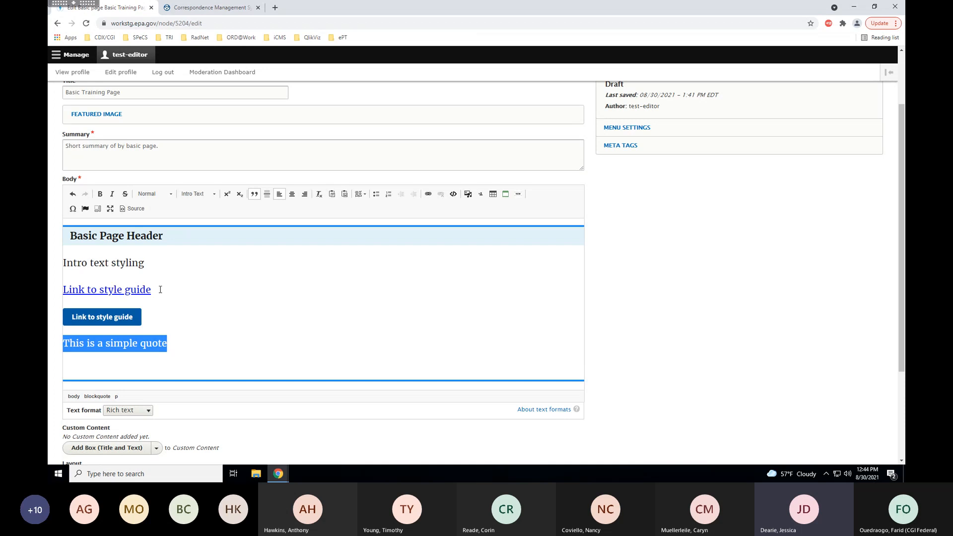
left_click(216, 197)
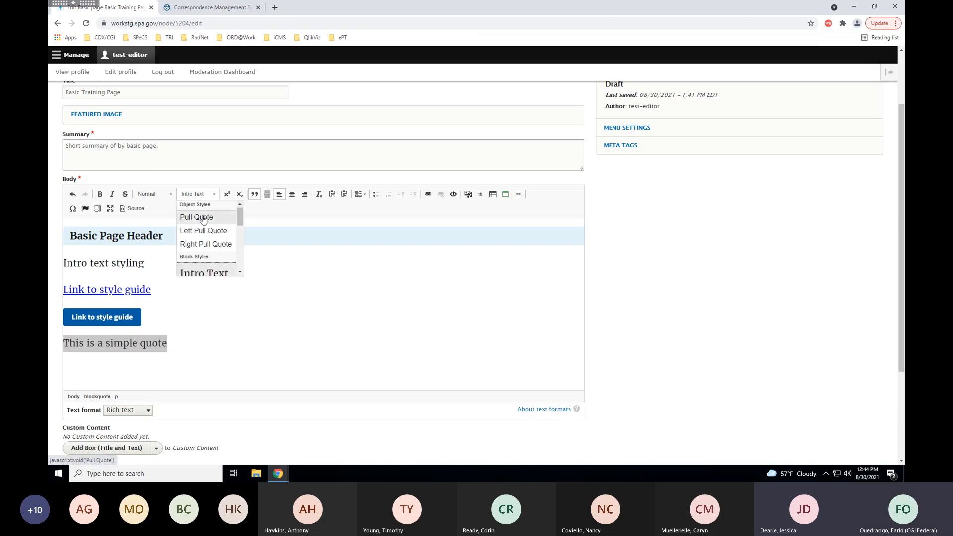
scroll(202, 253, "down", 5)
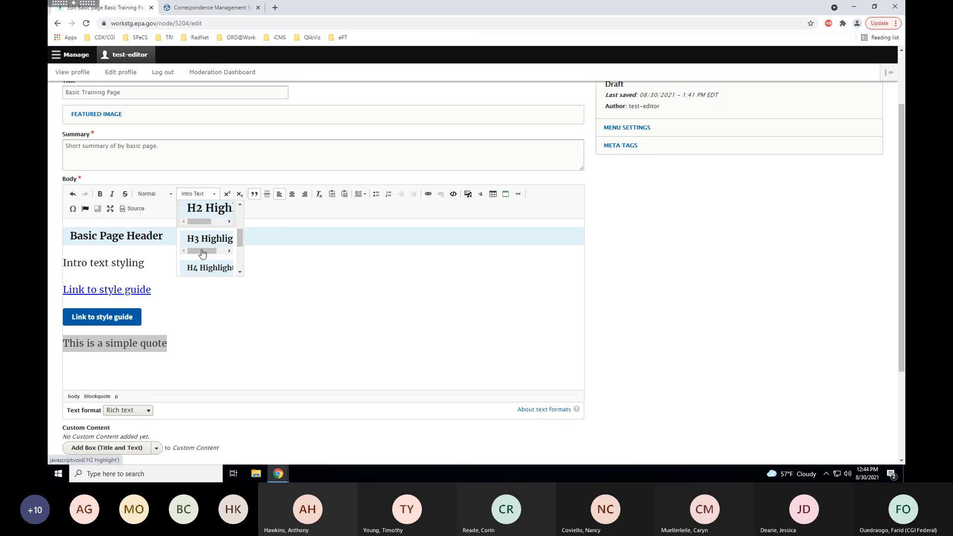
scroll(202, 254, "down", 2)
scroll(203, 253, "up", 7)
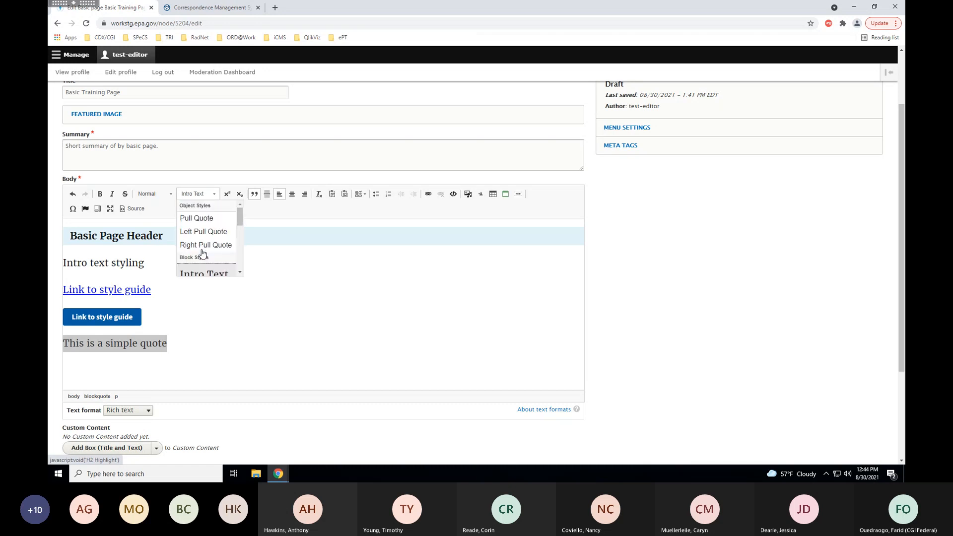
left_click(199, 219)
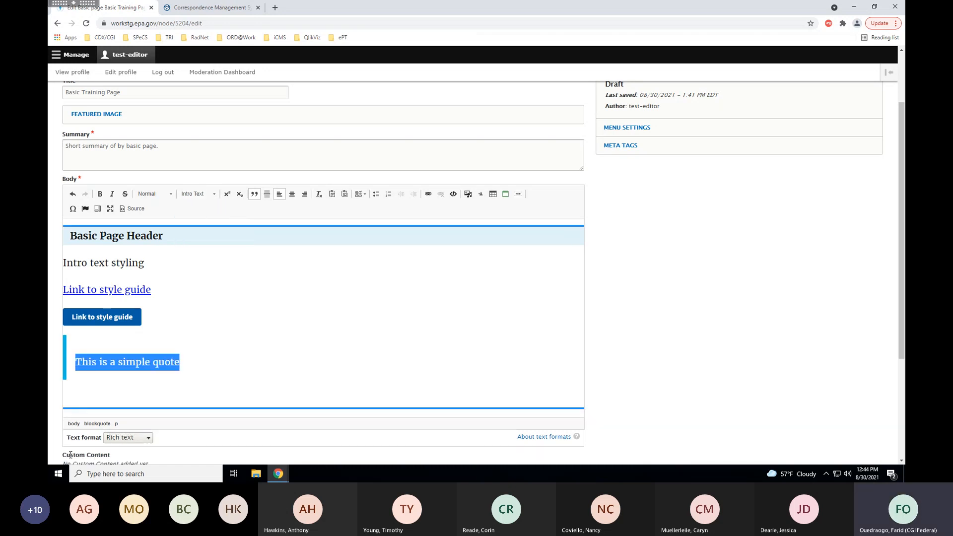
Restyle the quote as a Left Pull Quote, then as a Right Pull Quote.
left_click(168, 345)
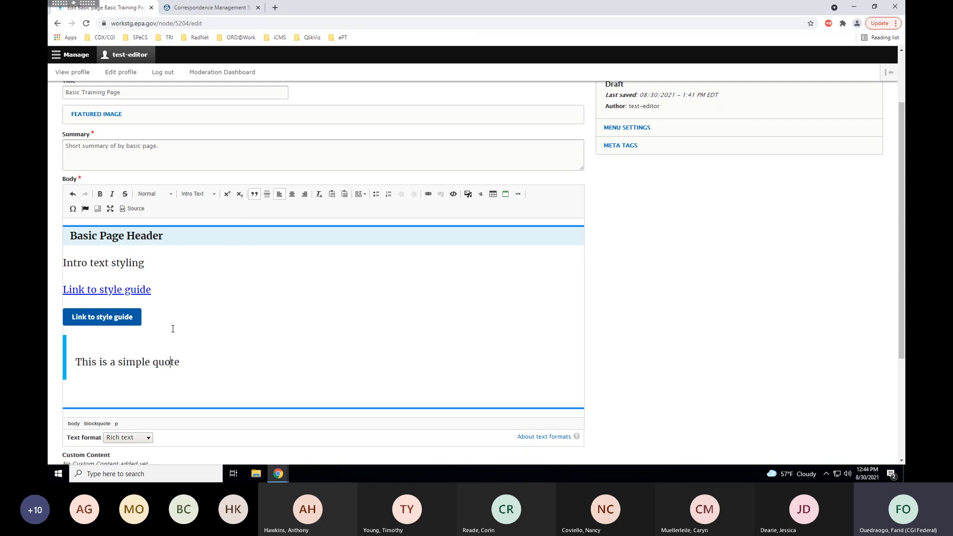
left_click_drag(179, 366, 76, 363)
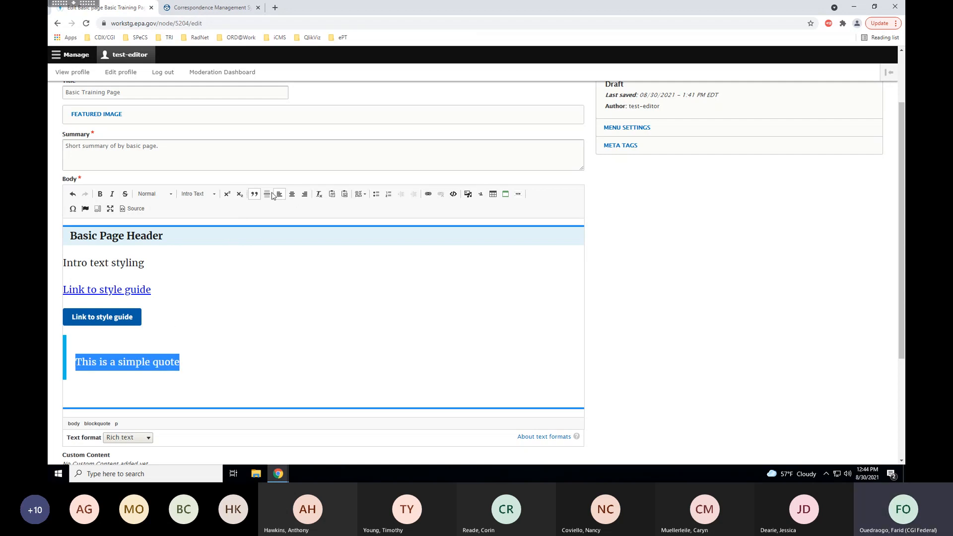
left_click(214, 195)
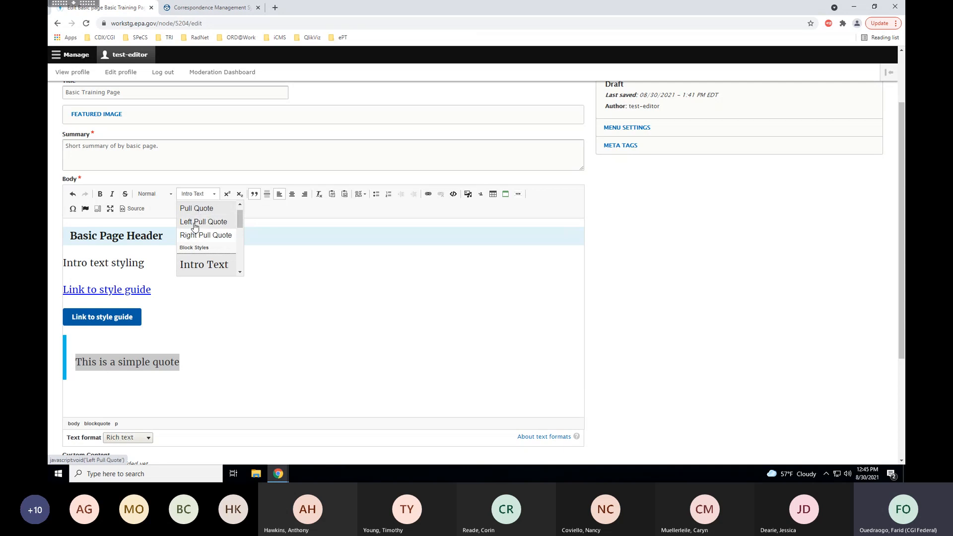
left_click(195, 227)
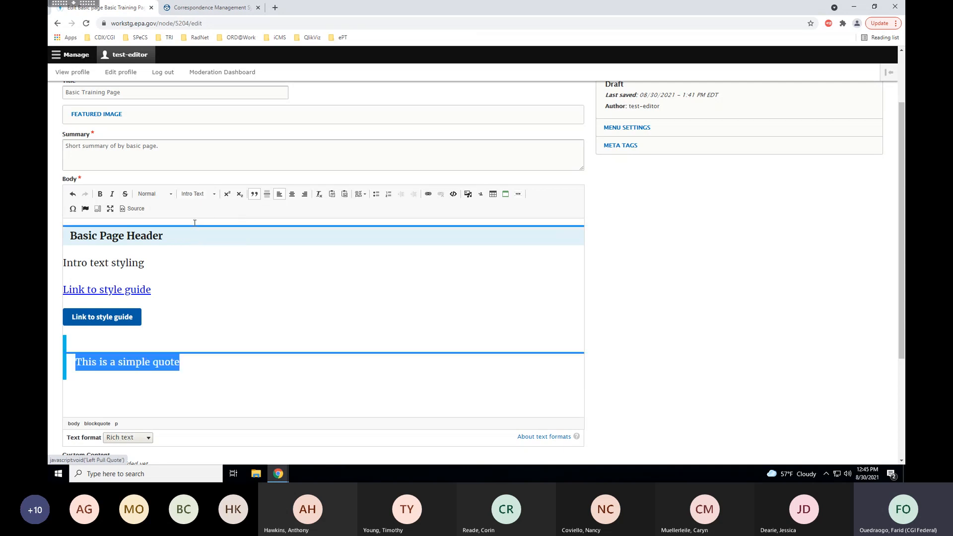
left_click(186, 358)
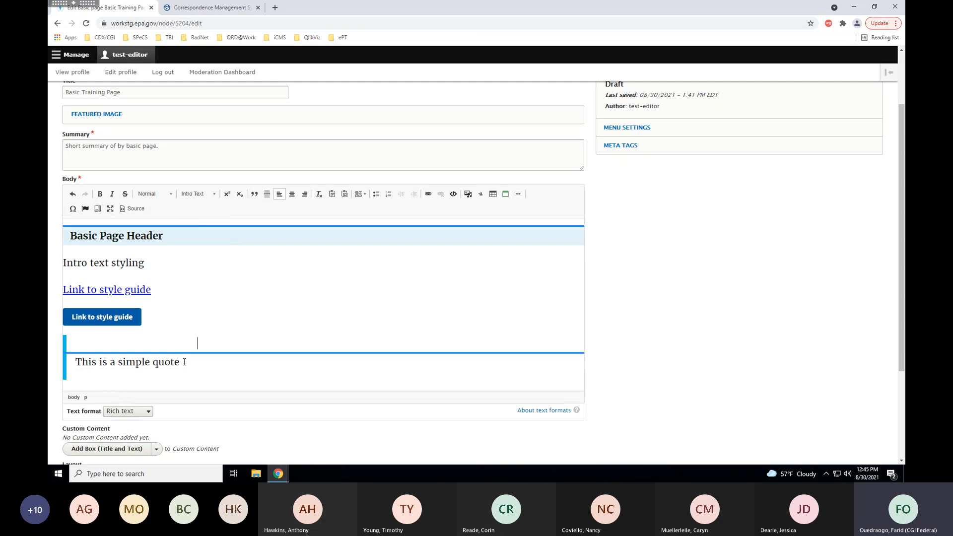
left_click_drag(181, 361, 75, 361)
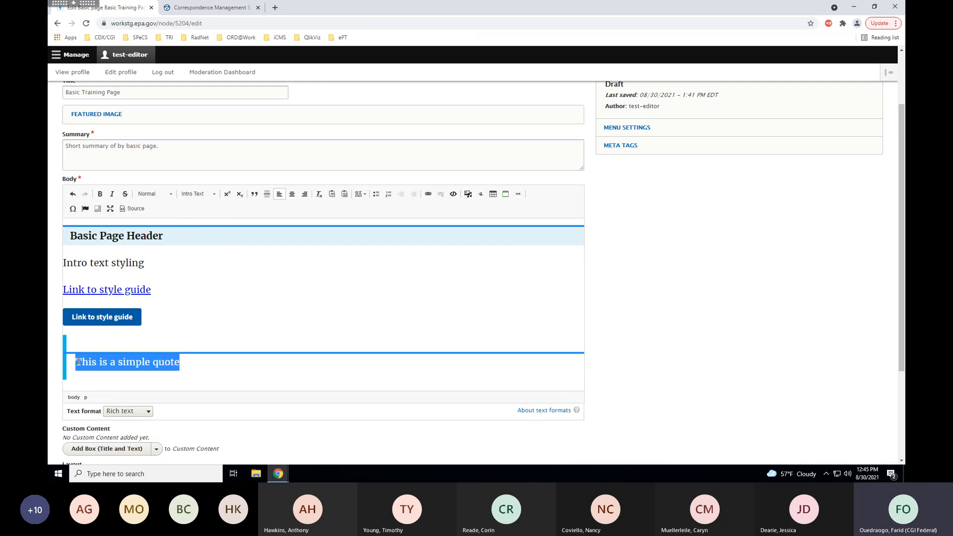
left_click(215, 195)
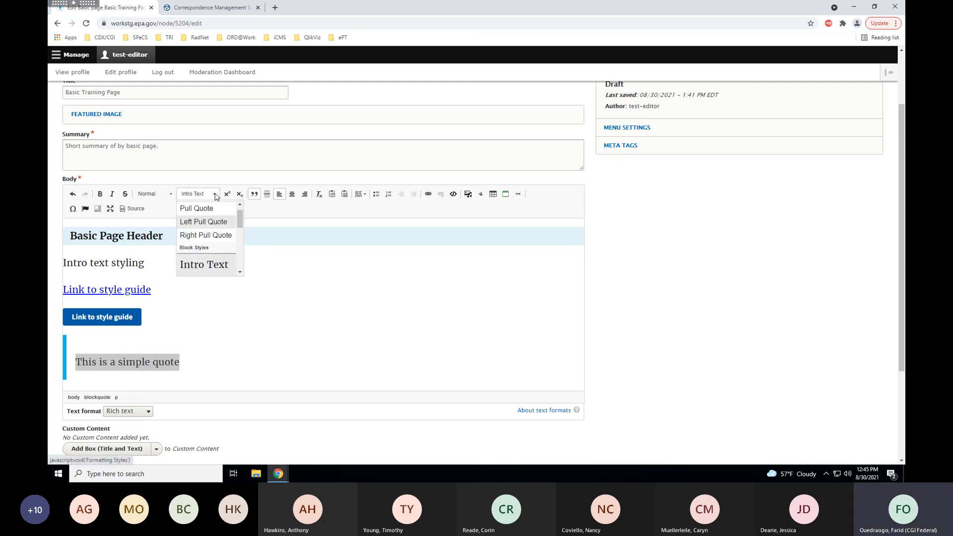
left_click(210, 234)
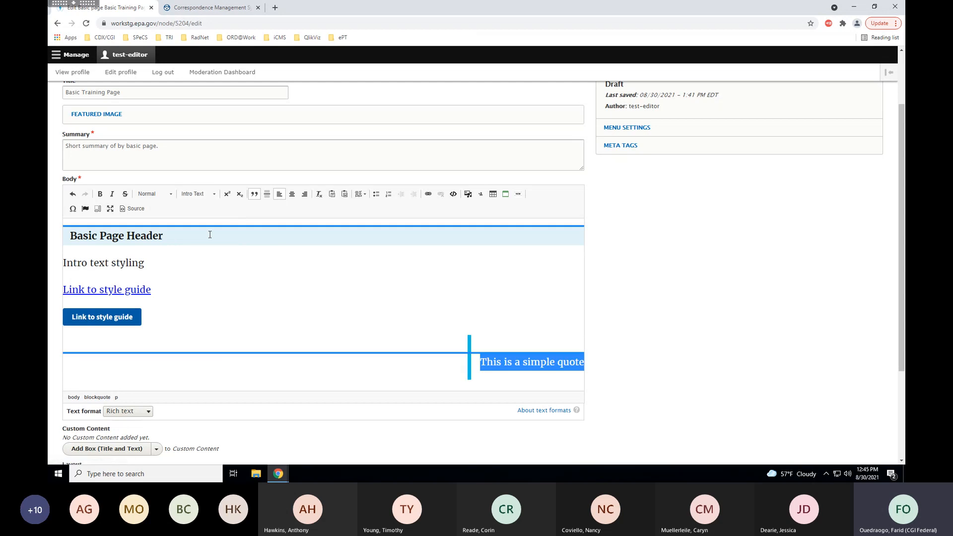
Add an empty paragraph below the button.
left_click(421, 375)
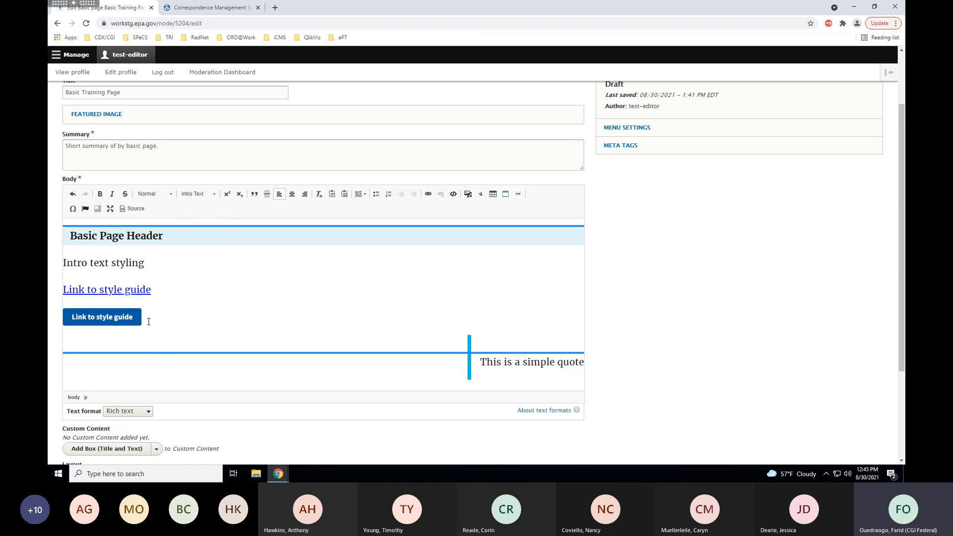
key("Return")
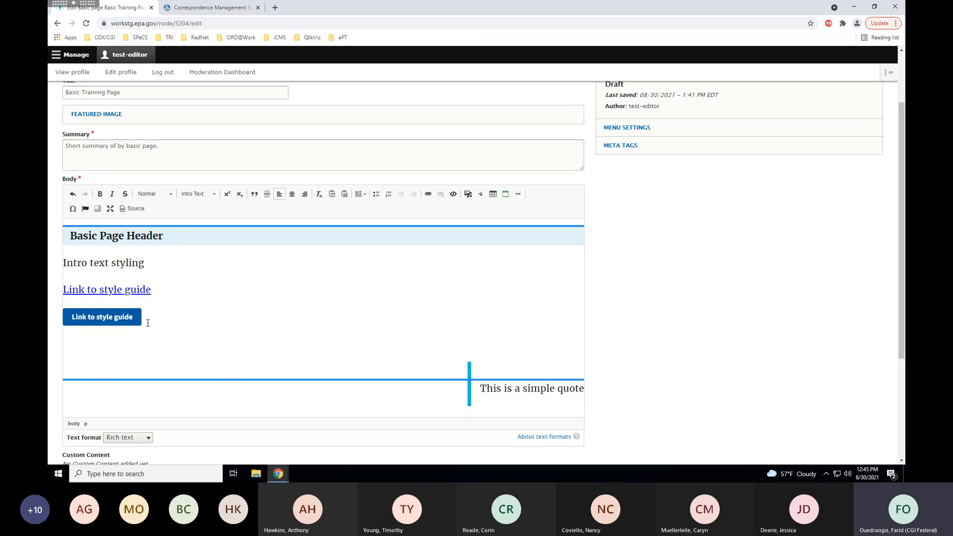
left_click(217, 195)
left_click(289, 274)
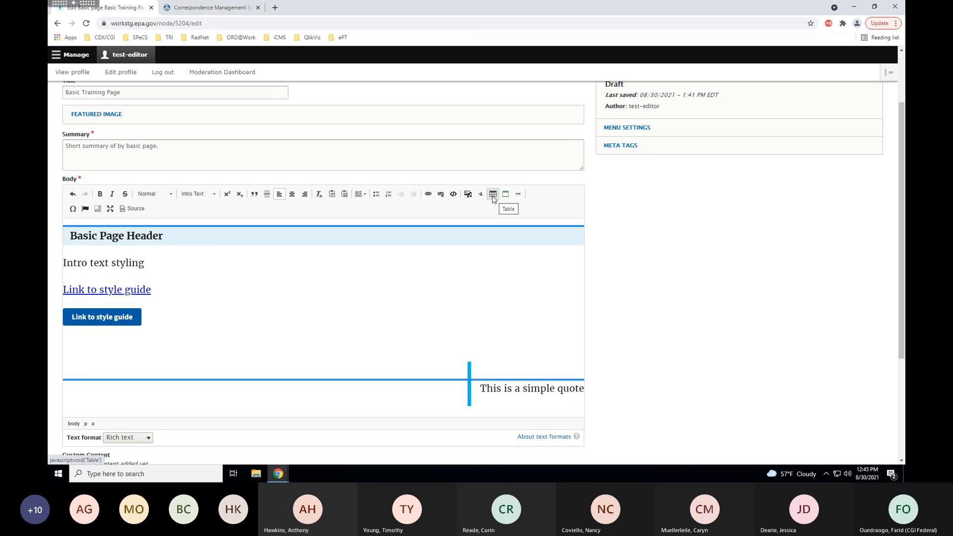
Insert a 3-row, 2-column table with a first-row header and caption 'data table caption'.
left_click(493, 198)
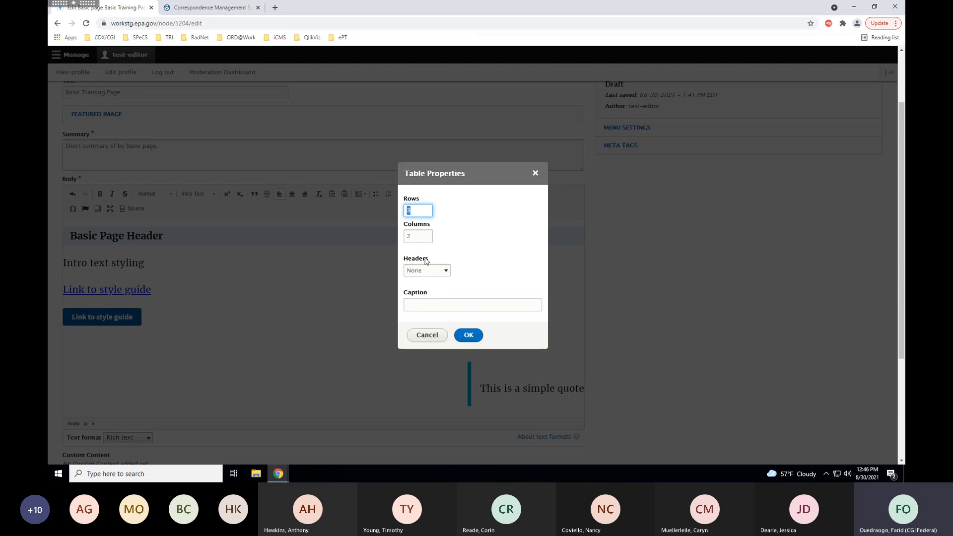
left_click(447, 271)
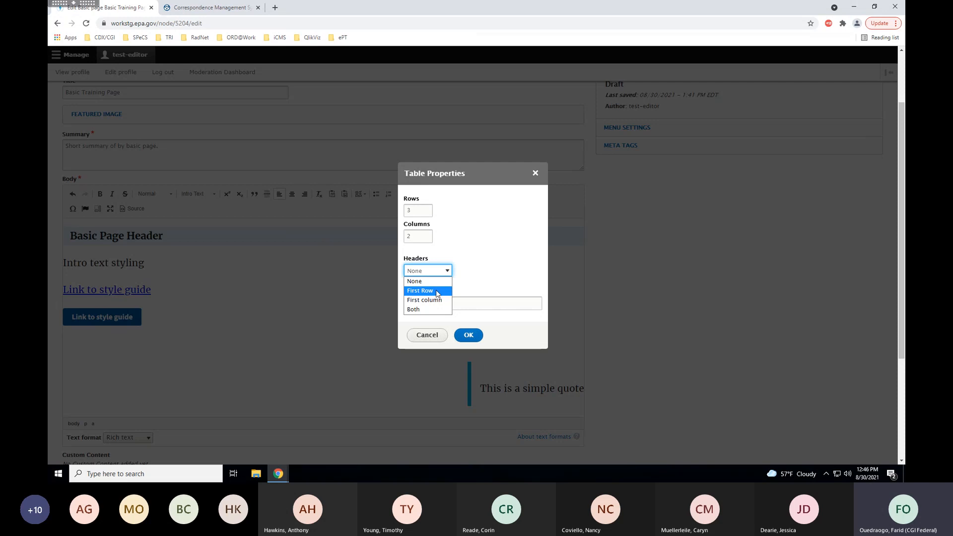
left_click(436, 291)
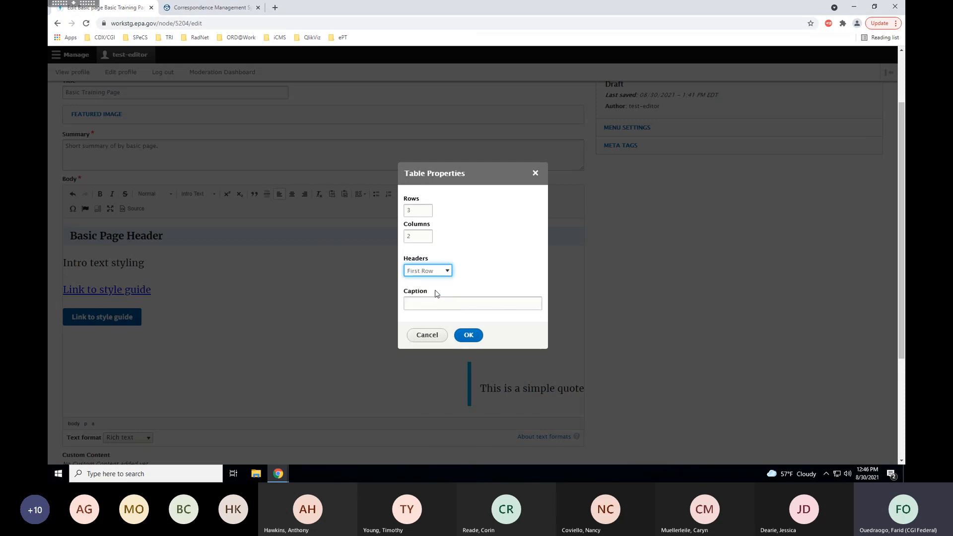
left_click(424, 306)
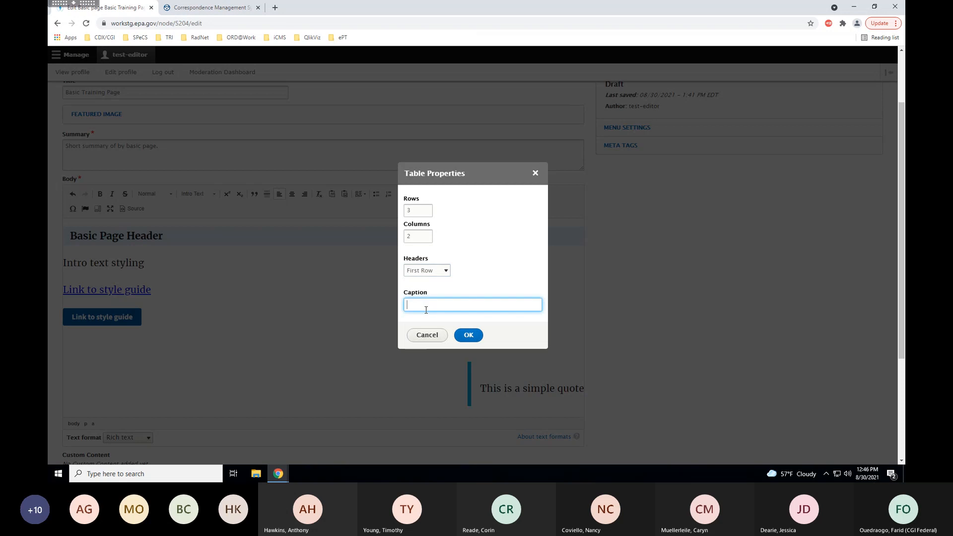
type("data")
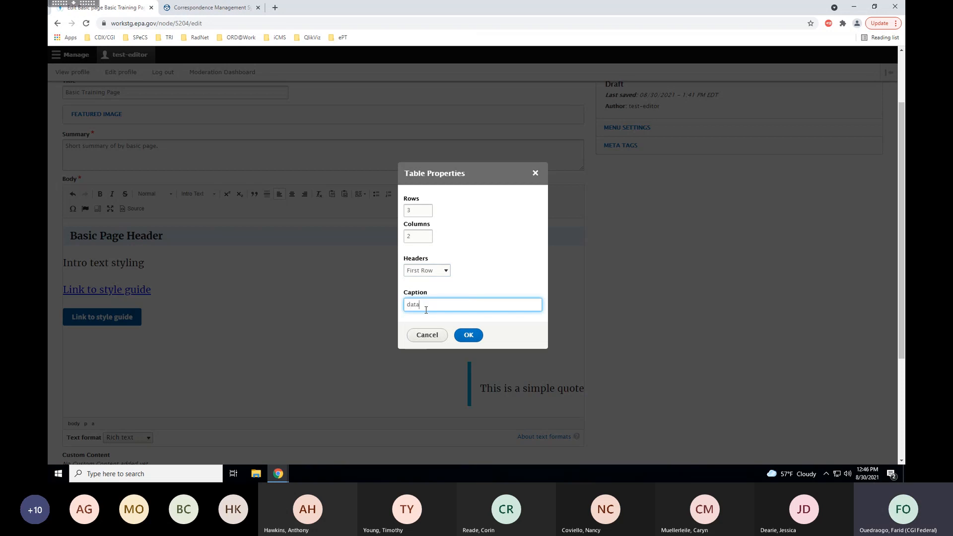
type(" taba")
type("e caption")
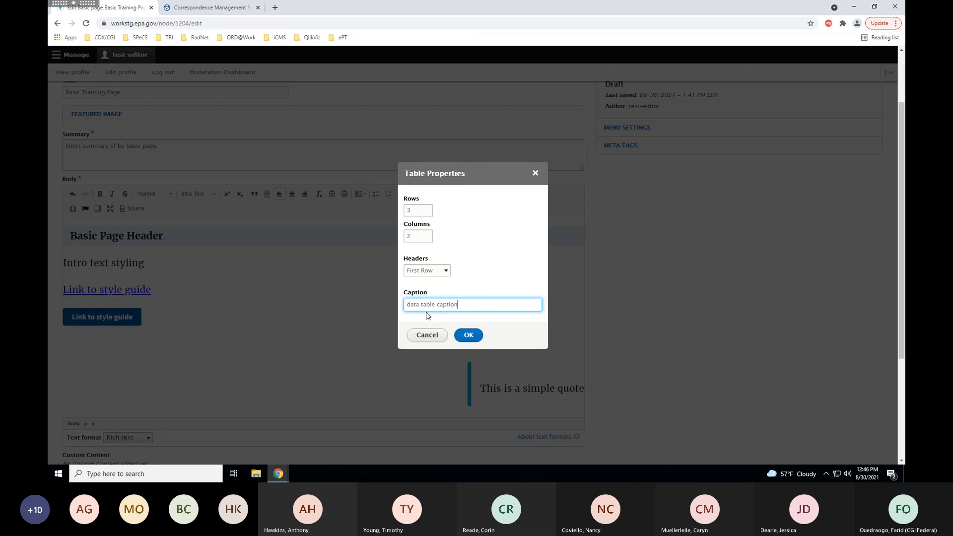
left_click(459, 335)
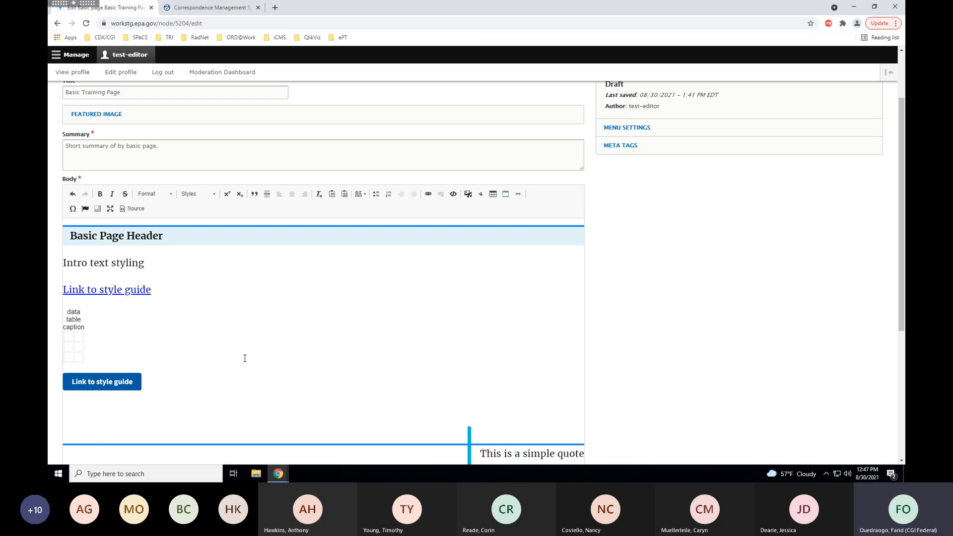
Fill the table with Header 1/Header 2 and values 1–4, correcting the mistyped value 2.
type("Header")
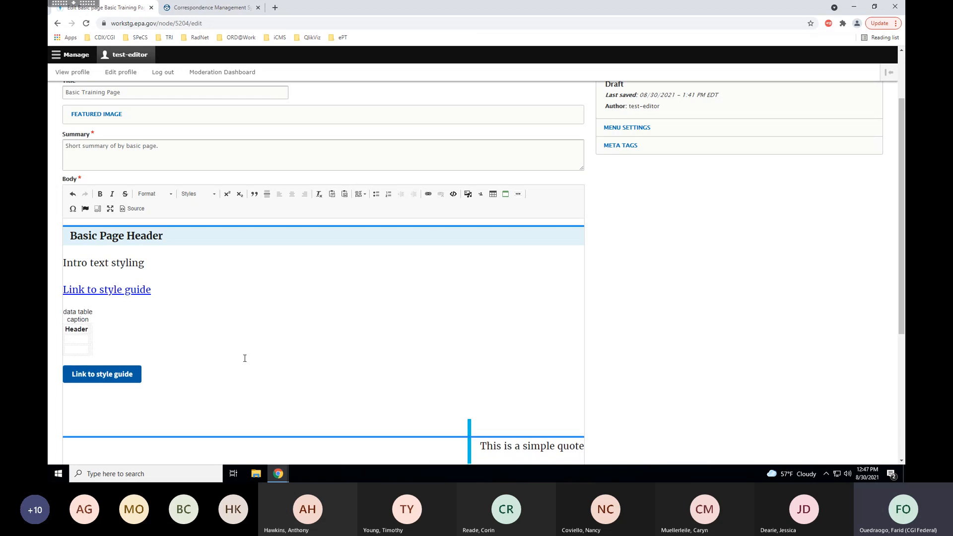
type(" 1 Header 2")
key("Tab")
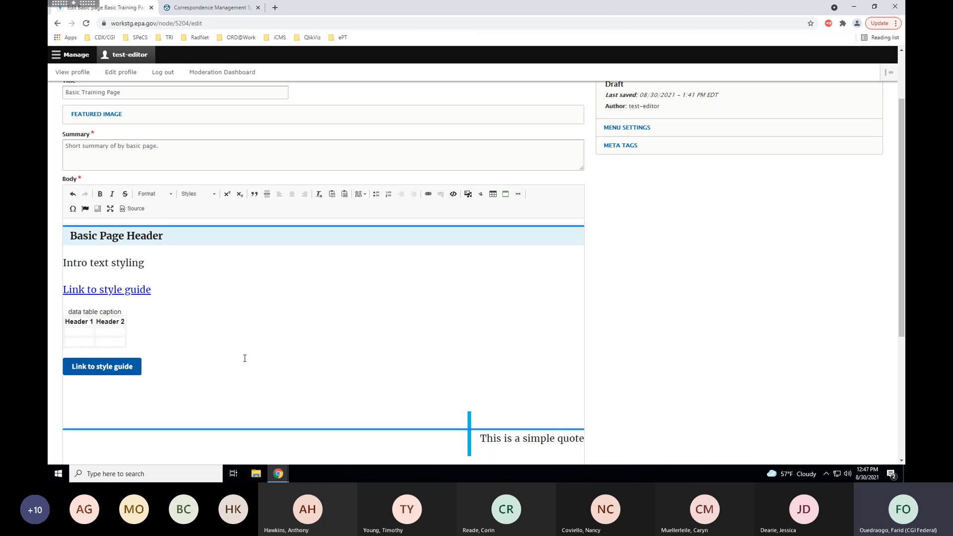
type("value 1 ")
type("value")
type(" 1")
key("Tab")
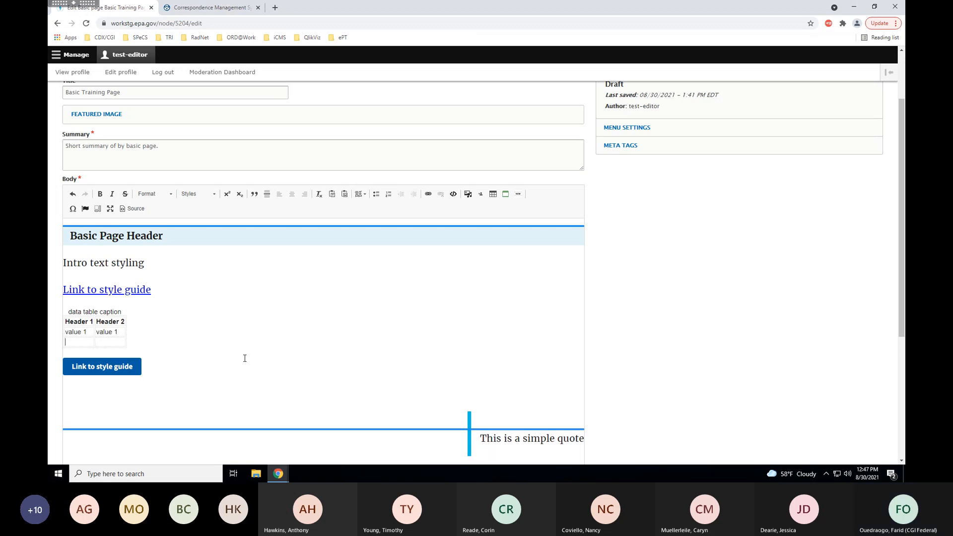
type("value 3")
key("Tab")
type("value 4")
left_click(126, 337)
key("BackSpace")
type("2")
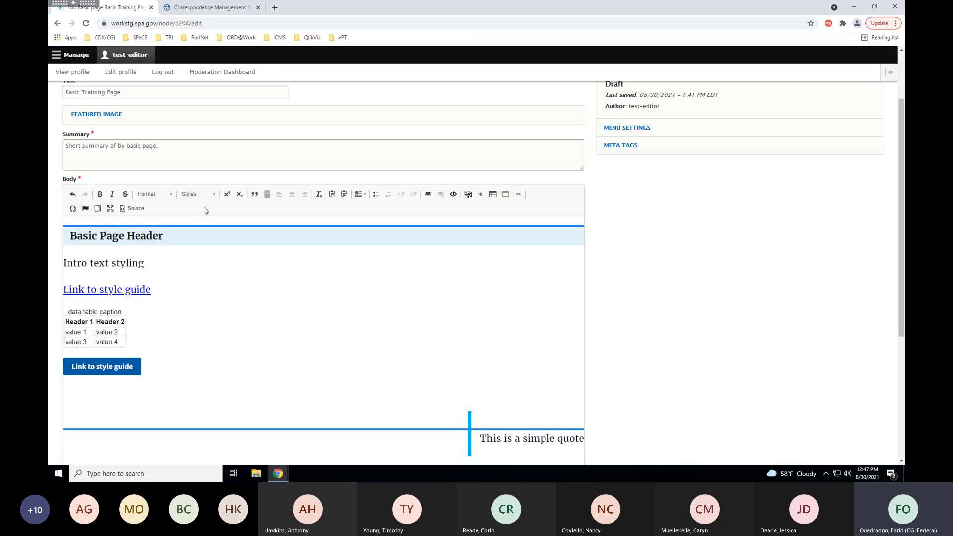
Apply the Datatable style to the table and save the Basic Training Page.
left_click(217, 197)
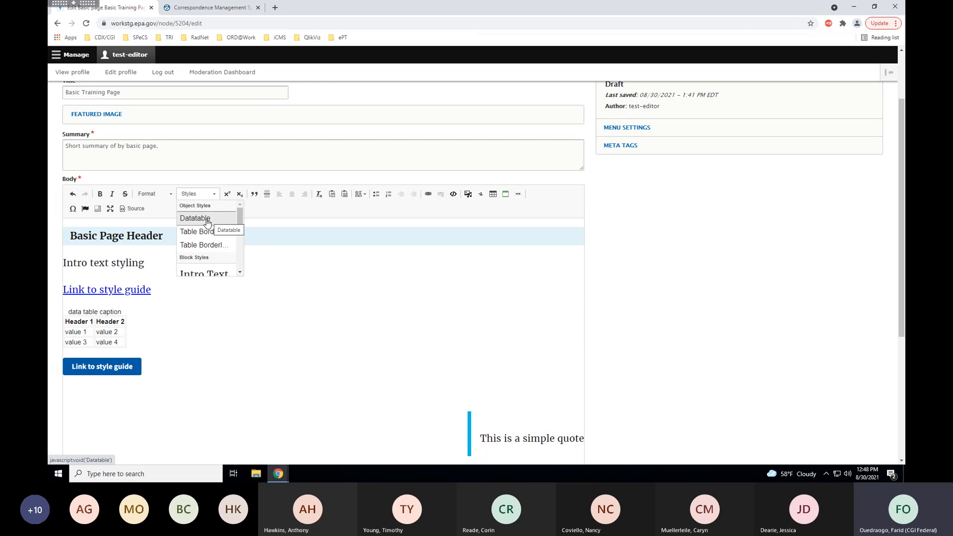
left_click(207, 219)
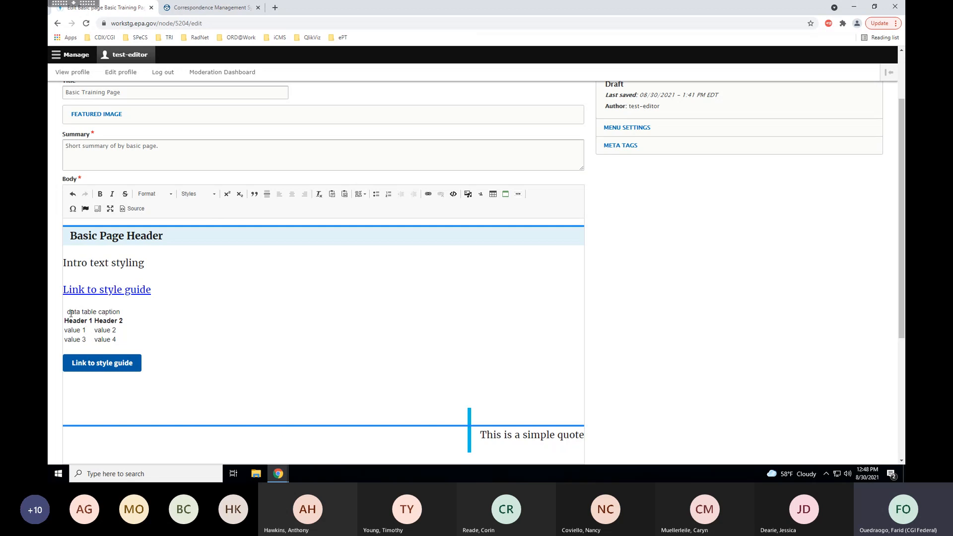
scroll(112, 340, "down", 5)
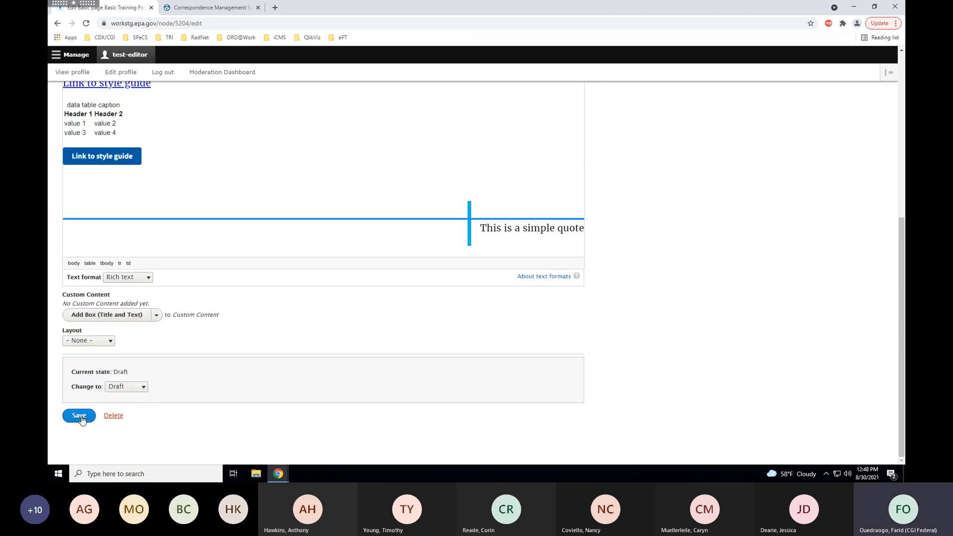
left_click(80, 416)
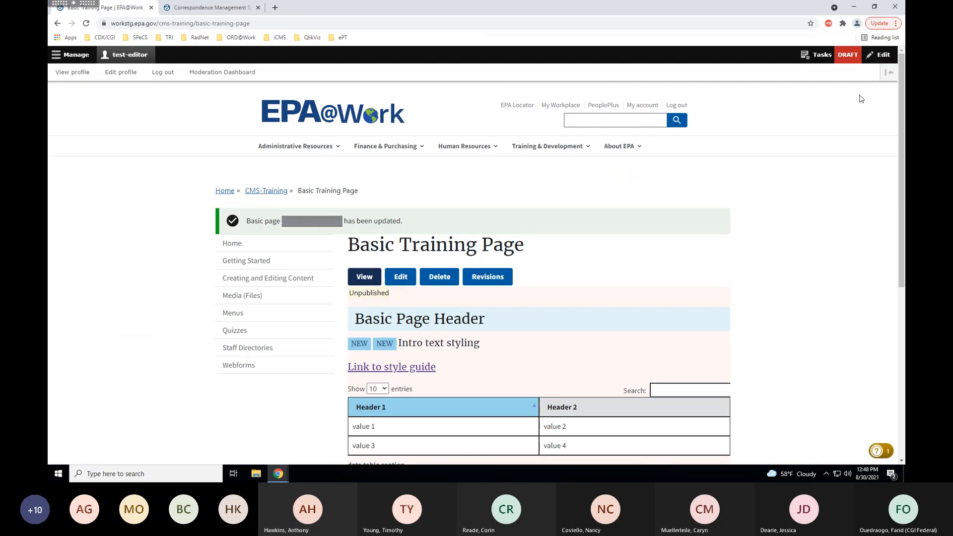
left_click_drag(903, 113, 904, 163)
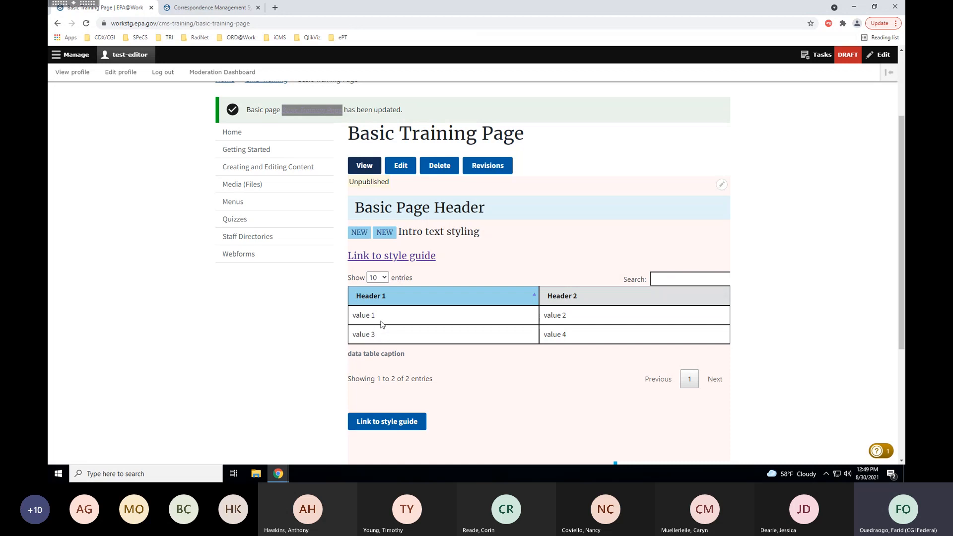
left_click(385, 279)
left_click(385, 279)
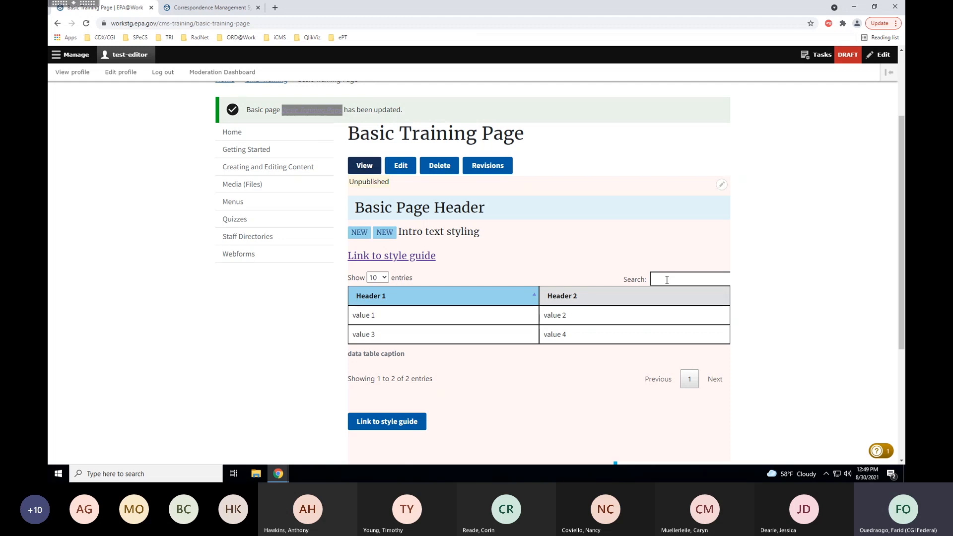
left_click(668, 280)
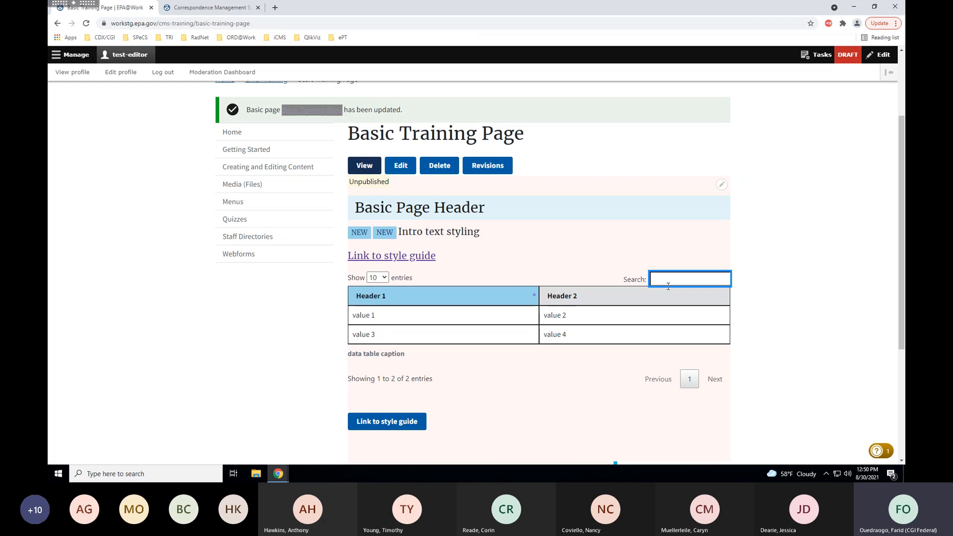
type("value 2")
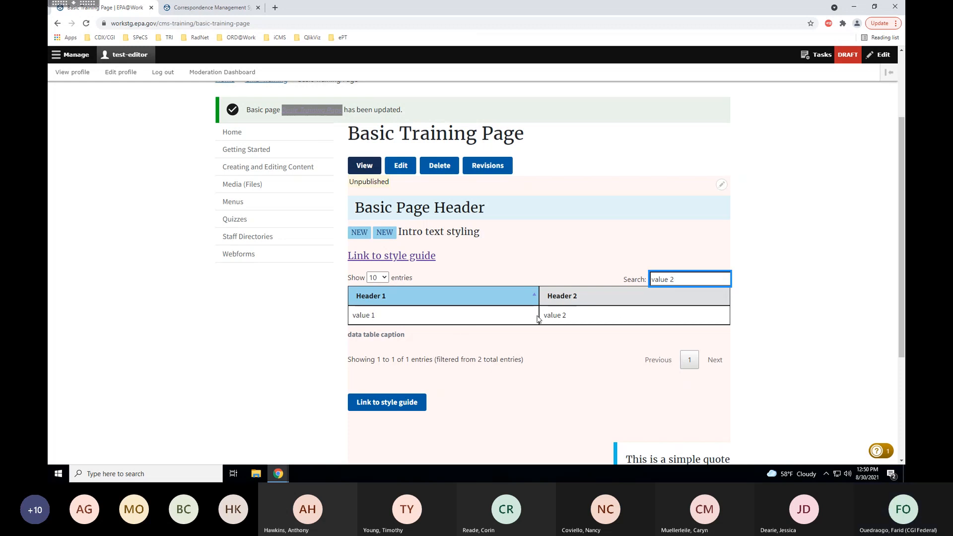
key("BackSpace")
key("BackSpace")
type("4")
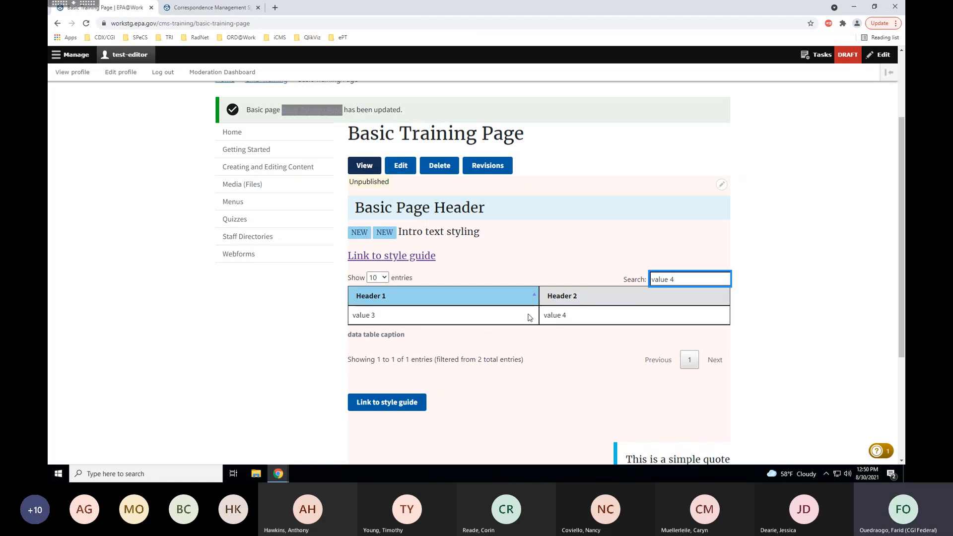
left_click_drag(685, 281, 570, 294)
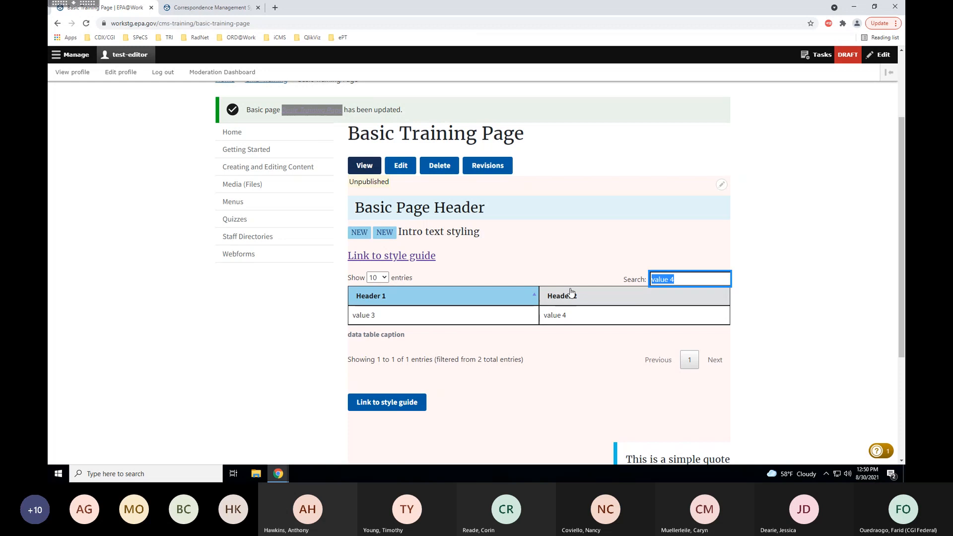
key("BackSpace")
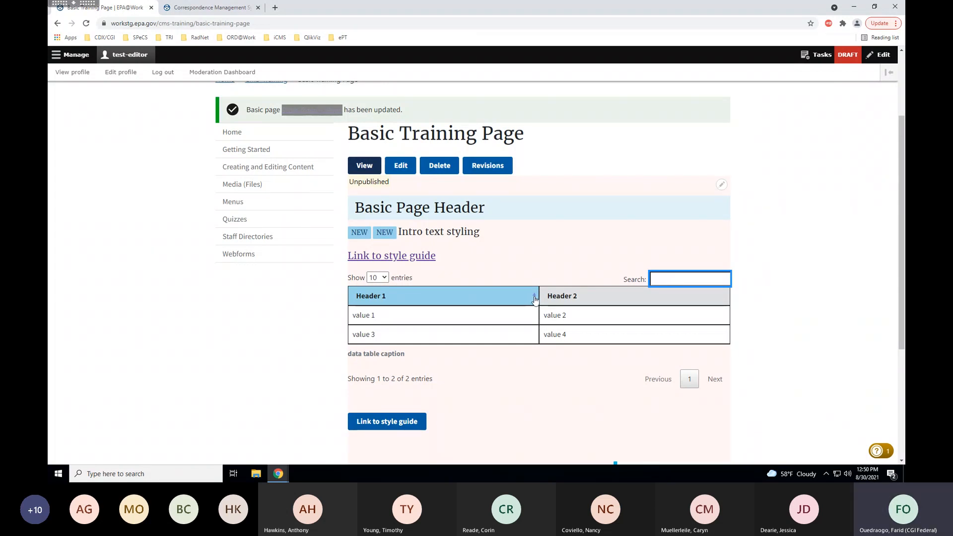
left_click(534, 299)
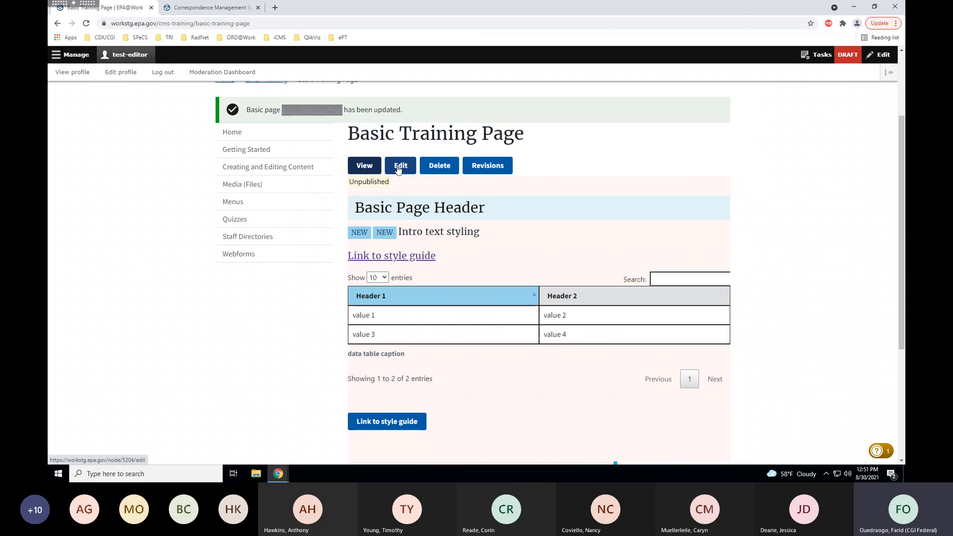
Restyle the page's table with Table Border instead of Datatable and save the page.
left_click(398, 171)
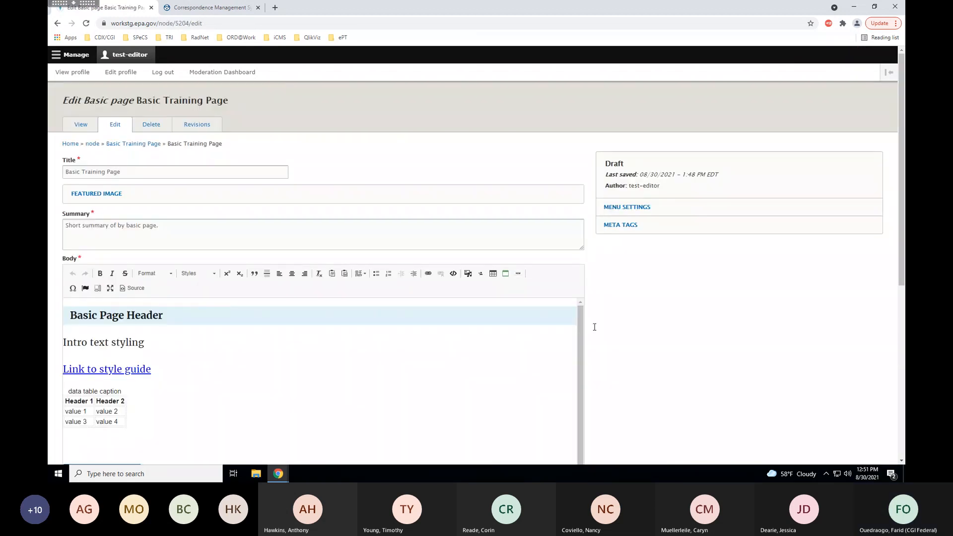
scroll(603, 316, "down", 2)
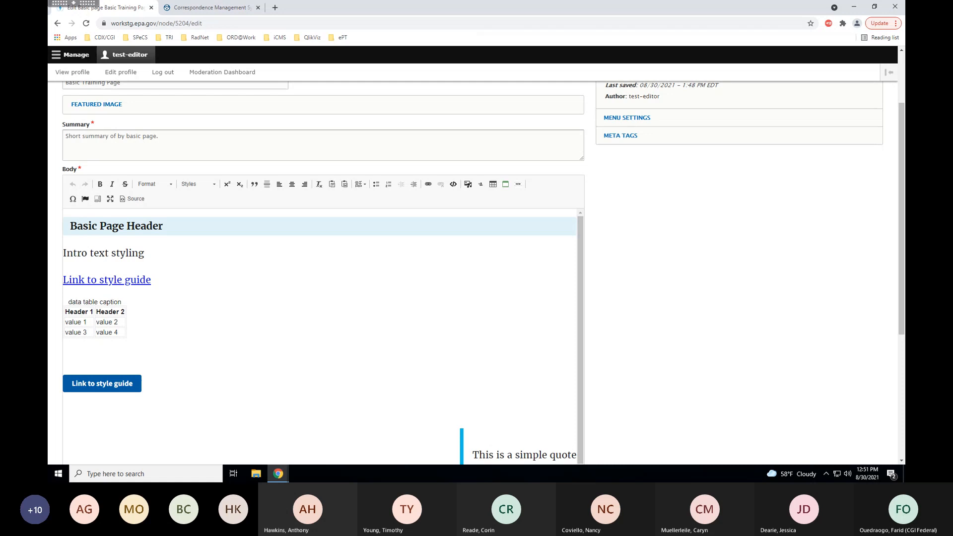
left_click(94, 323)
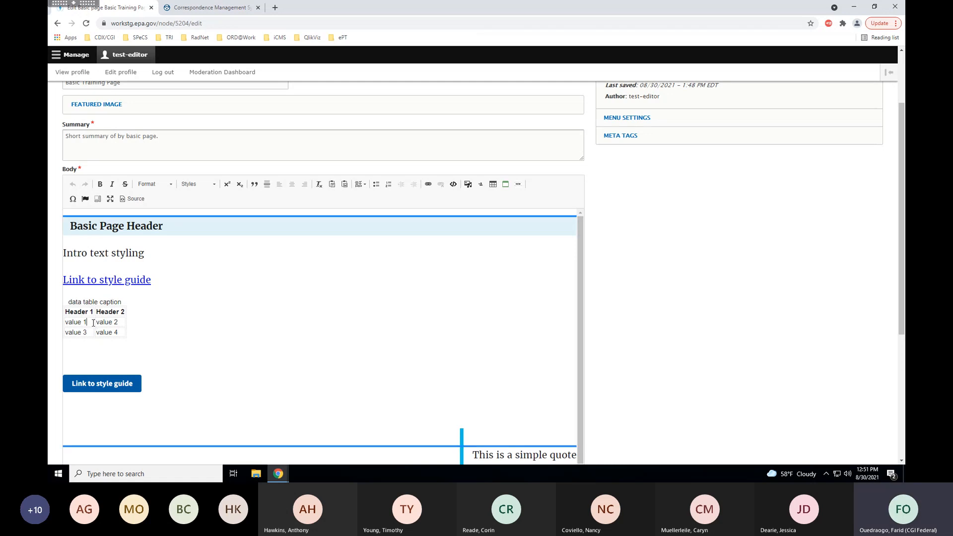
left_click(214, 188)
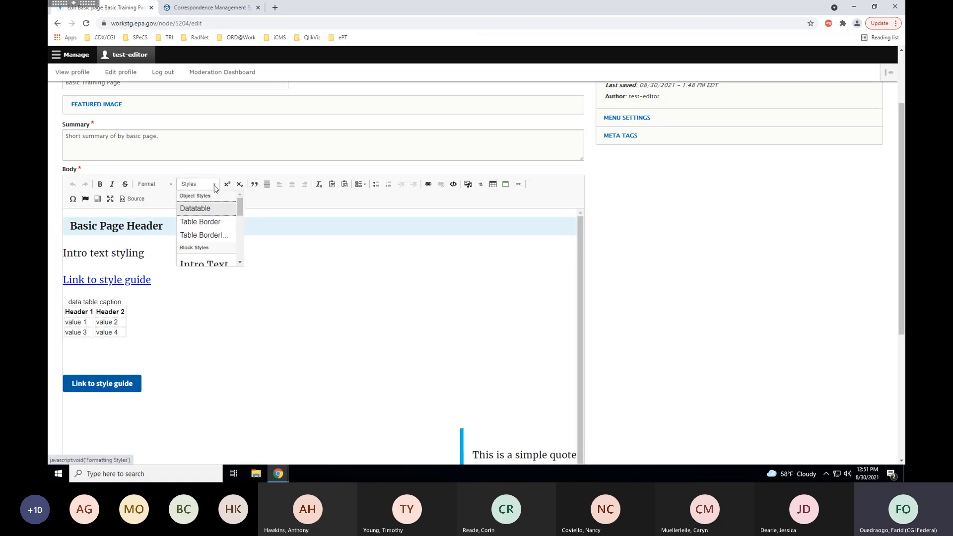
left_click(207, 223)
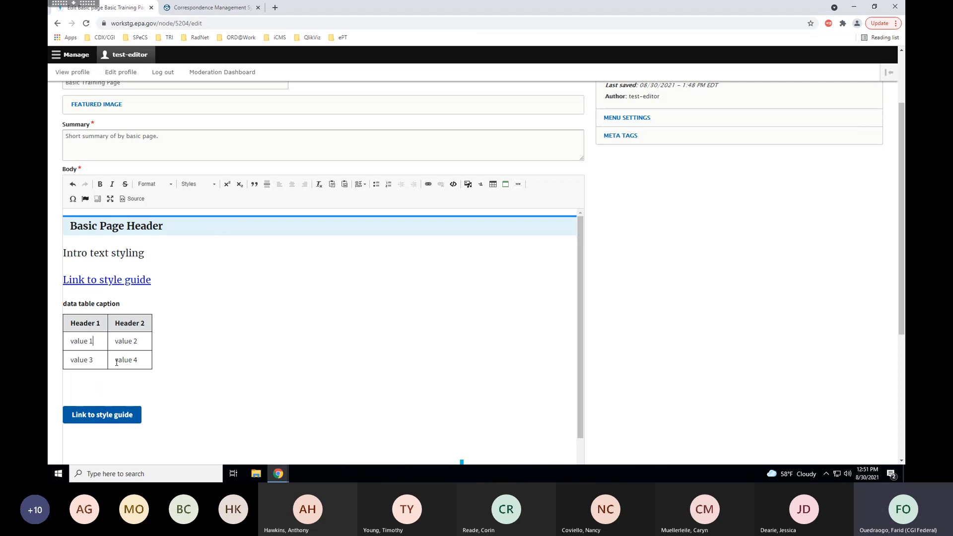
scroll(645, 359, "down", 4)
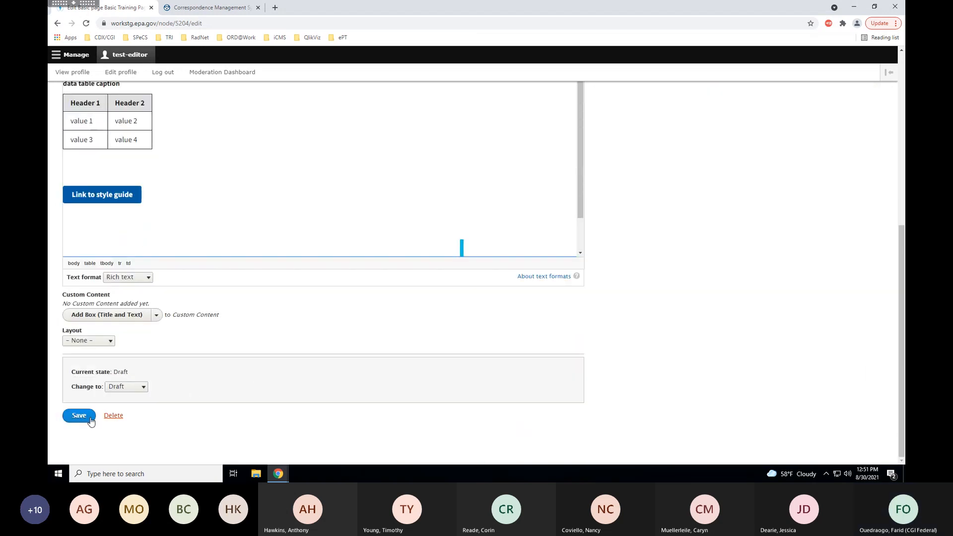
left_click(90, 419)
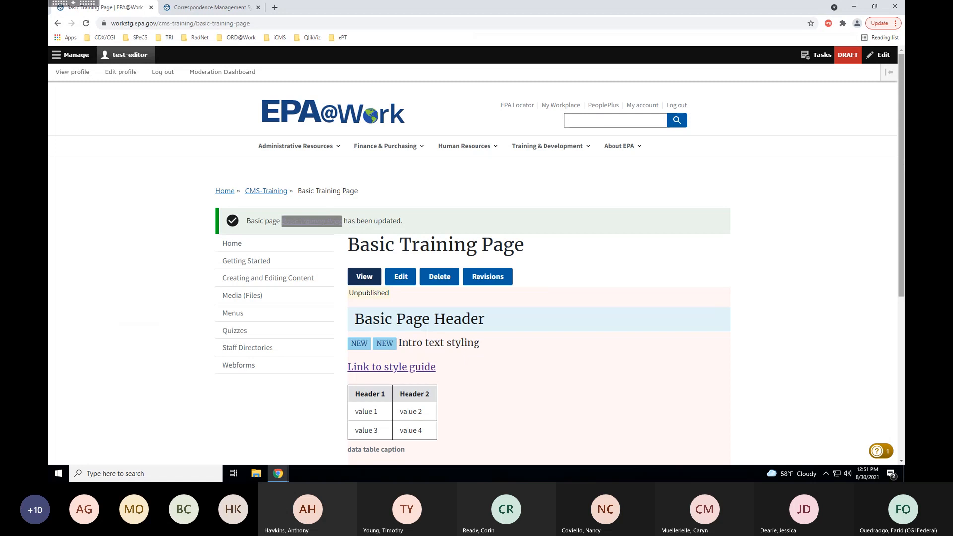
Review the bordered table on the saved page, then return to its edit form.
scroll(904, 151, "down", 3)
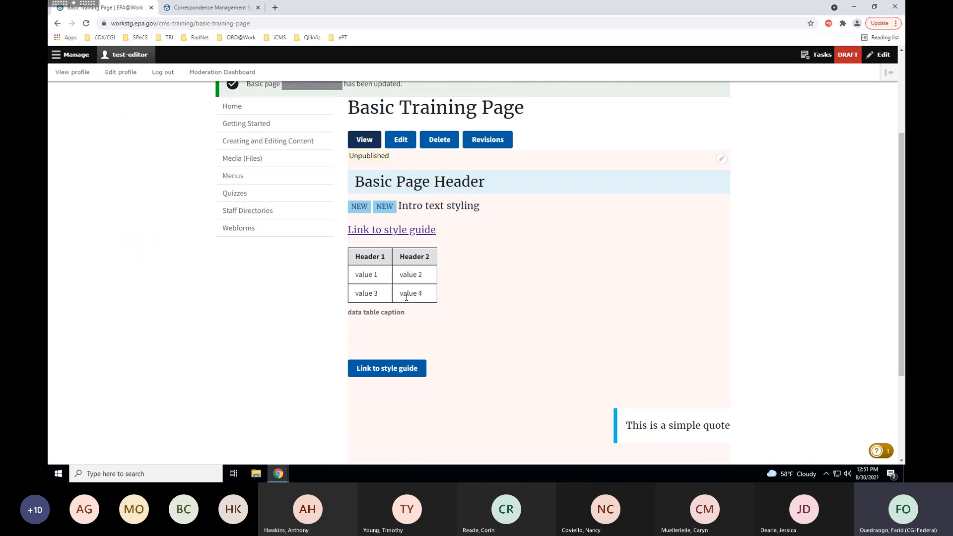
left_click(402, 141)
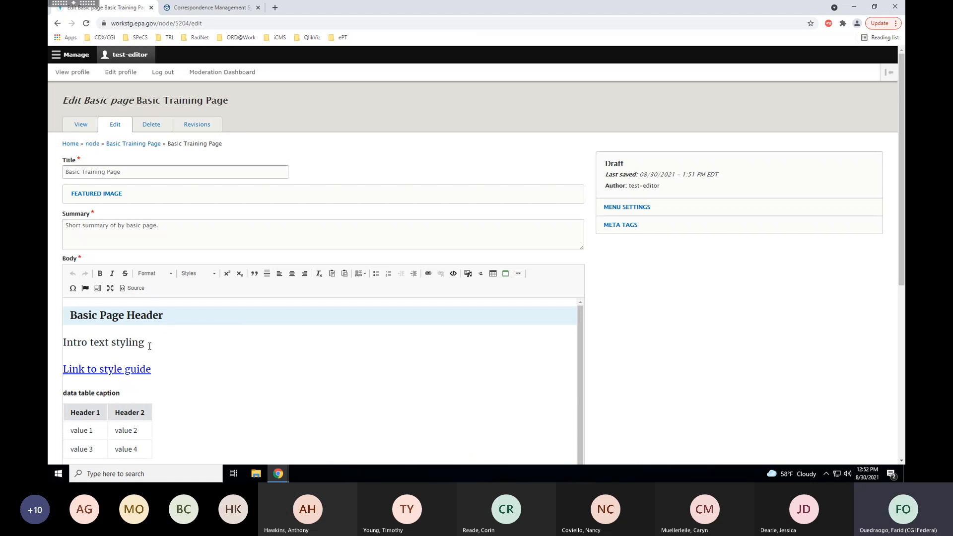
Place the caret before 'Intro text styling' and bring up the Insert Font Awesome Icon dialog.
left_click(64, 343)
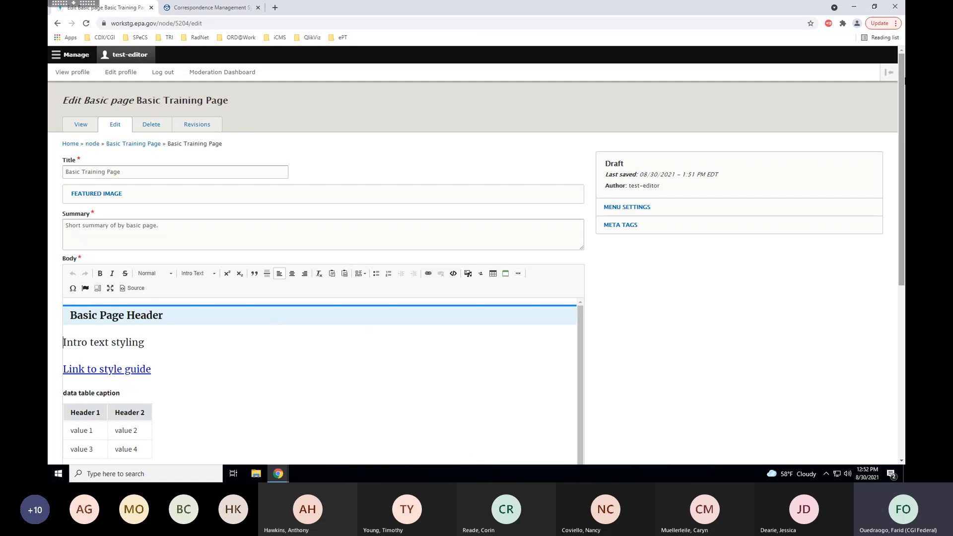
left_click_drag(900, 72, 902, 155)
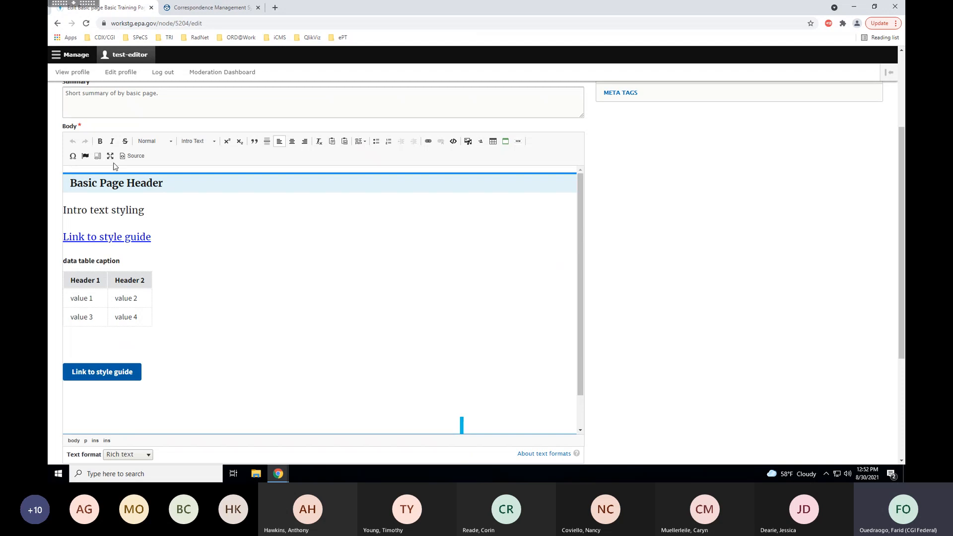
left_click(85, 157)
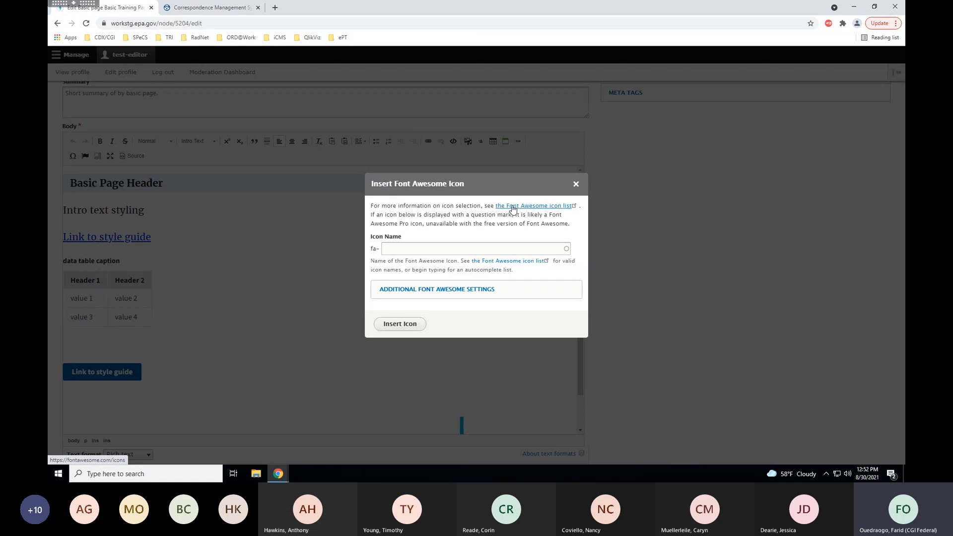
Insert the Font Awesome 'edit' icon, after reviewing and collapsing its additional settings.
left_click(413, 247)
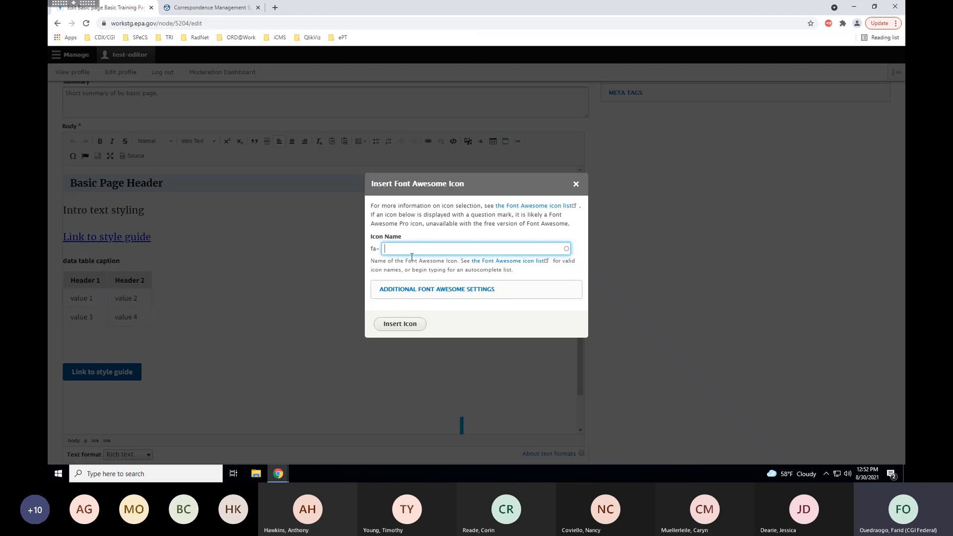
type("edit")
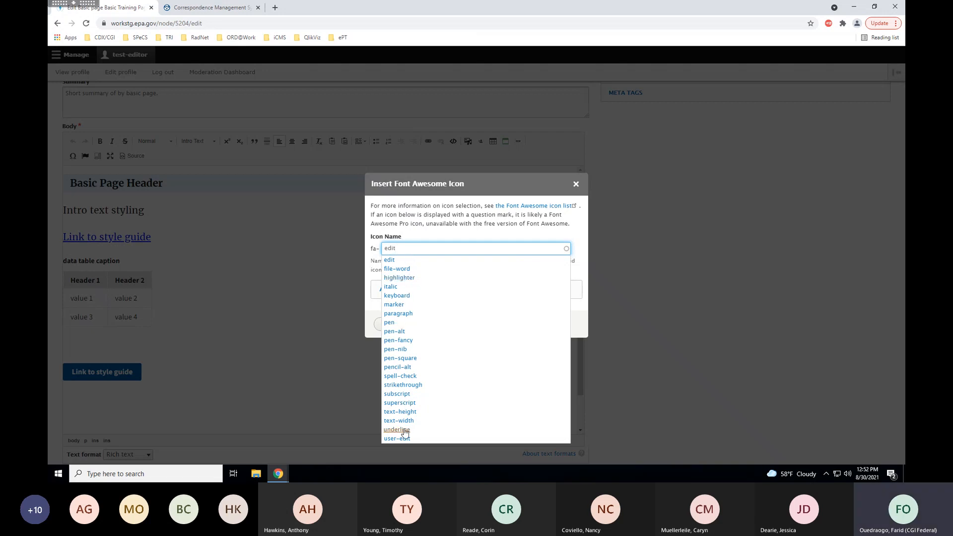
left_click(391, 261)
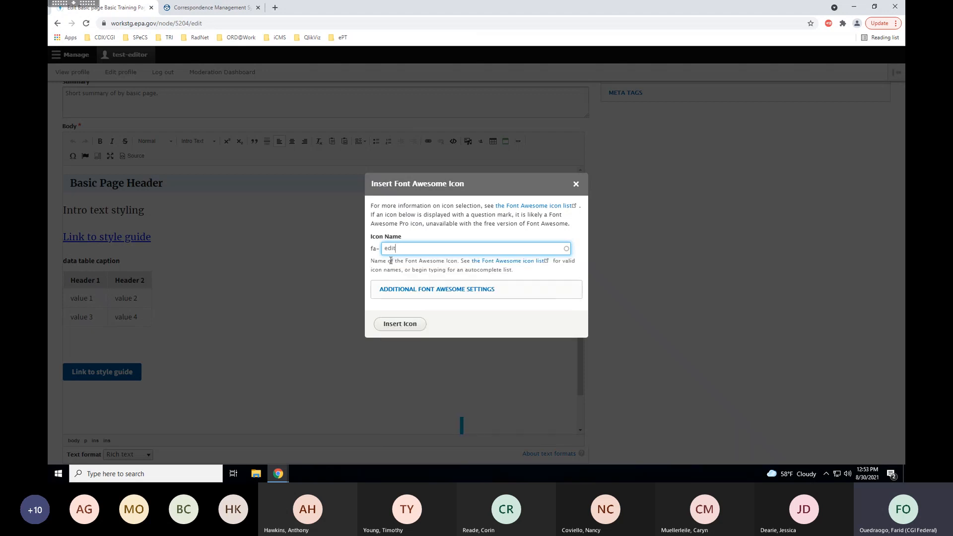
left_click(423, 226)
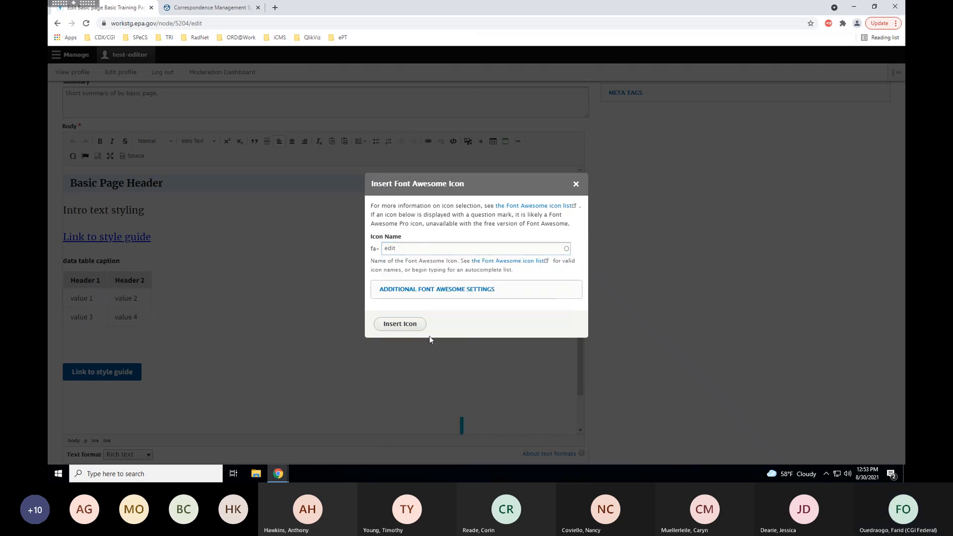
left_click(429, 291)
scroll(426, 293, "down", 1)
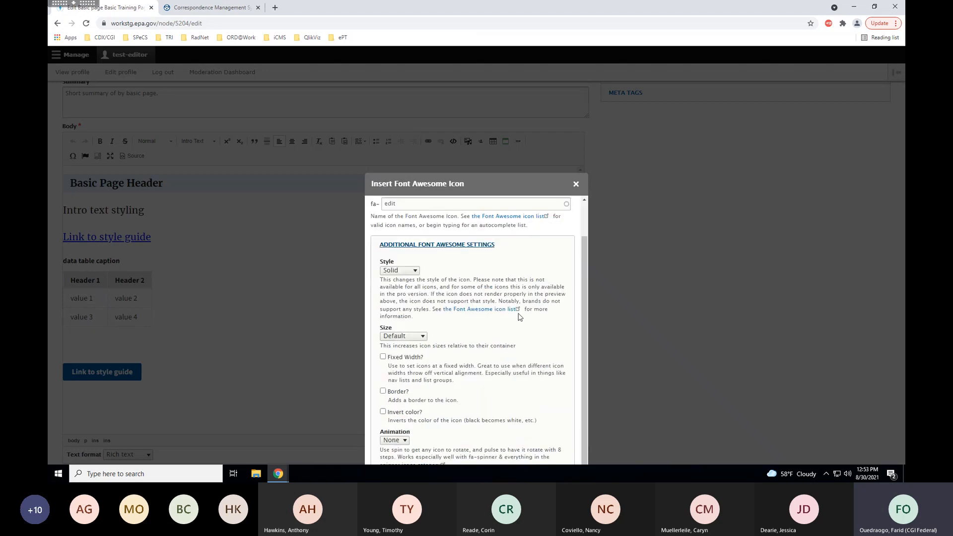
mouse_move(585, 251)
left_mouse_down()
mouse_move(578, 313)
mouse_move(570, 257)
left_mouse_up()
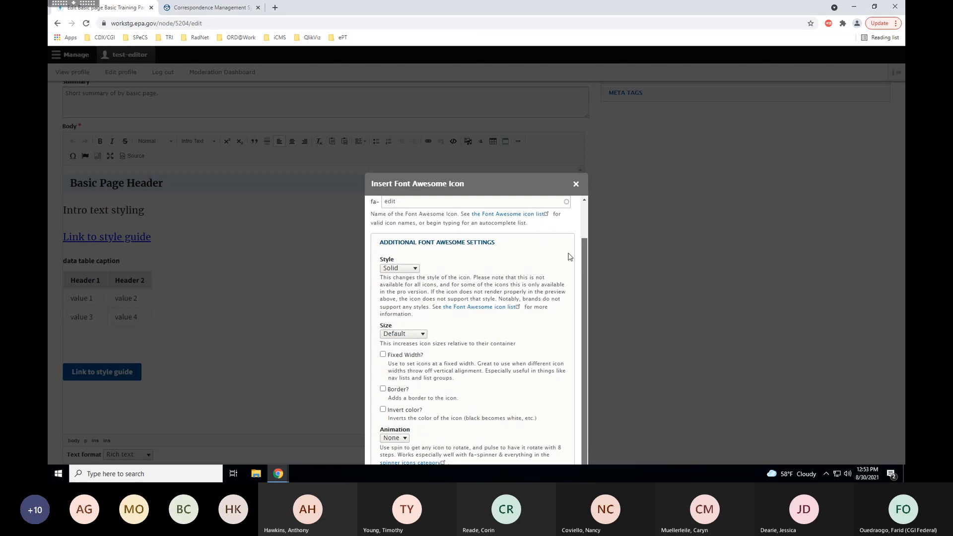
left_click(461, 242)
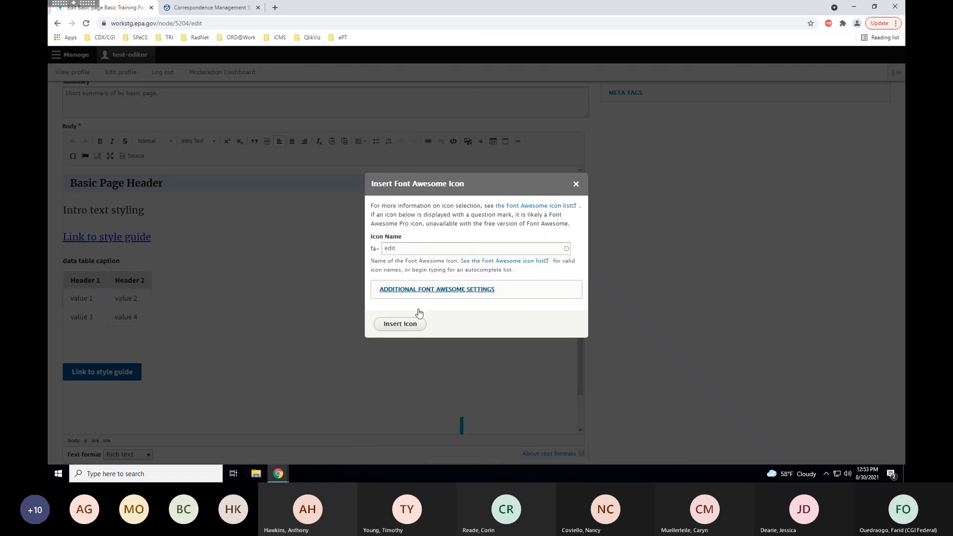
left_click(397, 326)
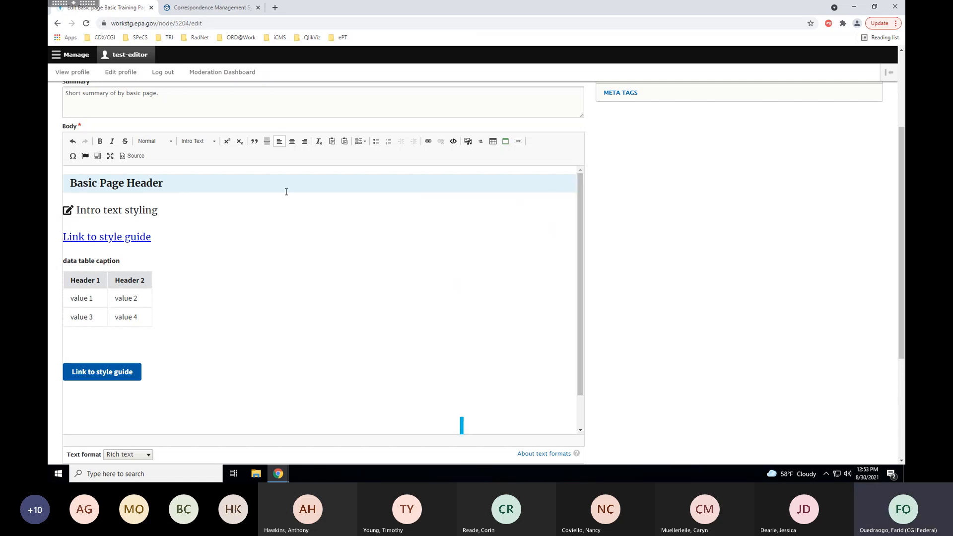
Add a 'Some text in french' paragraph below 'Intro text styling' in Normal format.
left_click(162, 211)
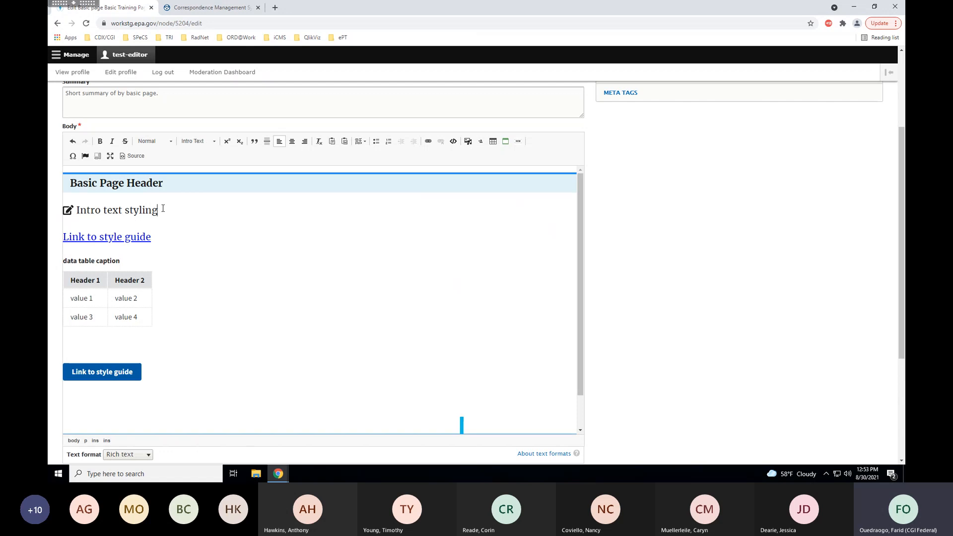
key("Return")
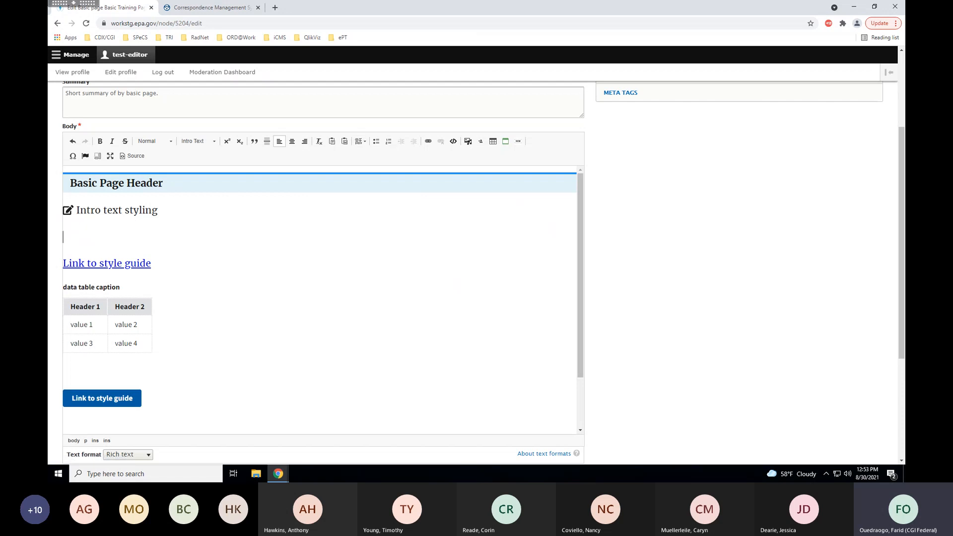
type("Some te")
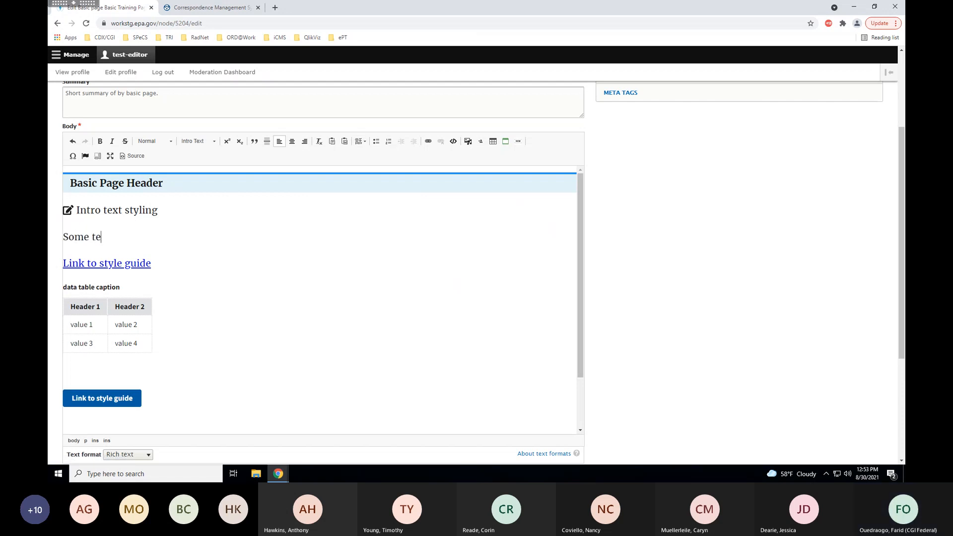
type("xt in french")
left_click_drag(156, 236, 63, 237)
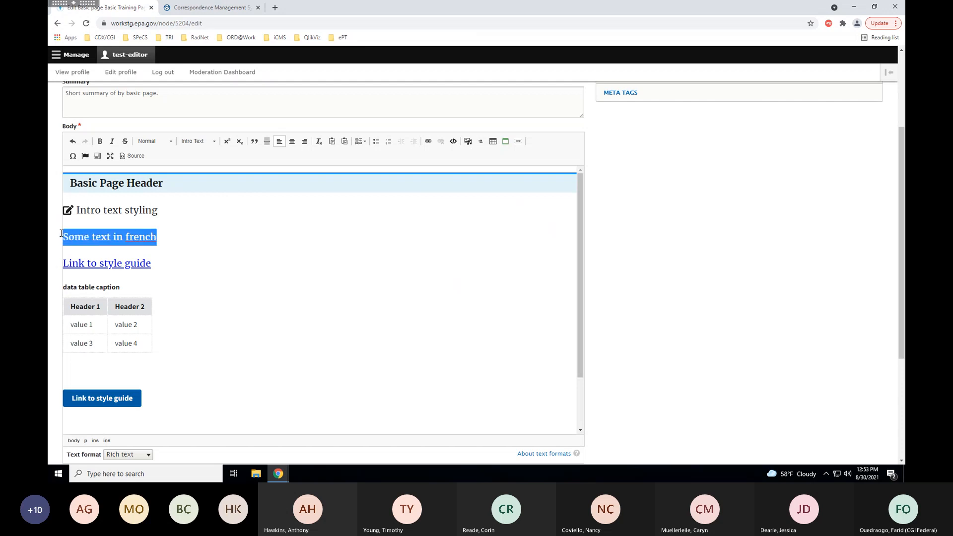
left_click(171, 141)
left_click(166, 167)
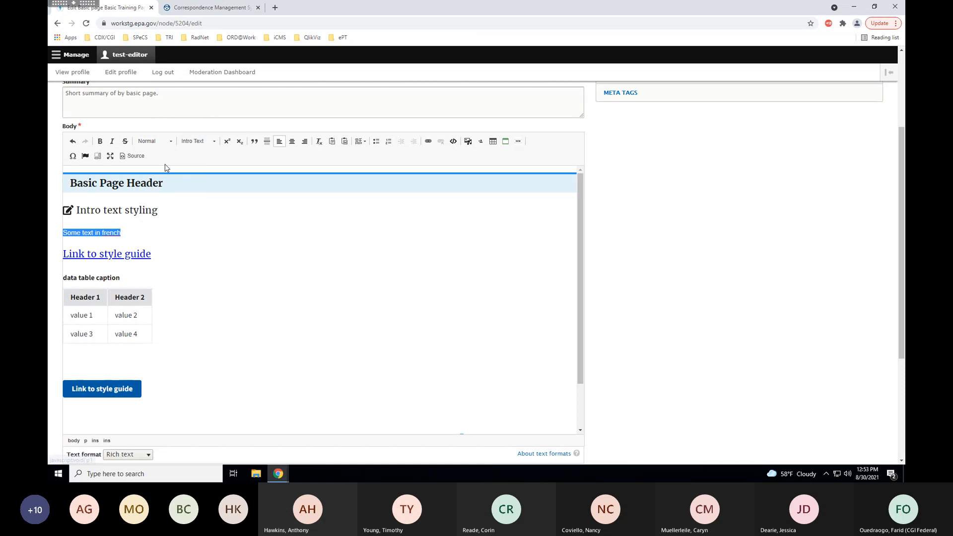
left_click_drag(141, 229, 61, 233)
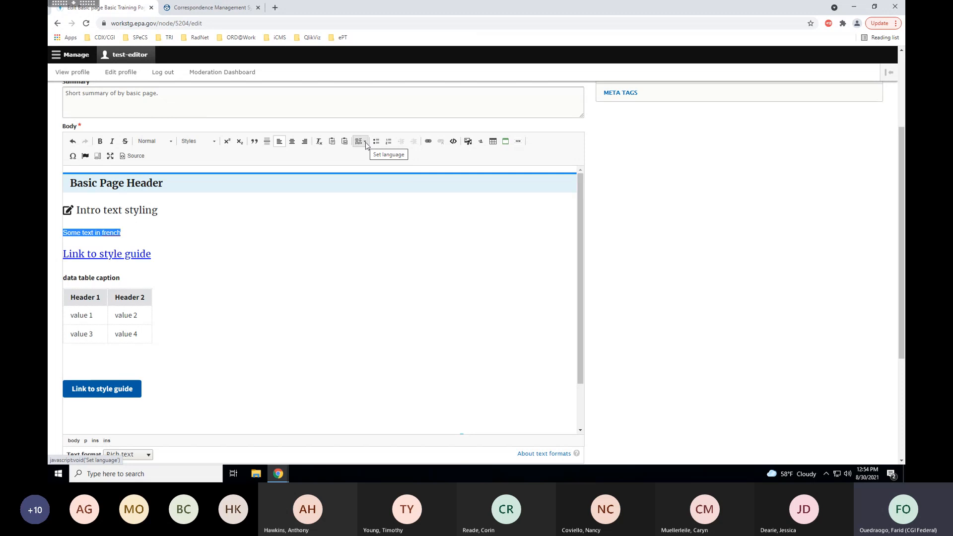
Tag the 'Some text in french' line with the French language.
left_click(365, 142)
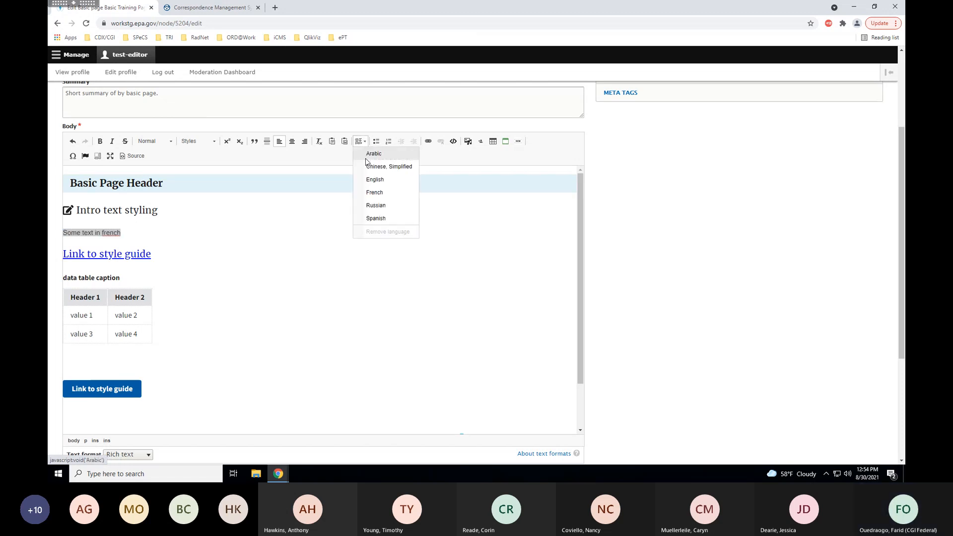
left_click(380, 193)
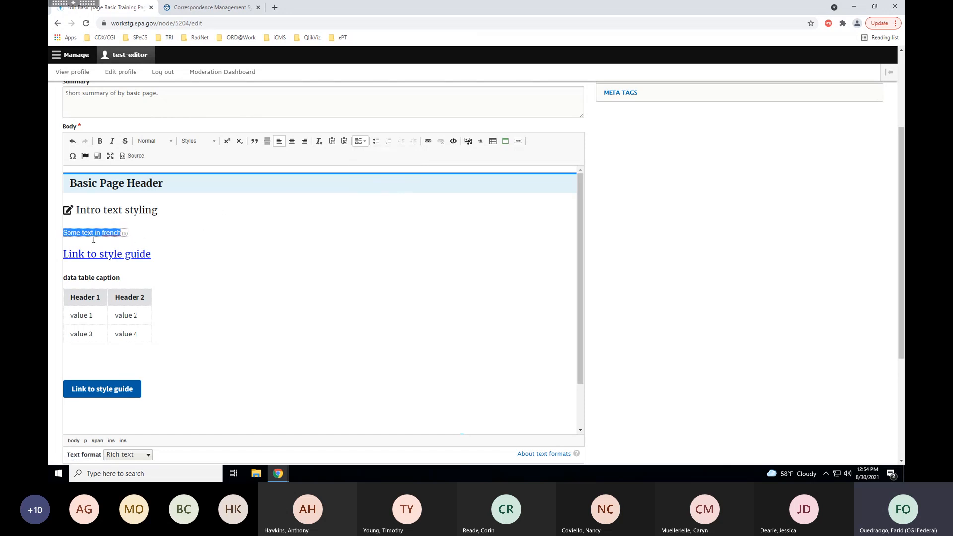
left_click(161, 233)
scroll(158, 229, "down", 1)
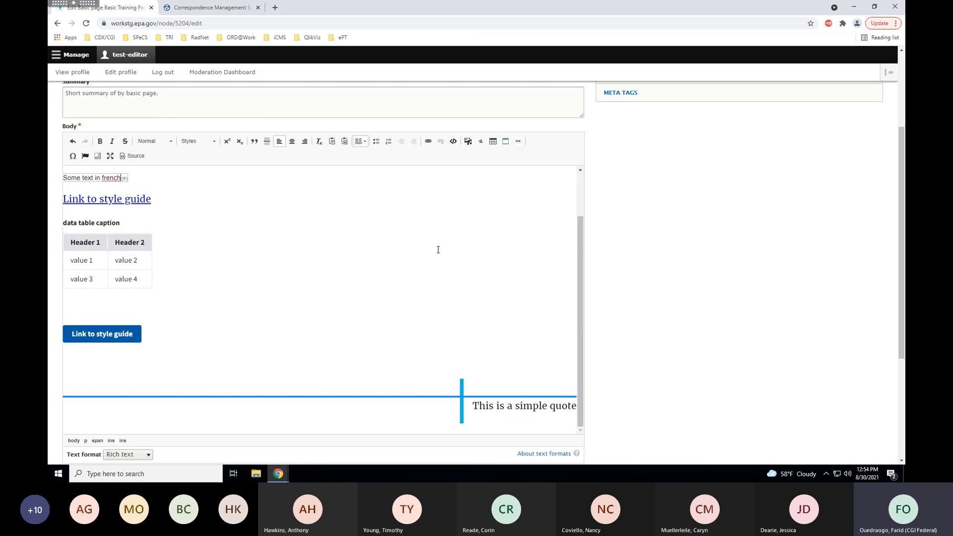
scroll(627, 255, "down", 3)
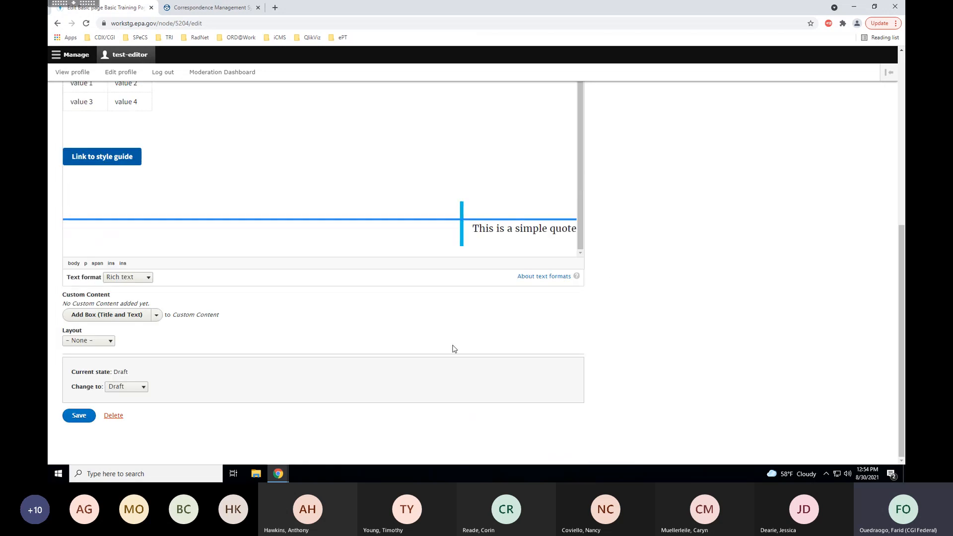
Save the Basic Training Page, check 'Some text in french' on it, and reopen the edit form.
left_click(85, 417)
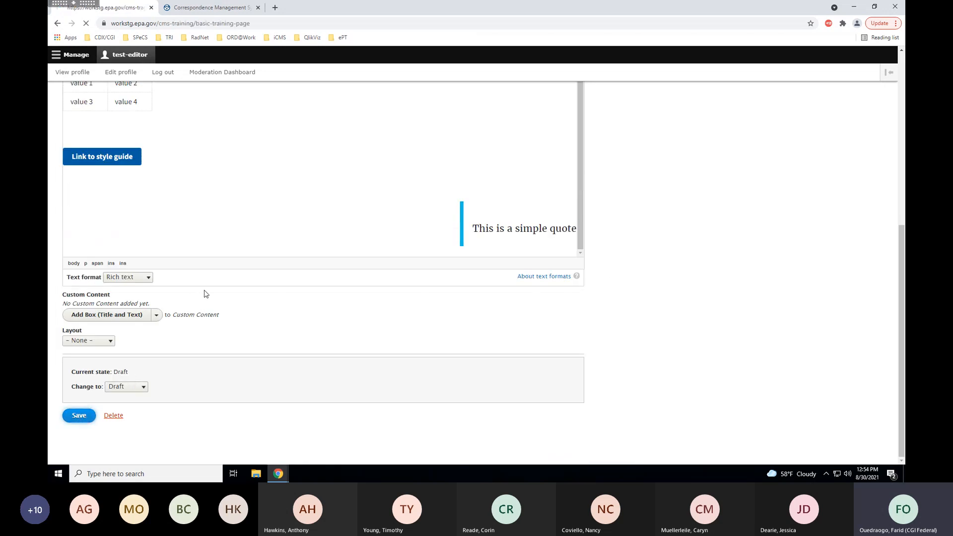
scroll(298, 283, "down", 1)
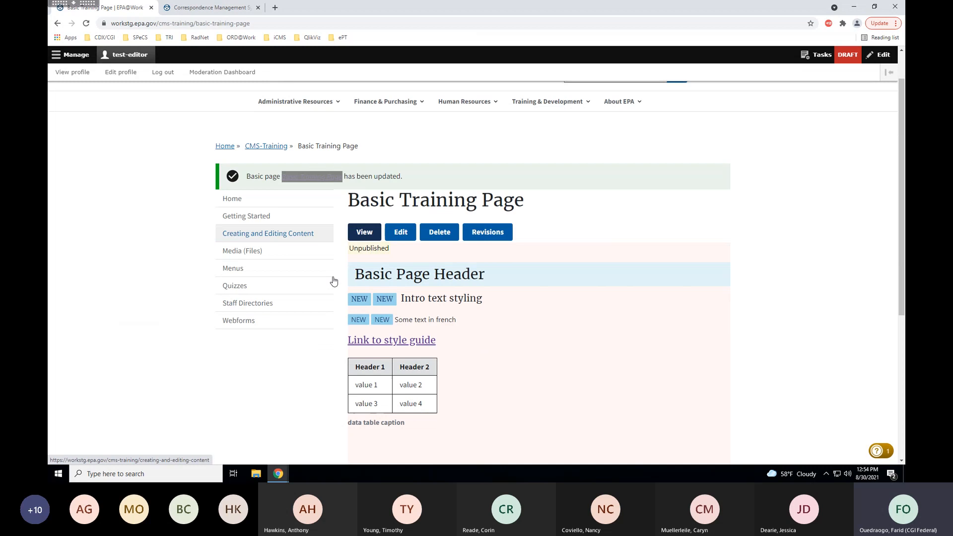
left_click_drag(396, 319, 462, 326)
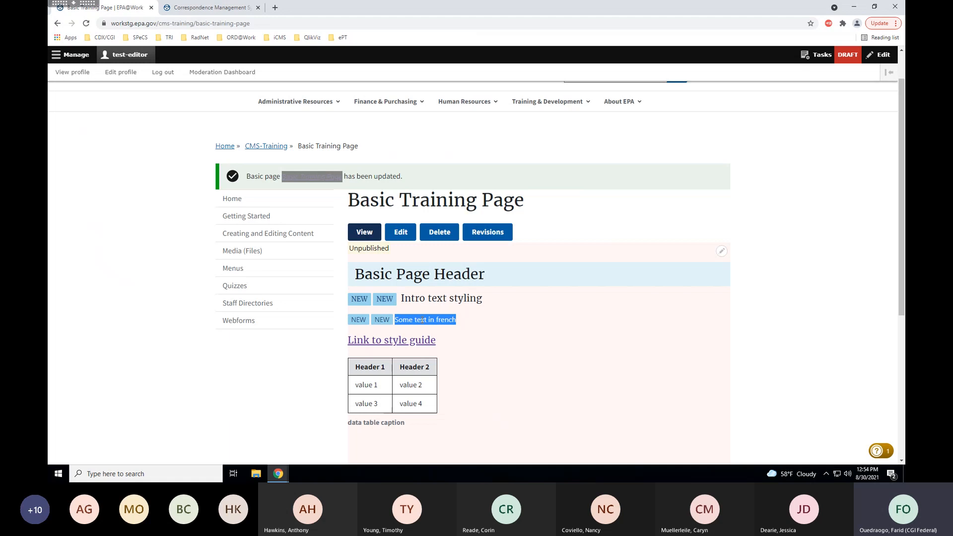
left_click(401, 232)
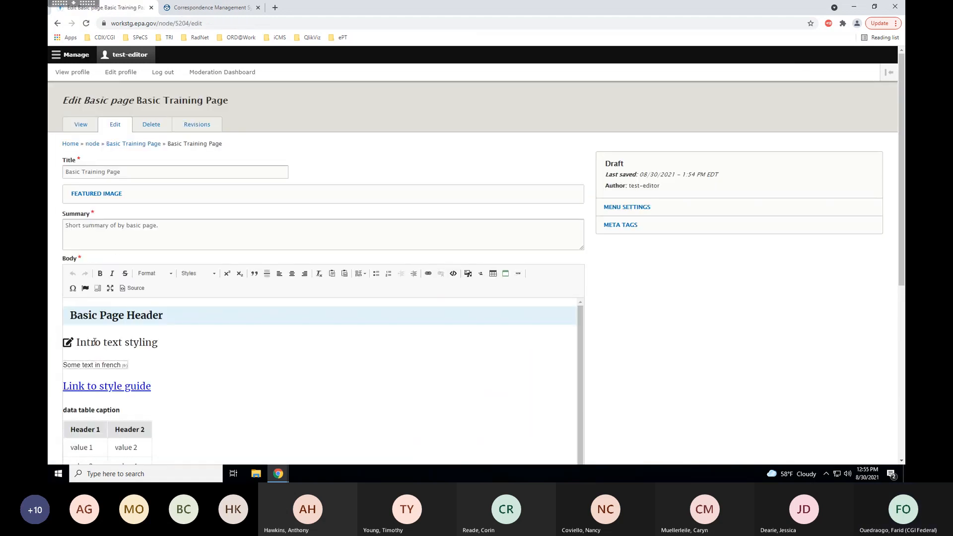
Add 'Warning' and 'tag' on separate new lines below 'Some text in french'.
scroll(139, 375, "down", 1)
left_click(149, 319)
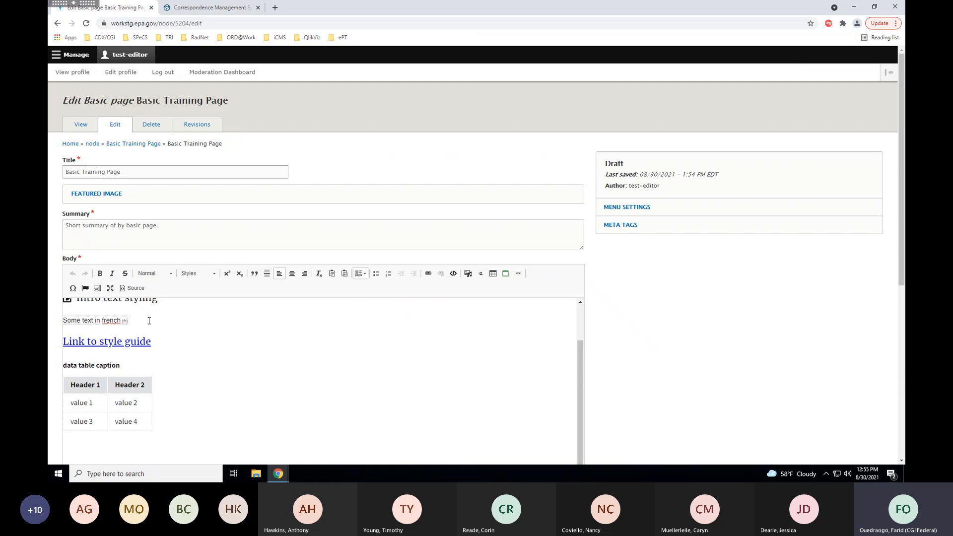
key("Return")
key("Return")
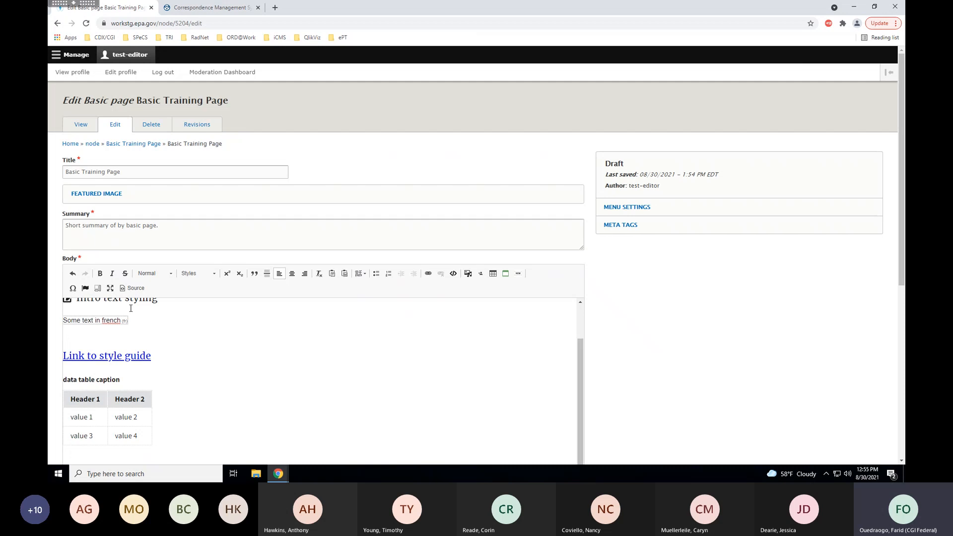
type("Warn")
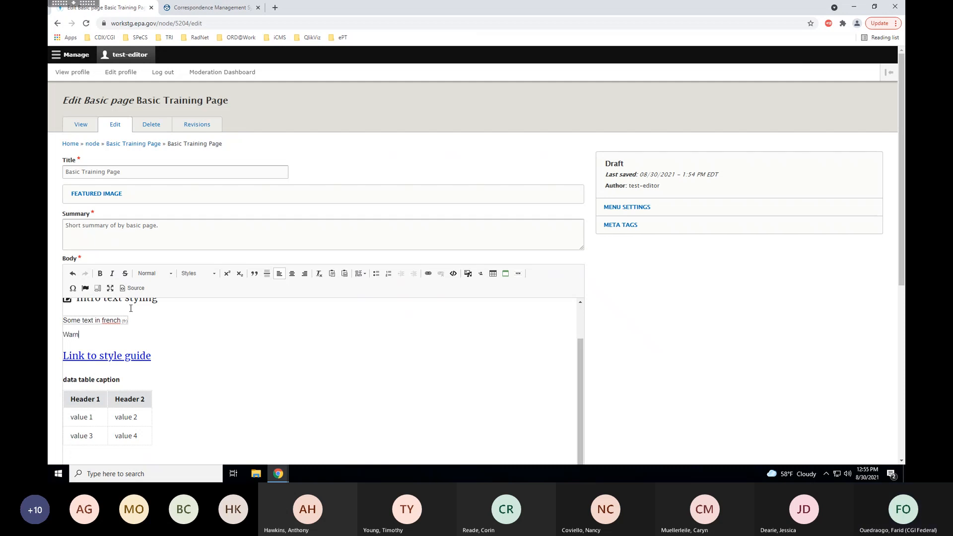
type("ing tag")
key("Return")
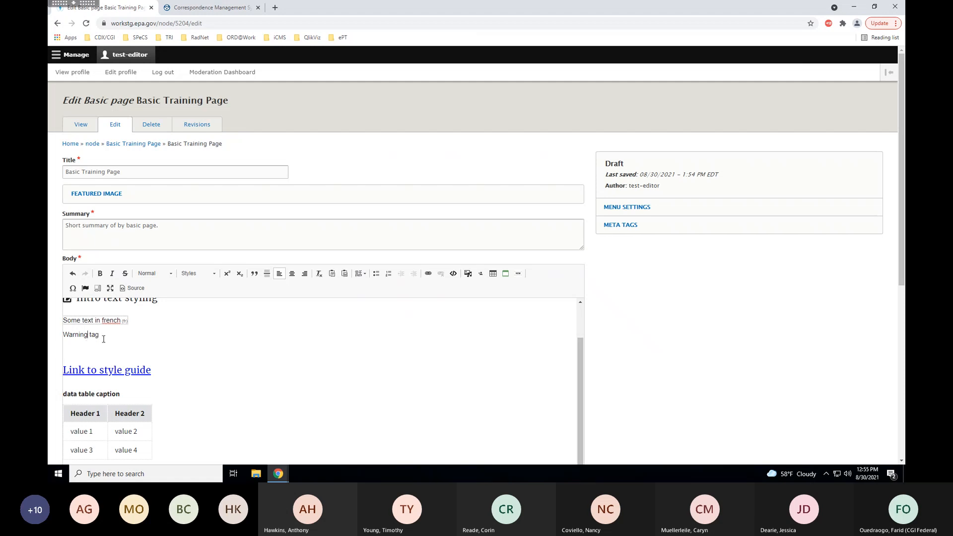
key("Return")
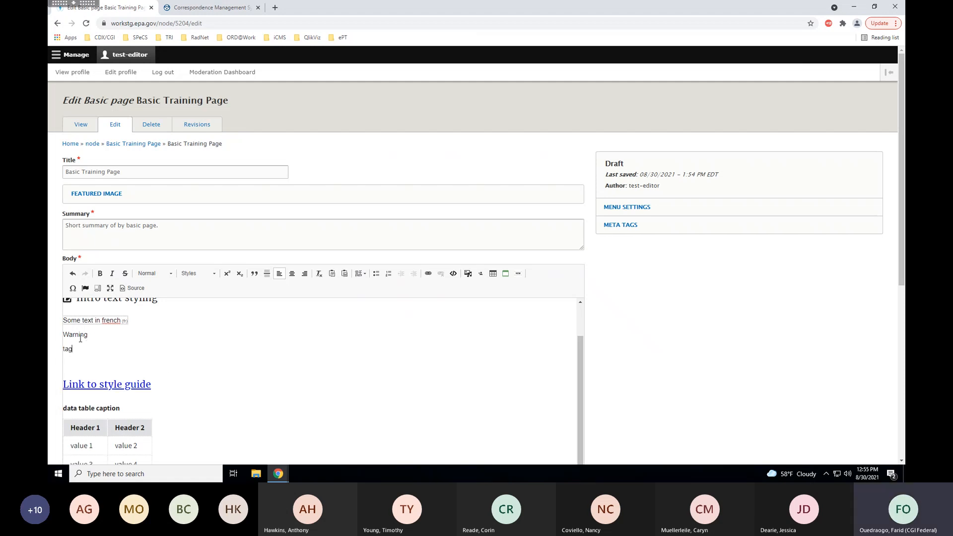
Apply the Warning inline style to the word 'Warning'.
left_click(198, 273)
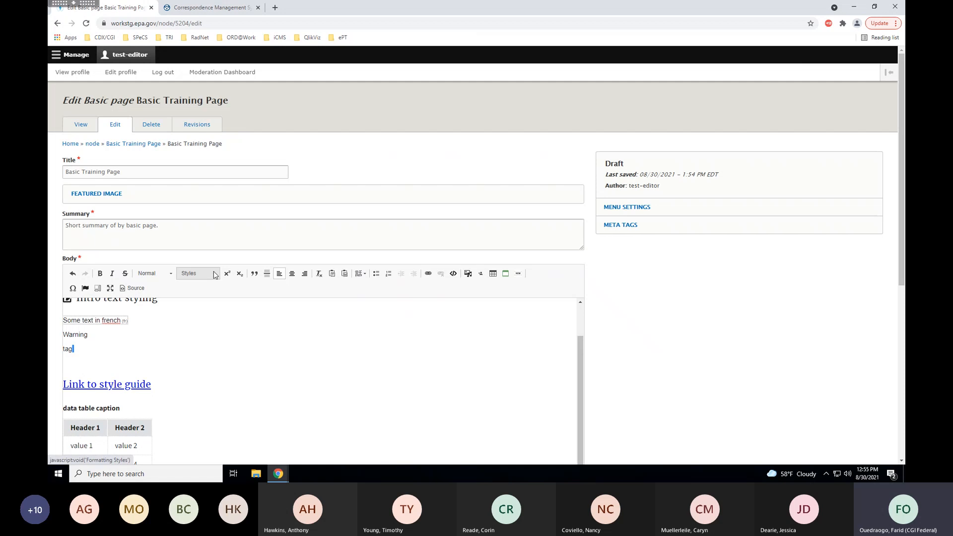
left_click(88, 337)
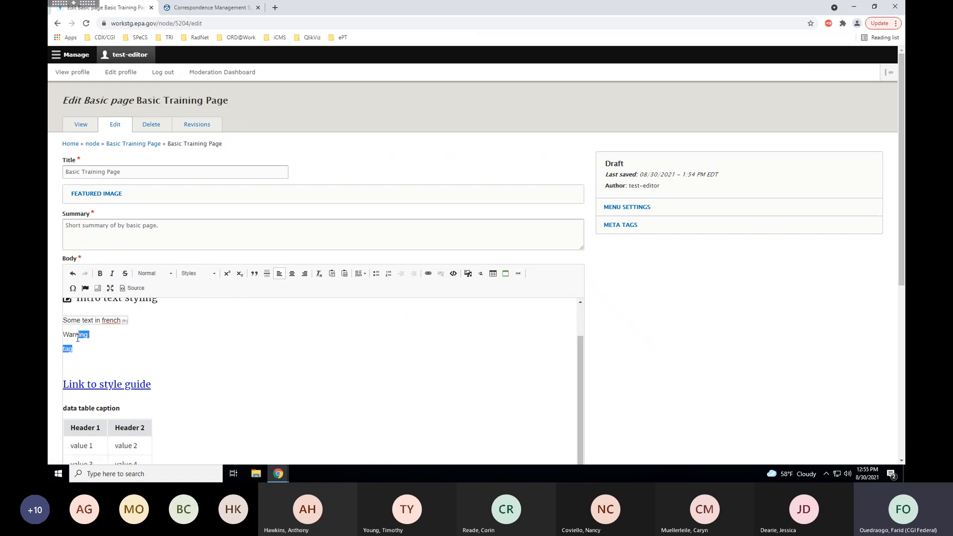
double_click(80, 335)
left_click(199, 274)
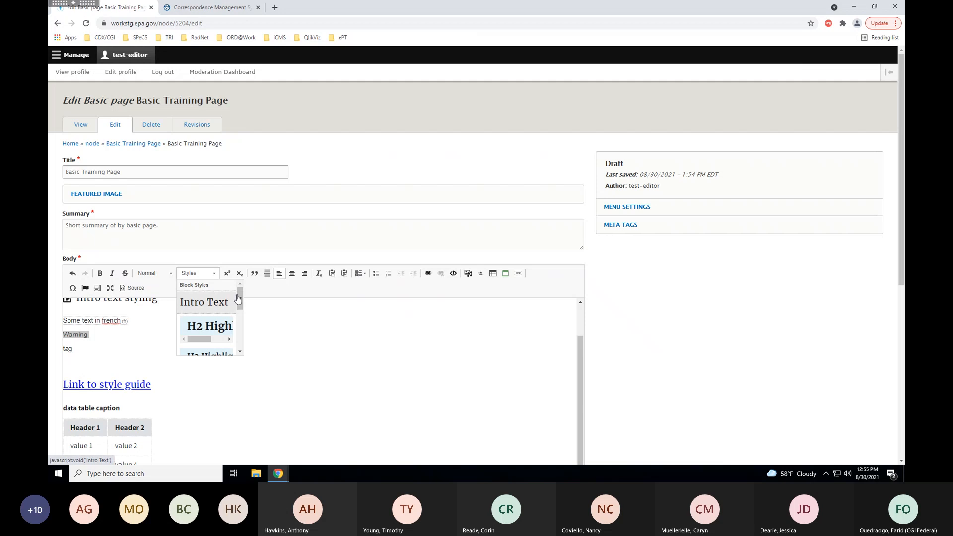
left_click_drag(238, 298, 237, 334)
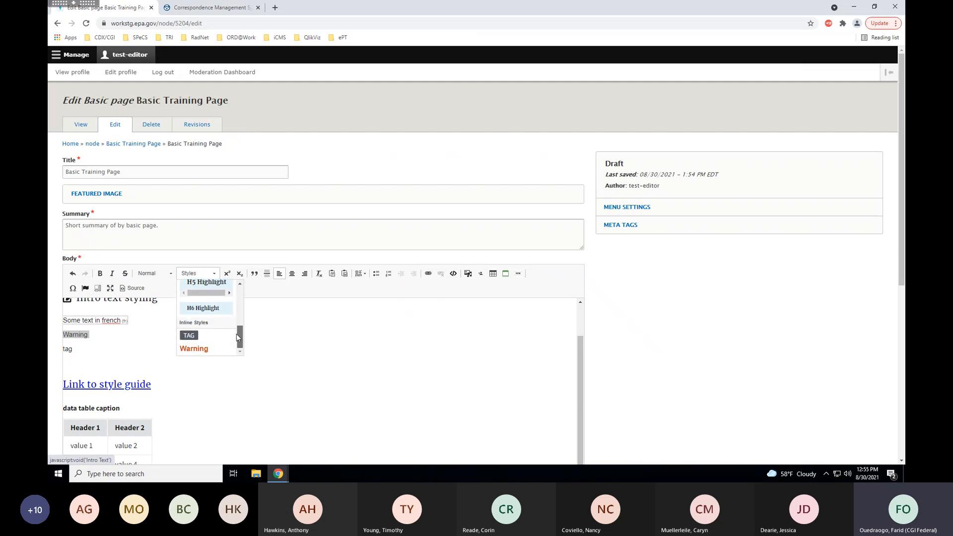
left_click(210, 349)
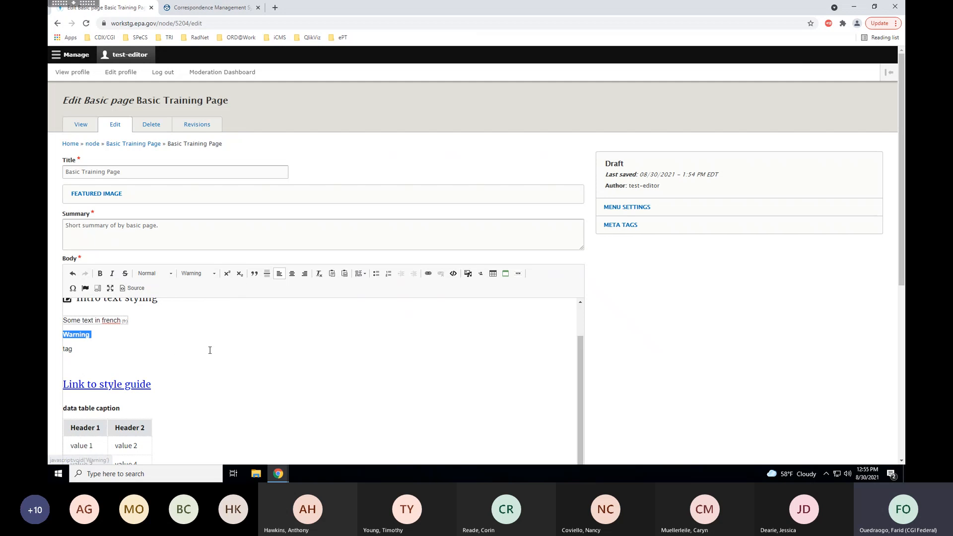
left_click(138, 350)
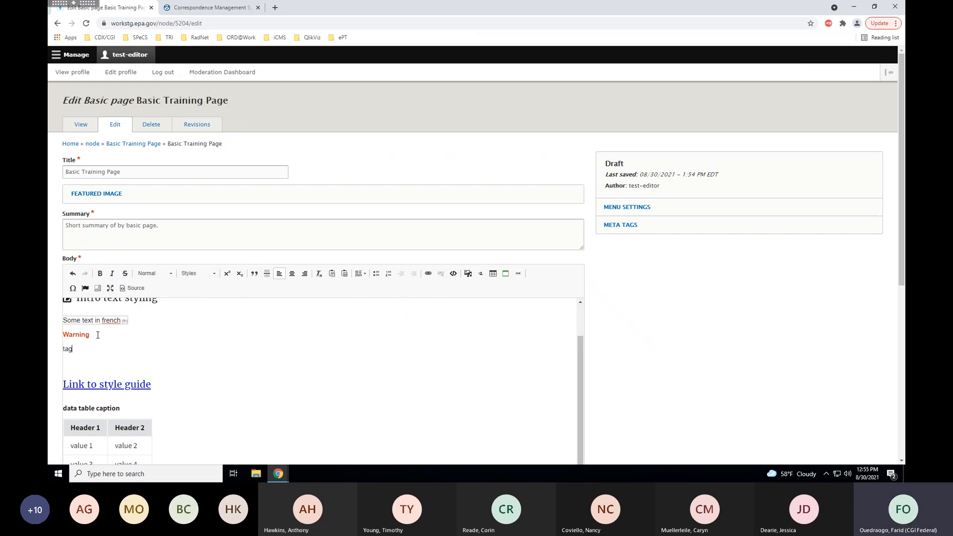
left_click_drag(97, 336, 61, 336)
Apply the TAG inline style to the word 'tag'.
double_click(68, 349)
left_click(214, 277)
left_click_drag(239, 305, 240, 348)
left_click(189, 334)
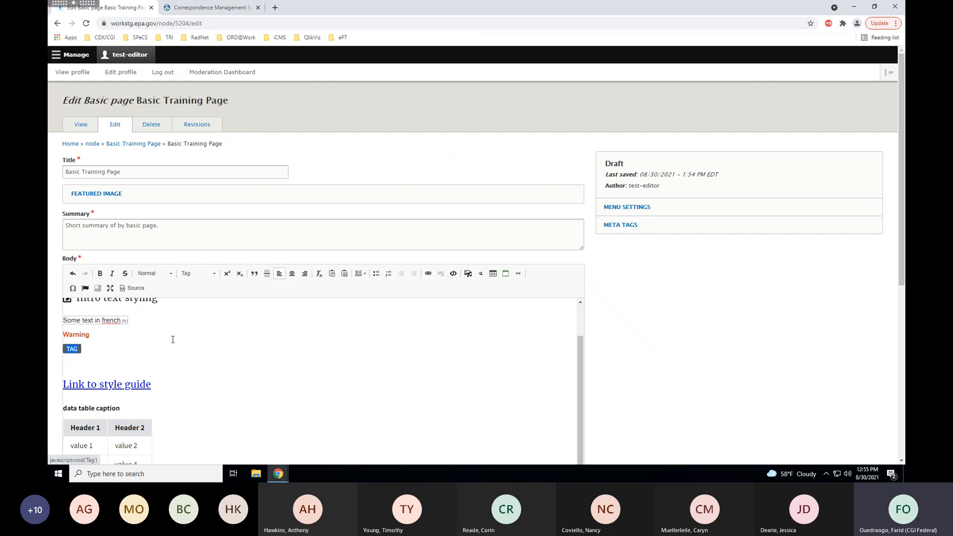
left_click(140, 358)
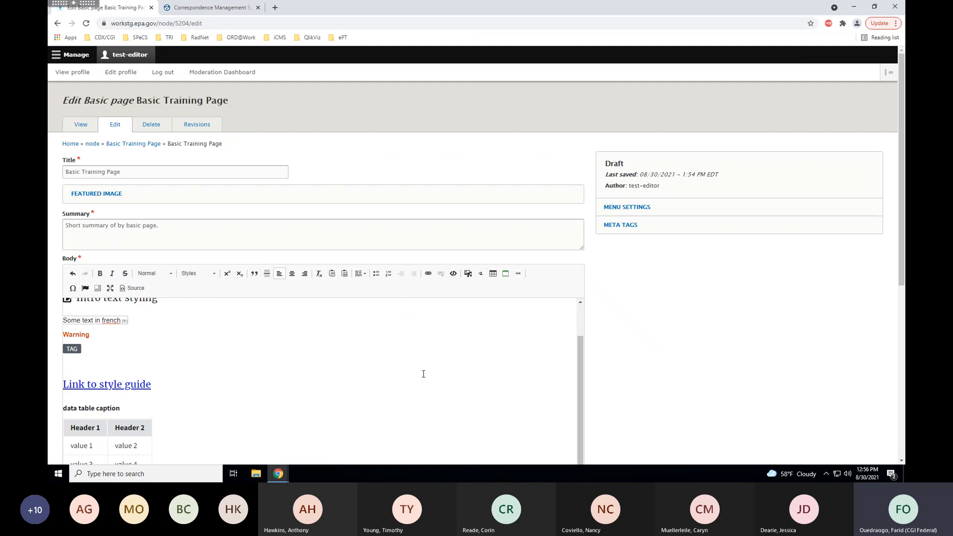
left_click_drag(580, 359, 580, 351)
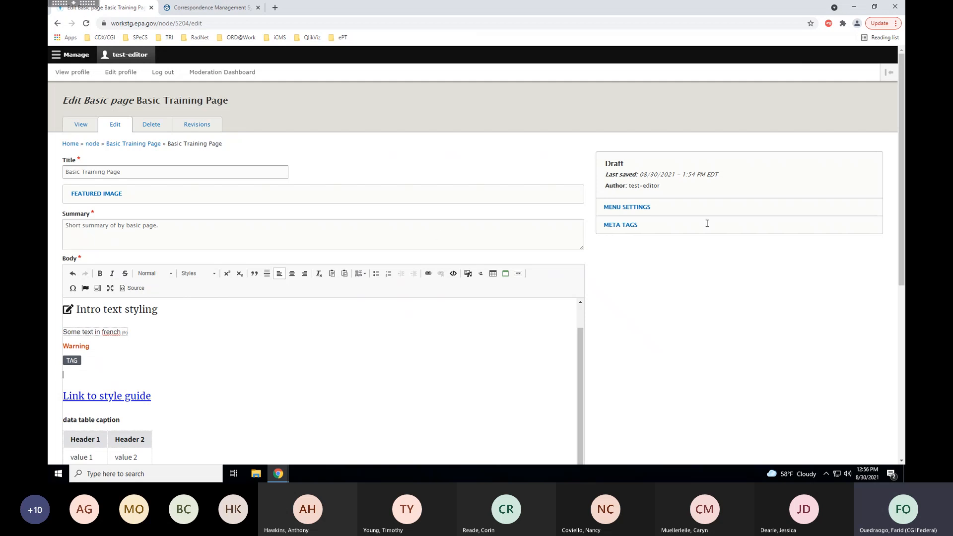
left_click_drag(904, 178, 905, 184)
scroll(904, 193, "down", 2)
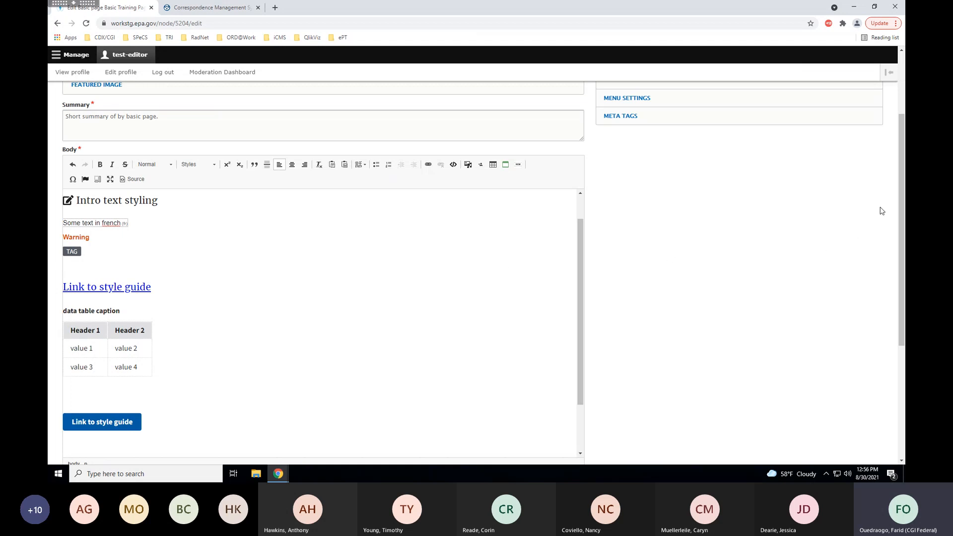
left_click_drag(901, 177, 899, 193)
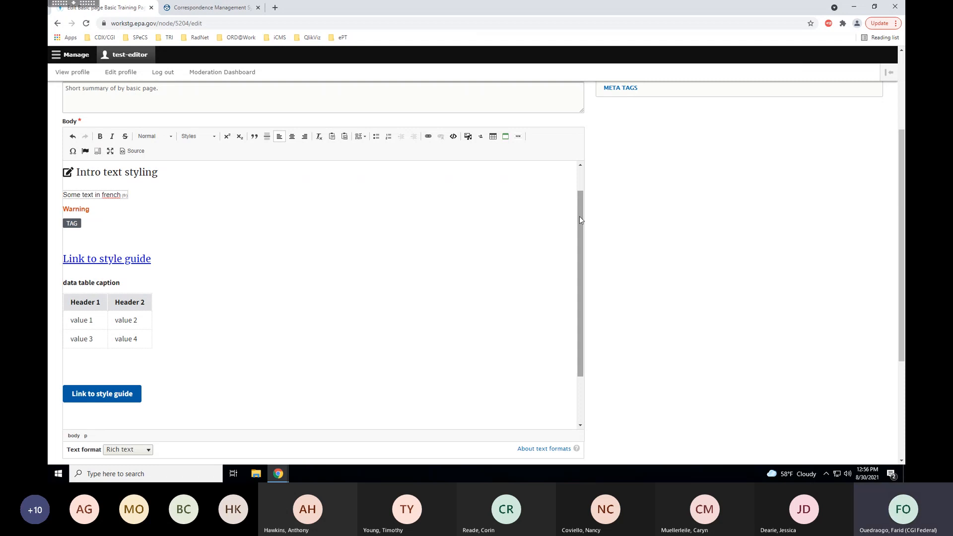
mouse_move(580, 216)
left_mouse_down()
mouse_move(578, 185)
mouse_move(579, 229)
left_mouse_up()
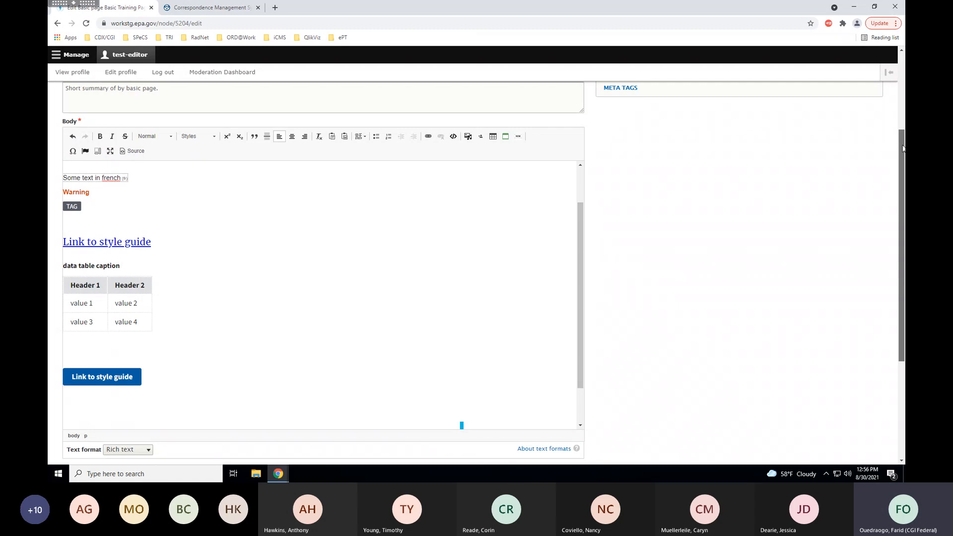
left_click_drag(903, 149, 905, 237)
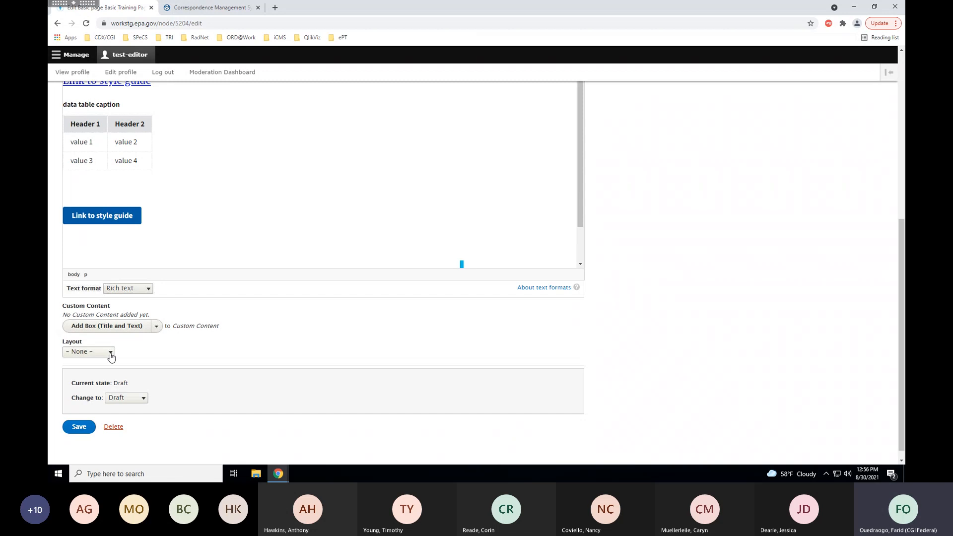
Switch the page Layout to Two-column and open the new sidebar Box's Style list.
left_click(111, 354)
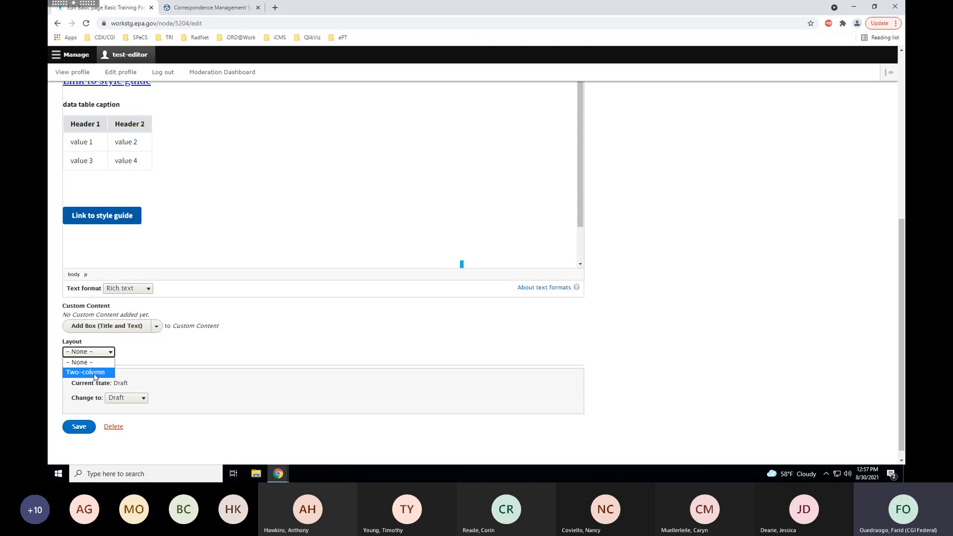
left_click(94, 372)
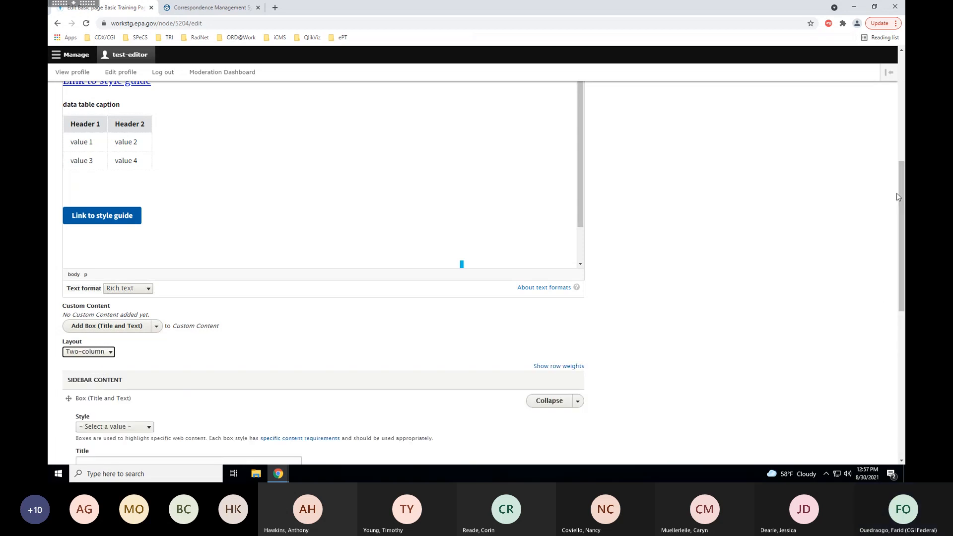
left_click_drag(898, 197, 898, 264)
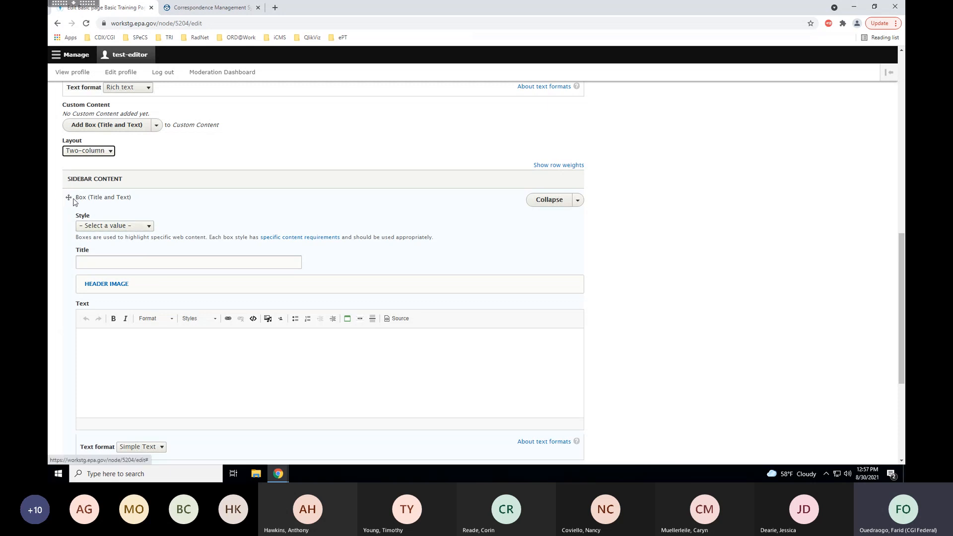
left_click_drag(77, 197, 177, 202)
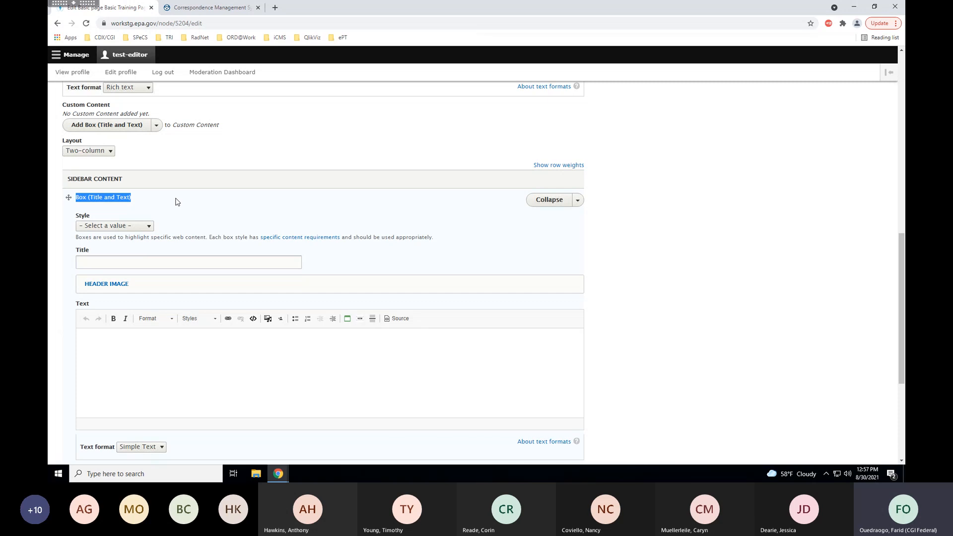
left_click(148, 228)
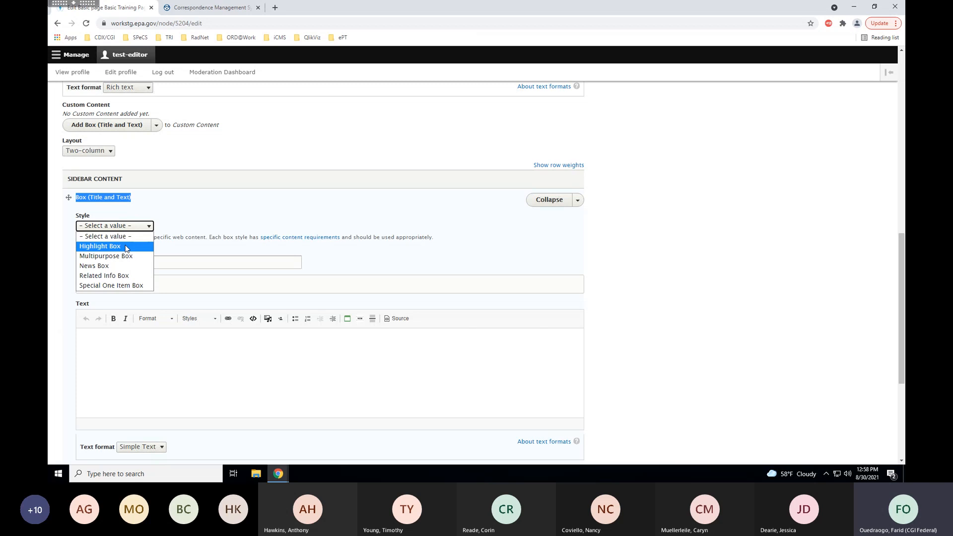
Make the sidebar box a News Box titled 'Simple news box' with text 'Sample sidebar content'.
left_click(114, 268)
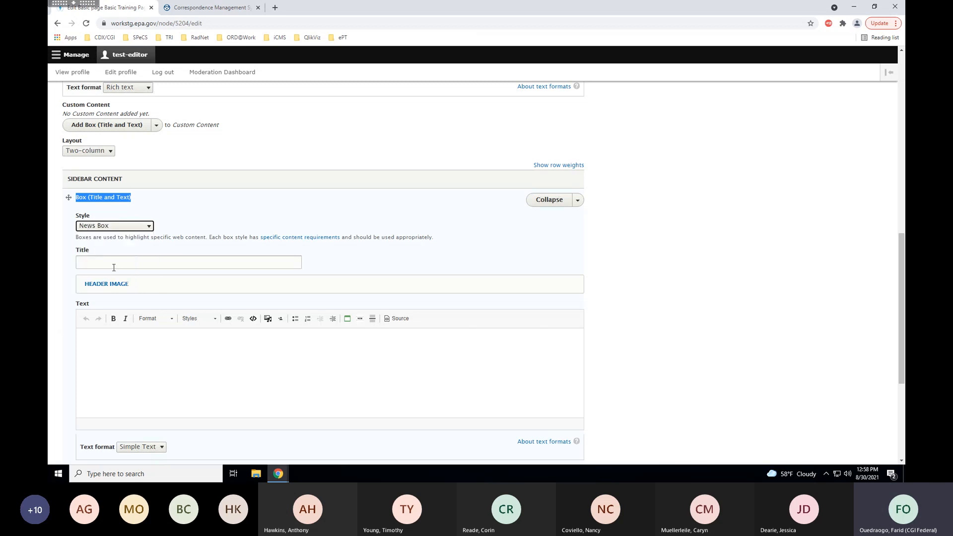
left_click(115, 266)
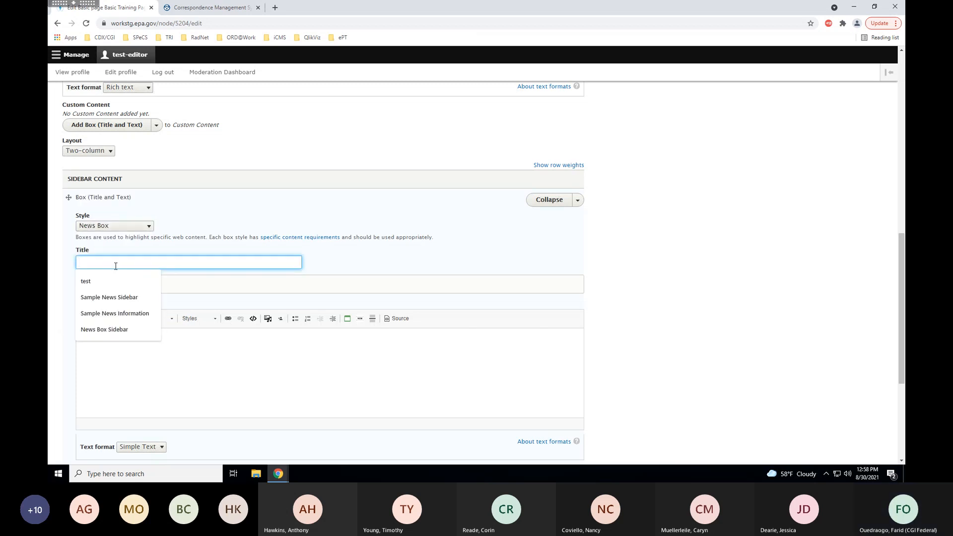
type("Simple new")
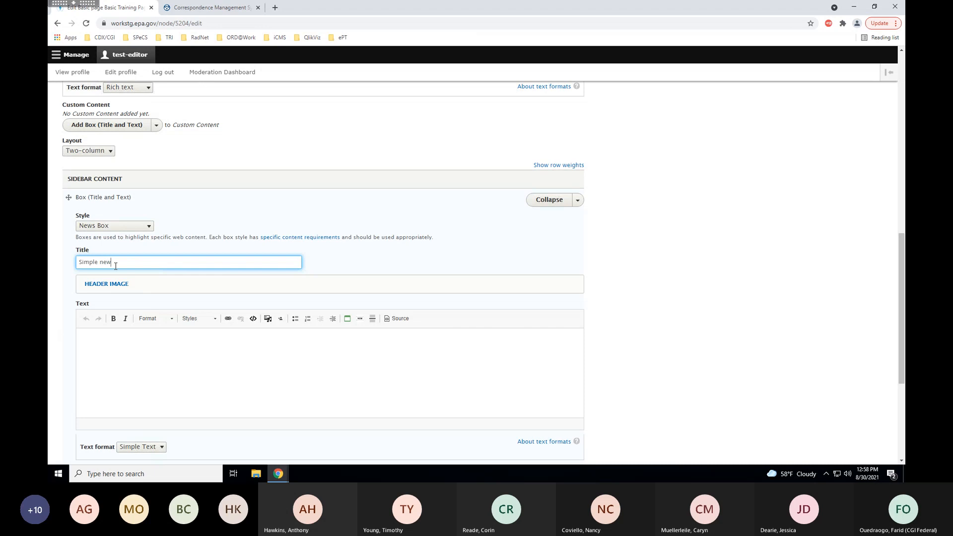
type("s box")
left_click(117, 347)
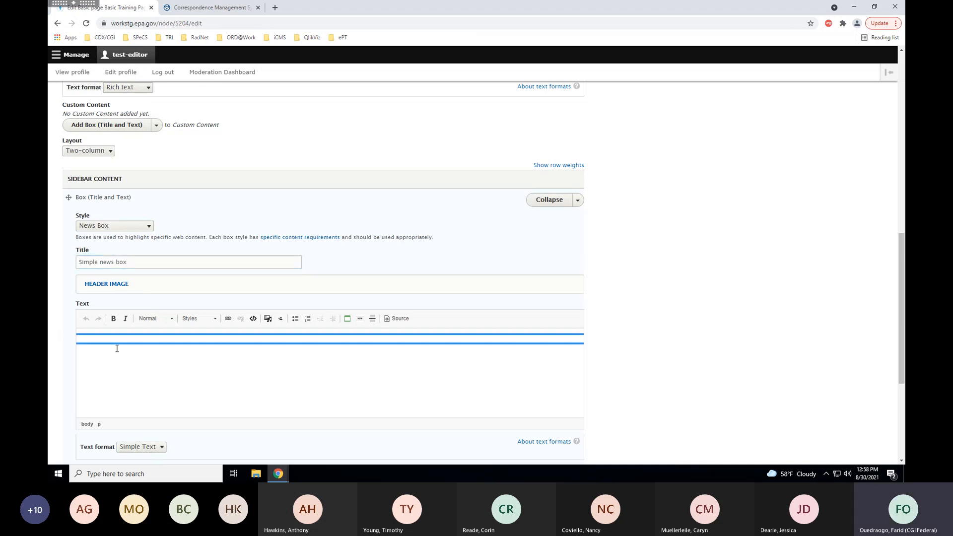
type("Sa")
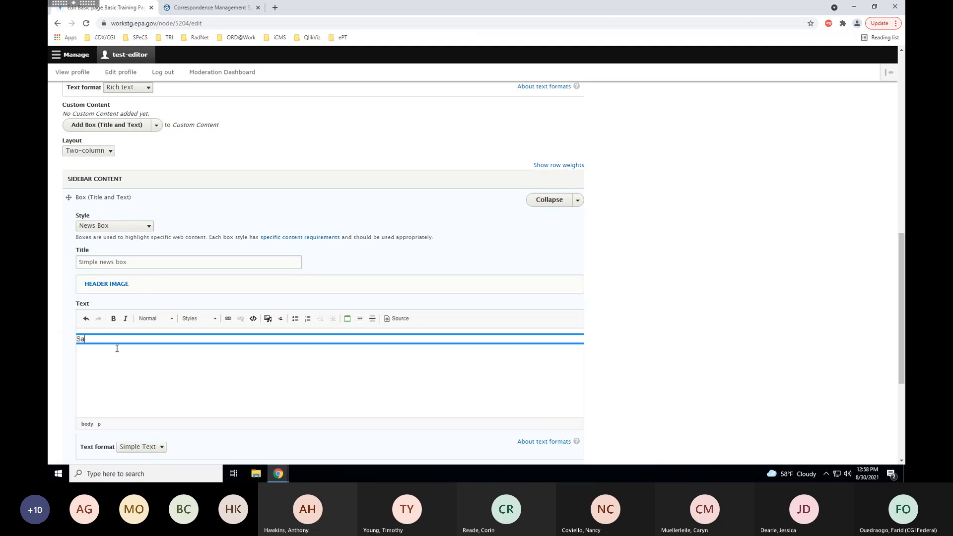
type("mple sidebar content")
scroll(118, 349, "down", 3)
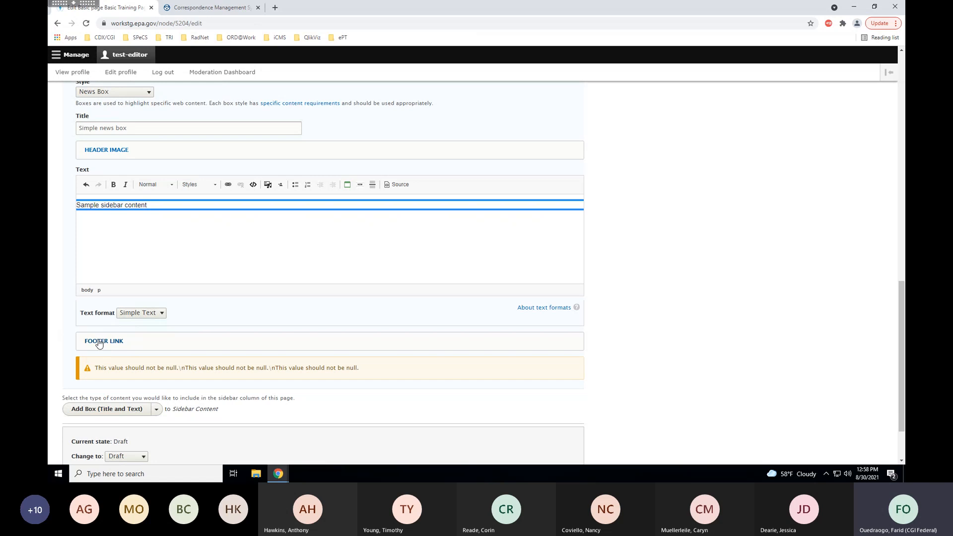
Give the news box a footer link to Style Guide (169) reading 'Check out the Style Guide!'.
left_click(99, 343)
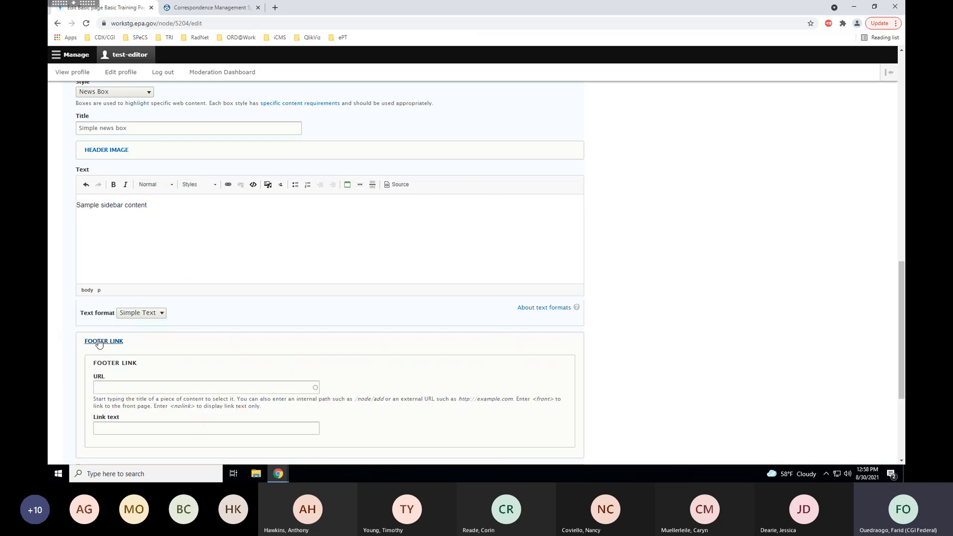
left_click(126, 388)
type("styl")
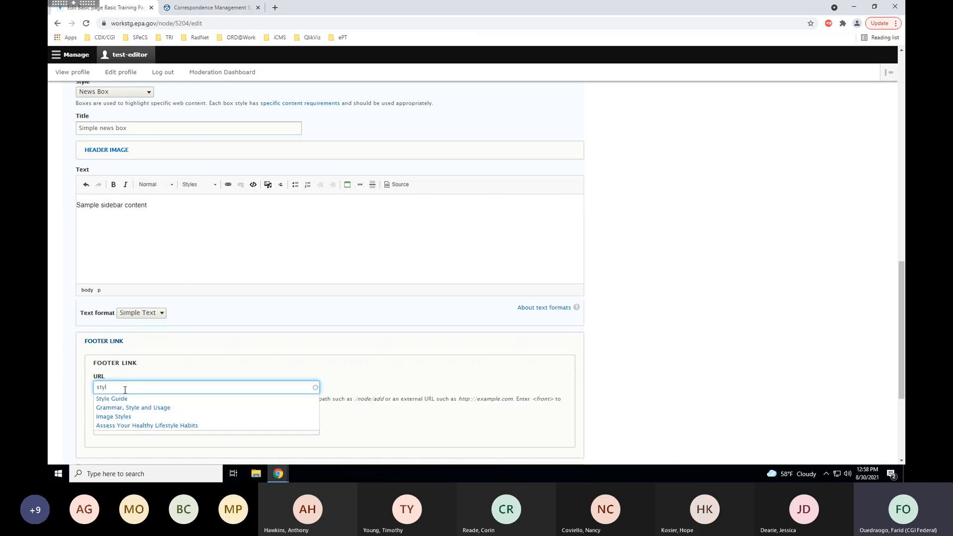
left_click(115, 428)
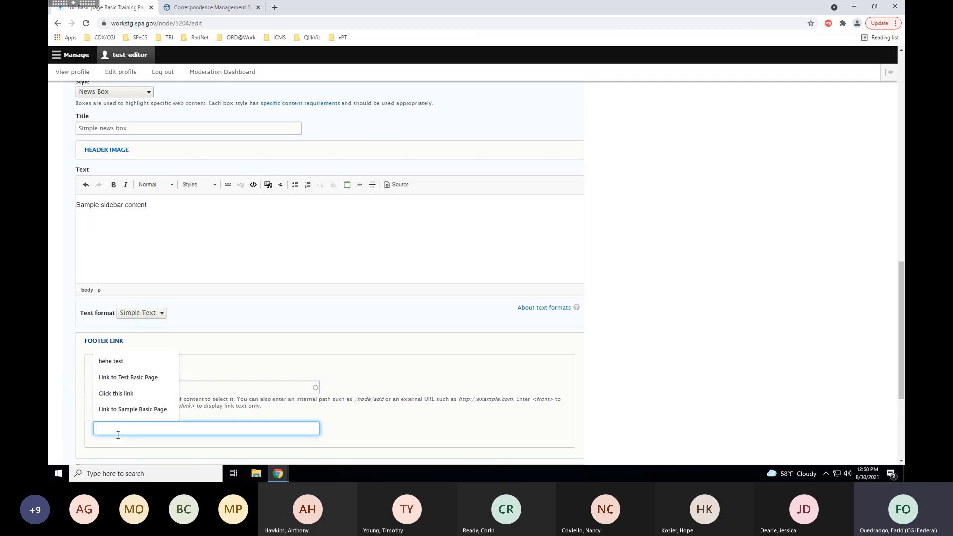
type("Check")
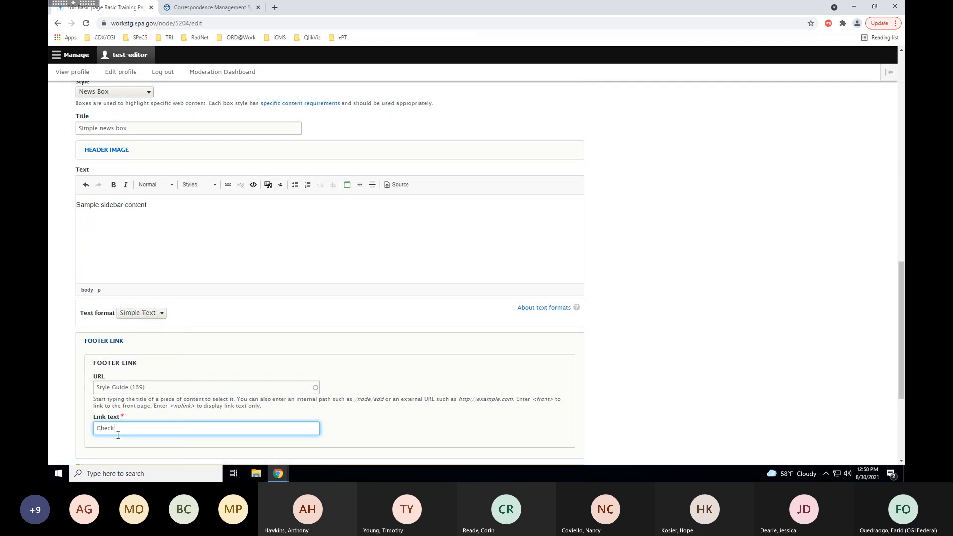
type(" out the Style Guide!")
scroll(116, 367, "down", 1)
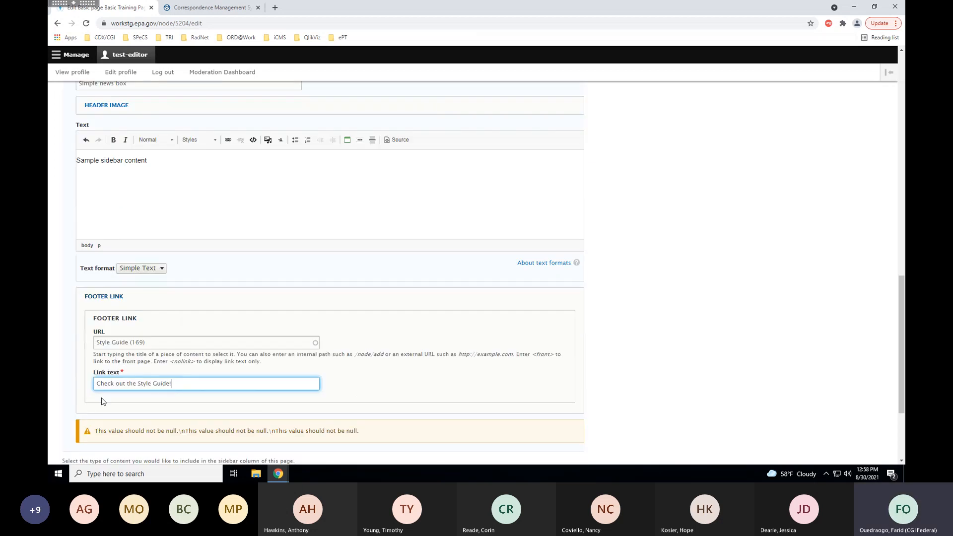
scroll(83, 350, "down", 1)
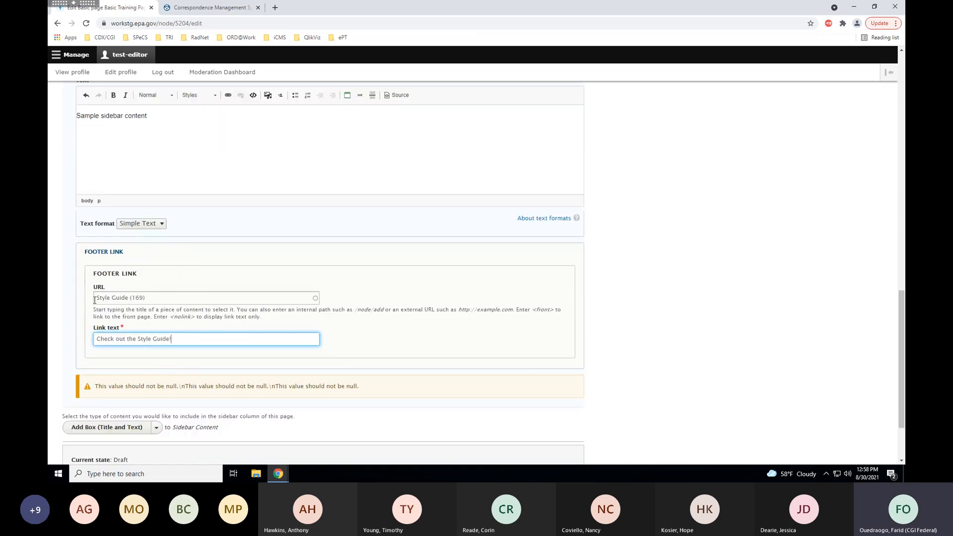
scroll(91, 309, "down", 2)
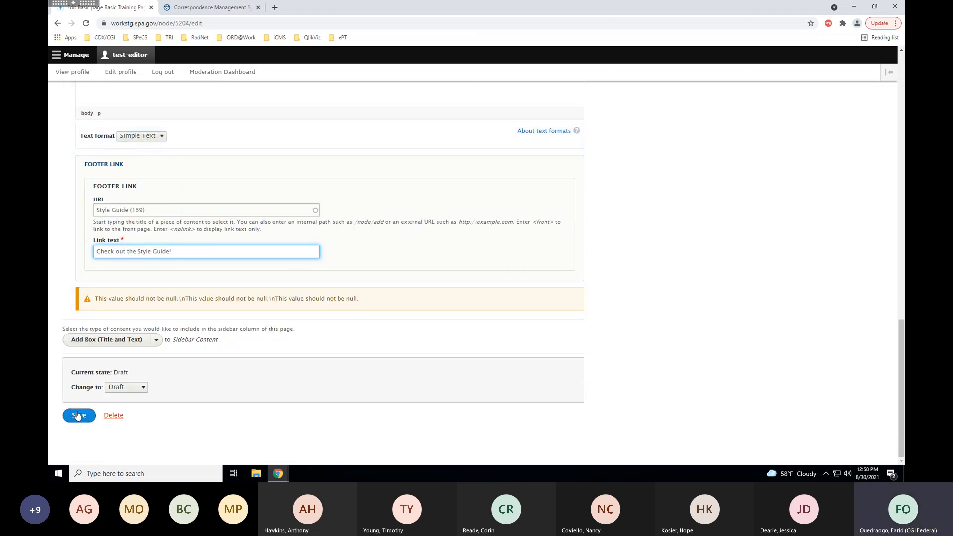
Save the page with its news box sidebar, then advance the slideshow to Resources & Support.
left_click(78, 415)
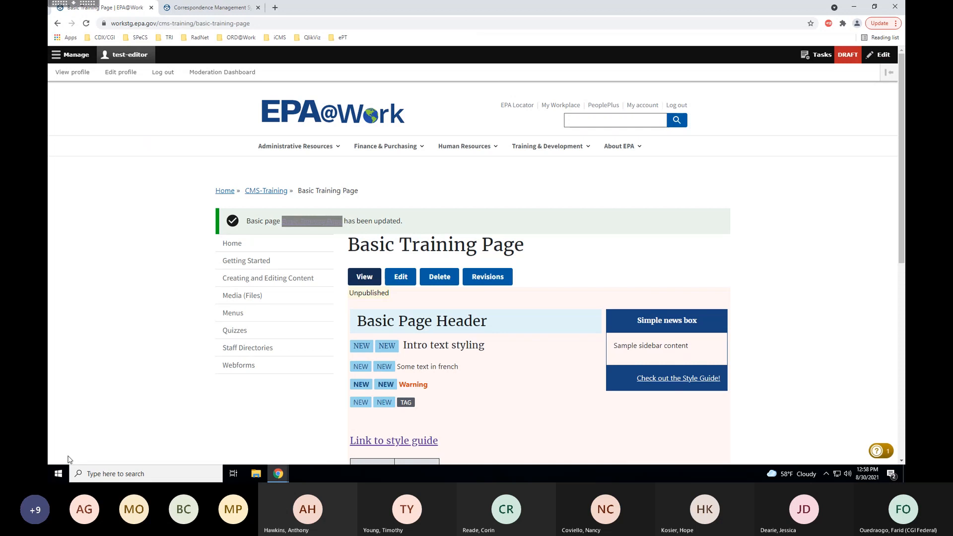
left_click_drag(904, 121, 904, 186)
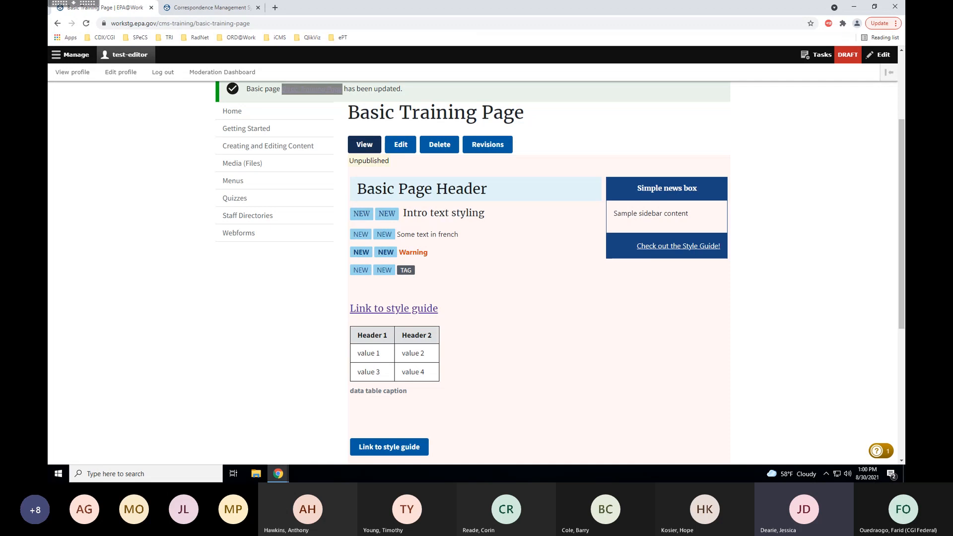
key("alt+Tab")
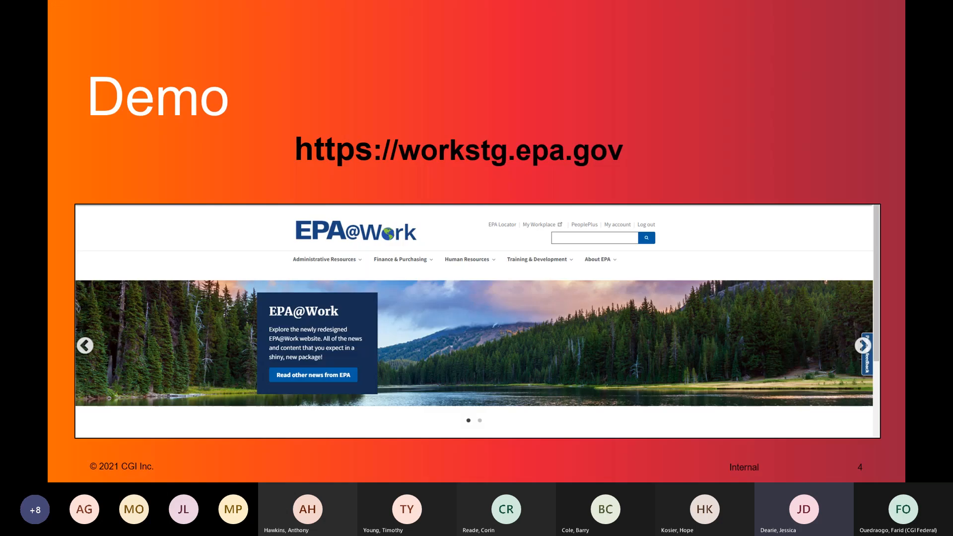
key("Right")
key("Right")
key("Right")
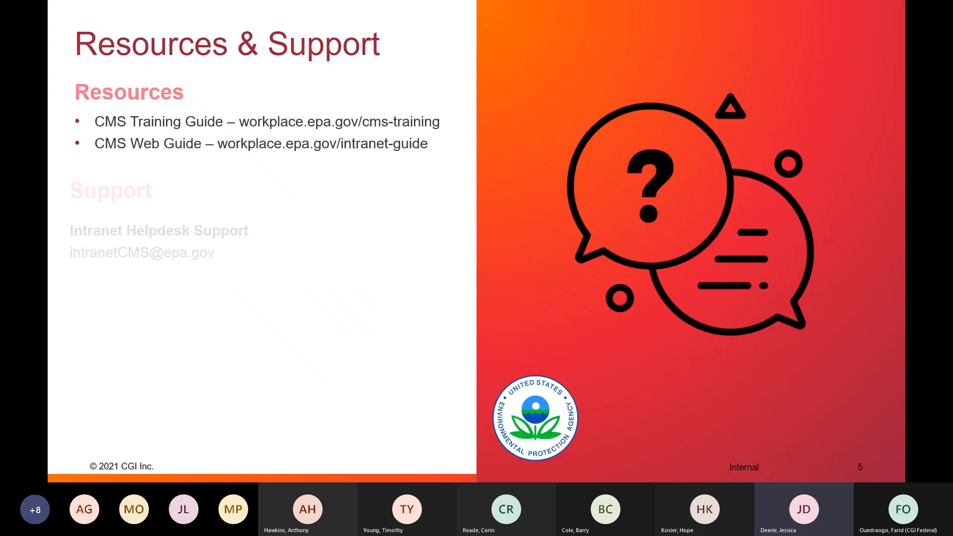